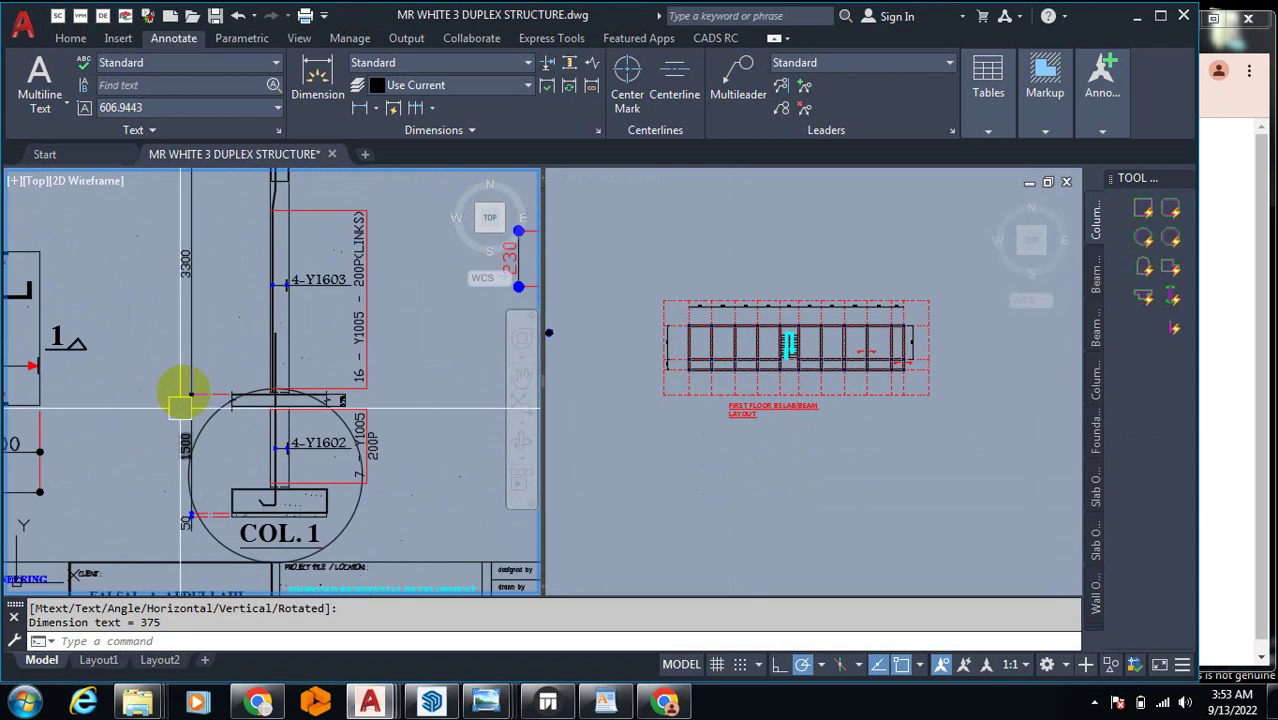
Step: Zoom in on the COL. 1 detail and erase the large circle surrounding it
scroll(196, 345, down, 5)
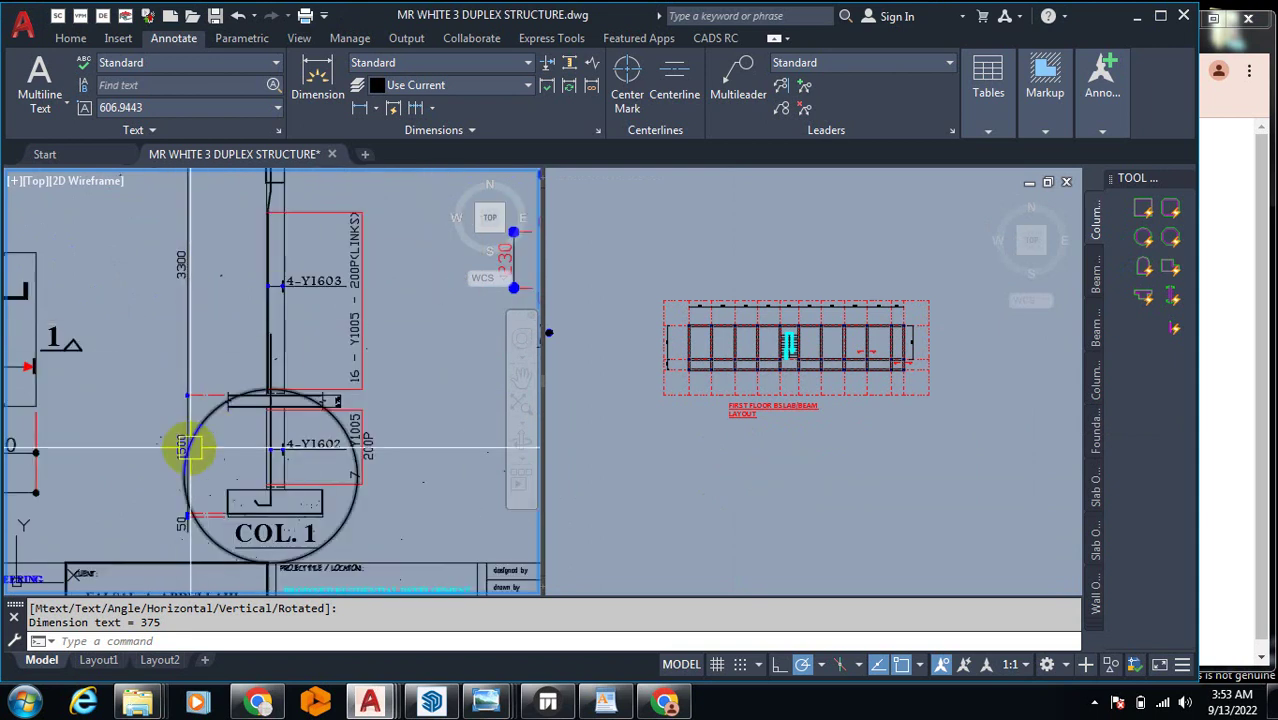
scroll(170, 384, up, 2)
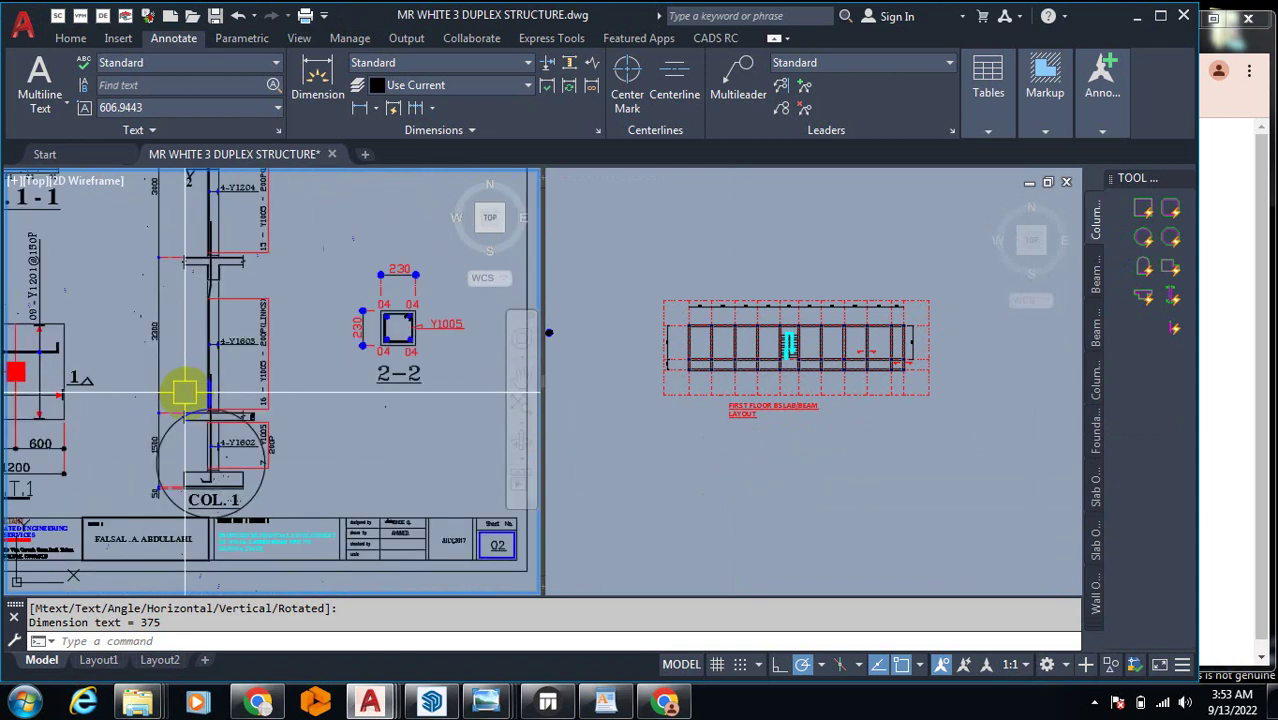
scroll(189, 397, up, 4)
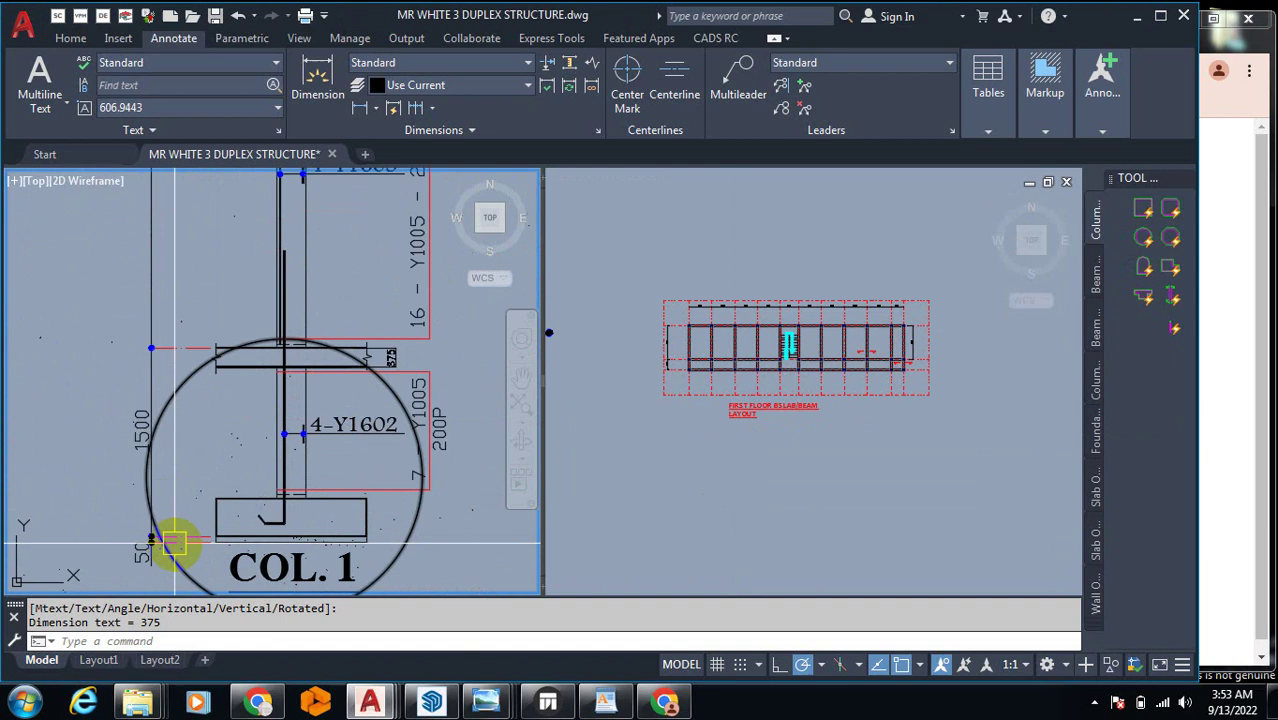
scroll(184, 556, up, 5)
scroll(290, 502, down, 1)
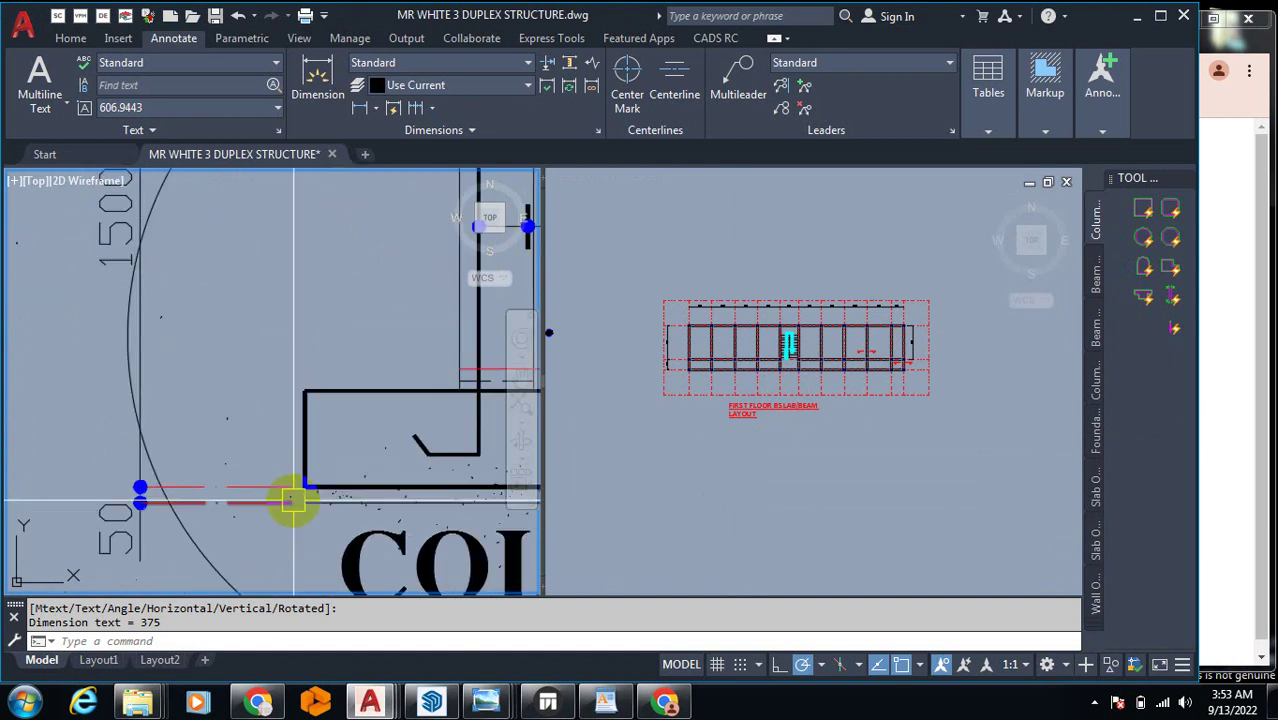
scroll(313, 507, down, 4)
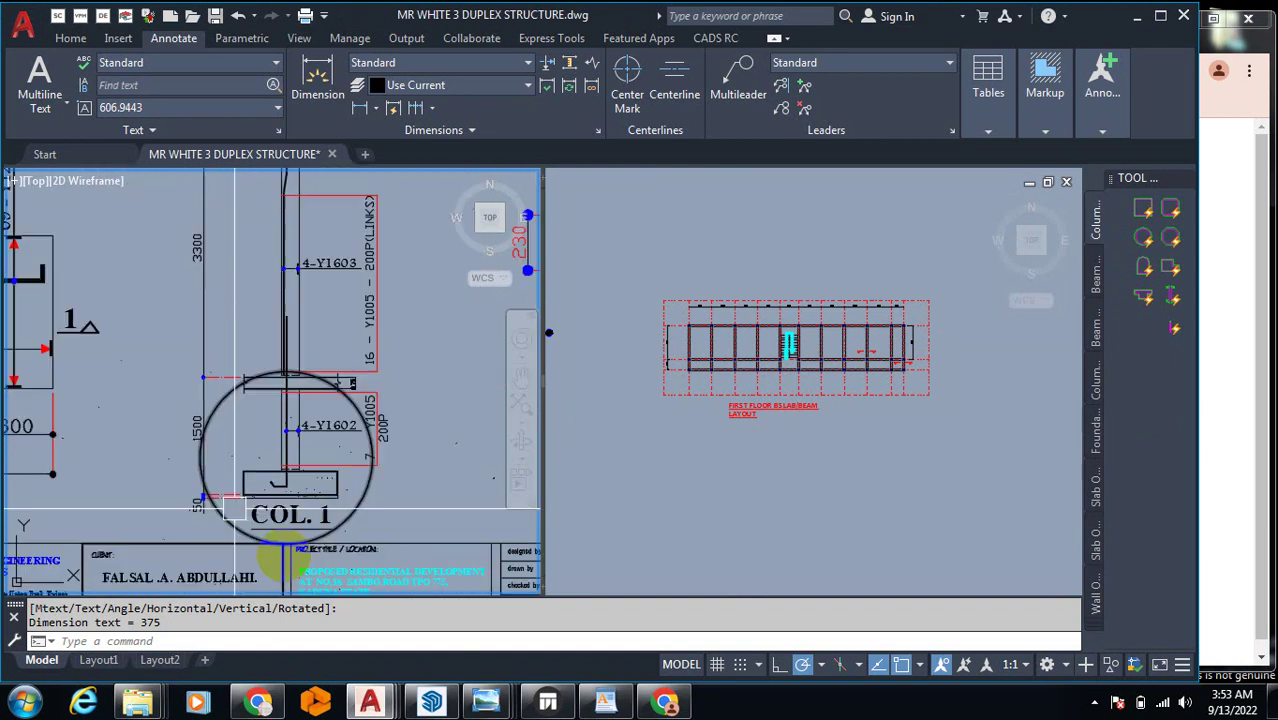
scroll(255, 495, up, 3)
scroll(251, 505, down, 3)
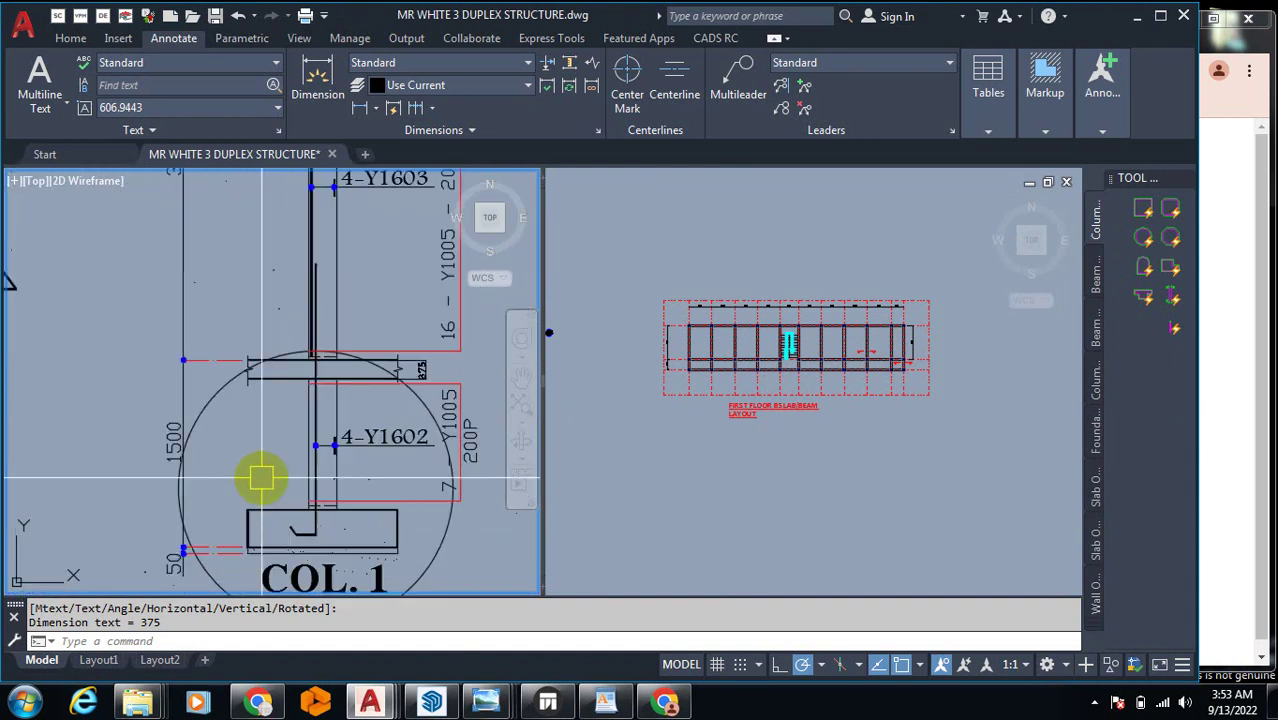
scroll(265, 322, up, 2)
scroll(284, 271, down, 1)
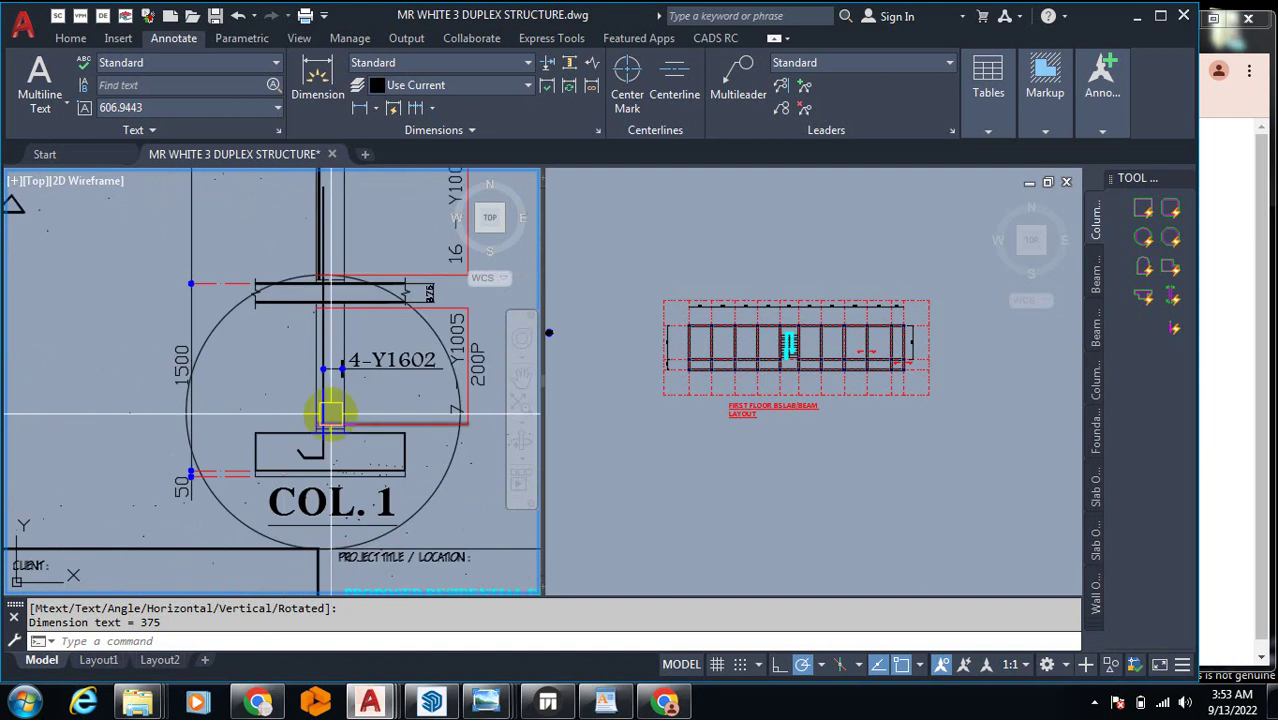
text(e)
key(Return)
click(212, 487)
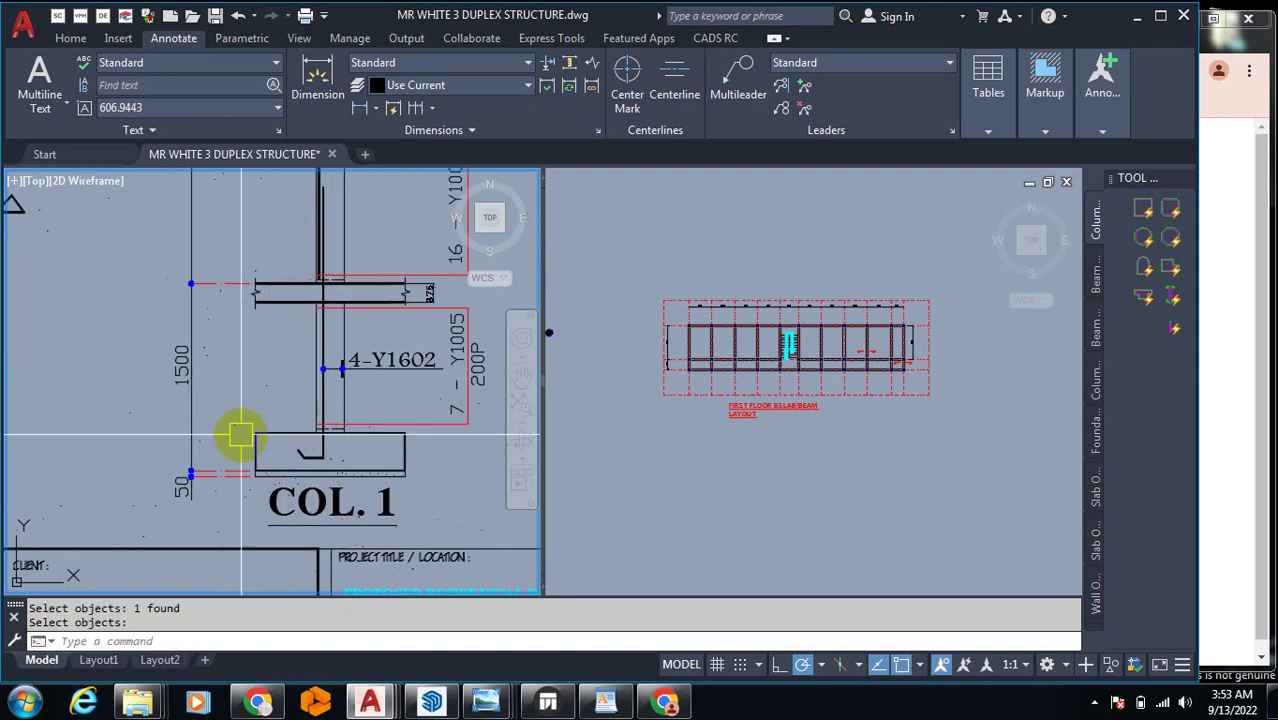
Step: Draw a new circle beside 4-Y1602 using the default radius 2752.5631
key(Return)
text(c)
key(Return)
scroll(300, 280, up, 5)
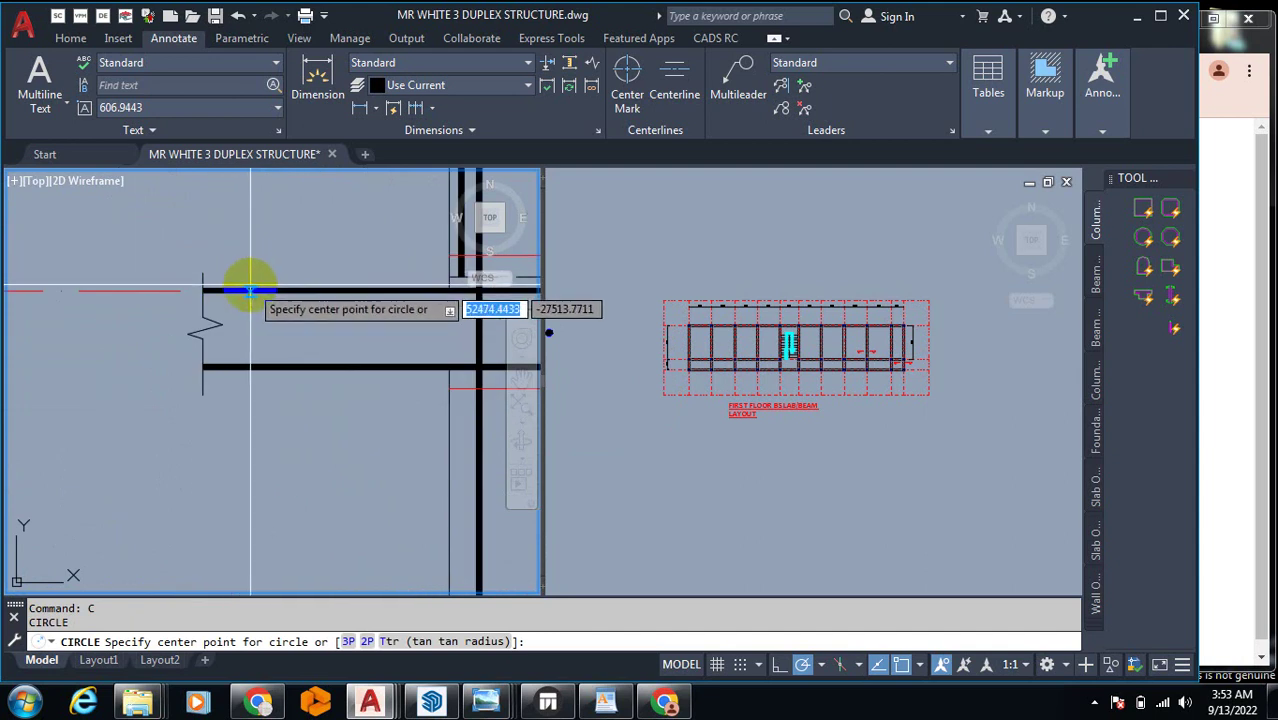
scroll(240, 330, down, 4)
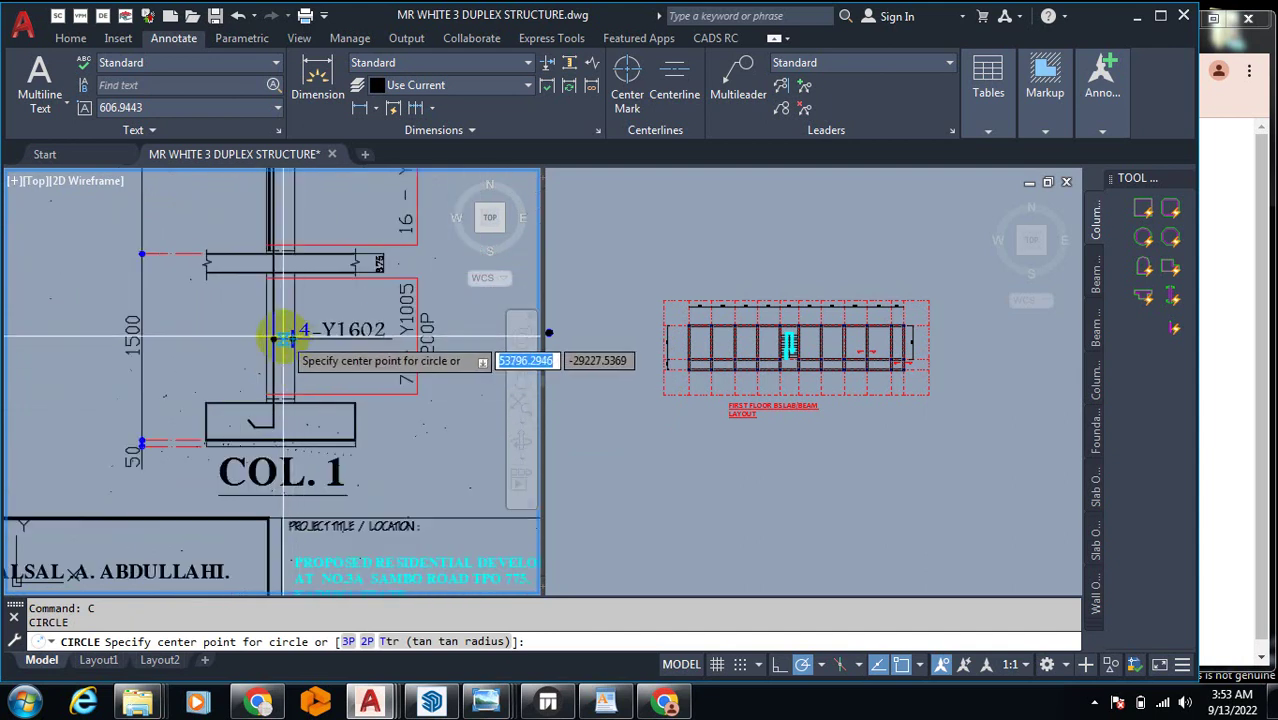
click(283, 335)
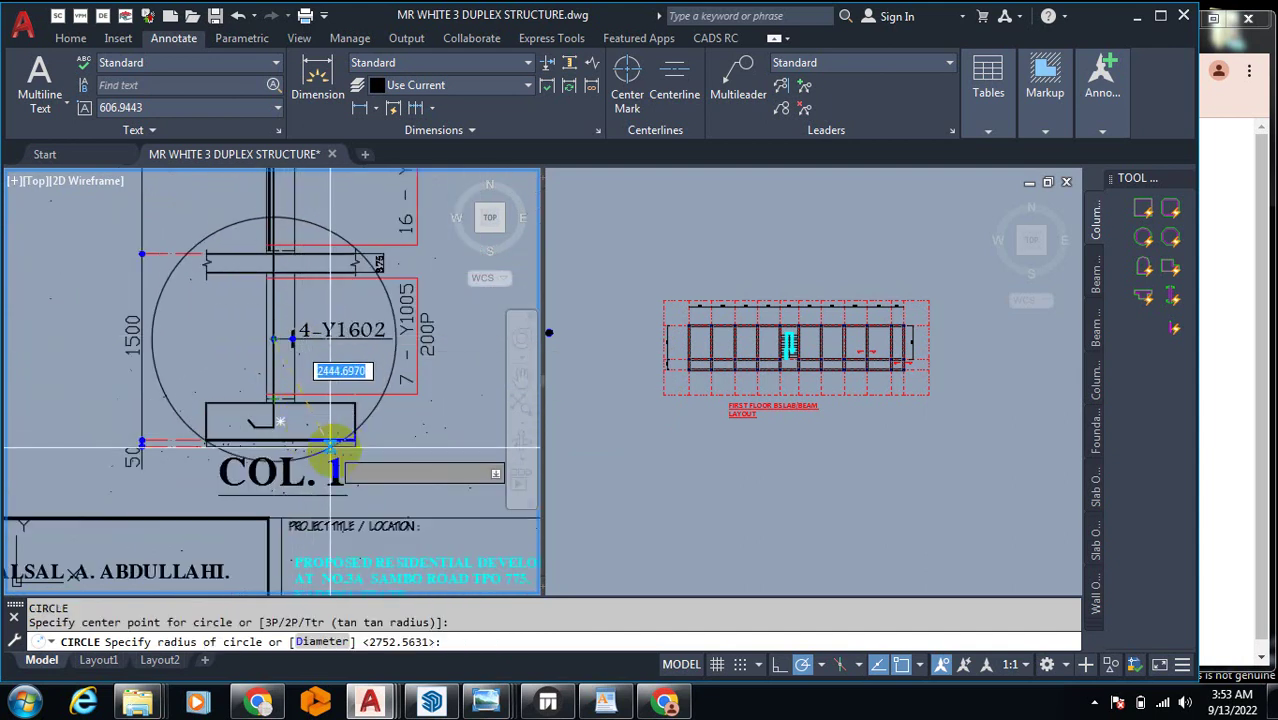
key(Return)
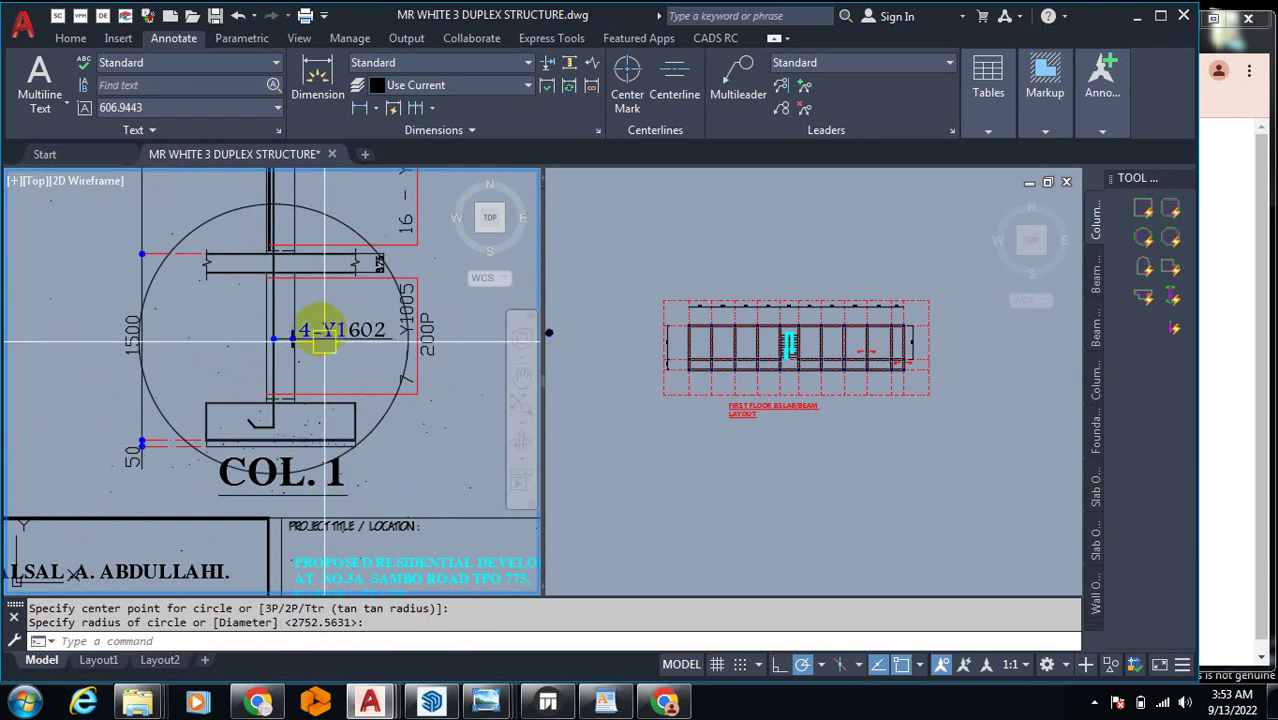
Step: Move the new circle so it encloses the COL. 1 detail
key(Return)
key(Return)
click(366, 206)
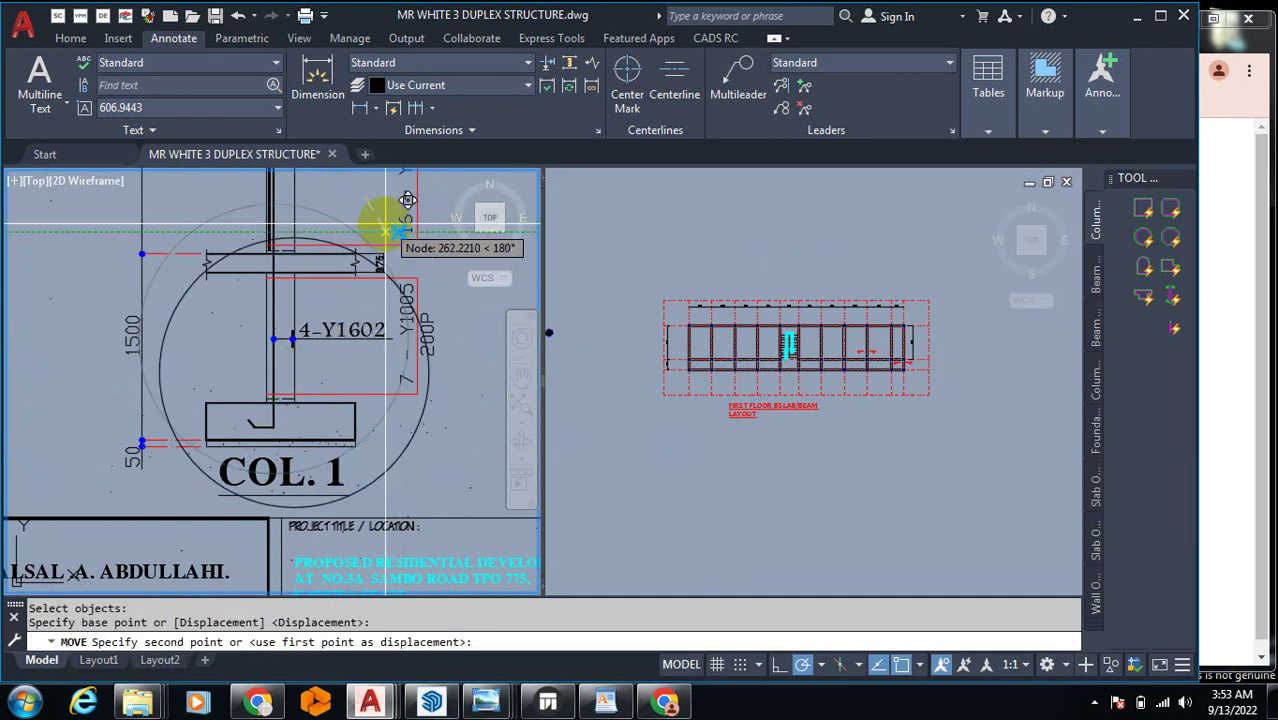
click(385, 230)
scroll(251, 257, up, 3)
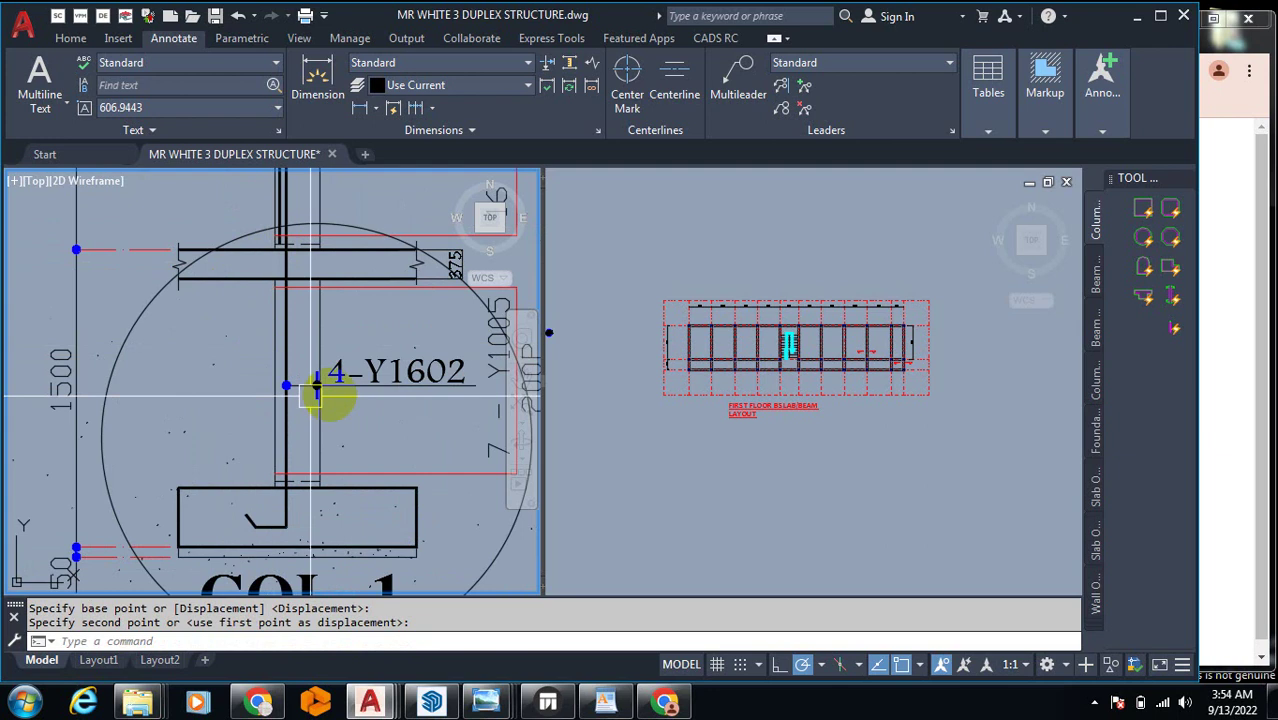
scroll(371, 271, down, 2)
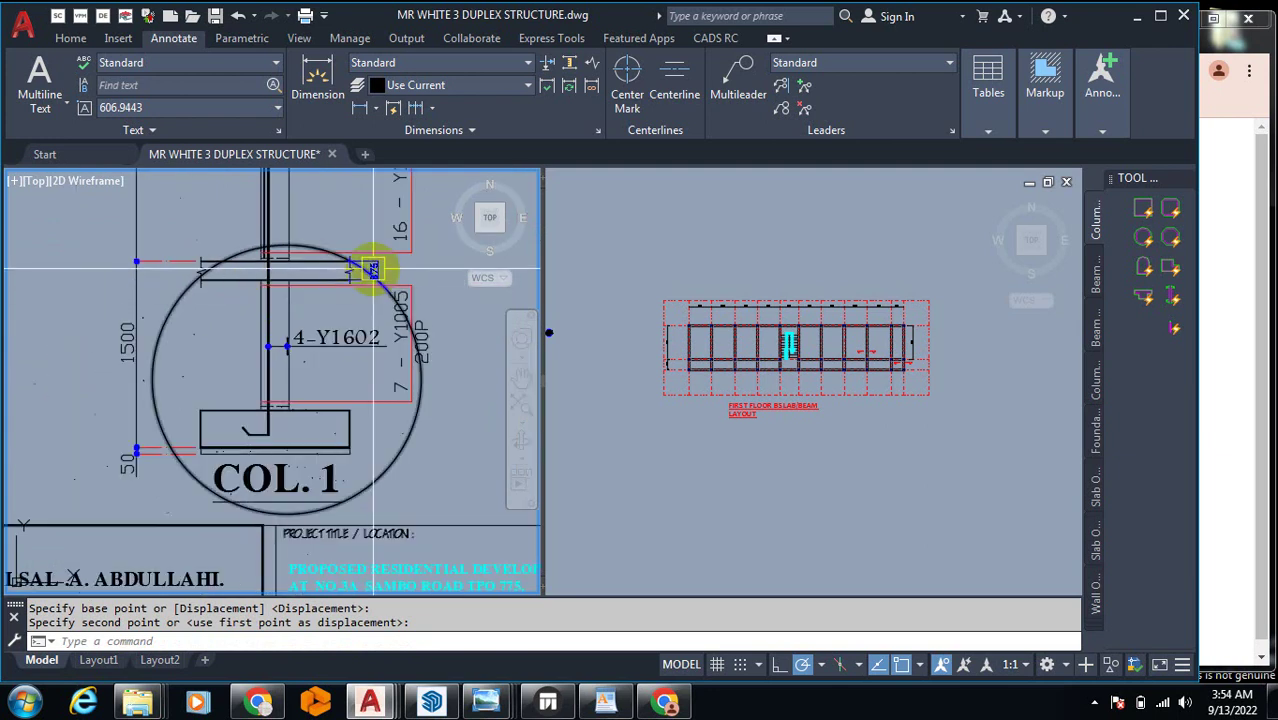
scroll(394, 265, up, 2)
Step: Erase the small 375 dimension beside the beam
text(e)
key(Return)
key(Return)
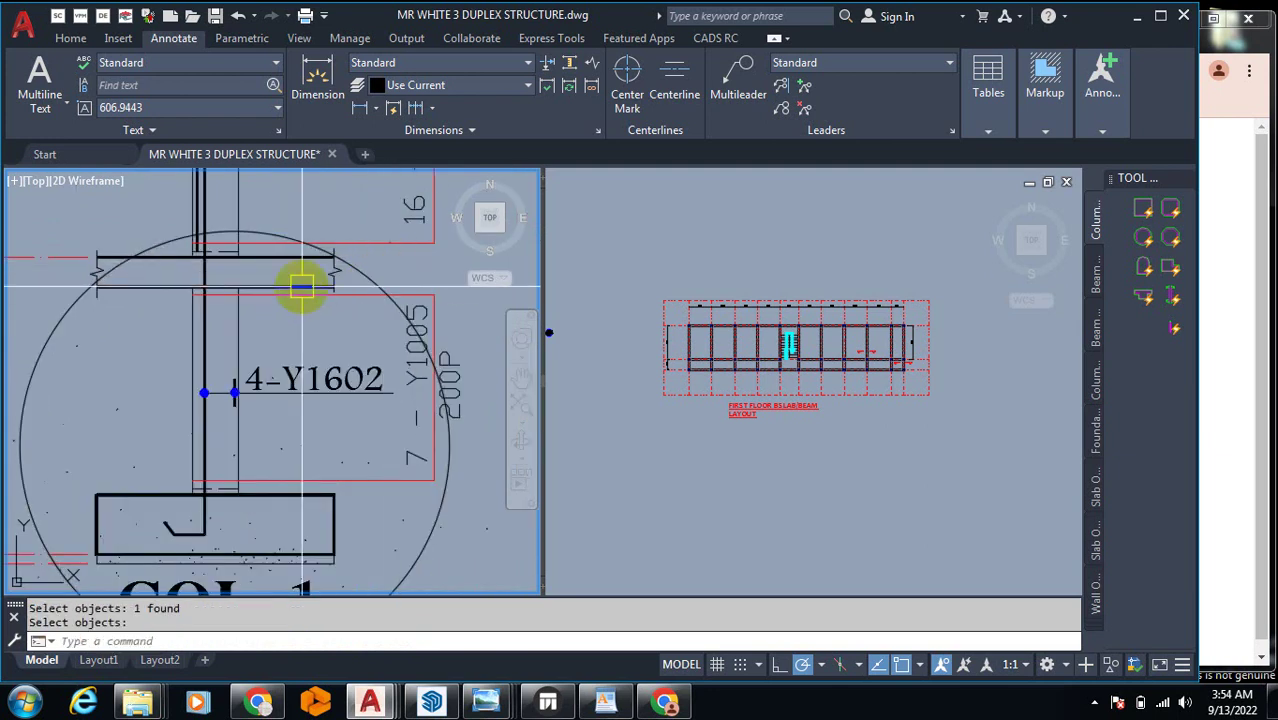
scroll(334, 513, down, 2)
scroll(195, 555, up, 2)
scroll(195, 555, up, 1)
scroll(237, 445, down, 3)
scroll(180, 479, up, 2)
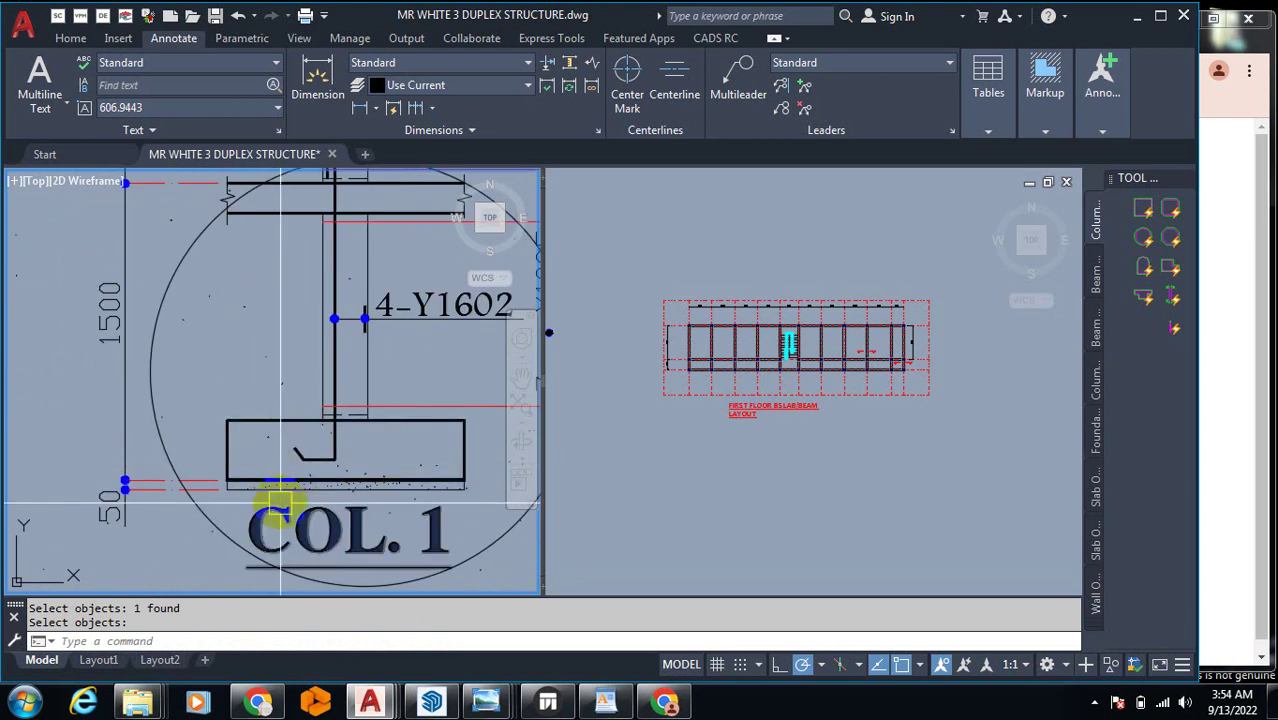
scroll(307, 456, down, 3)
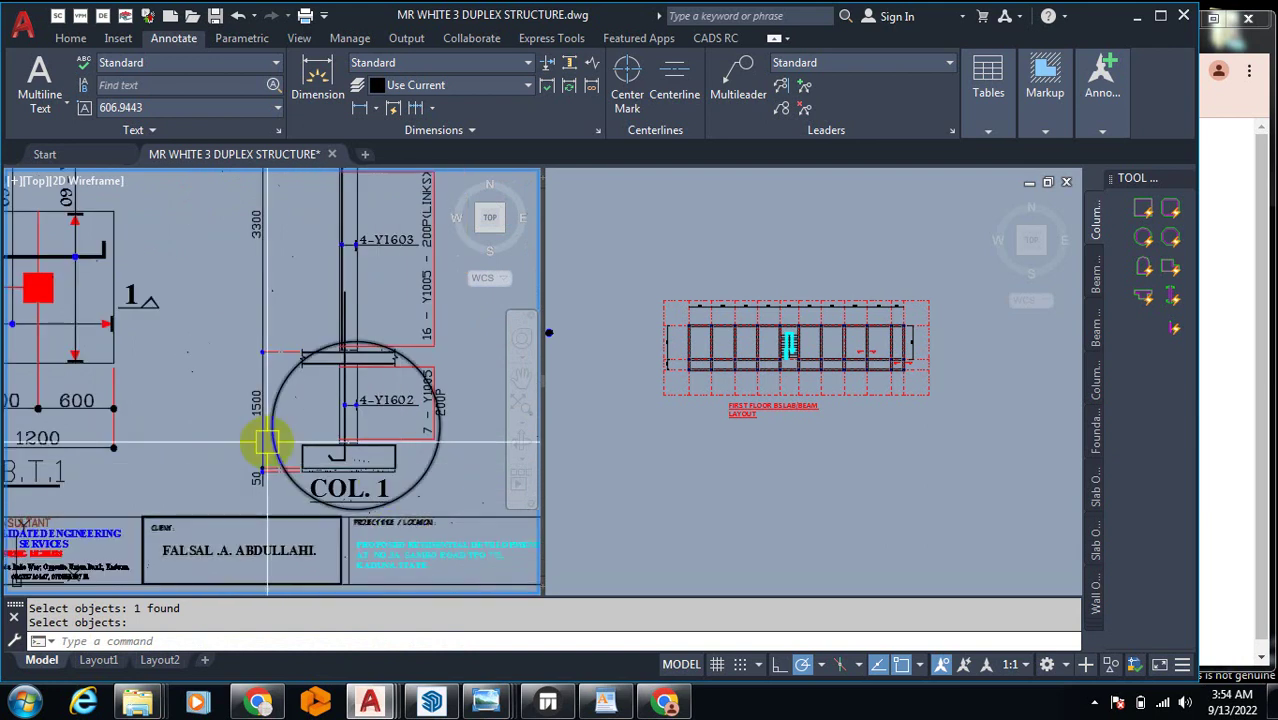
click(324, 517)
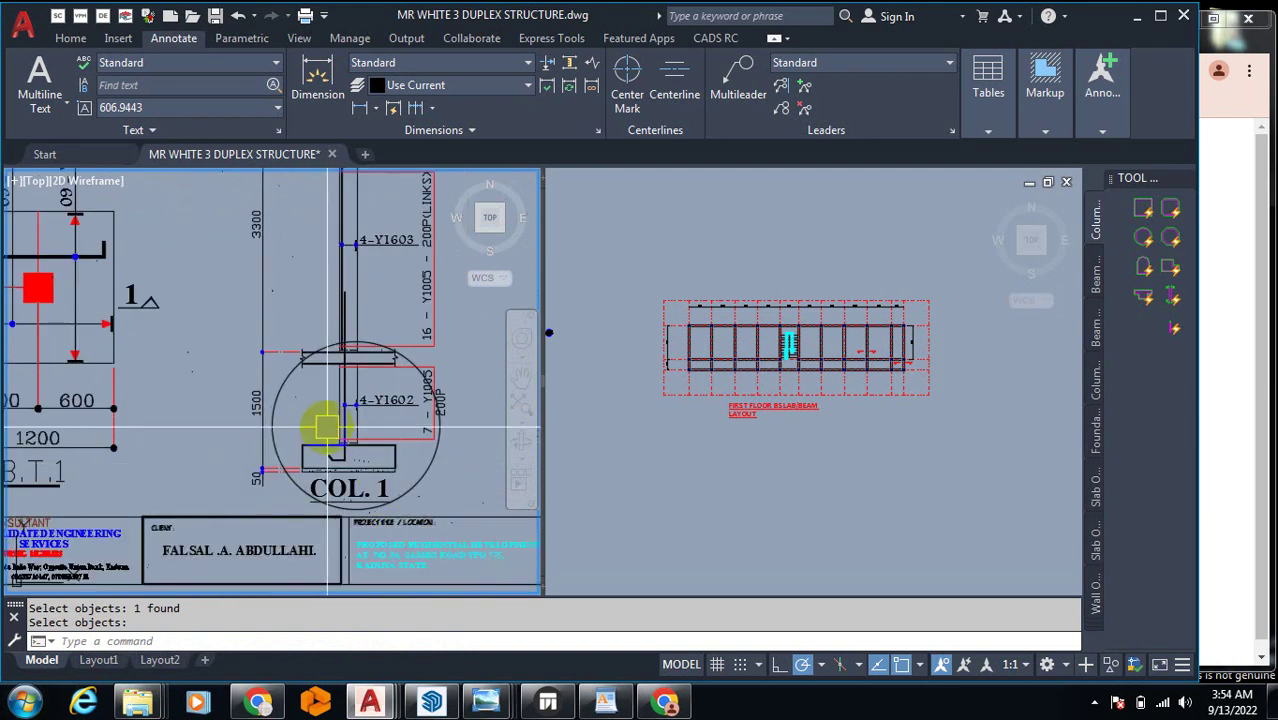
scroll(327, 428, up, 4)
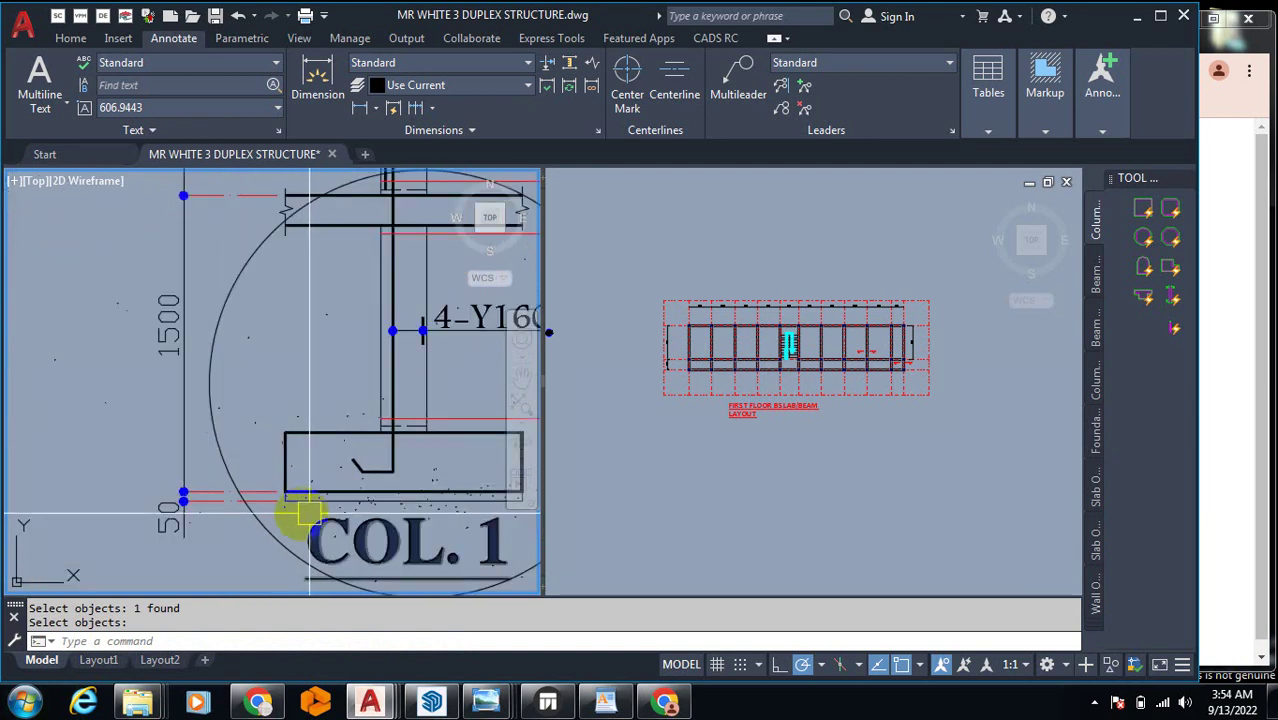
scroll(215, 470, down, 2)
scroll(205, 390, up, 2)
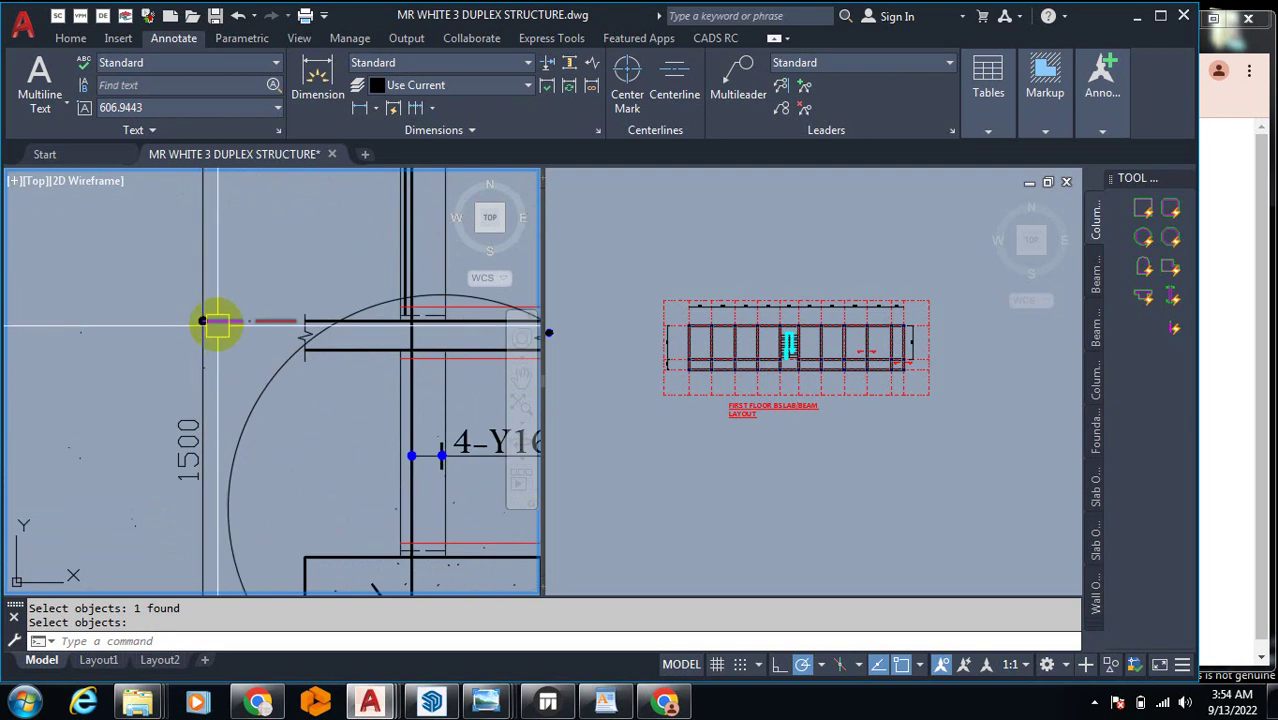
scroll(200, 420, down, 2)
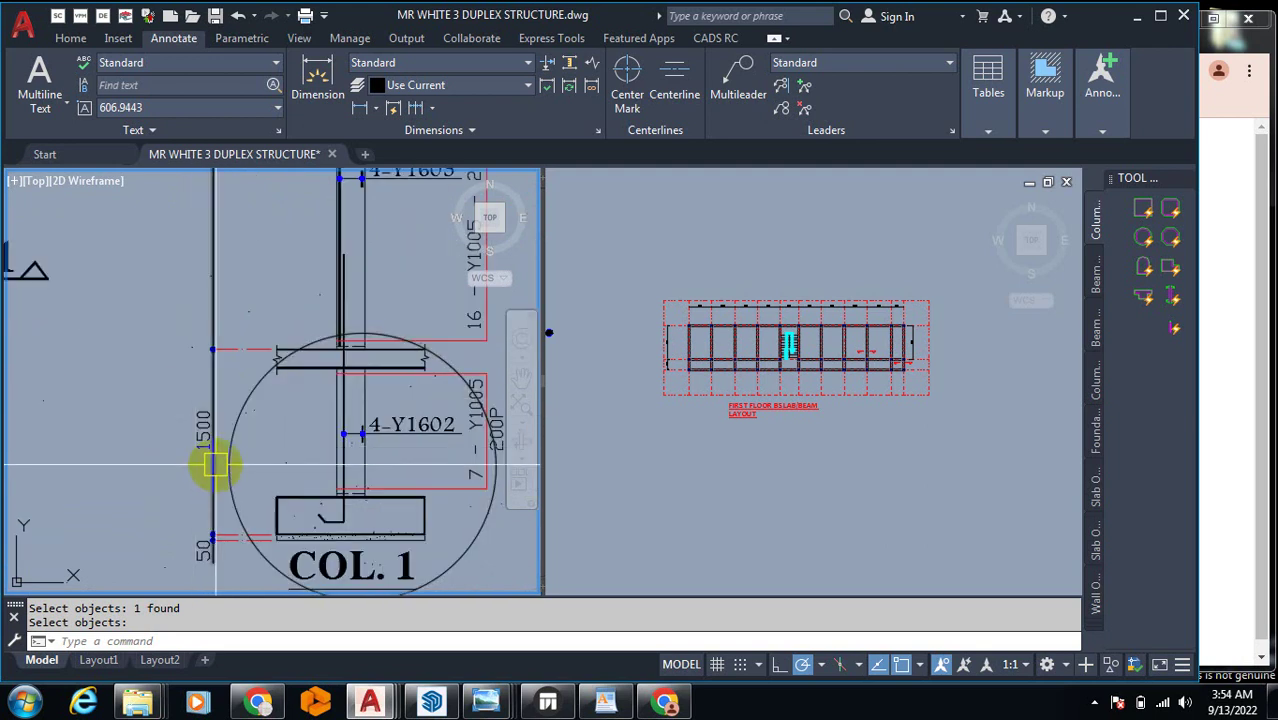
scroll(222, 352, up, 5)
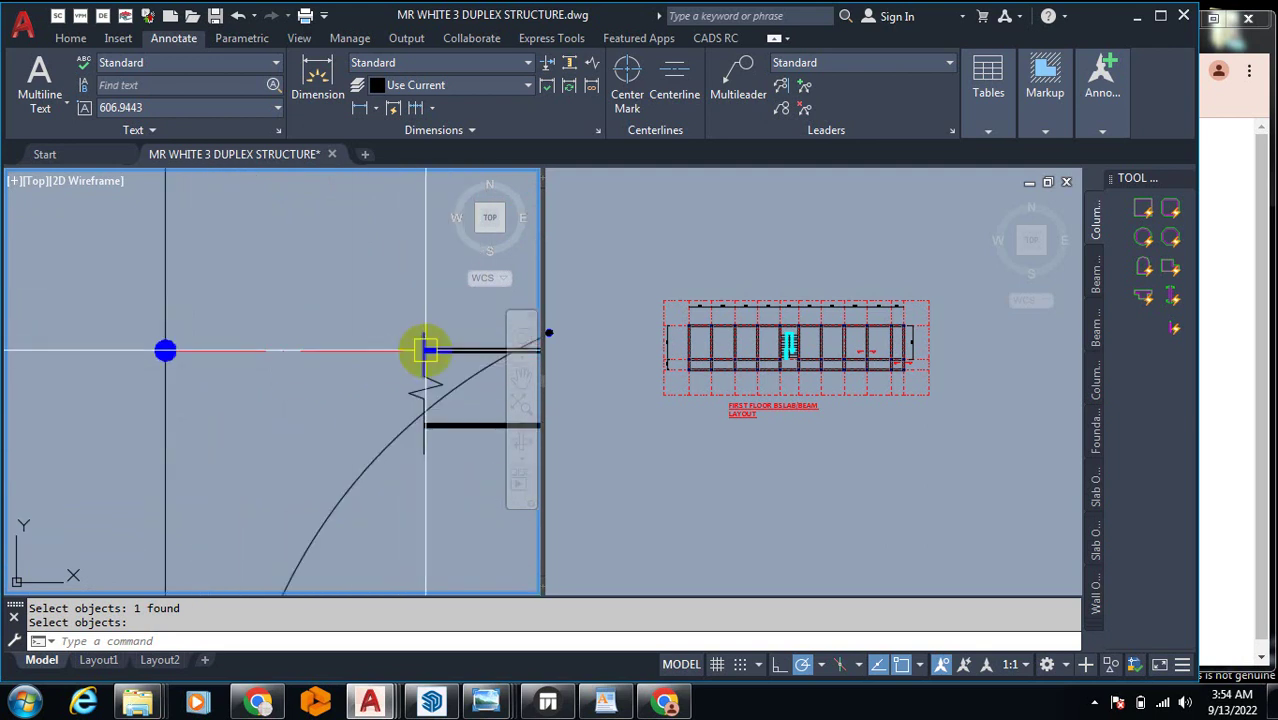
scroll(257, 285, down, 3)
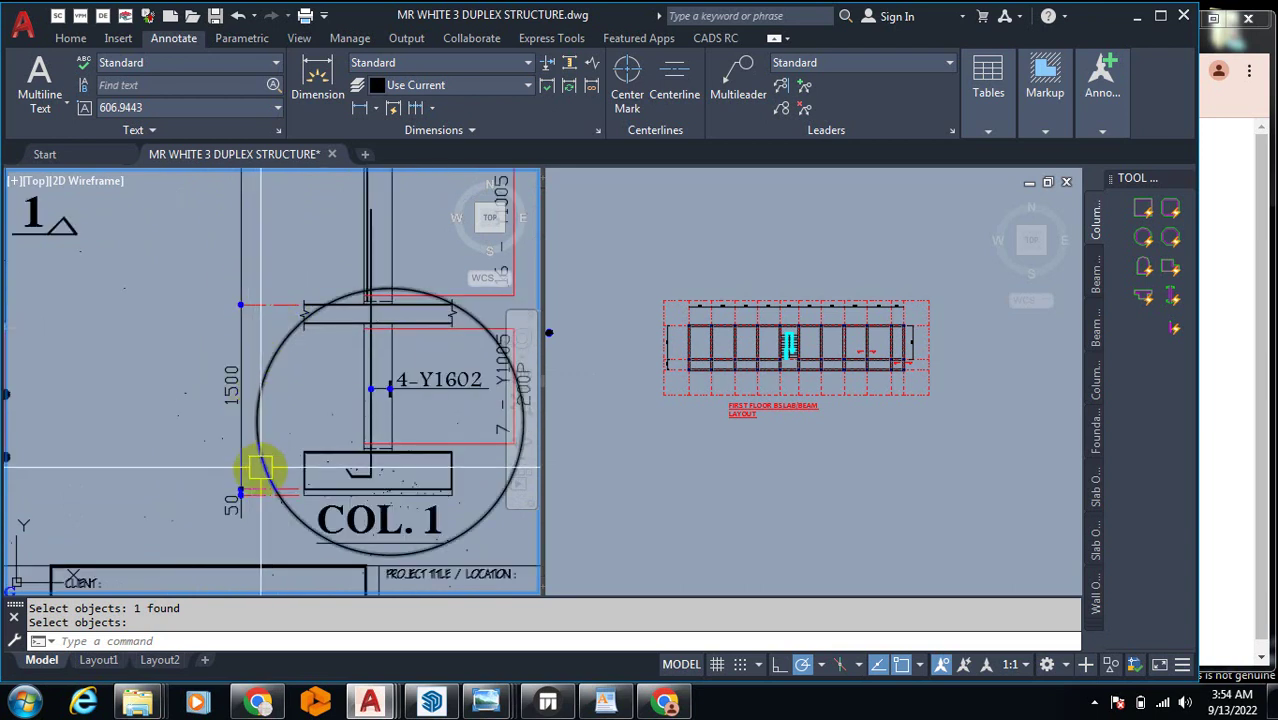
scroll(251, 505, up, 2)
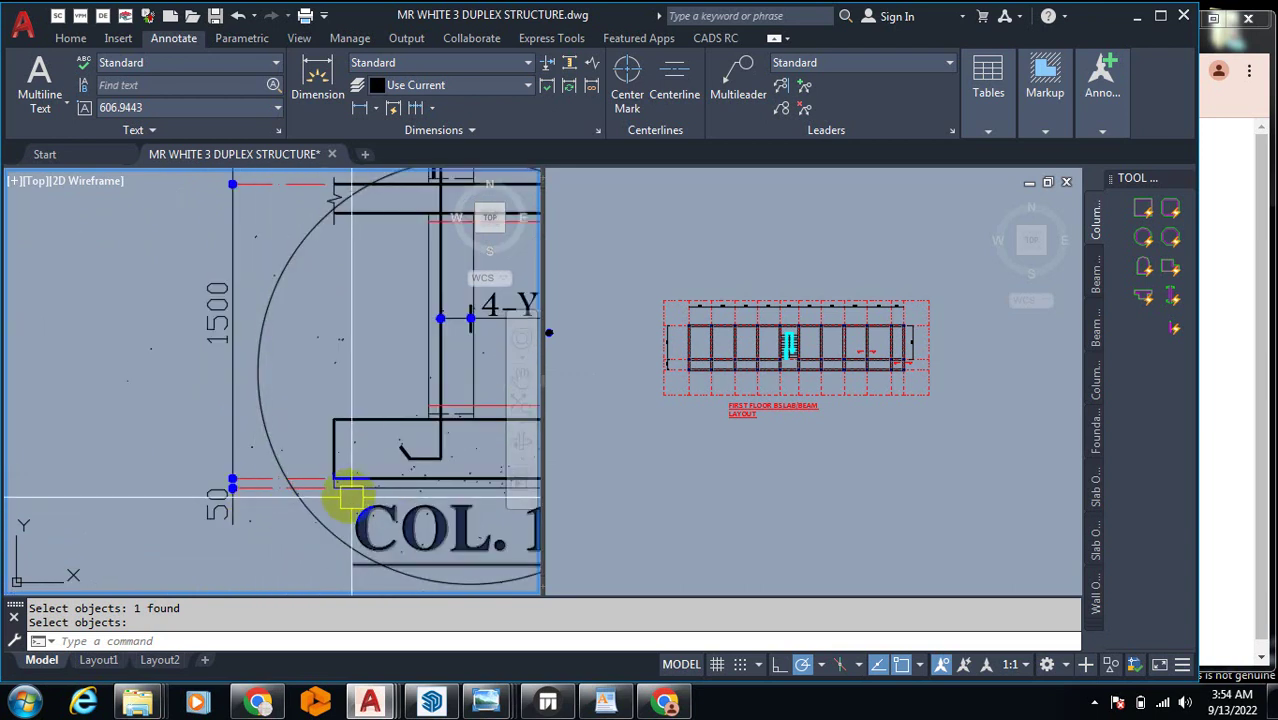
scroll(328, 471, down, 3)
scroll(288, 437, up, 4)
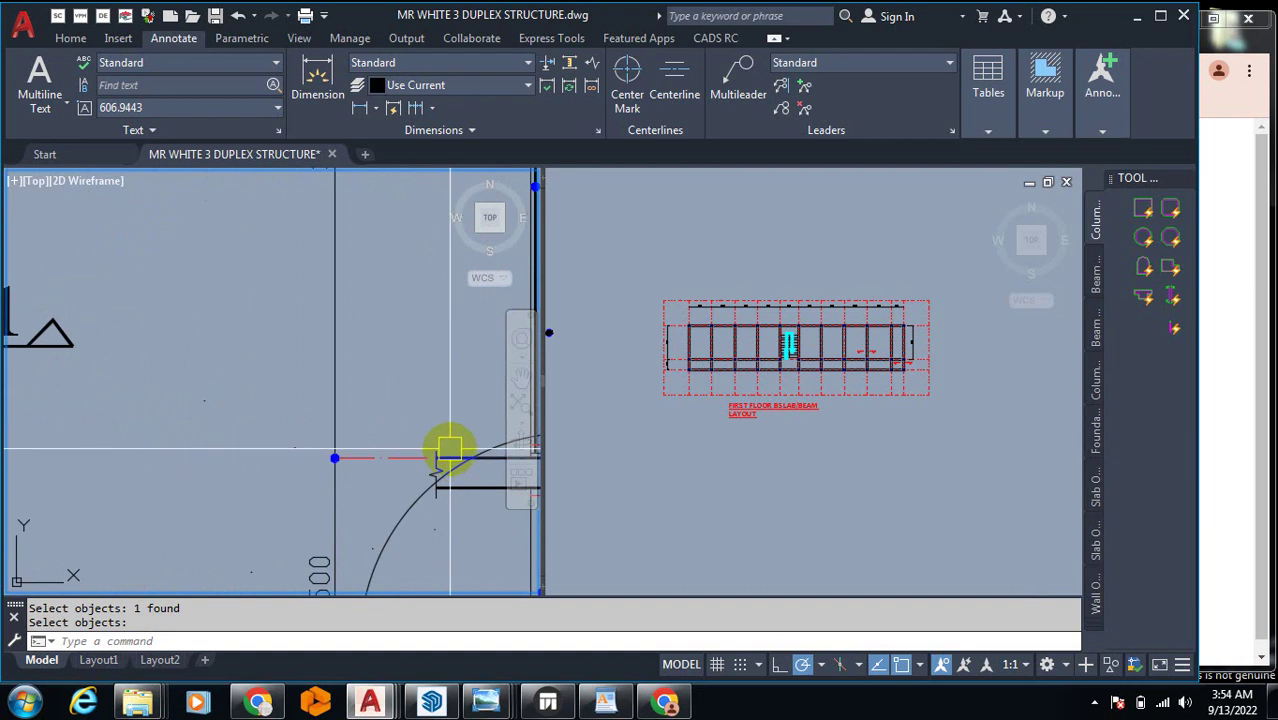
right_click(388, 452)
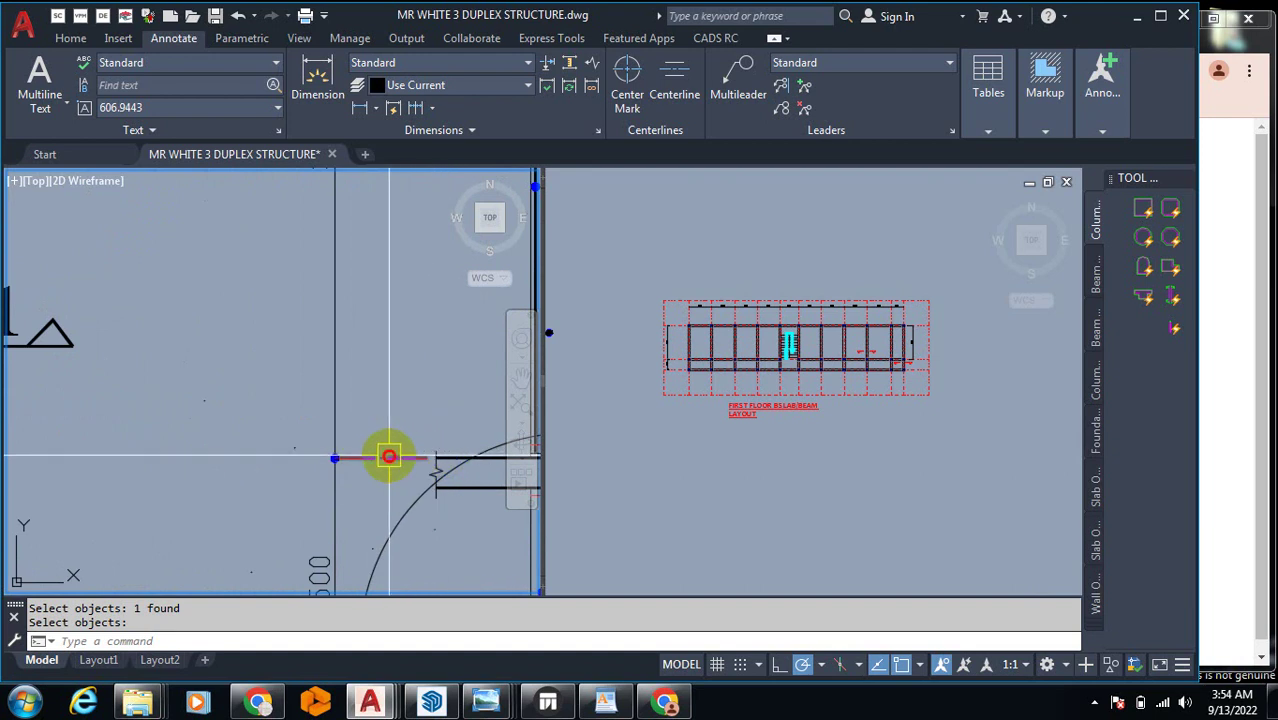
scroll(312, 492, down, 2)
click(334, 237)
key(Escape)
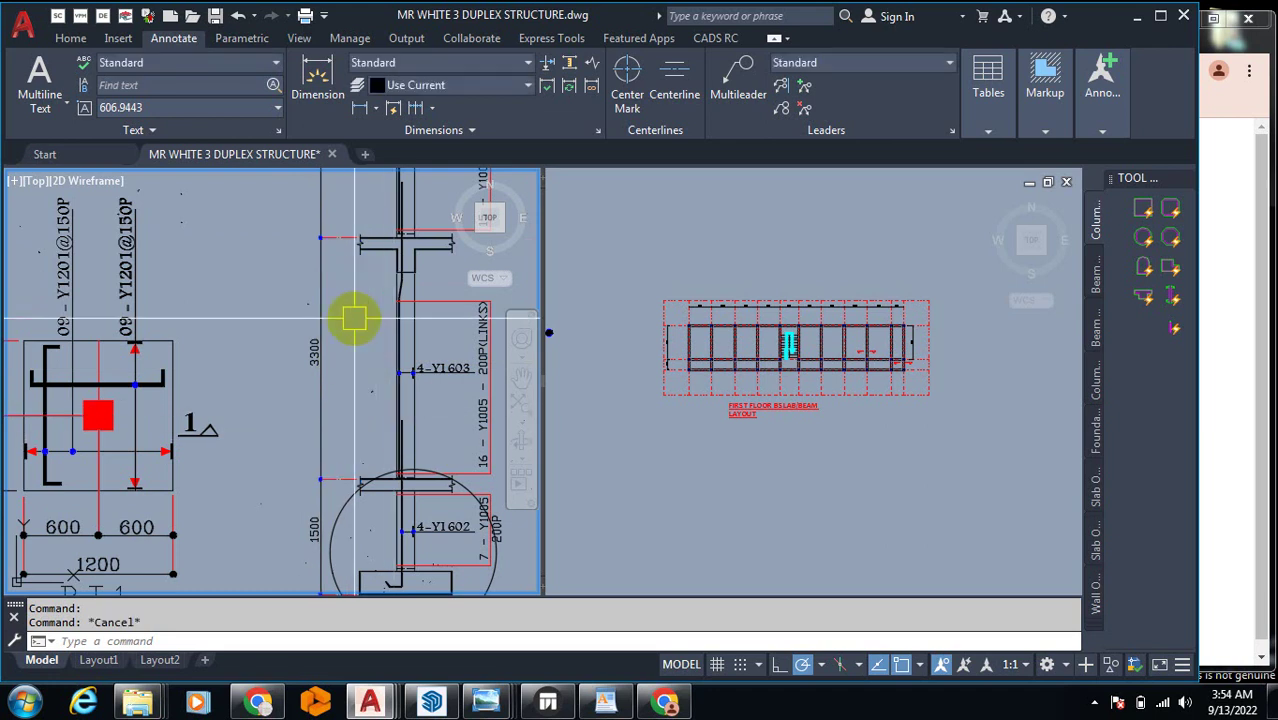
scroll(380, 252, up, 4)
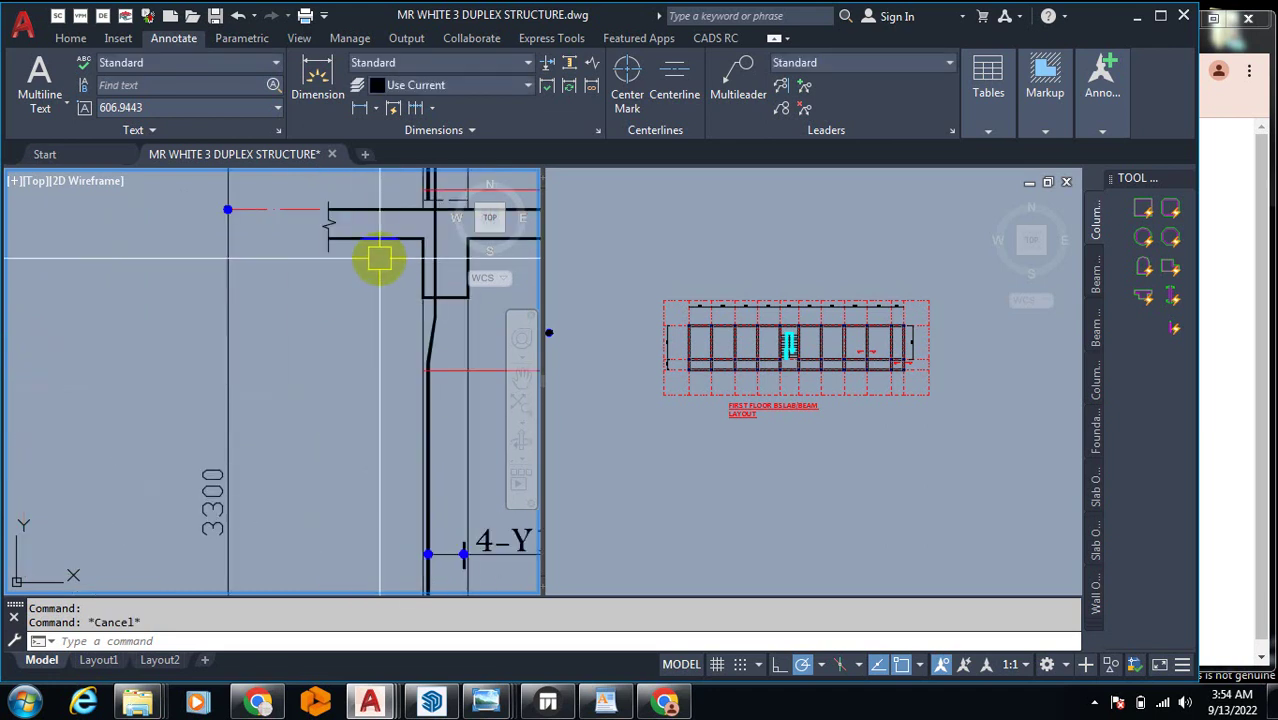
click(421, 242)
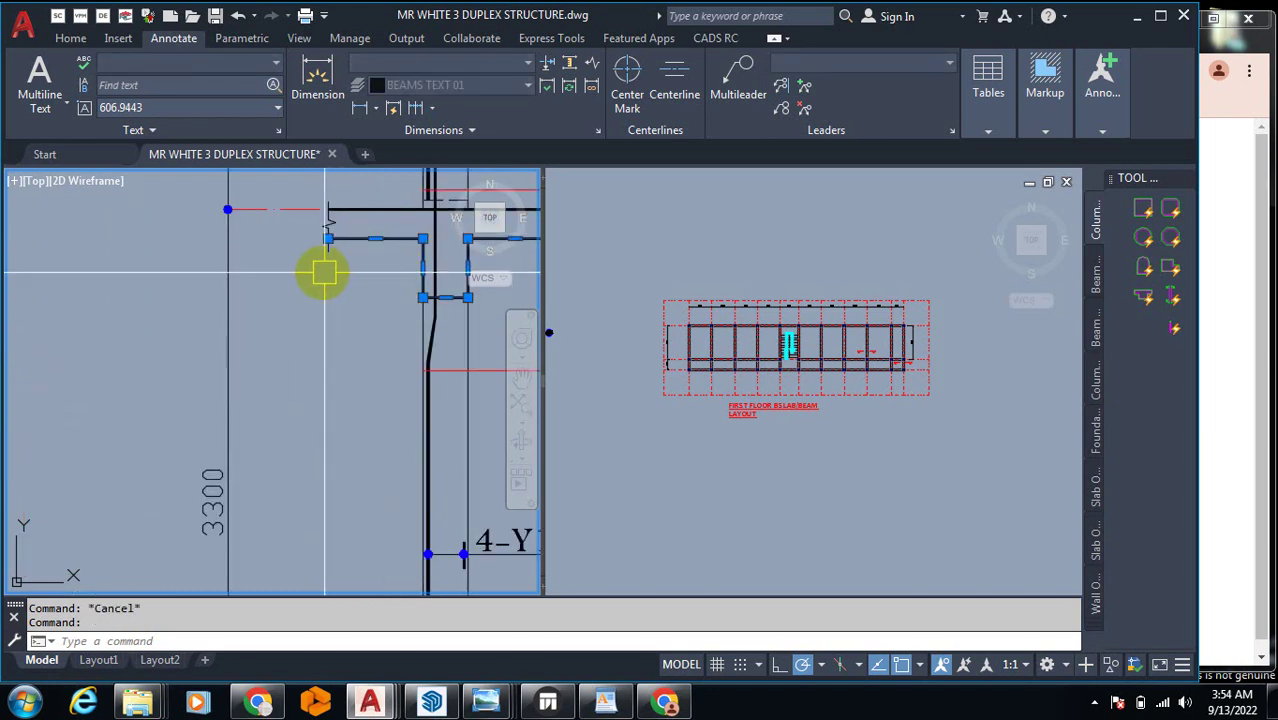
key(Escape)
scroll(315, 276, down, 3)
scroll(335, 240, up, 2)
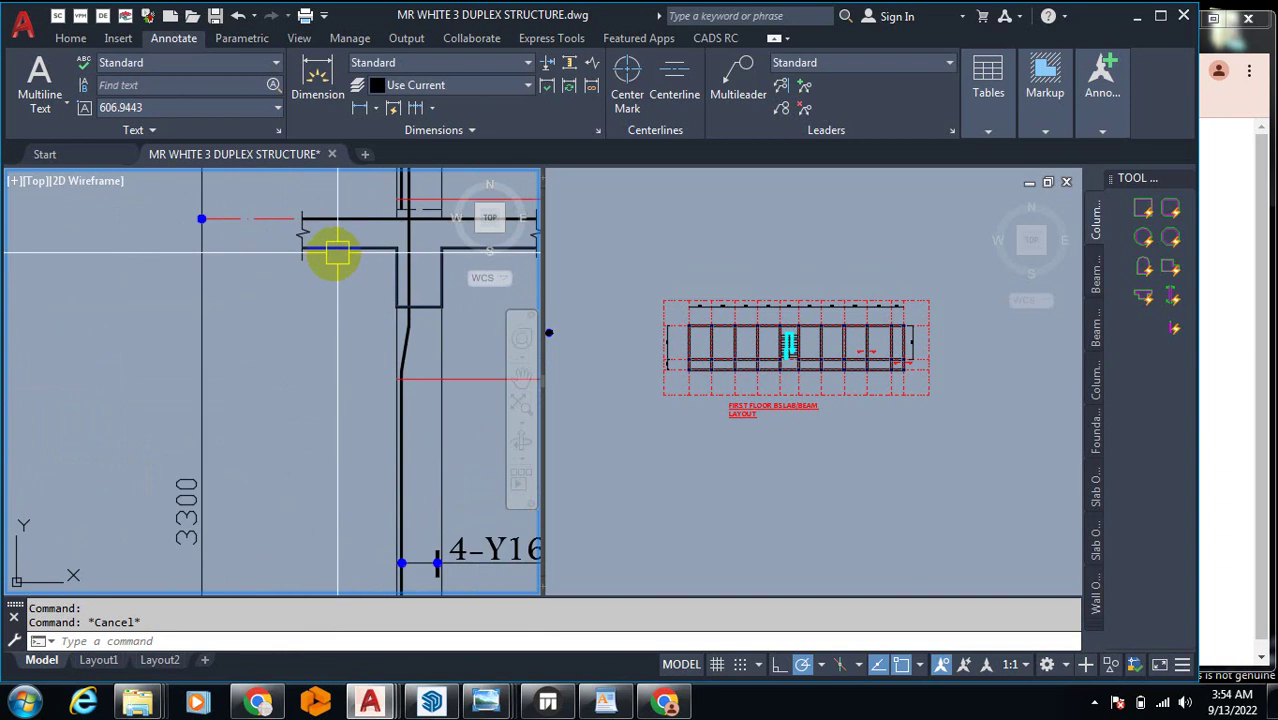
text(LI)
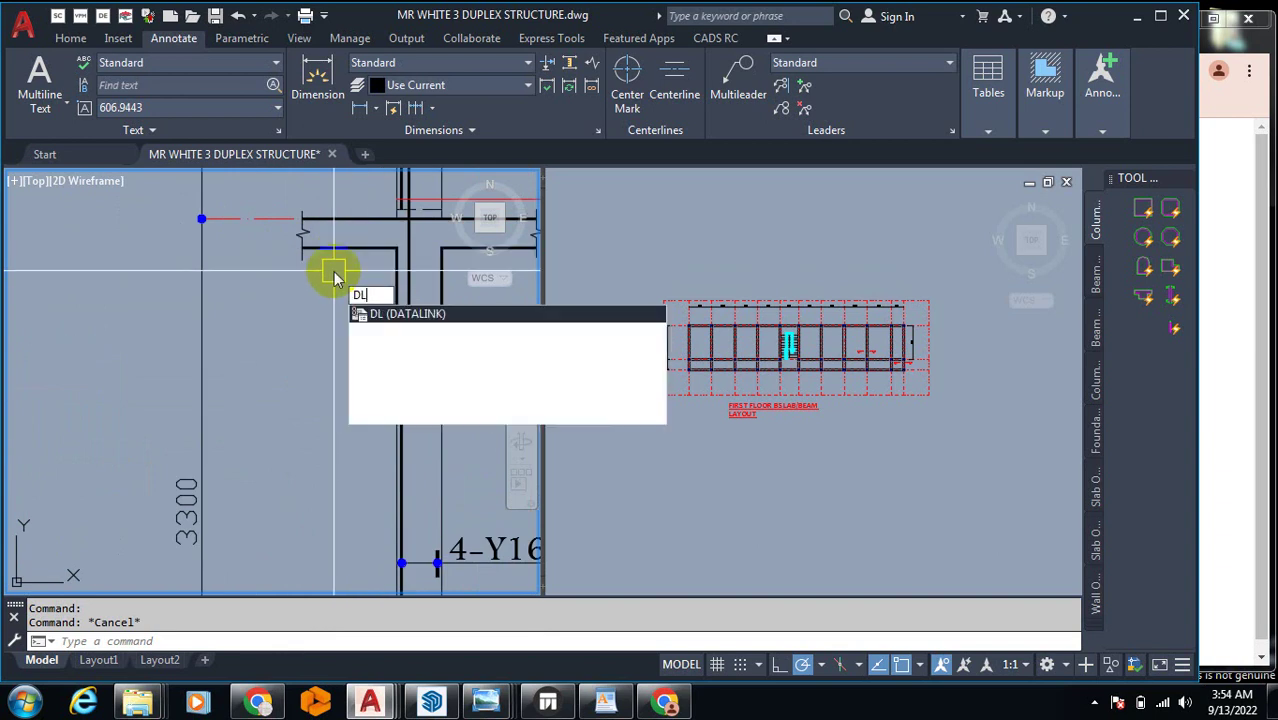
key(Return)
click(334, 246)
scroll(345, 215, down, 2)
scroll(337, 337, down, 2)
scroll(314, 371, up, 4)
click(297, 450)
scroll(387, 405, down, 2)
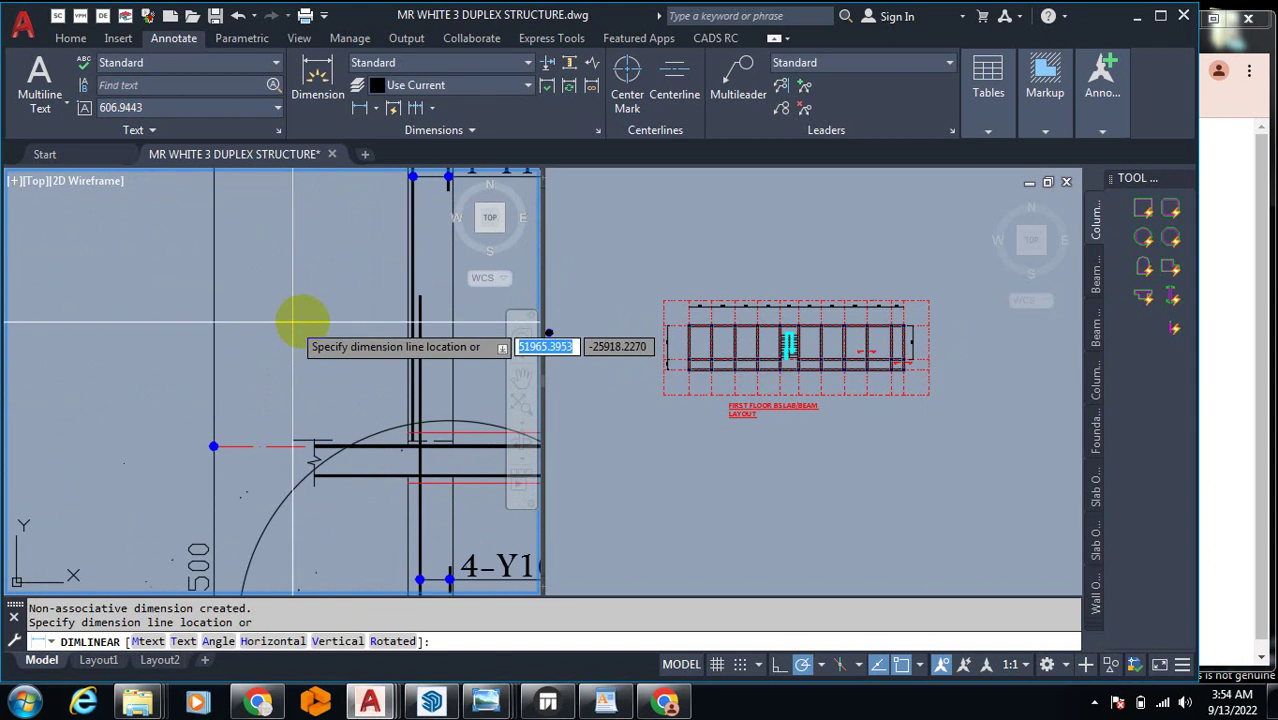
click(357, 420)
scroll(351, 234, down, 2)
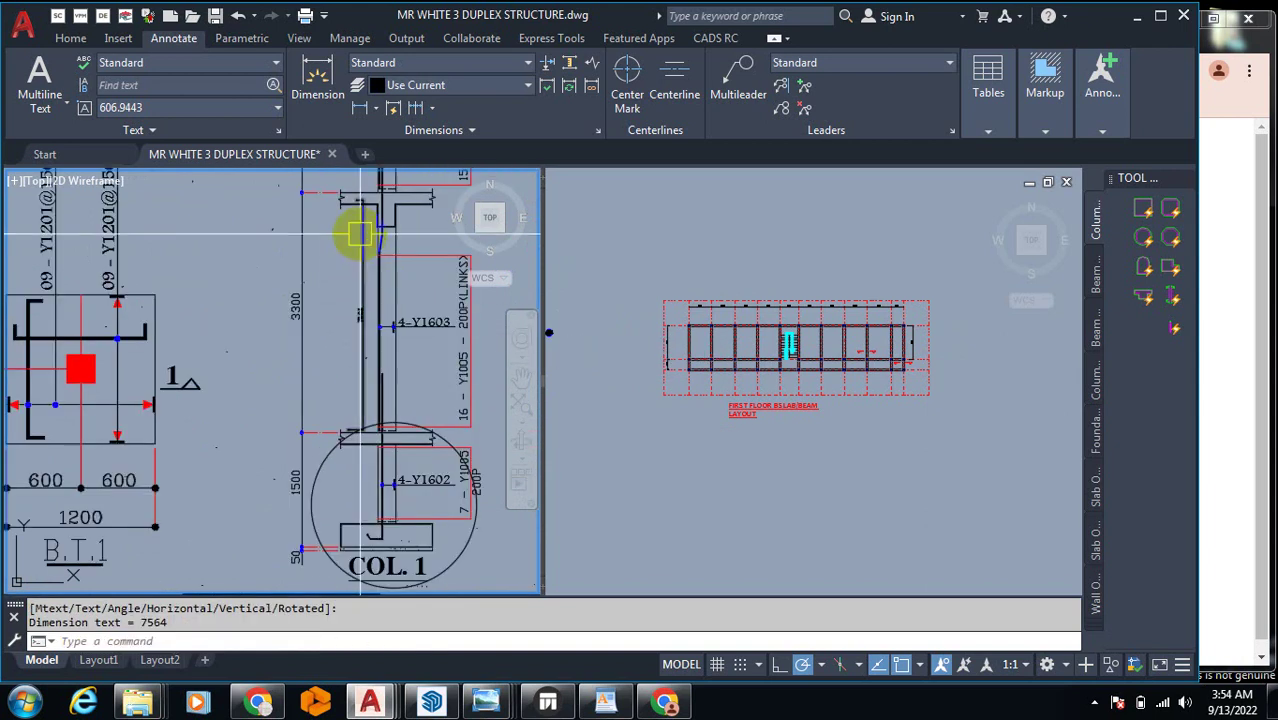
scroll(391, 283, up, 2)
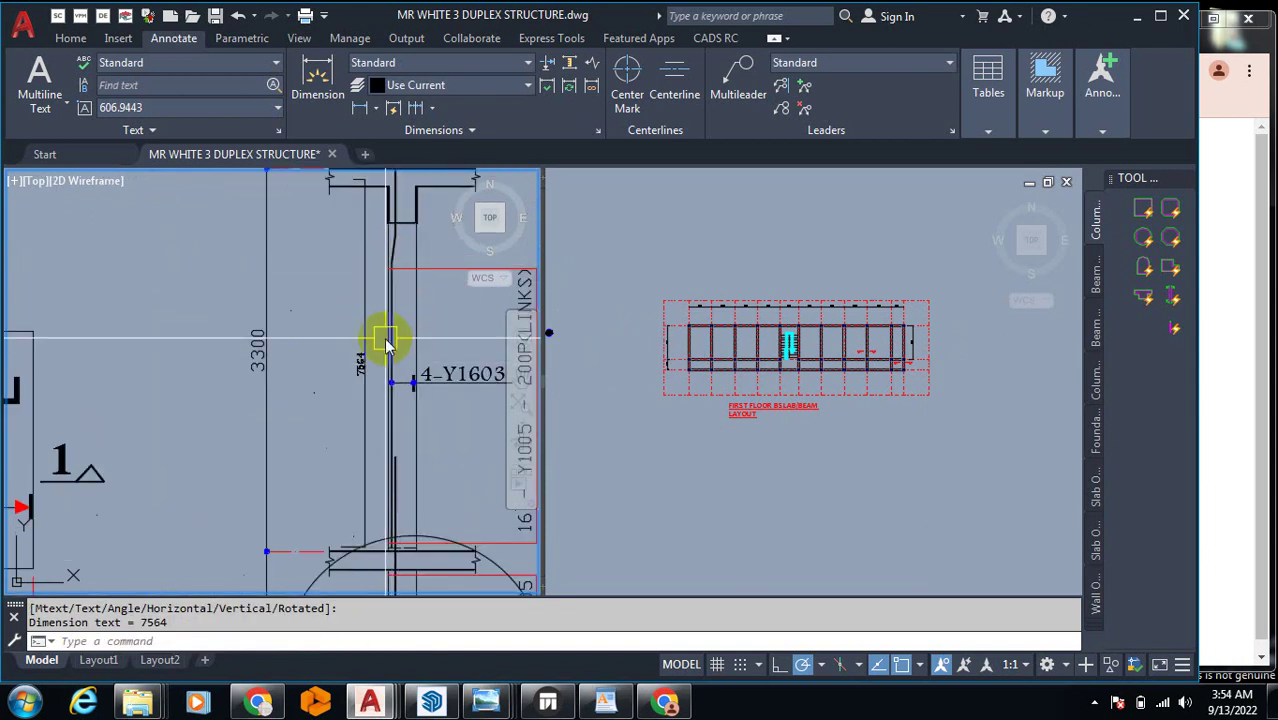
text(e)
key(Return)
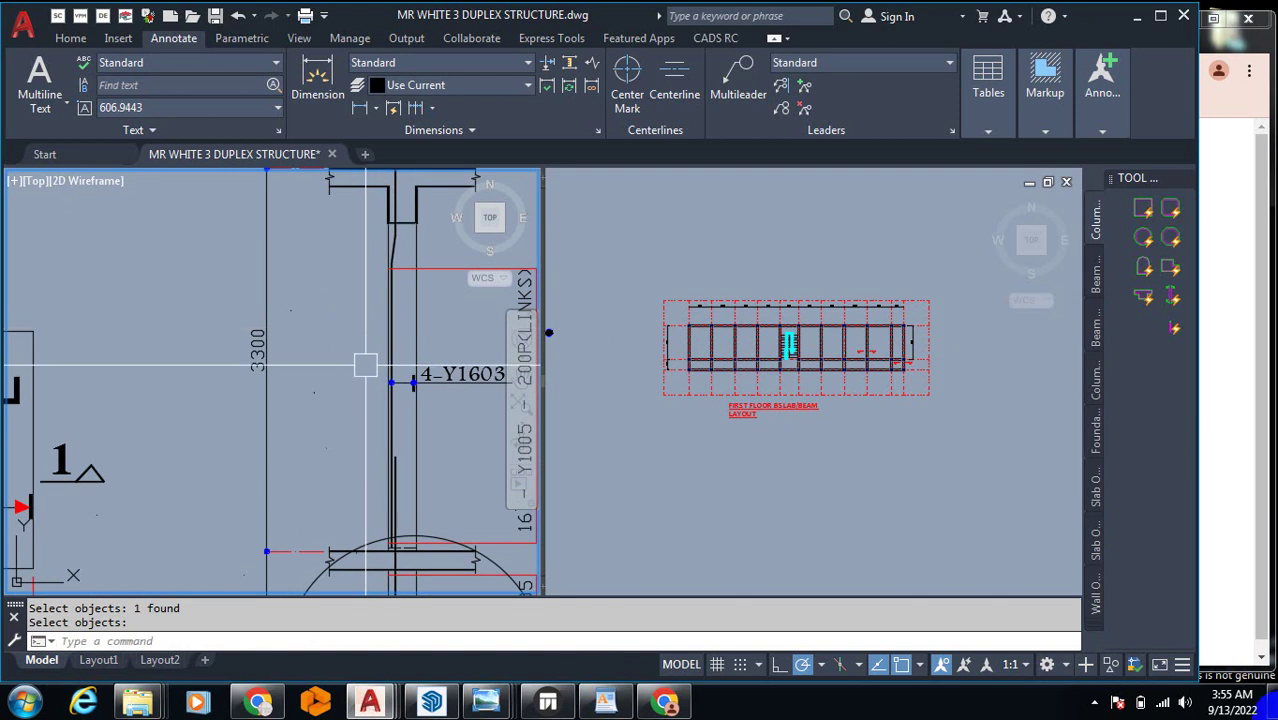
scroll(255, 370, down, 5)
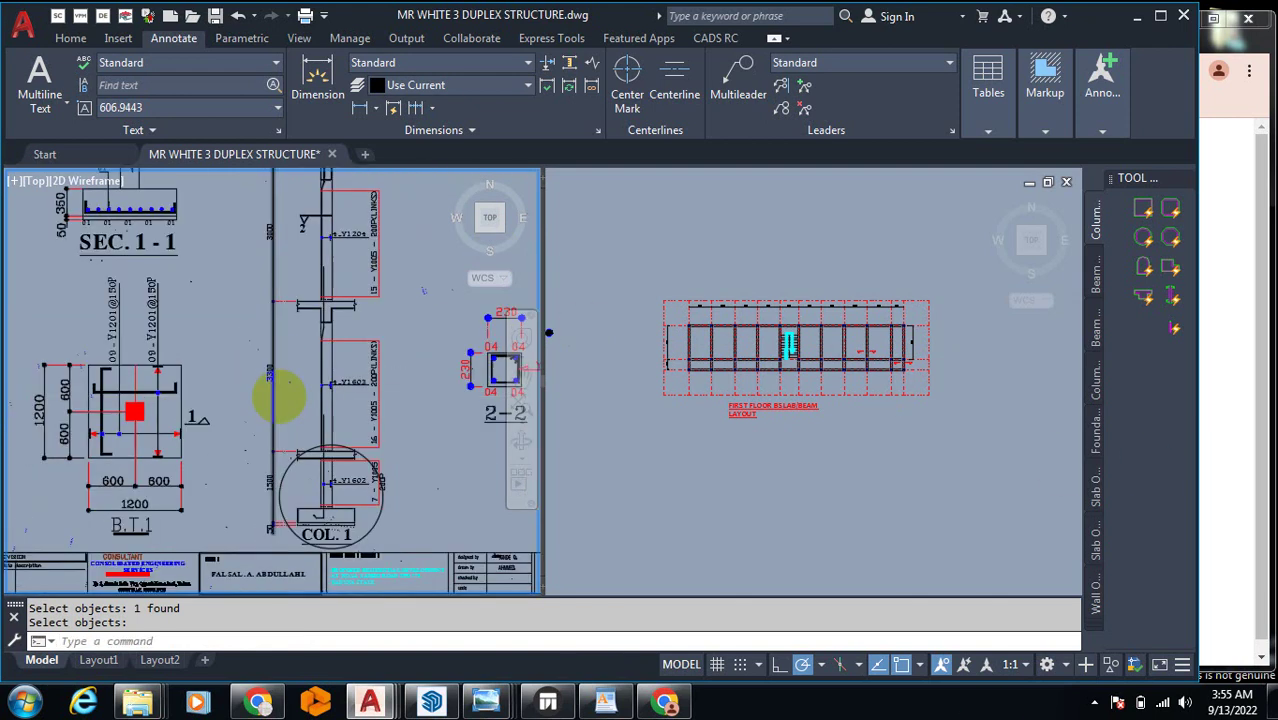
scroll(259, 320, up, 6)
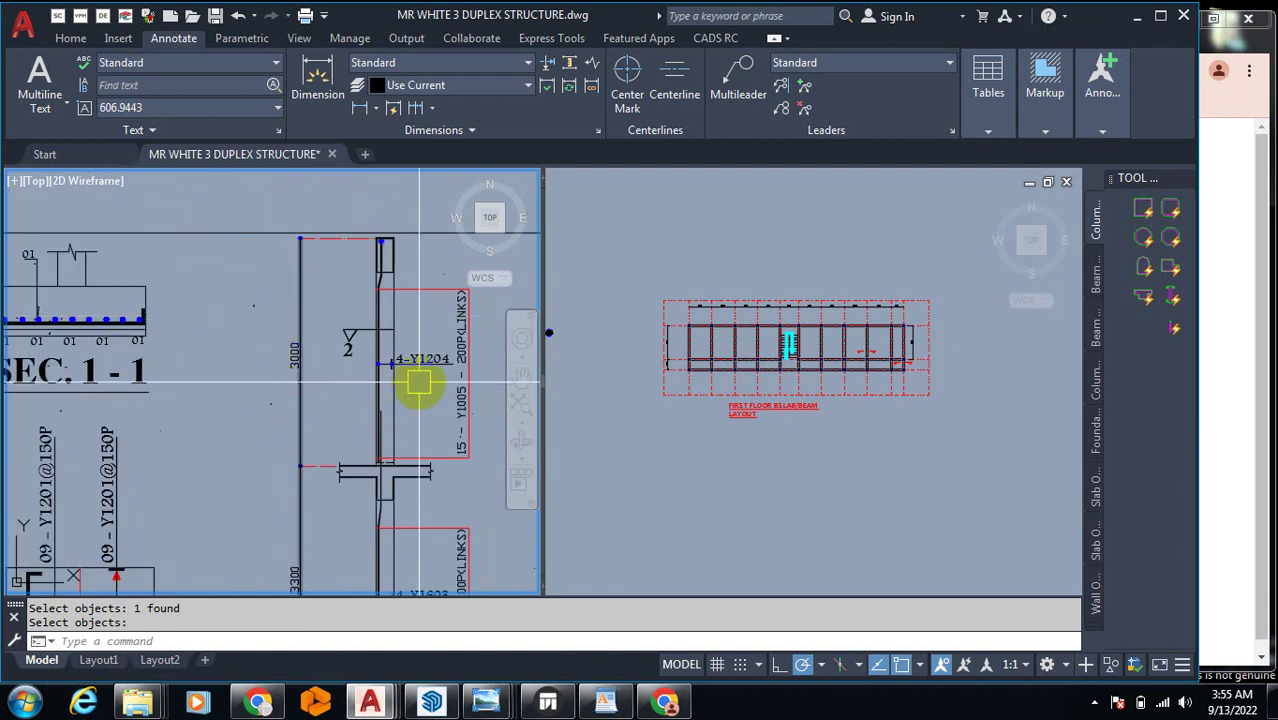
scroll(344, 406, up, 2)
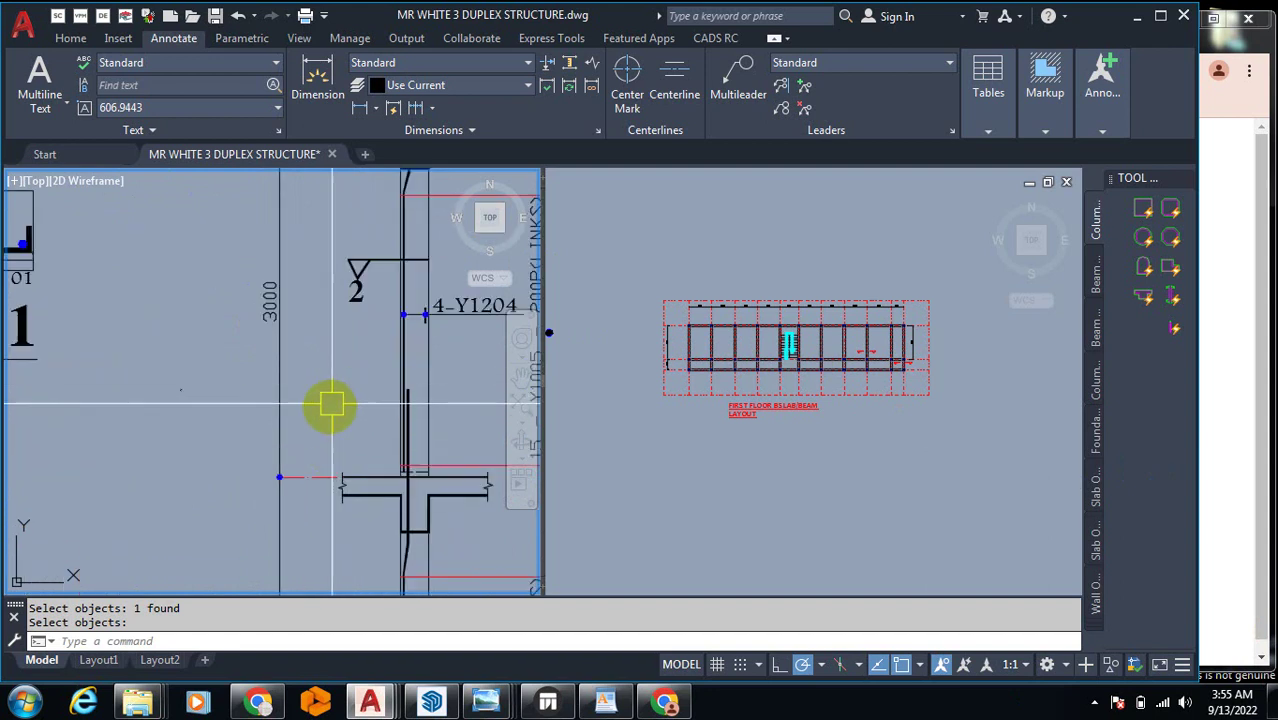
scroll(330, 420, down, 2)
scroll(318, 325, up, 1)
scroll(302, 410, down, 4)
scroll(313, 490, up, 4)
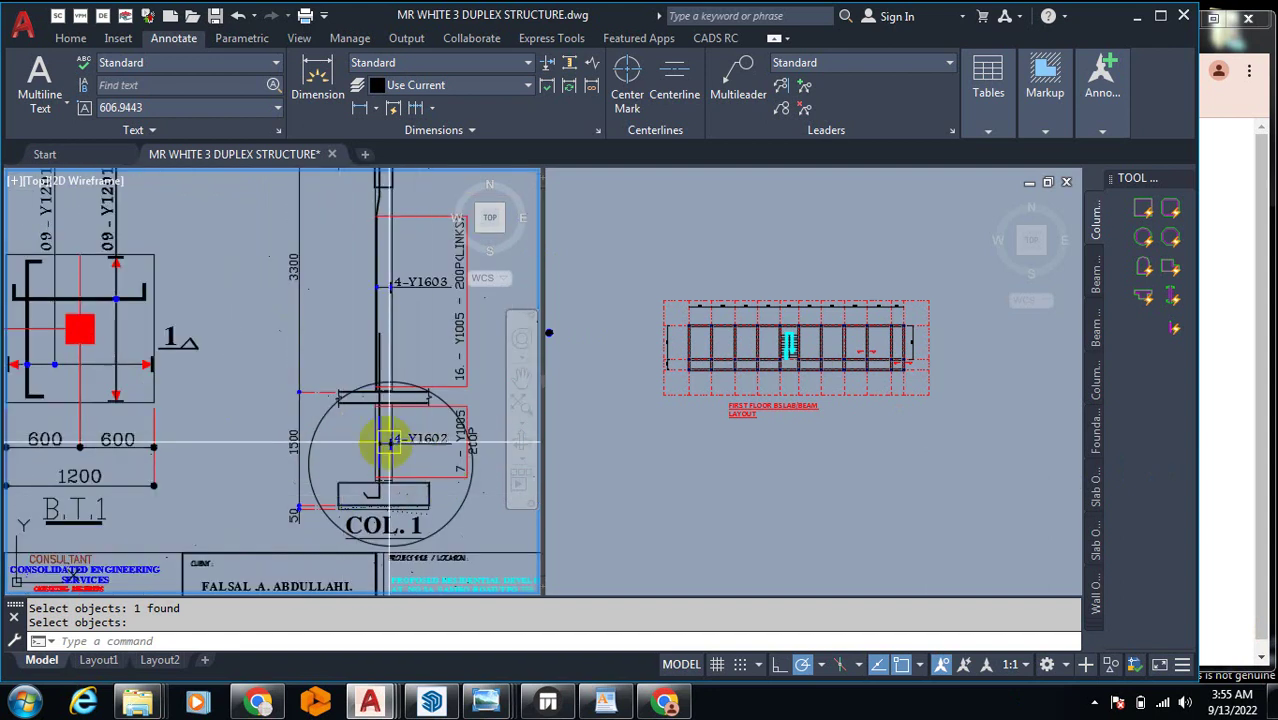
scroll(360, 295, down, 2)
scroll(388, 364, up, 4)
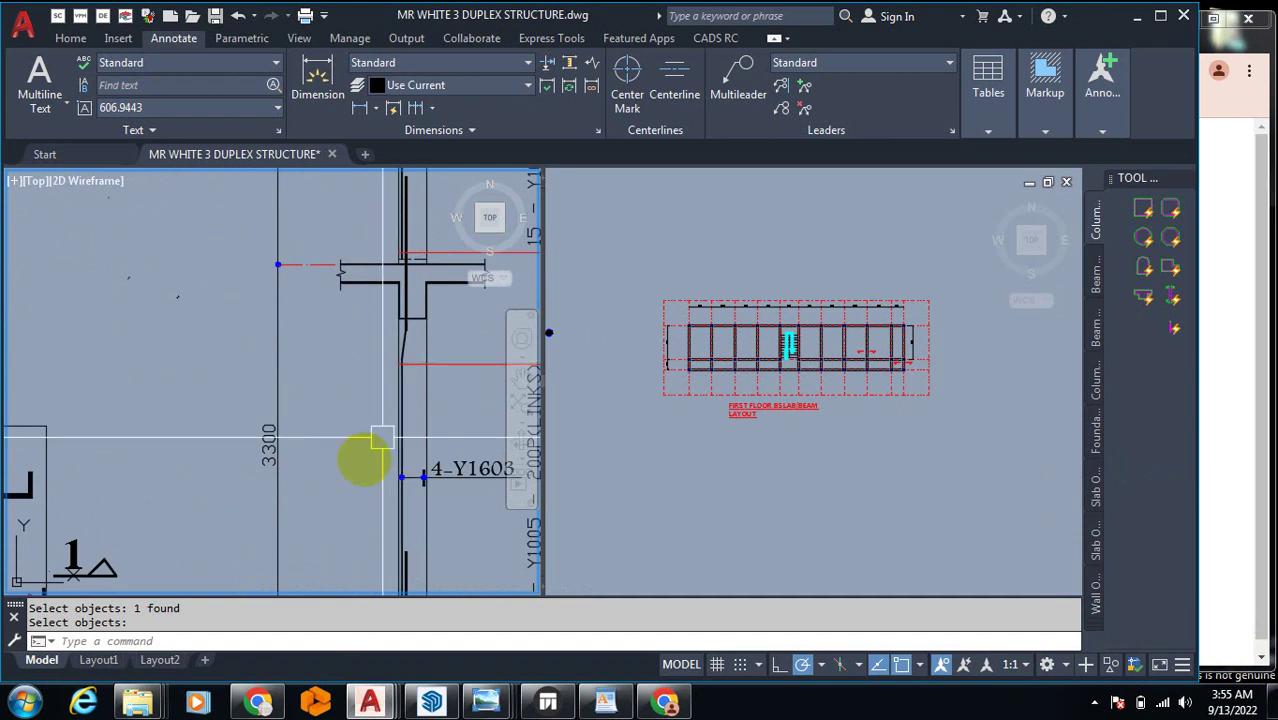
scroll(360, 420, down, 3)
scroll(355, 260, up, 4)
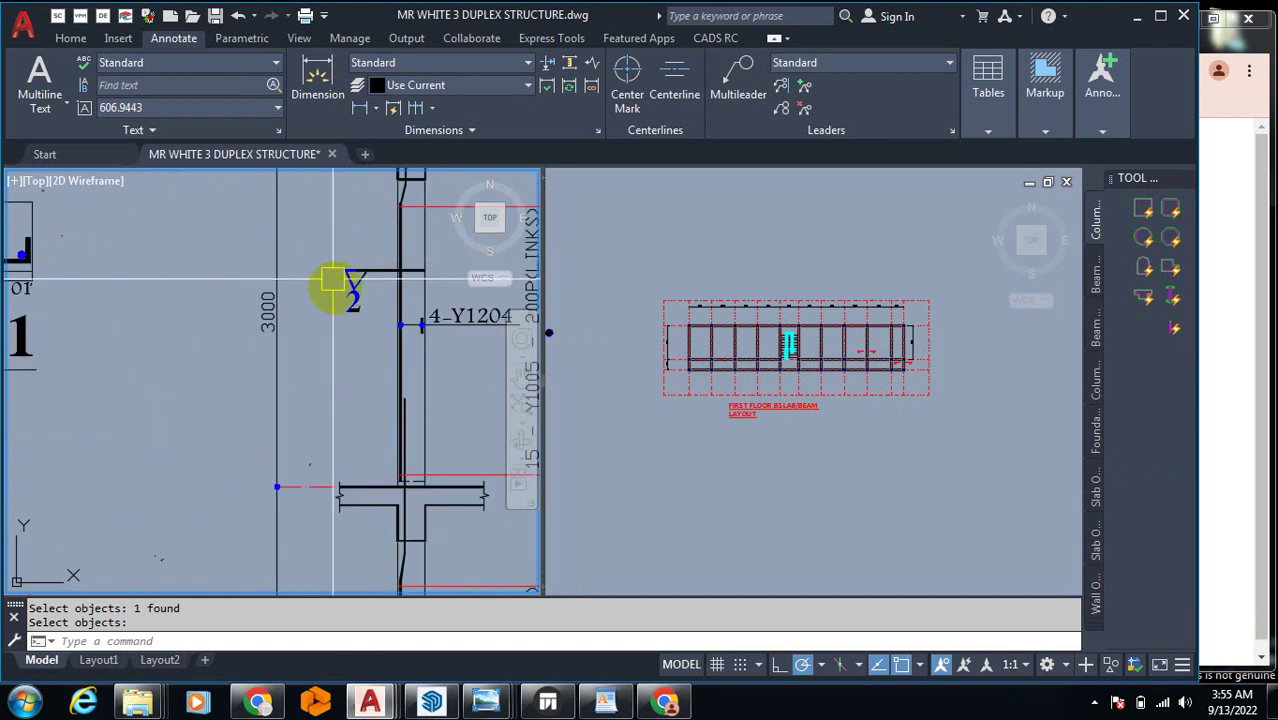
scroll(403, 328, down, 3)
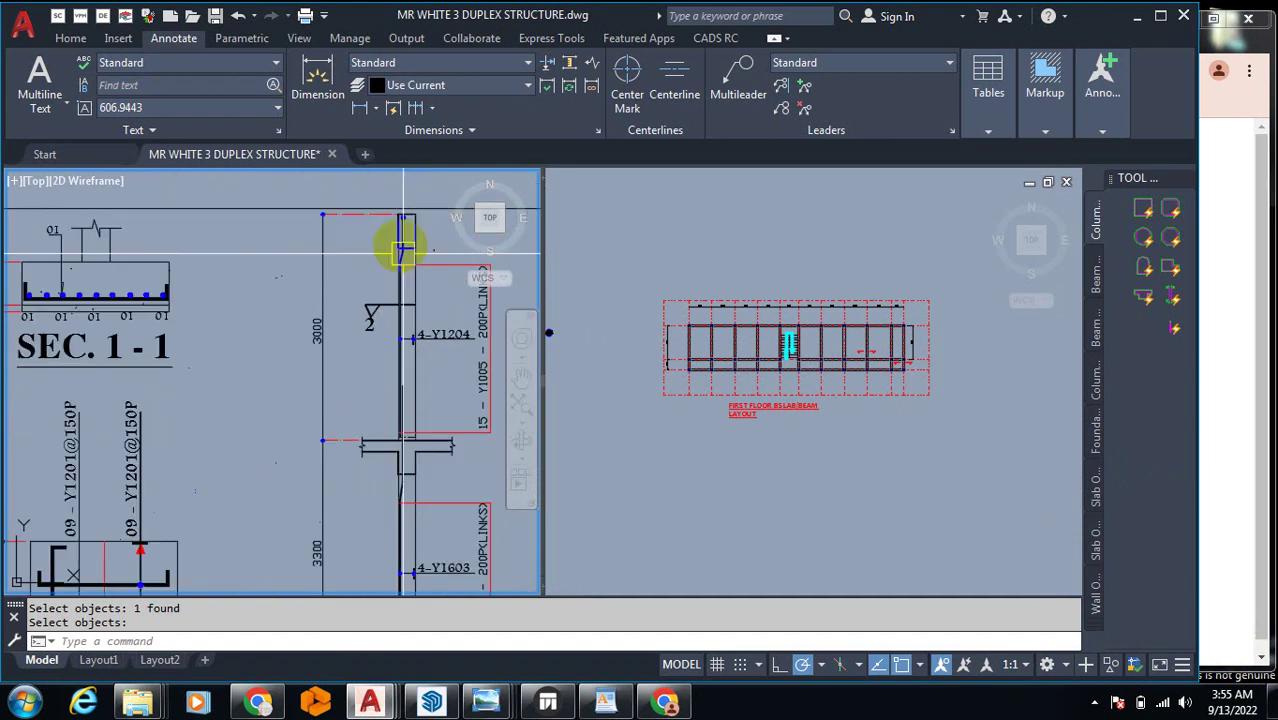
scroll(394, 194, up, 5)
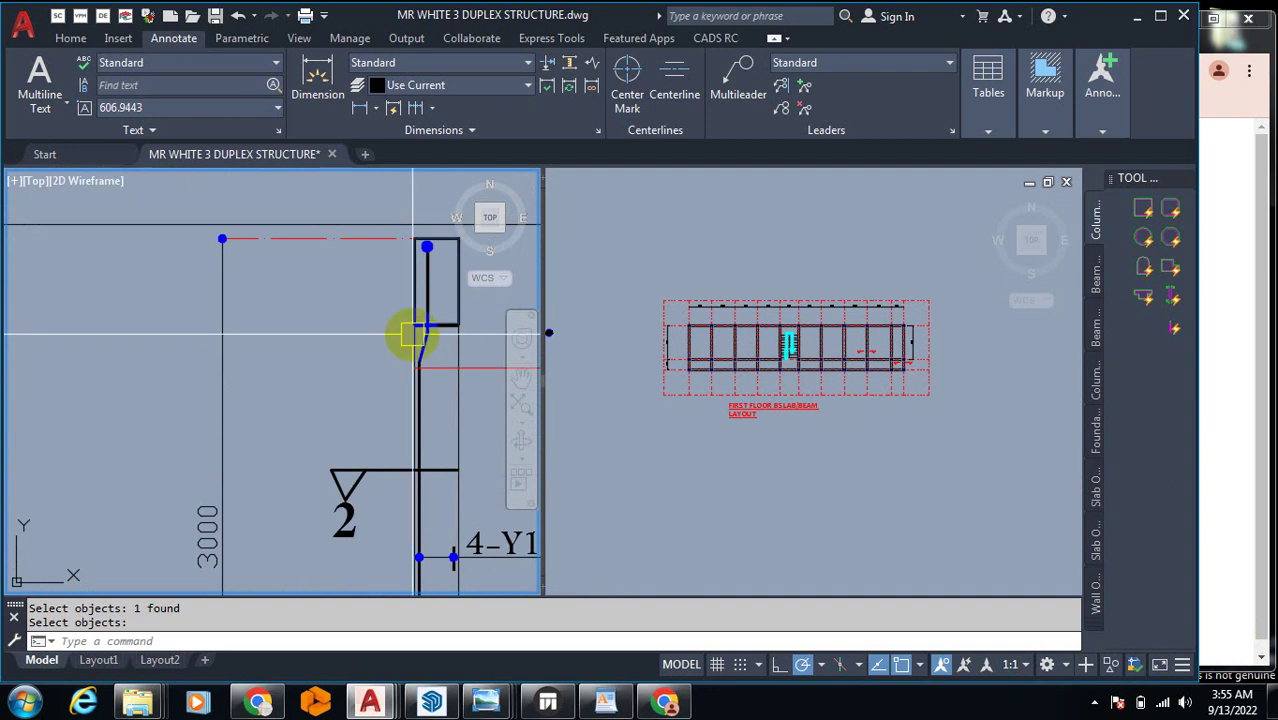
scroll(271, 200, down, 3)
scroll(318, 490, up, 4)
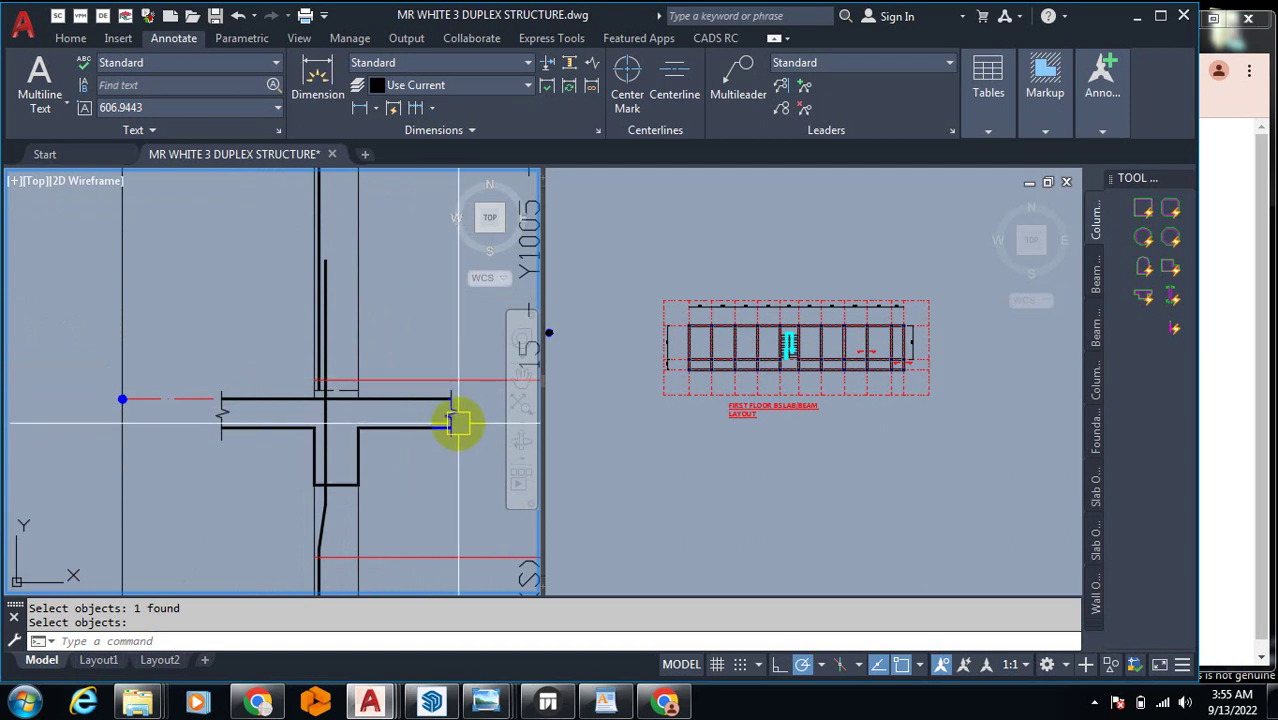
scroll(440, 403, up, 5)
key(Escape)
text(c)
key(Return)
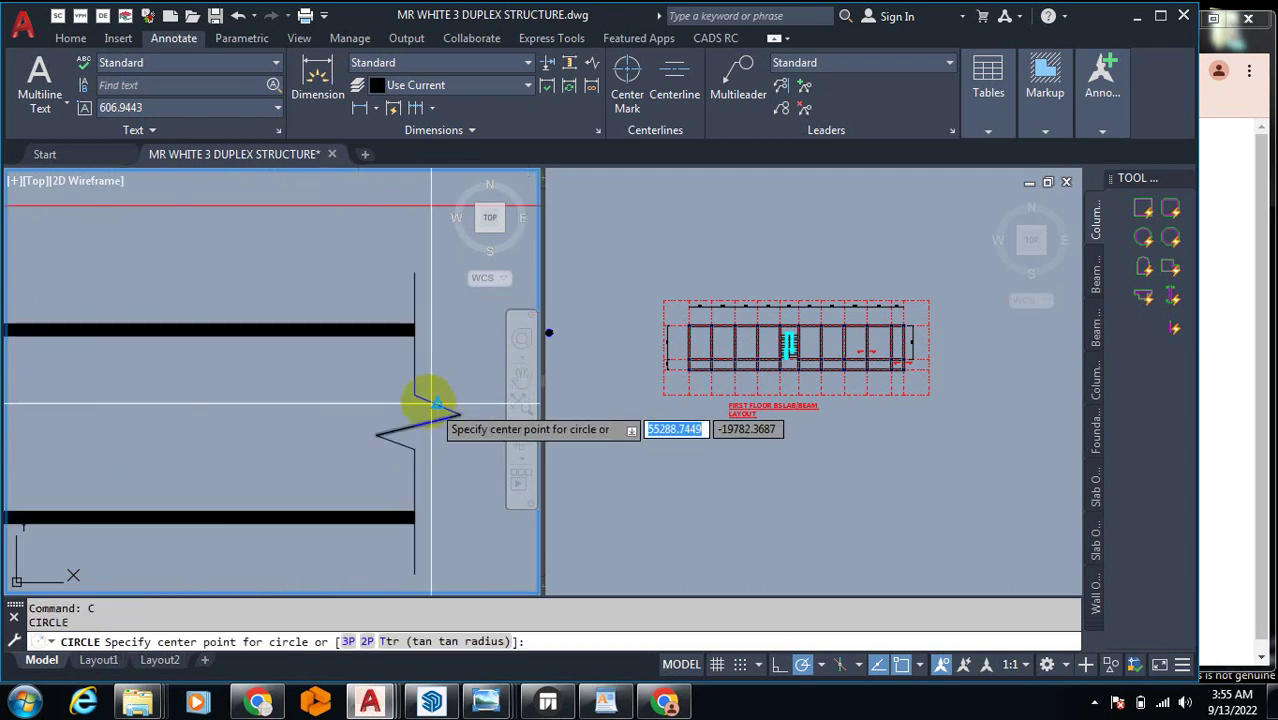
click(405, 405)
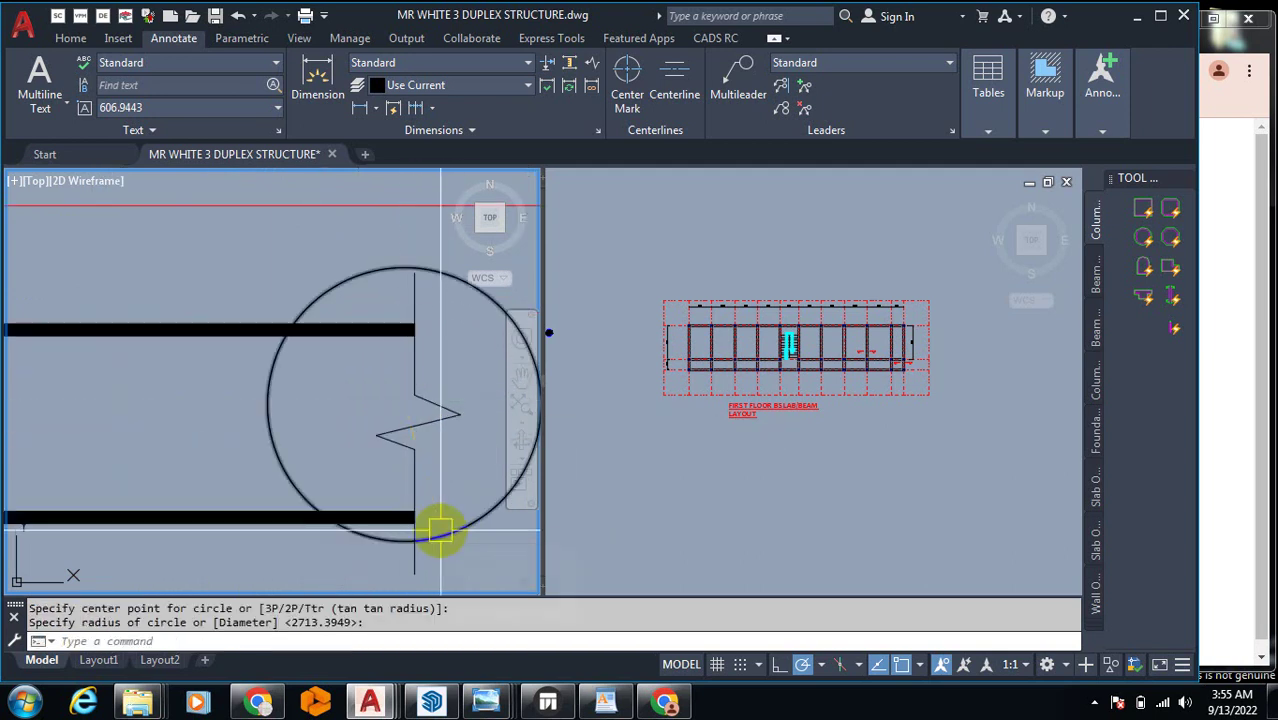
scroll(330, 320, down, 5)
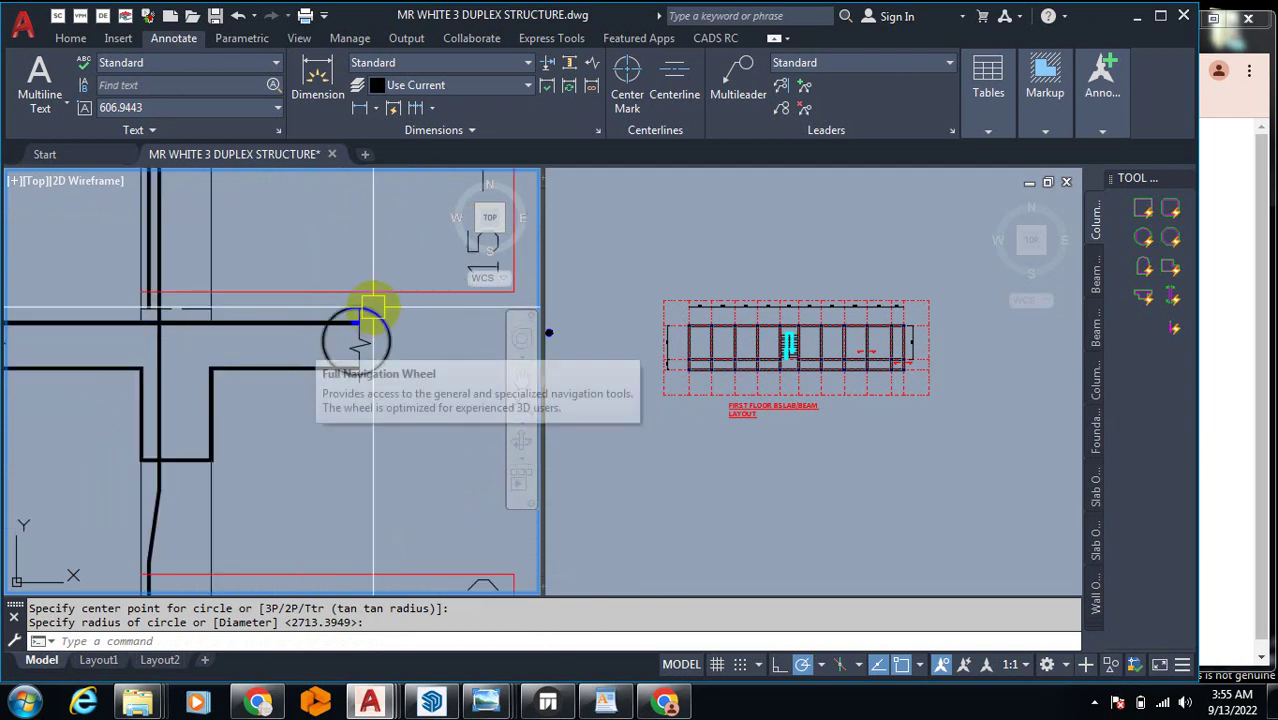
click(373, 310)
text(e)
key(Return)
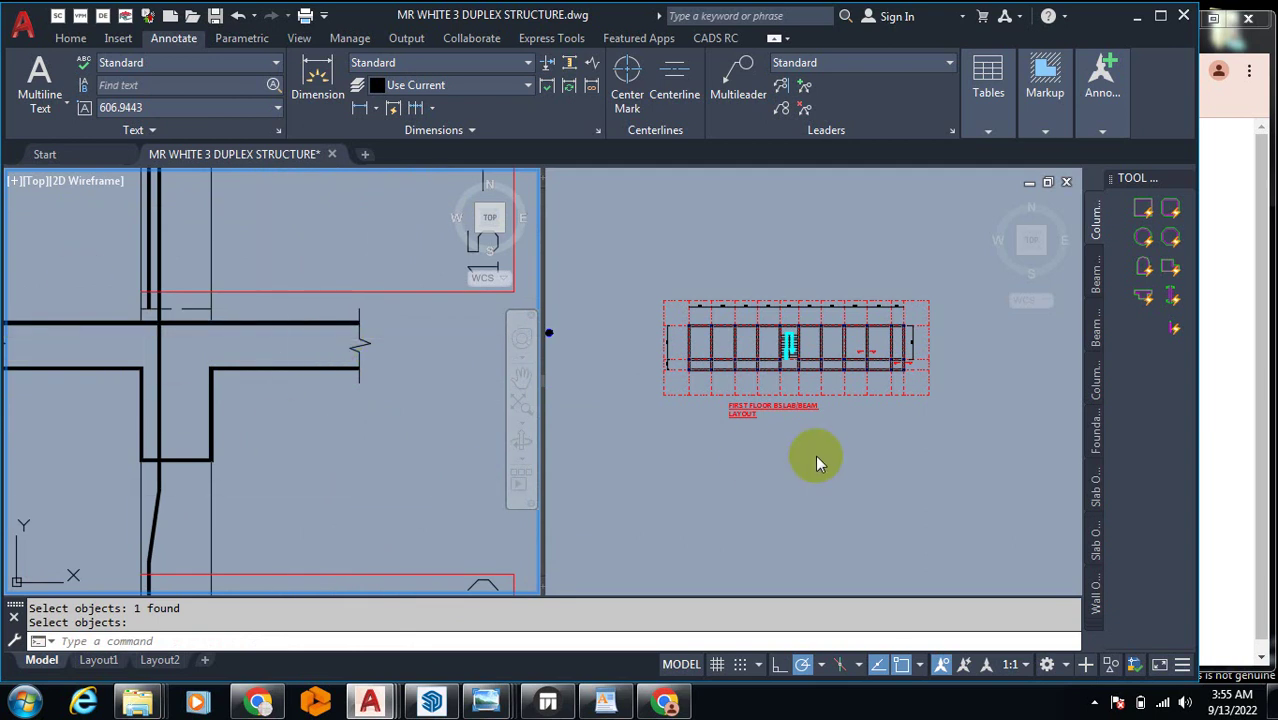
click(726, 484)
Step: Erase the FIRST FLOOR BSLAB/BEAM LAYOUT title in the right viewport
scroll(730, 450, up, 8)
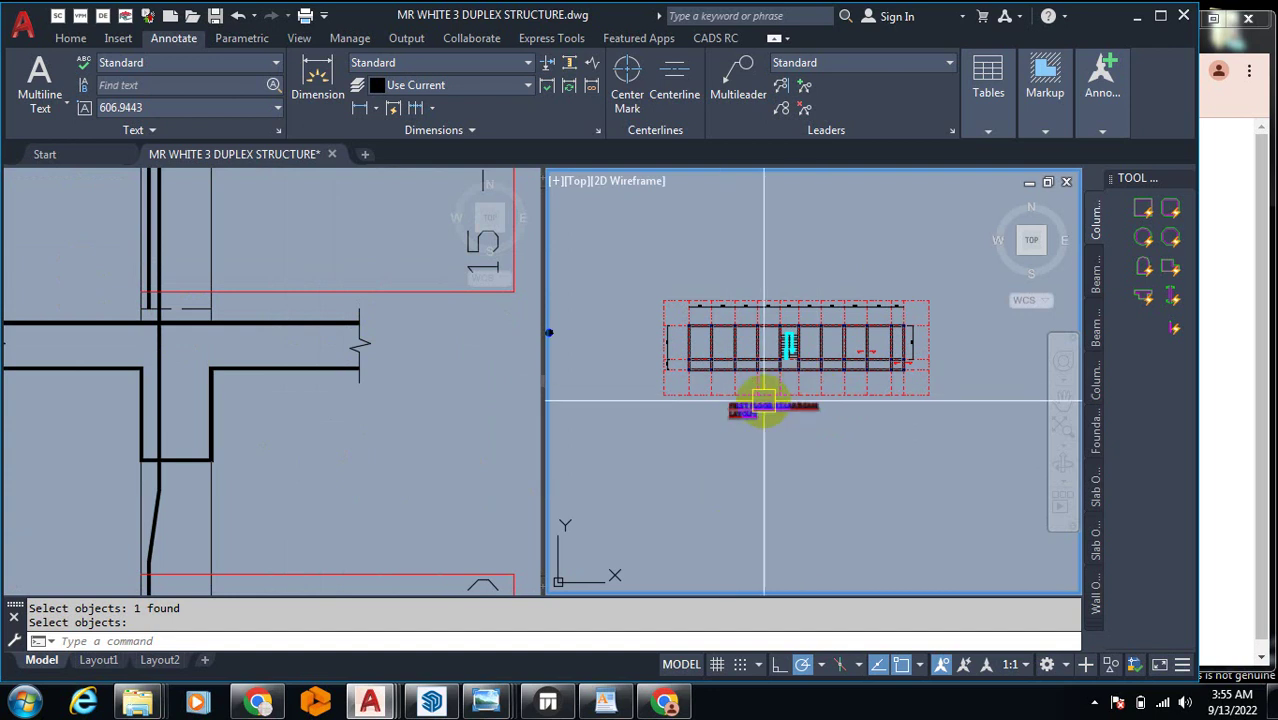
text(E)
key(Return)
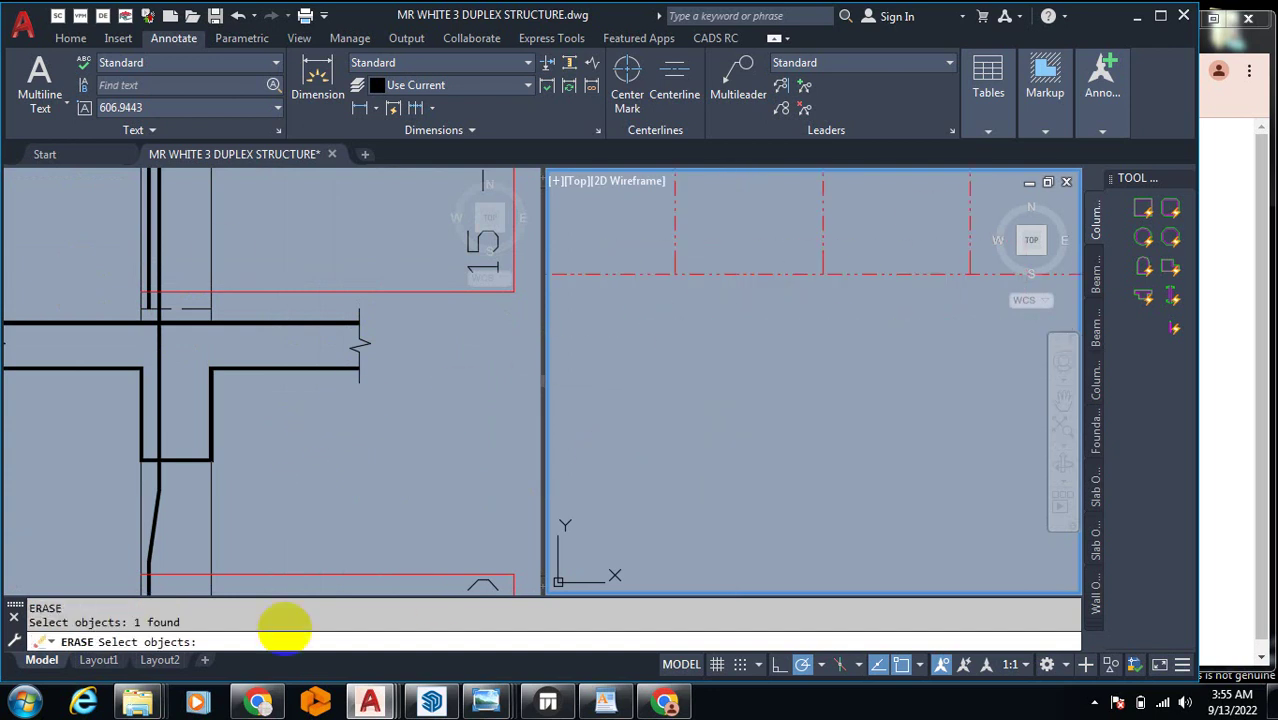
key(Return)
Step: Copy the R.C CONC.ROOF SLAB/ R. BEAMS LAYOUT title from the left viewport to below the beam layout
click(265, 485)
scroll(180, 365, down, 3)
scroll(180, 365, down, 6)
scroll(396, 396, up, 2)
scroll(396, 396, down, 2)
scroll(385, 374, up, 3)
scroll(208, 400, up, 2)
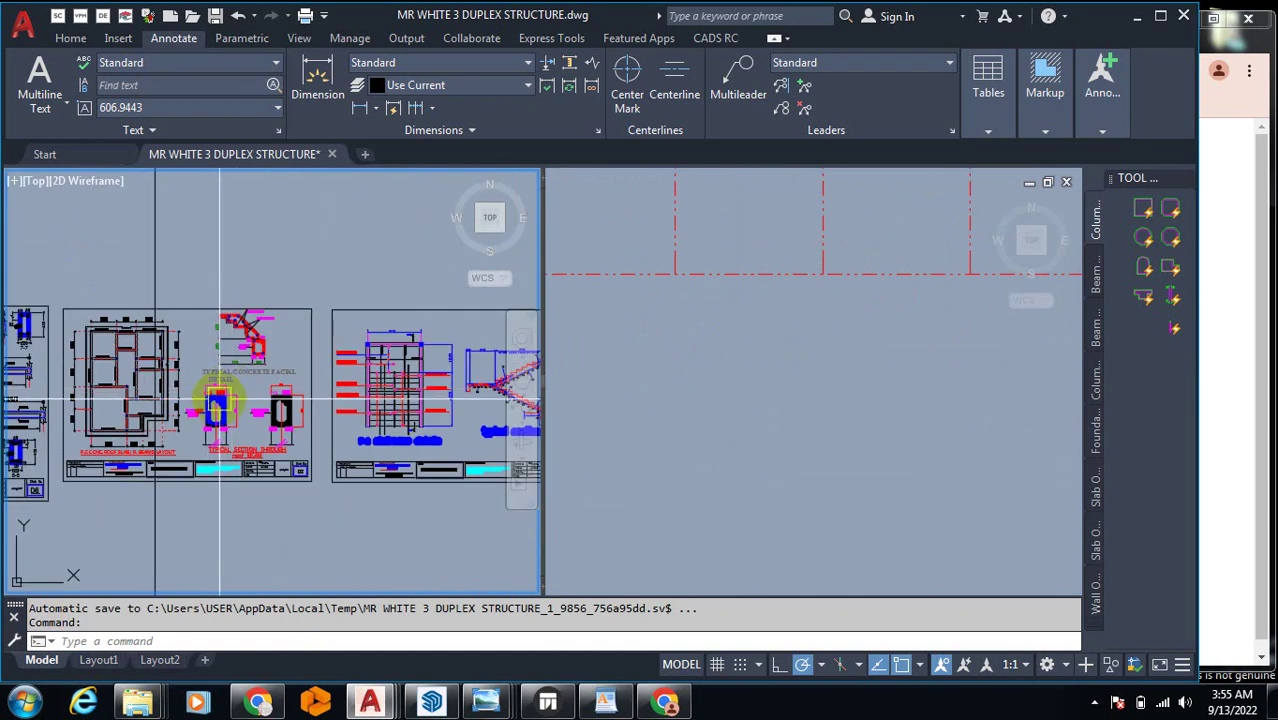
scroll(137, 428, up, 5)
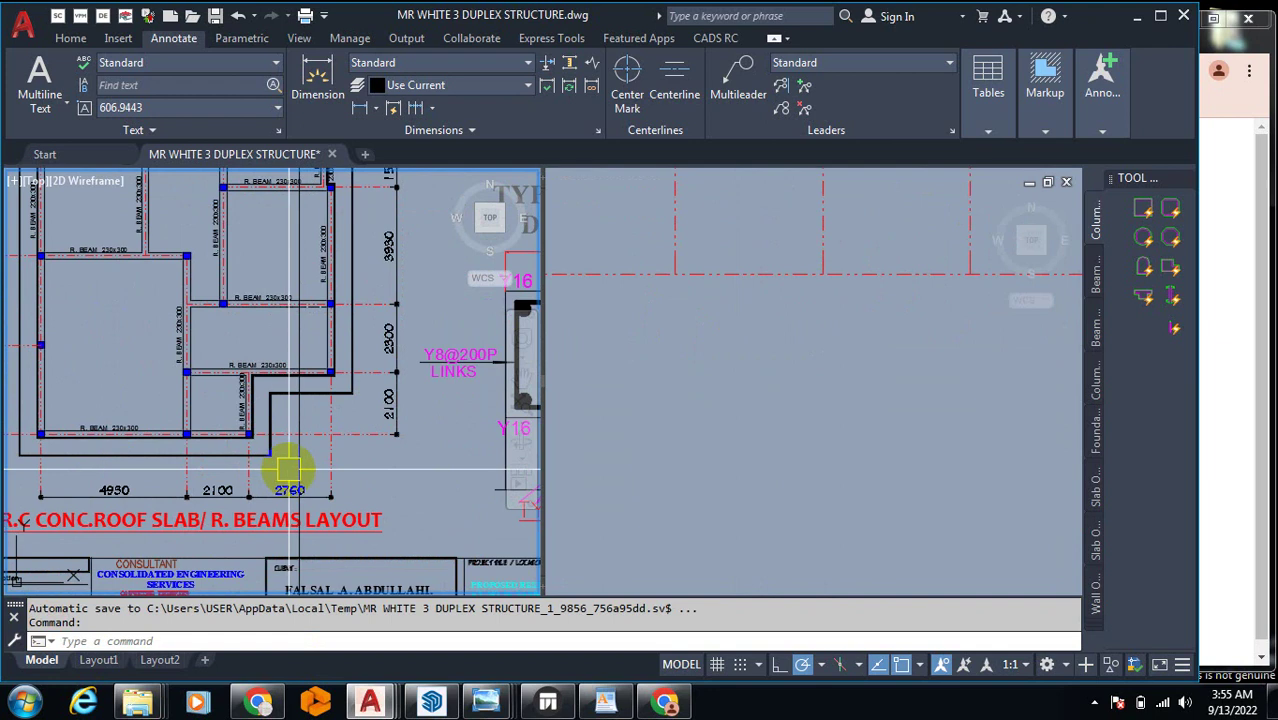
text(o)
key(Return)
click(371, 520)
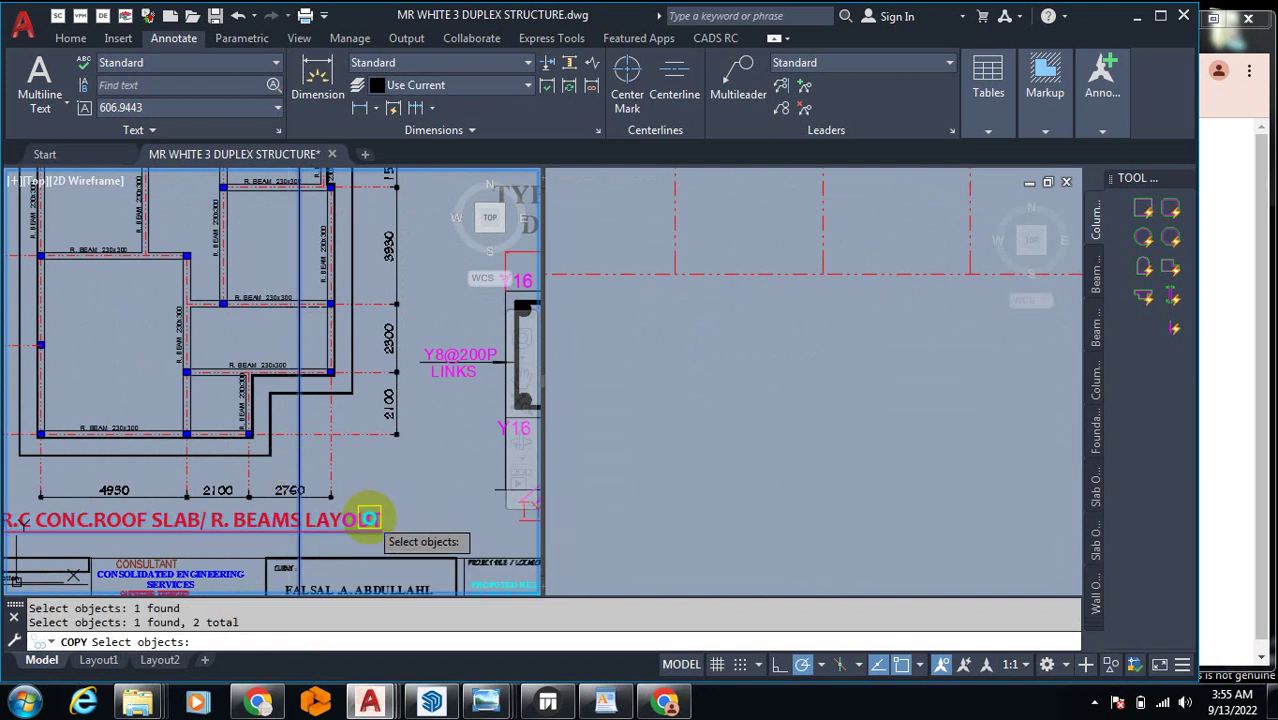
key(Return)
click(380, 493)
click(601, 556)
scroll(819, 414, down, 3)
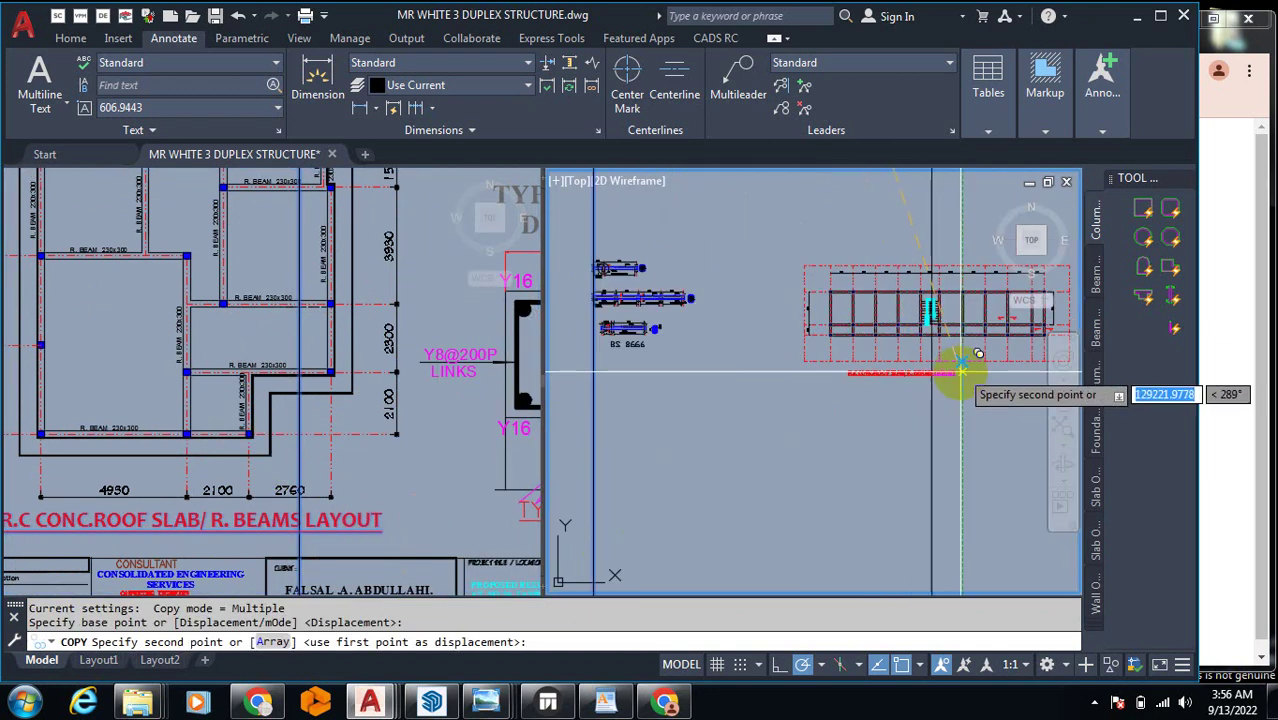
click(962, 374)
key(Escape)
Step: Erase a leftover object near the copied title, then reactivate the left viewport
text(e)
key(Return)
click(944, 307)
click(143, 391)
scroll(143, 391, down, 4)
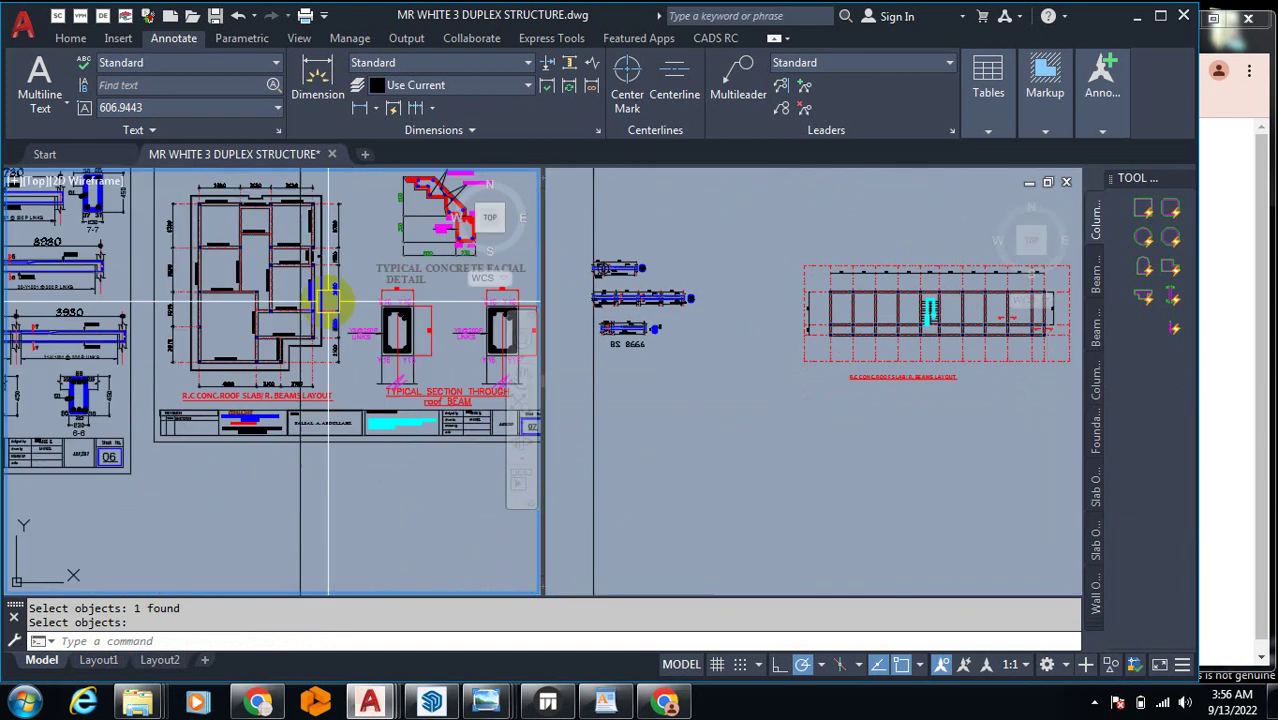
scroll(298, 290, down, 6)
scroll(320, 320, up, 2)
scroll(490, 280, up, 2)
scroll(290, 285, up, 4)
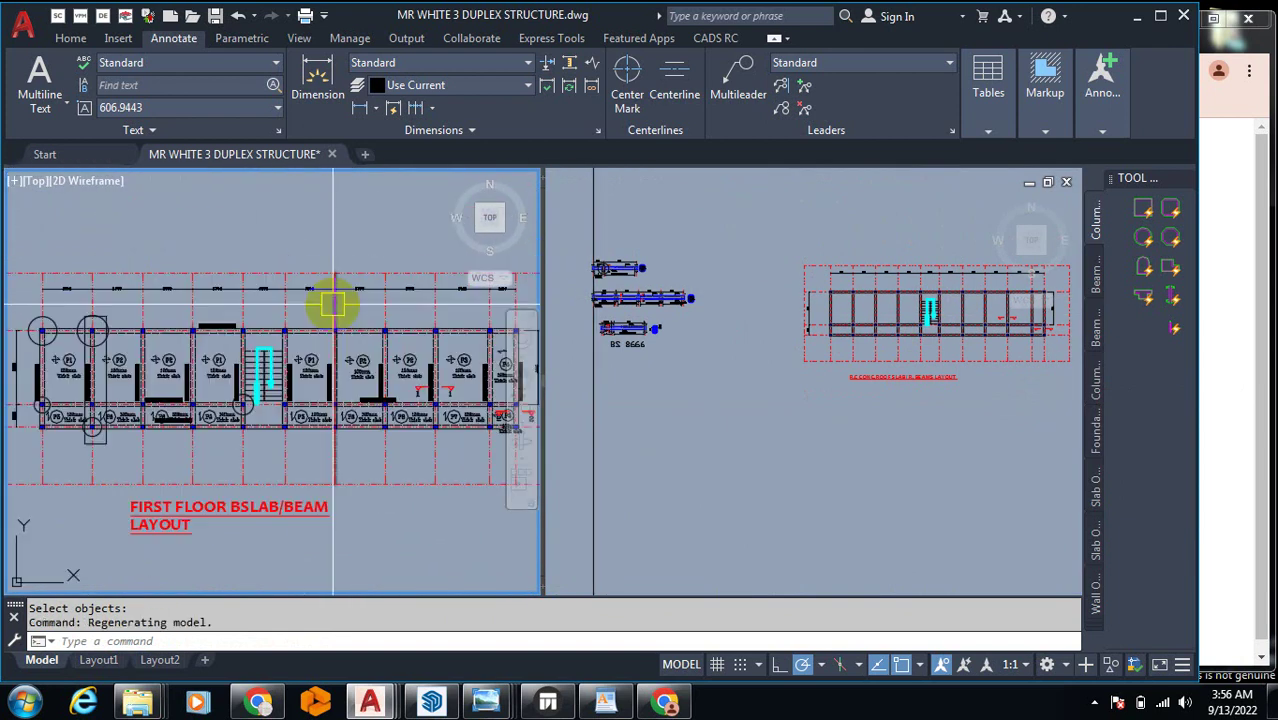
Step: Zoom around the first-floor plan to locate the F. BEAM 1 230x450 label
scroll(228, 291, up, 5)
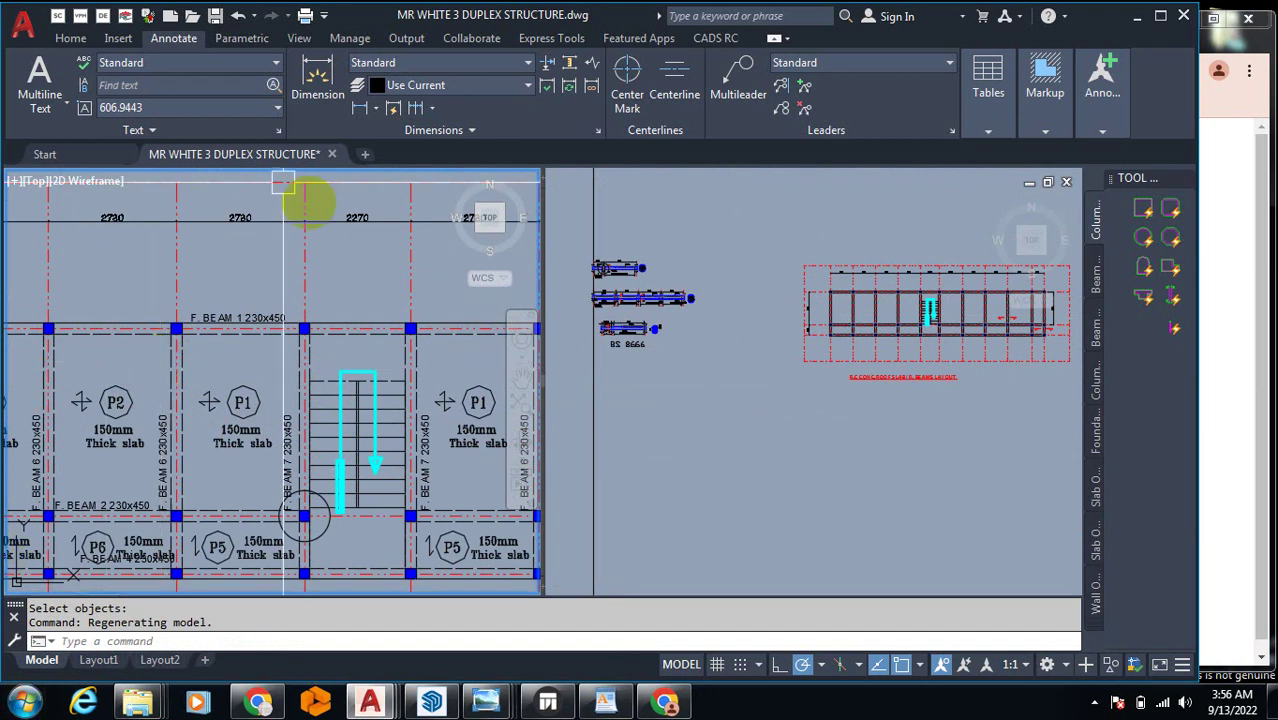
mouse_move(245, 376)
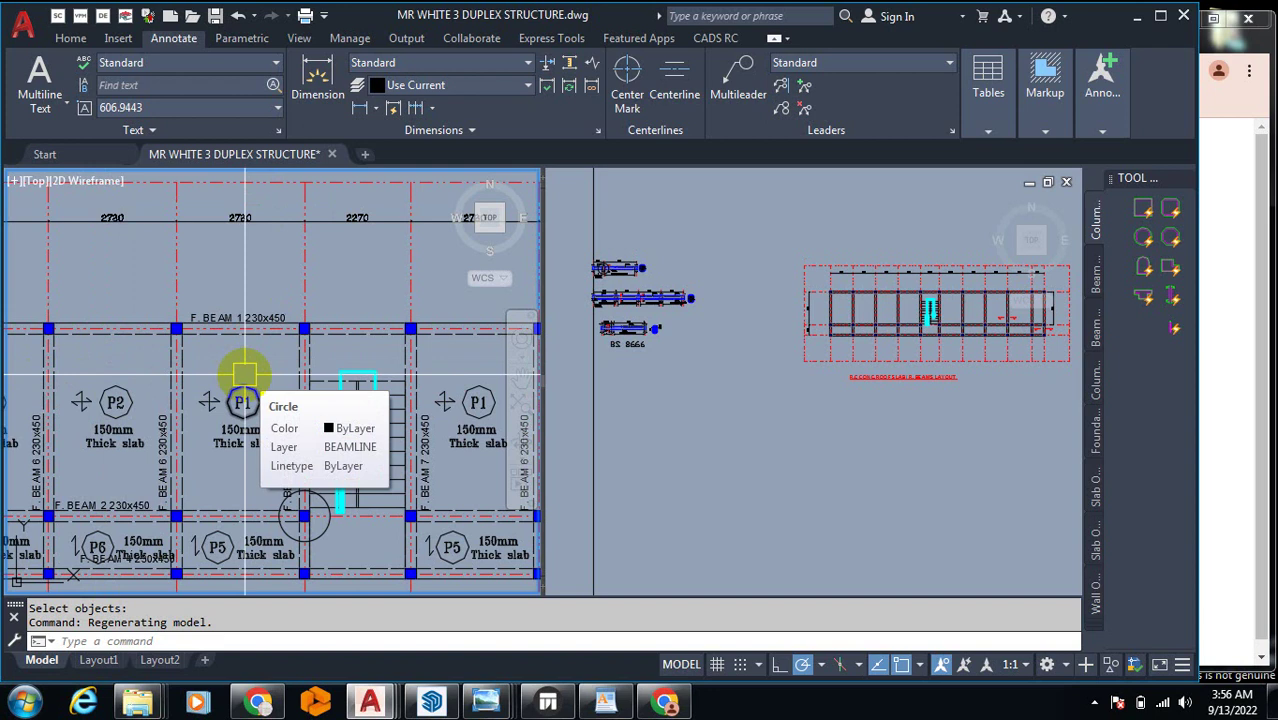
scroll(265, 365, down, 5)
scroll(355, 425, down, 3)
scroll(300, 362, down, 2)
scroll(105, 465, up, 1)
scroll(105, 465, up, 4)
scroll(48, 459, down, 2)
scroll(110, 478, up, 2)
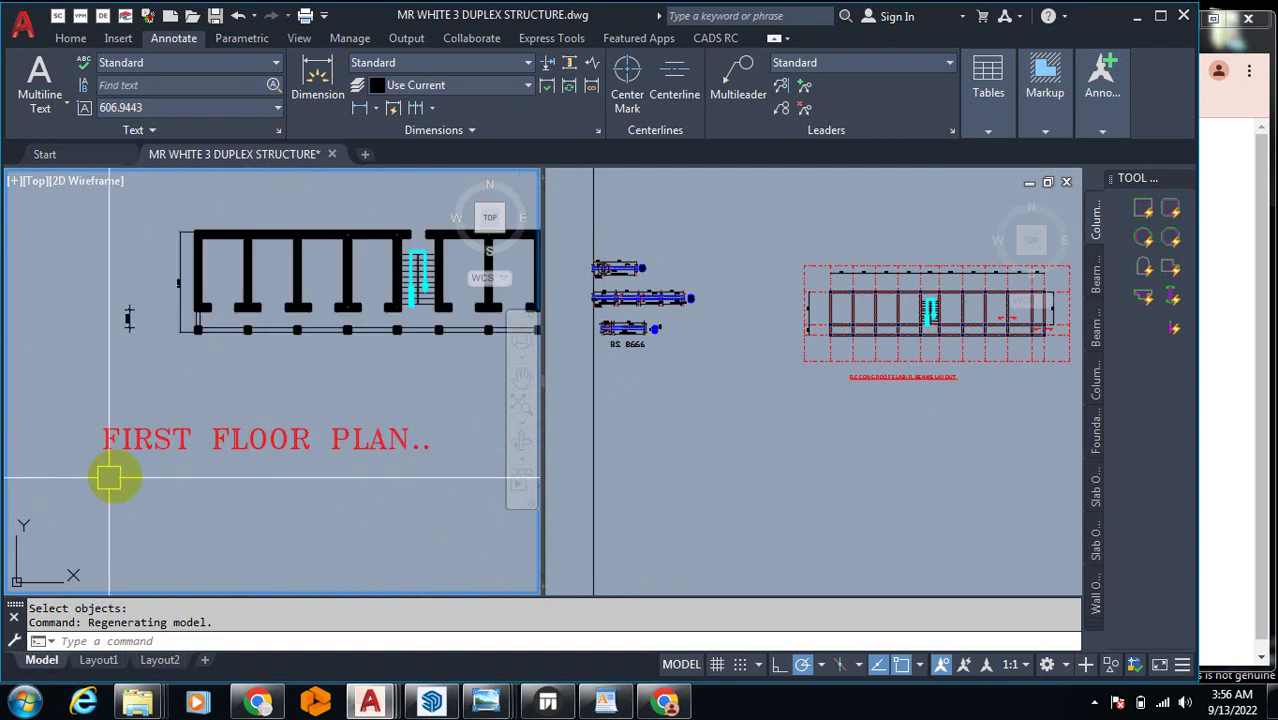
scroll(240, 362, down, 1)
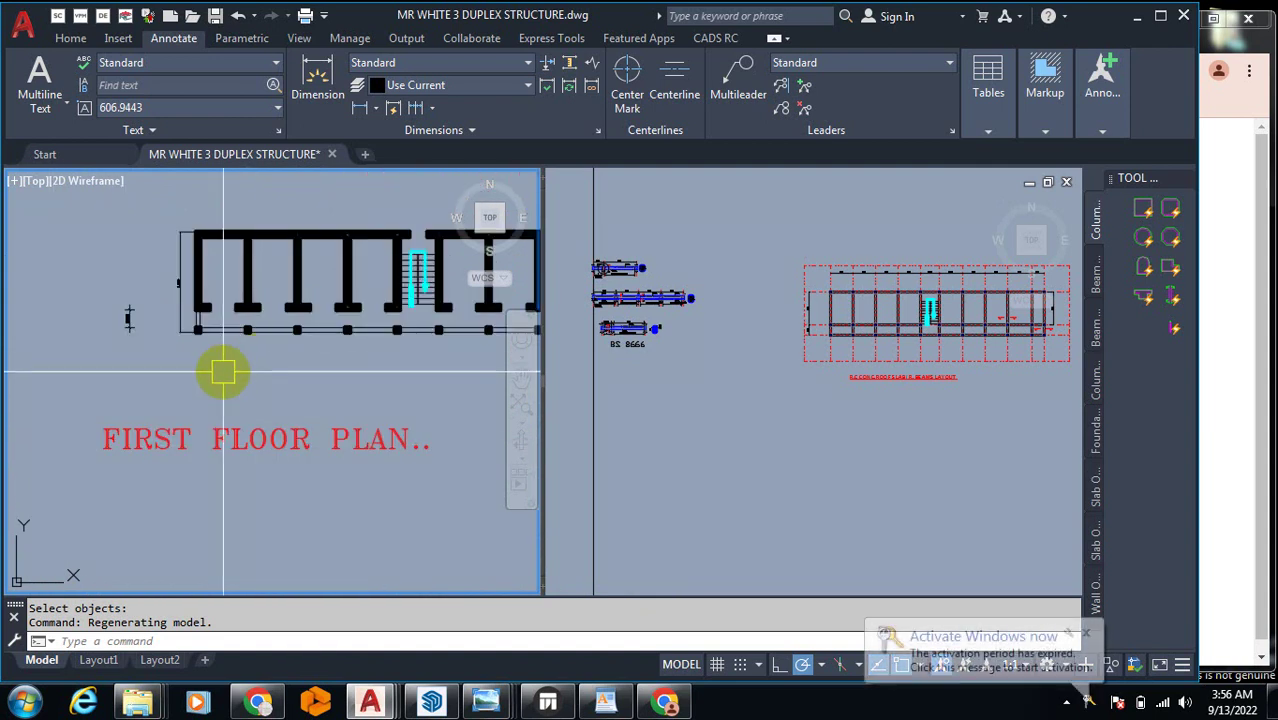
scroll(211, 364, up, 2)
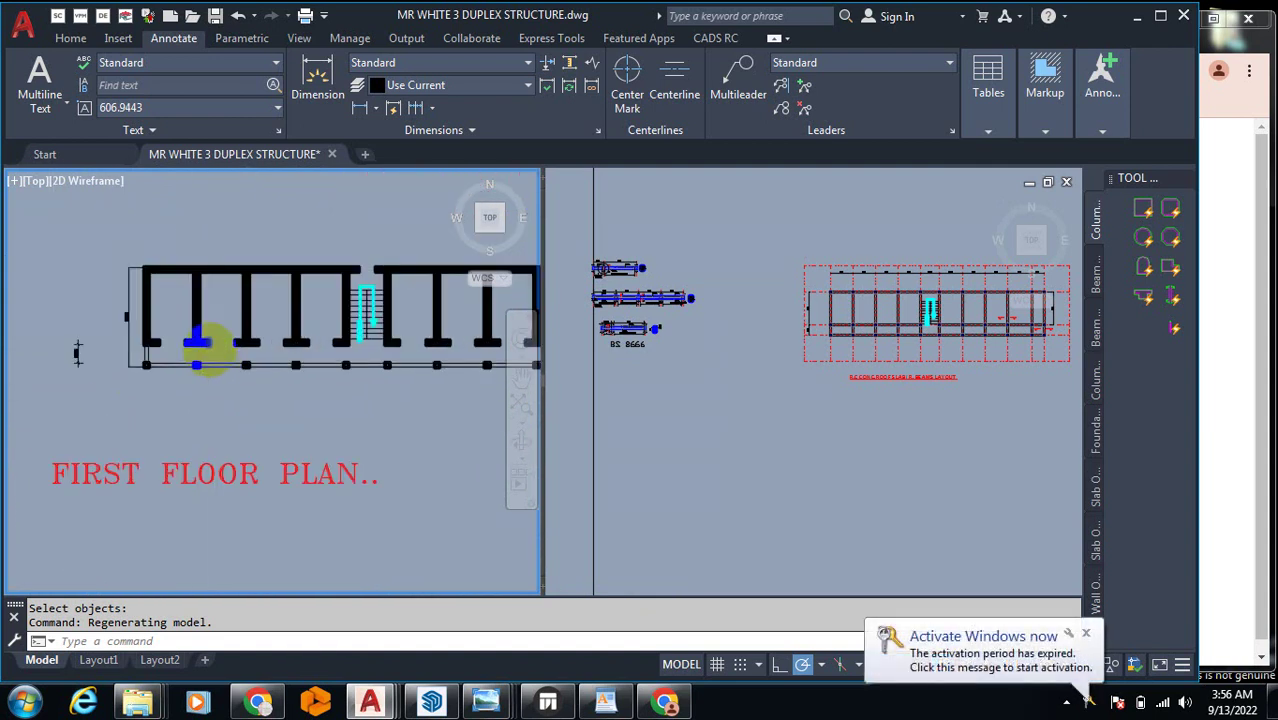
scroll(210, 362, up, 3)
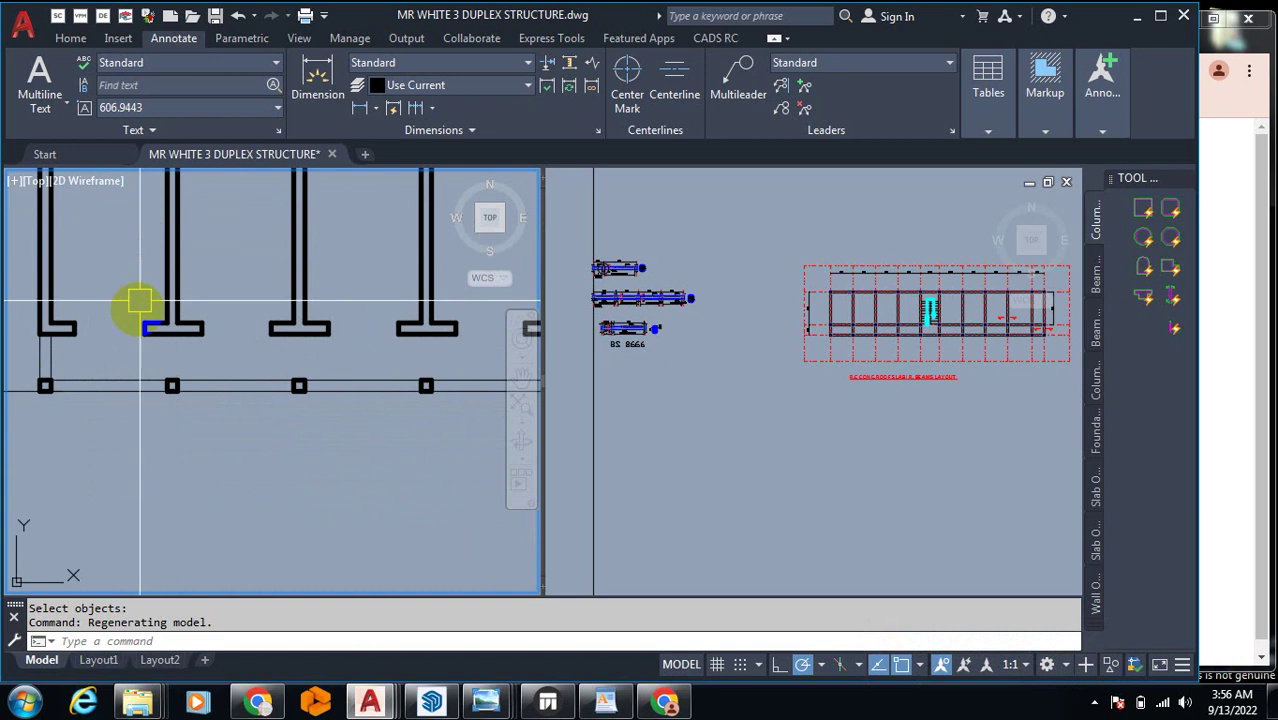
scroll(137, 302, down, 5)
Step: Adjust the roof beam layout and floor plan viewports to frame the beam label beside the roof layout
click(887, 320)
scroll(887, 320, up, 5)
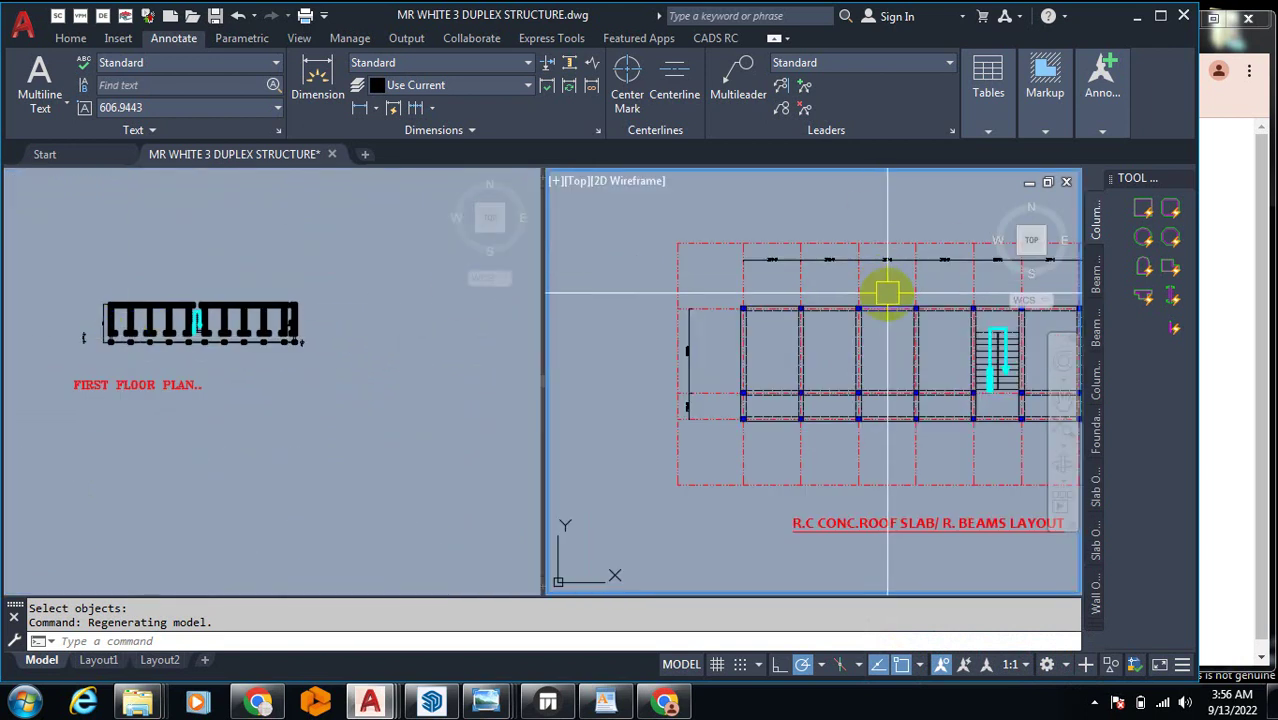
scroll(776, 314, down, 2)
click(337, 393)
scroll(300, 370, down, 3)
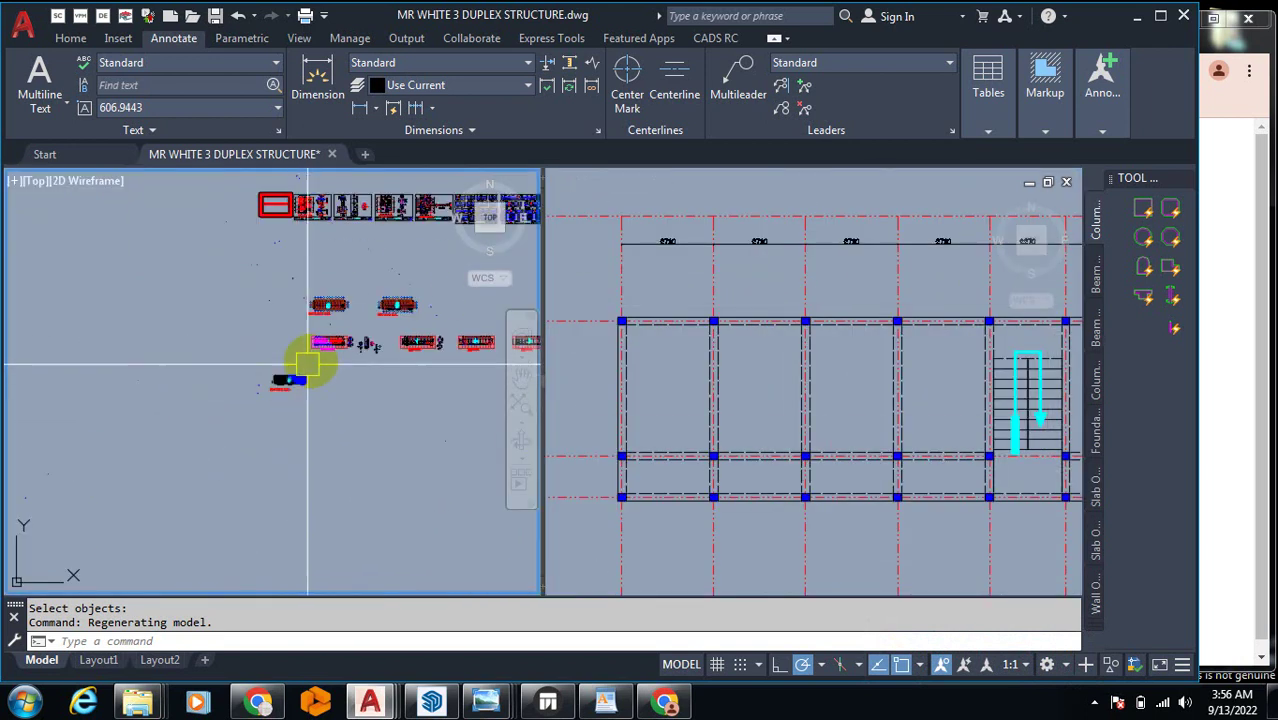
scroll(428, 322, up, 3)
scroll(460, 355, up, 3)
scroll(348, 379, up, 10)
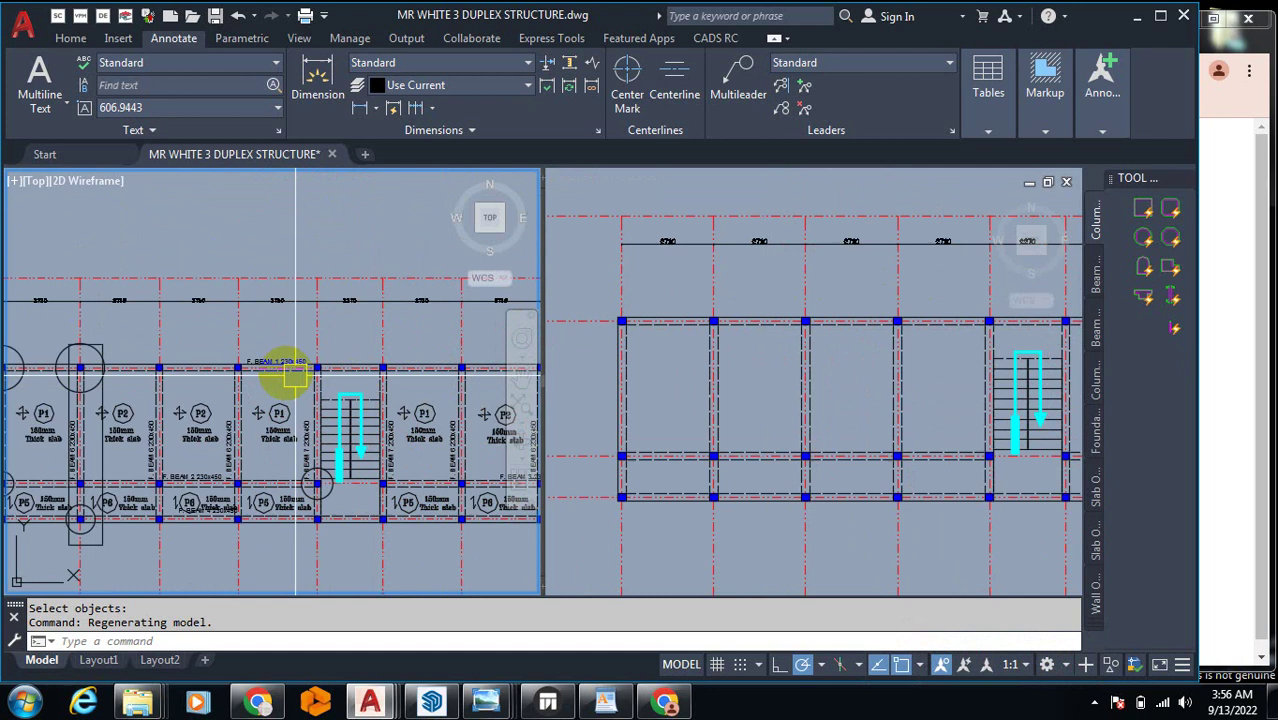
Step: Copy the F. BEAM 1 230x450 label above the top beam of the roof layout
text(co)
key(Return)
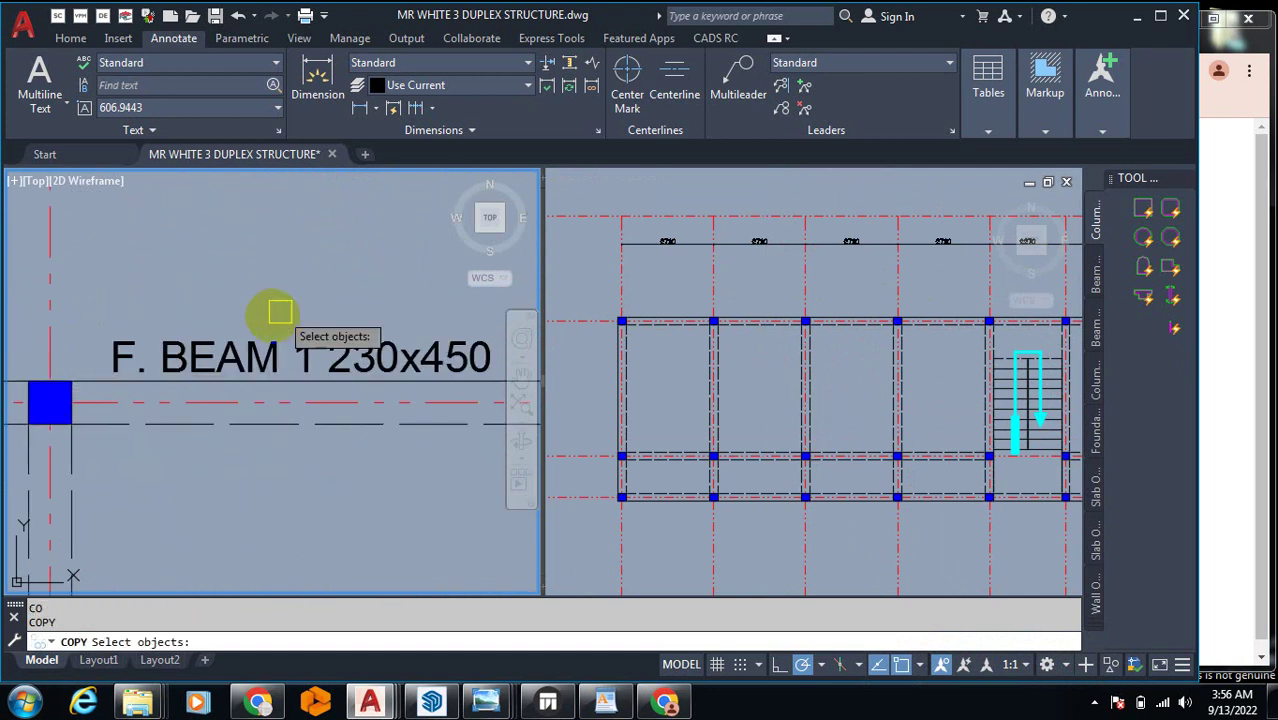
click(215, 360)
key(Return)
click(91, 377)
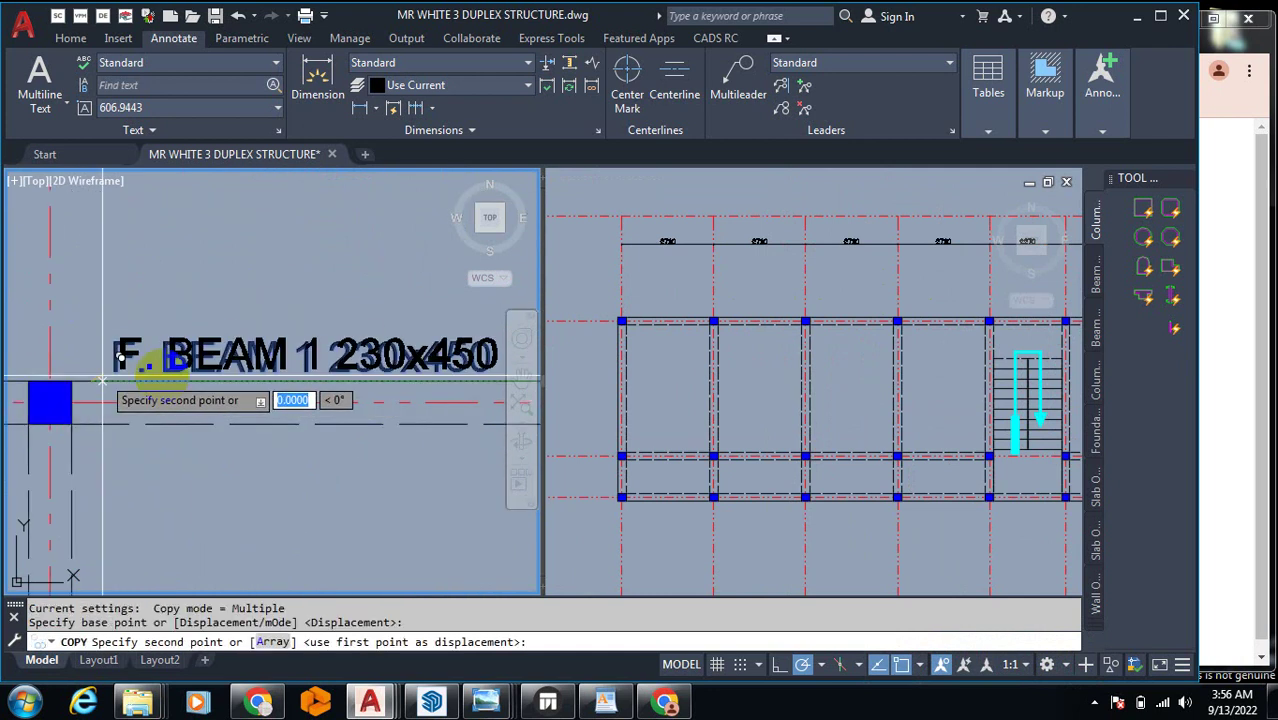
click(833, 348)
scroll(935, 310, up, 8)
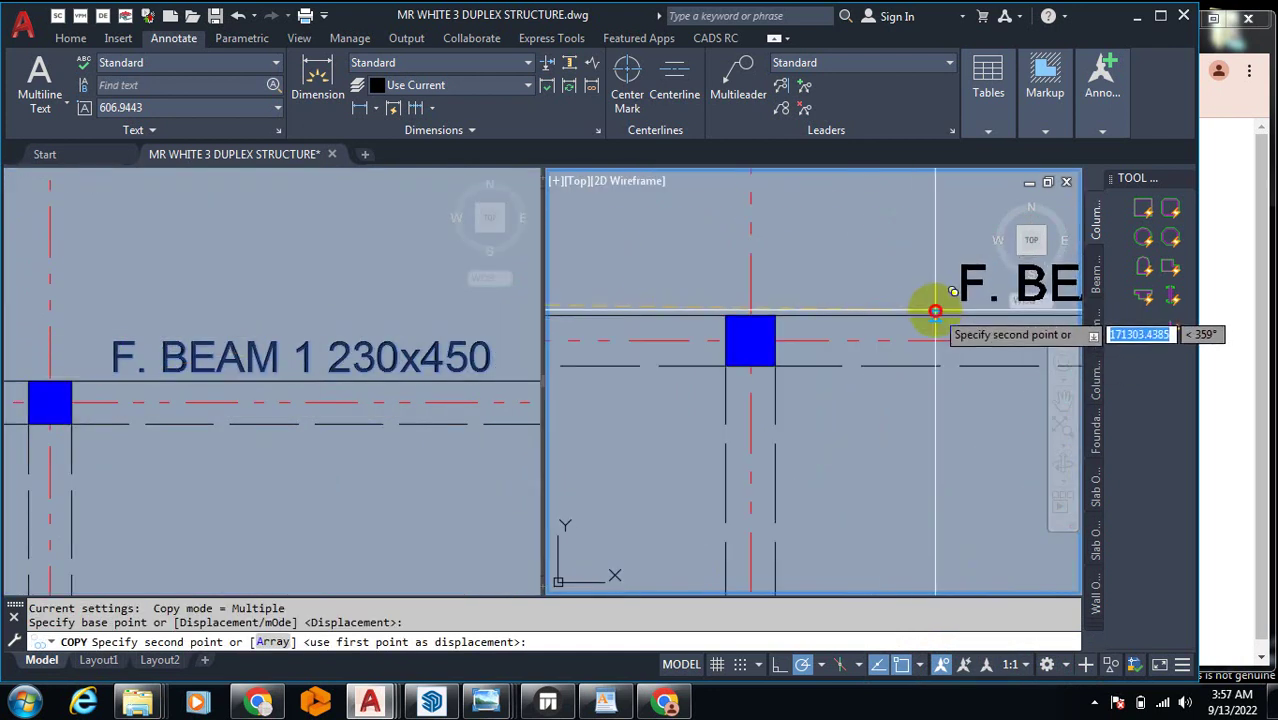
scroll(750, 320, down, 6)
click(741, 310)
key(Escape)
scroll(733, 290, up, 3)
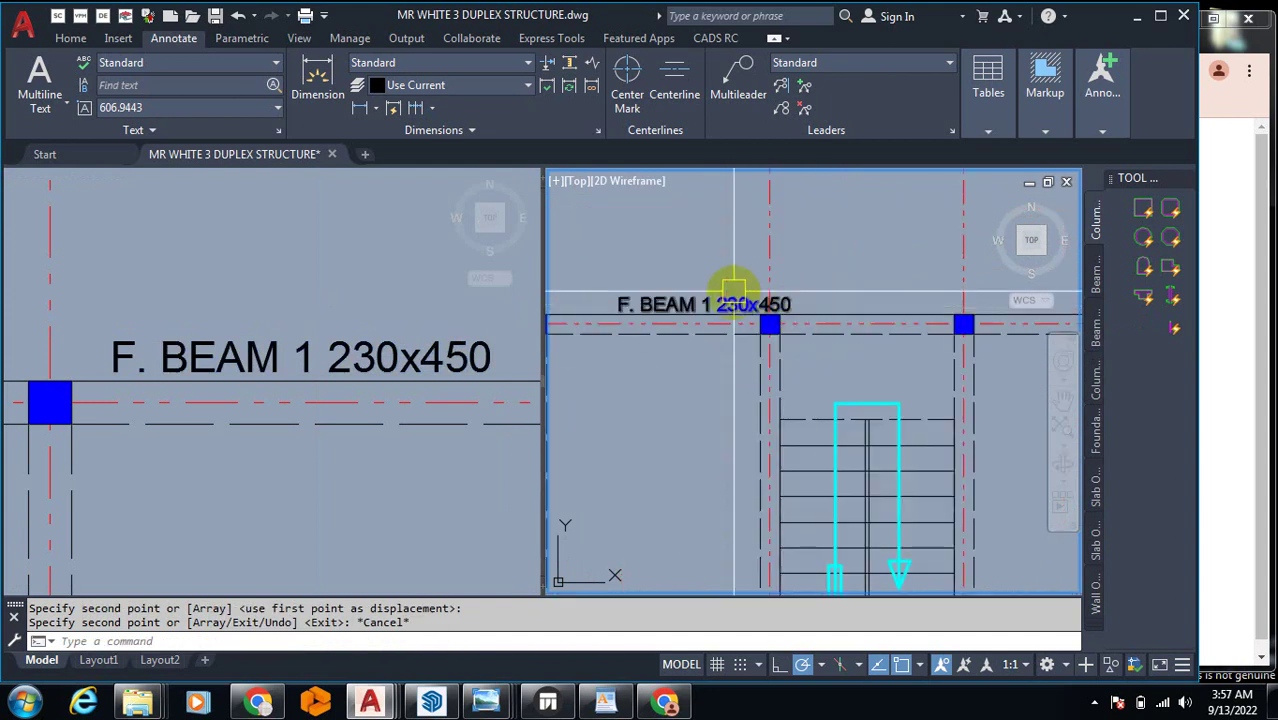
scroll(733, 290, up, 3)
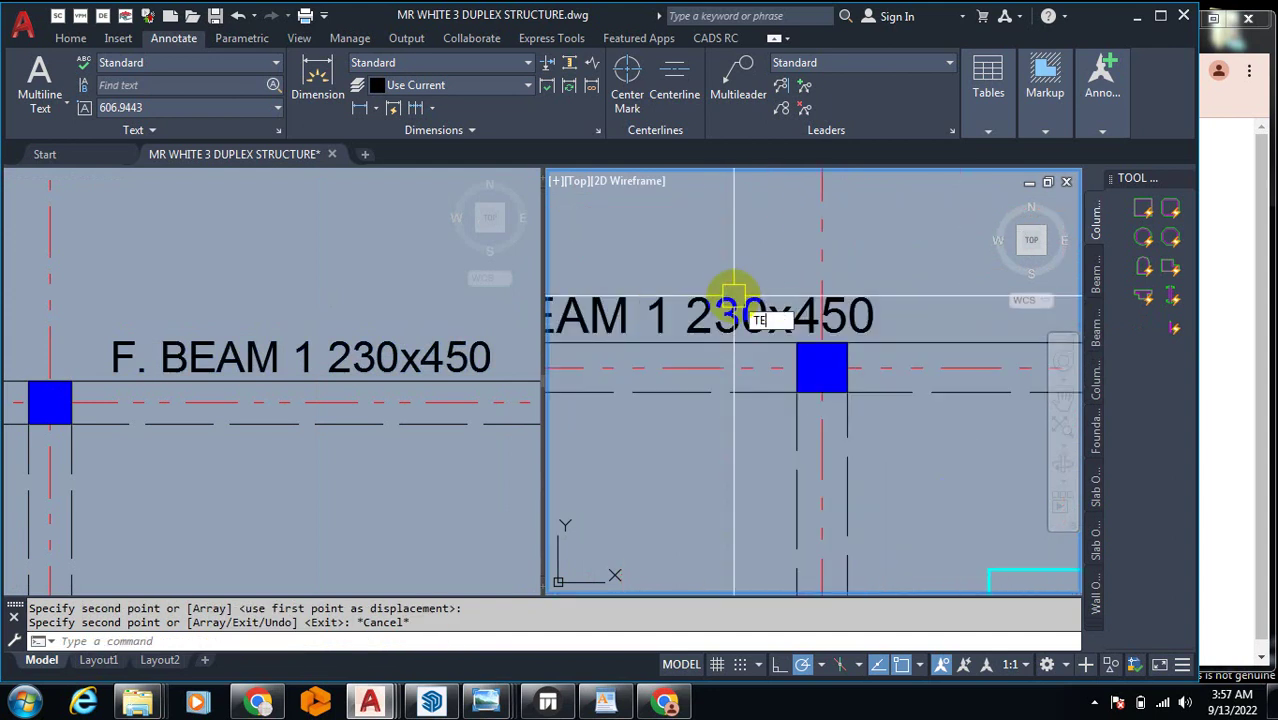
Step: Edit the copied label's depth from 450 to 300
text(TEXT)
click(780, 353)
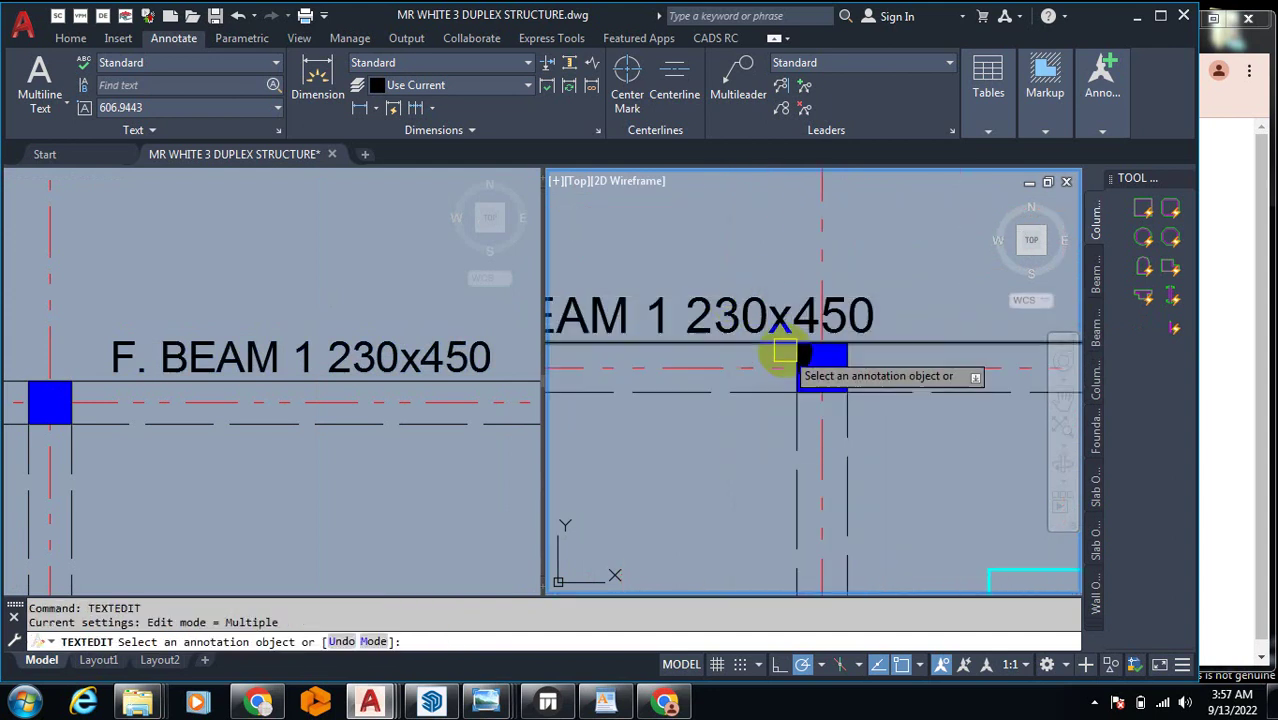
click(782, 333)
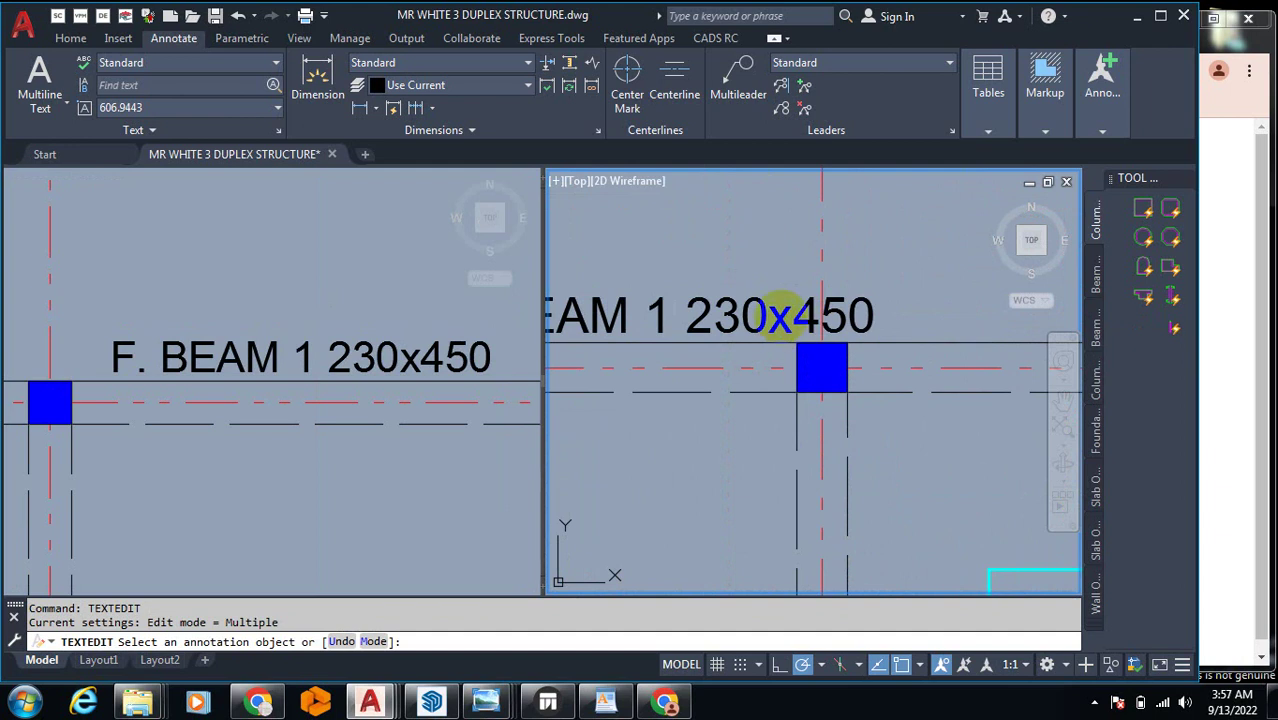
drag(795, 316, 870, 302)
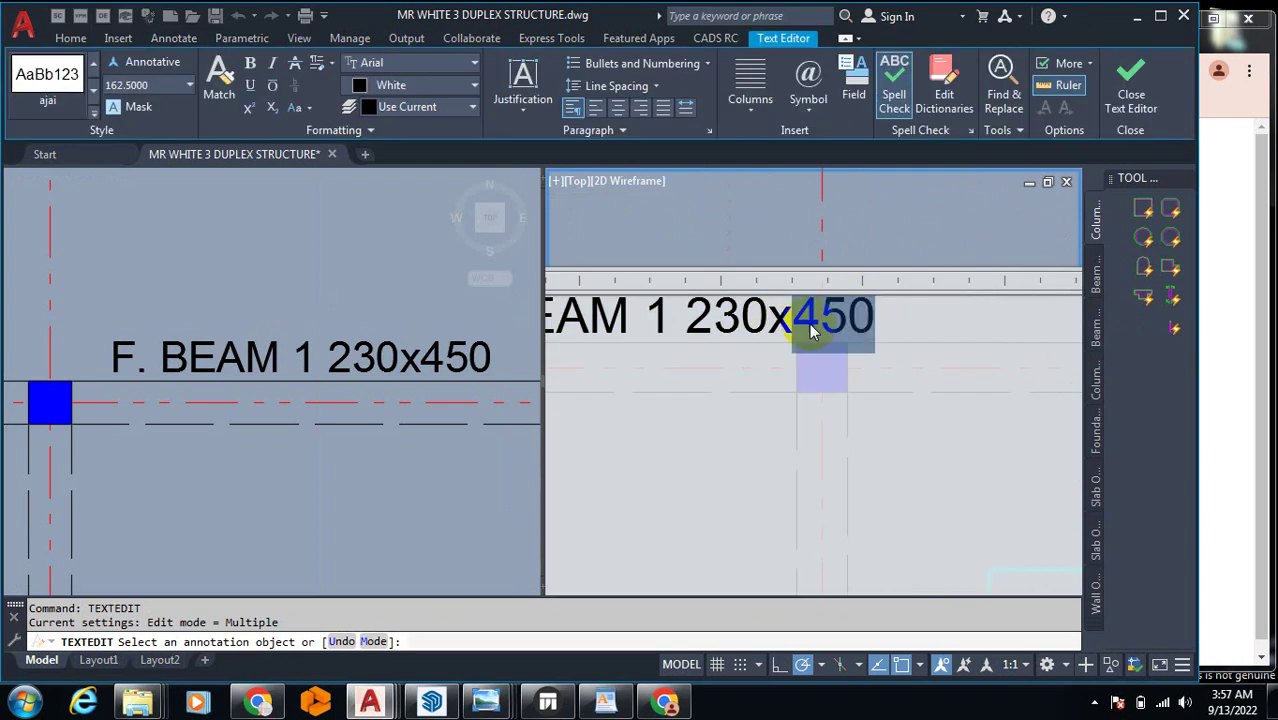
text(3)
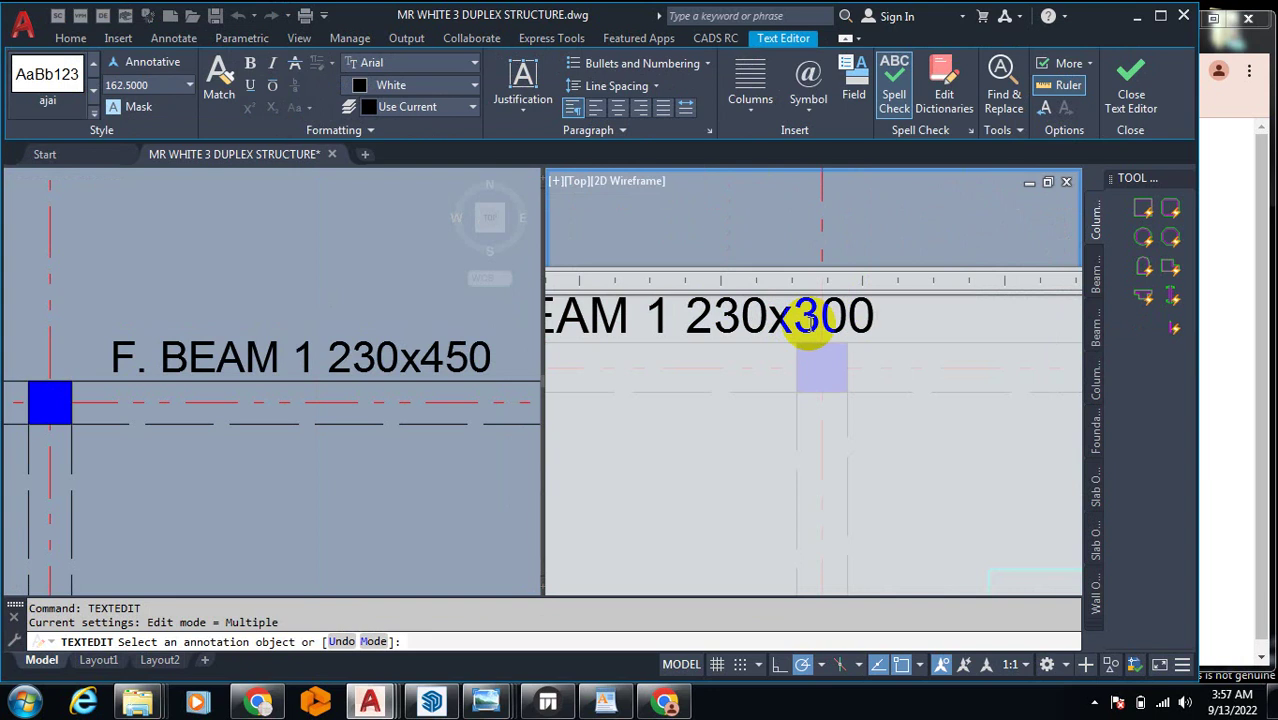
text(00)
click(742, 232)
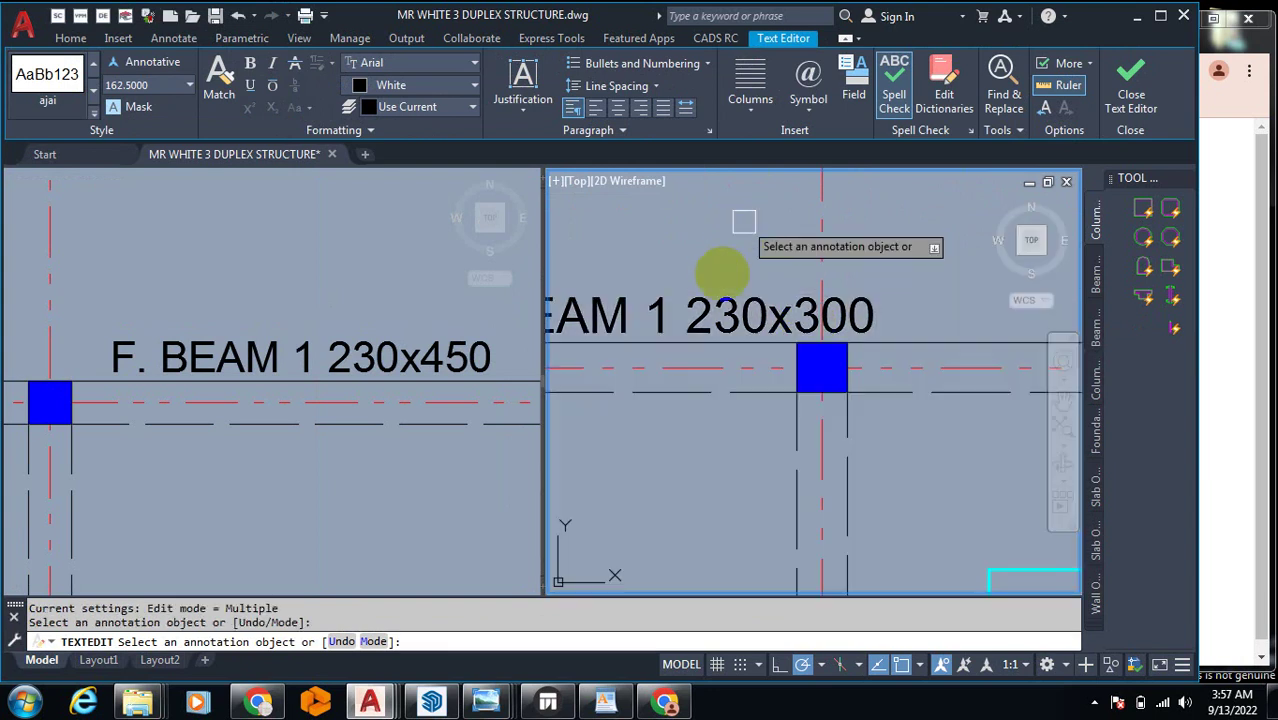
Step: Change F to R and delete the 1 so the label reads R. BEAM 230x300
click(652, 315)
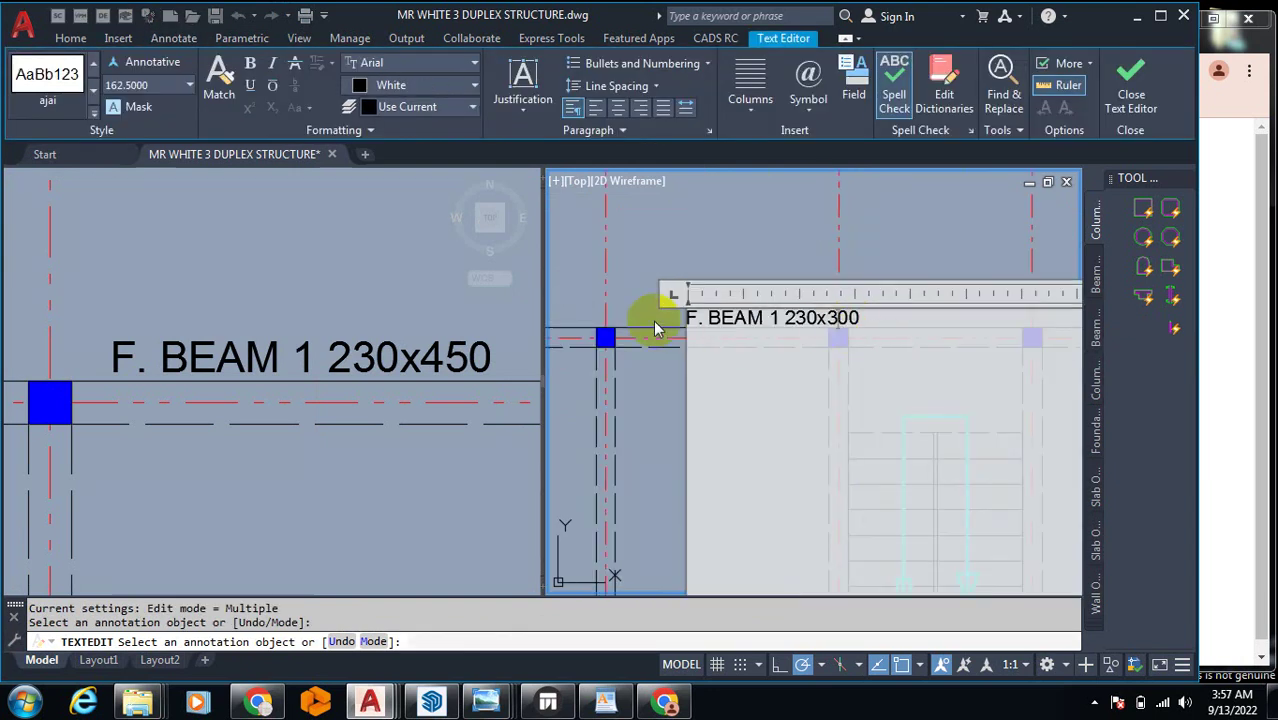
drag(760, 315, 716, 301)
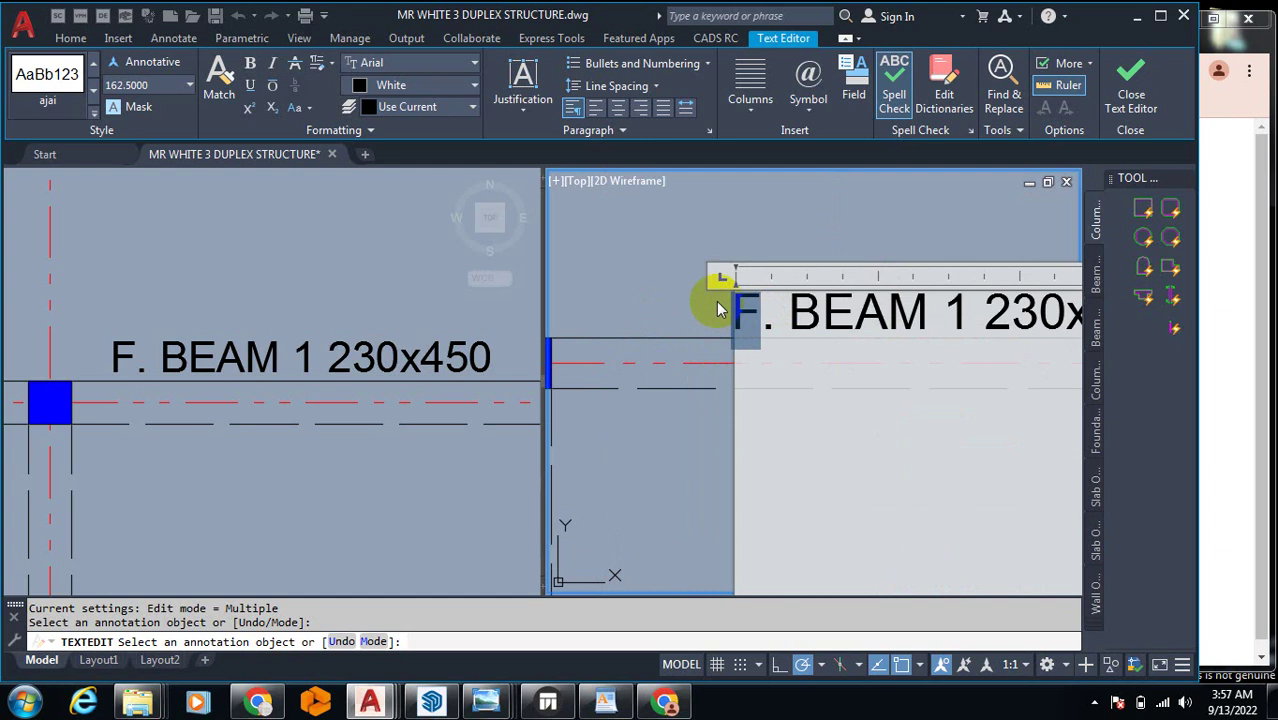
text(R)
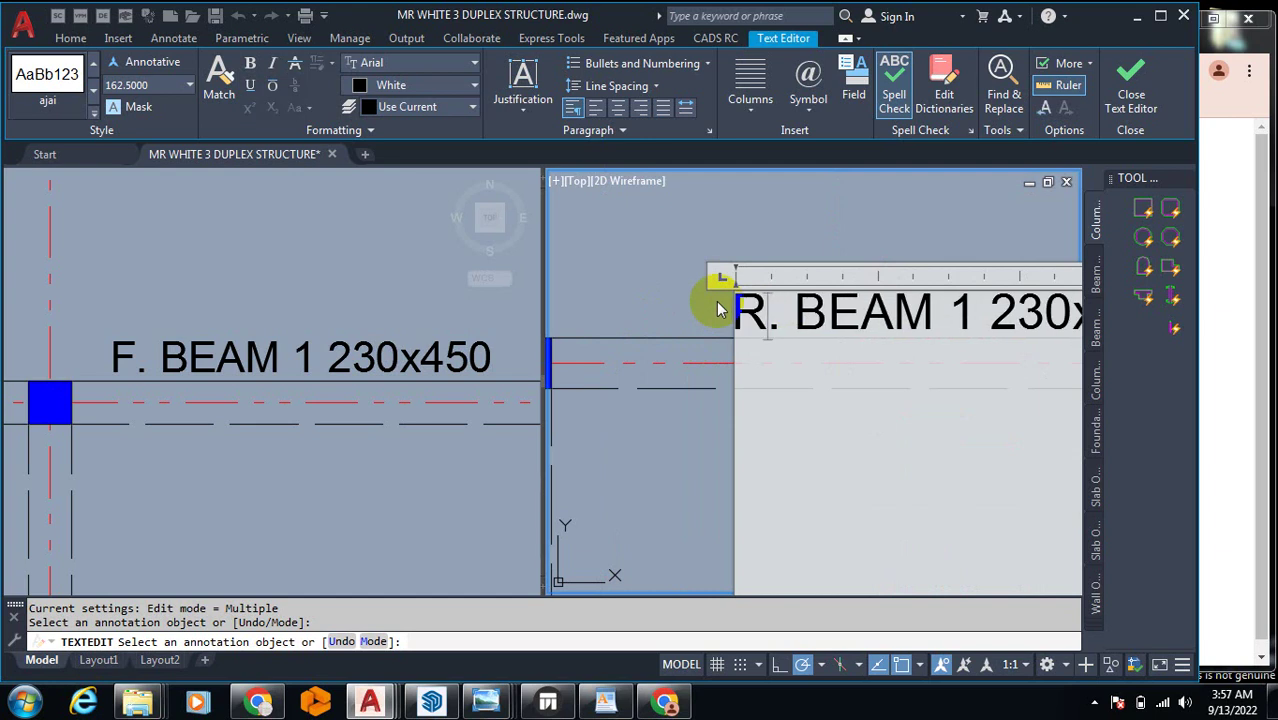
double_click(962, 318)
key(Delete)
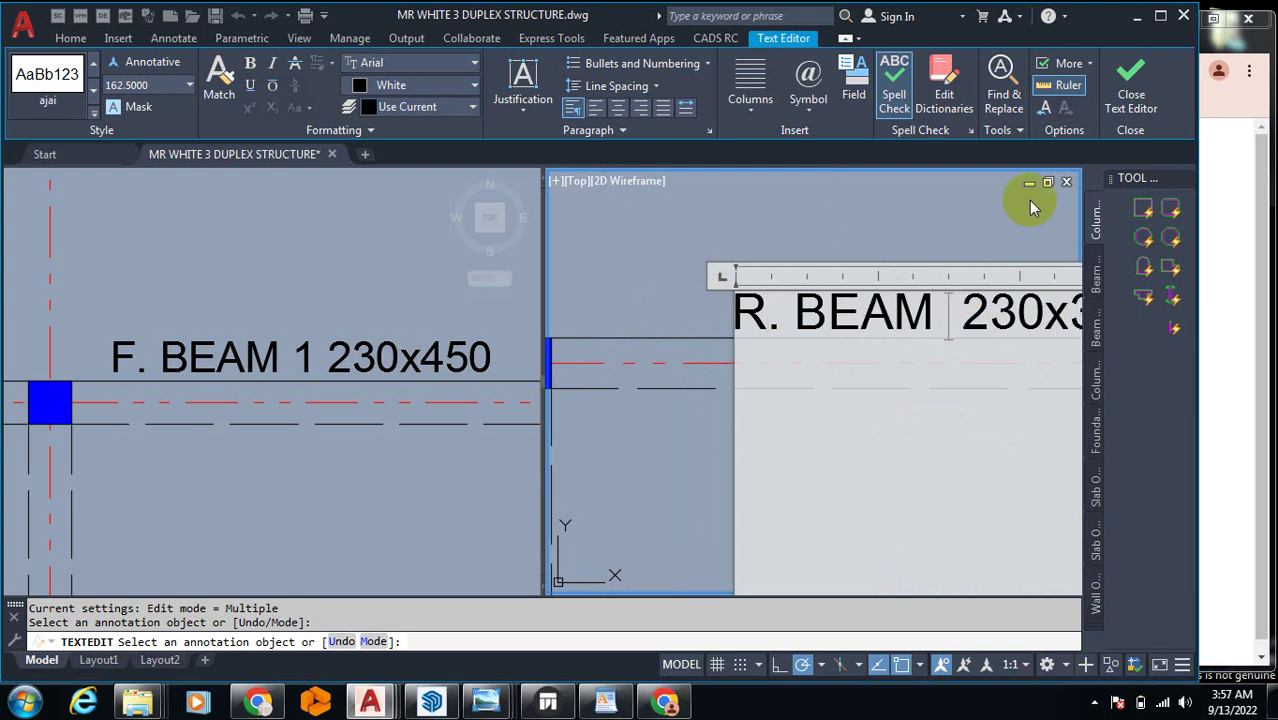
click(814, 250)
scroll(742, 300, down, 5)
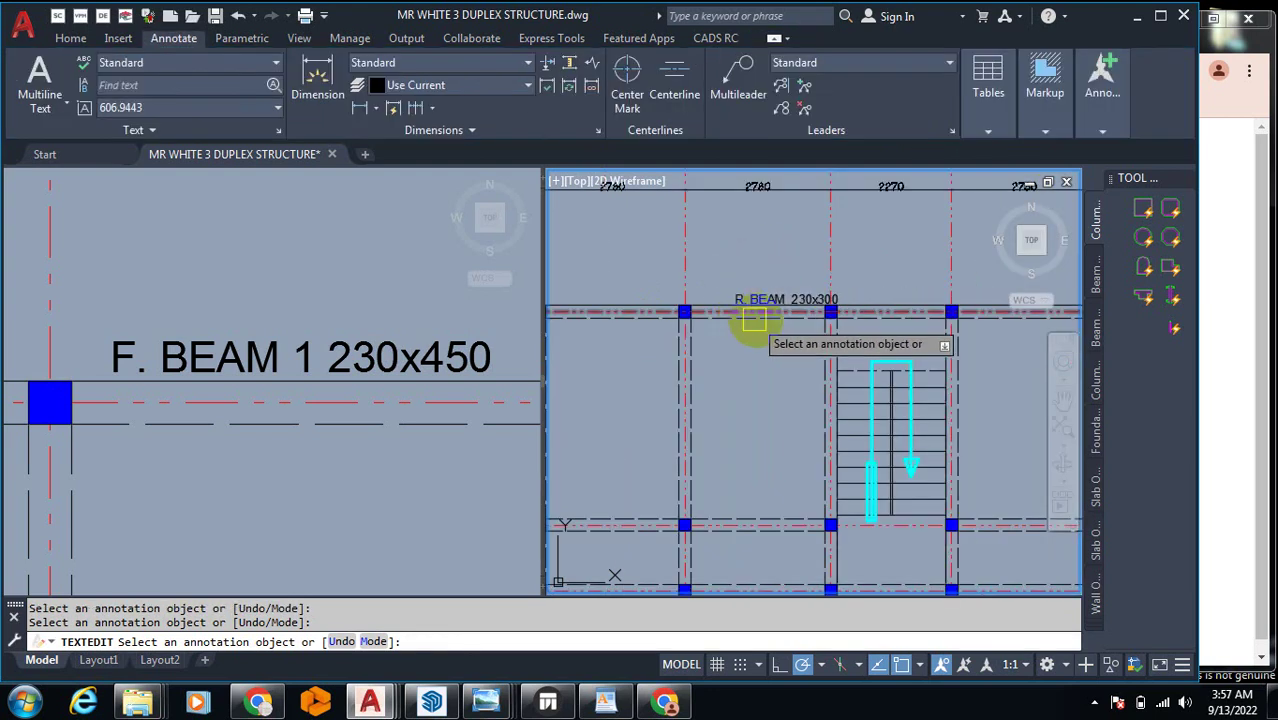
key(Escape)
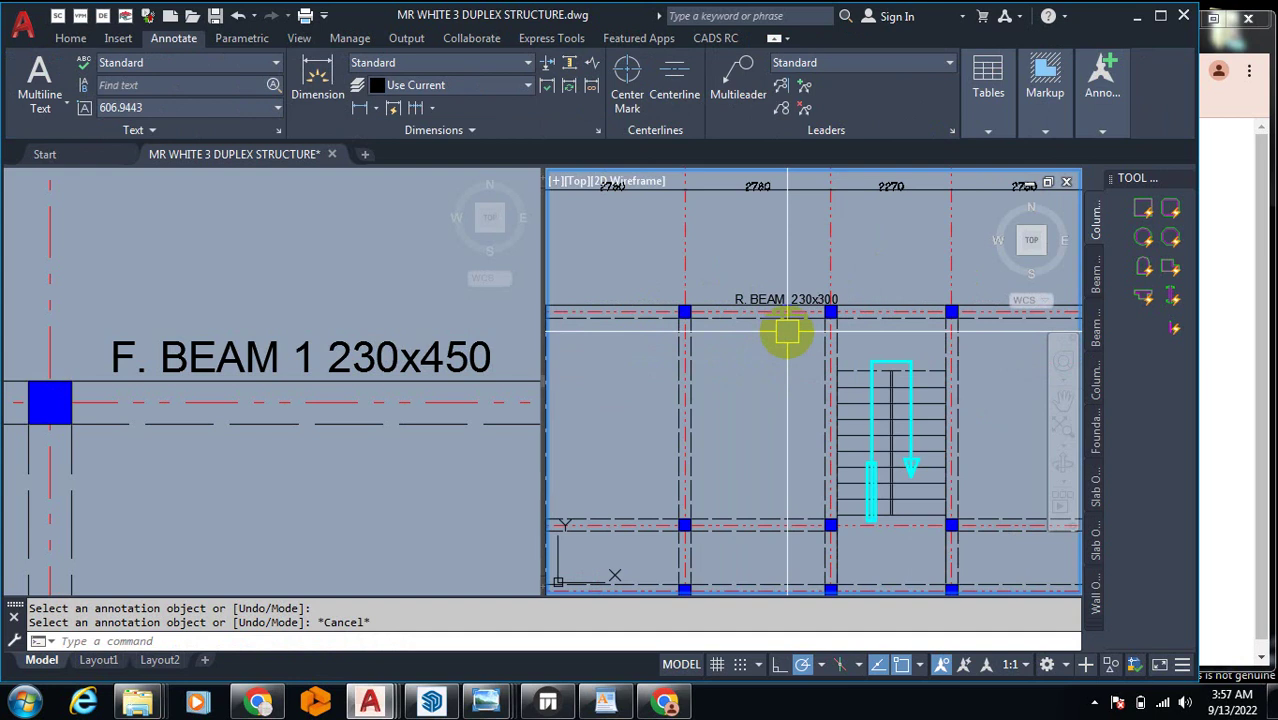
scroll(787, 332, up, 5)
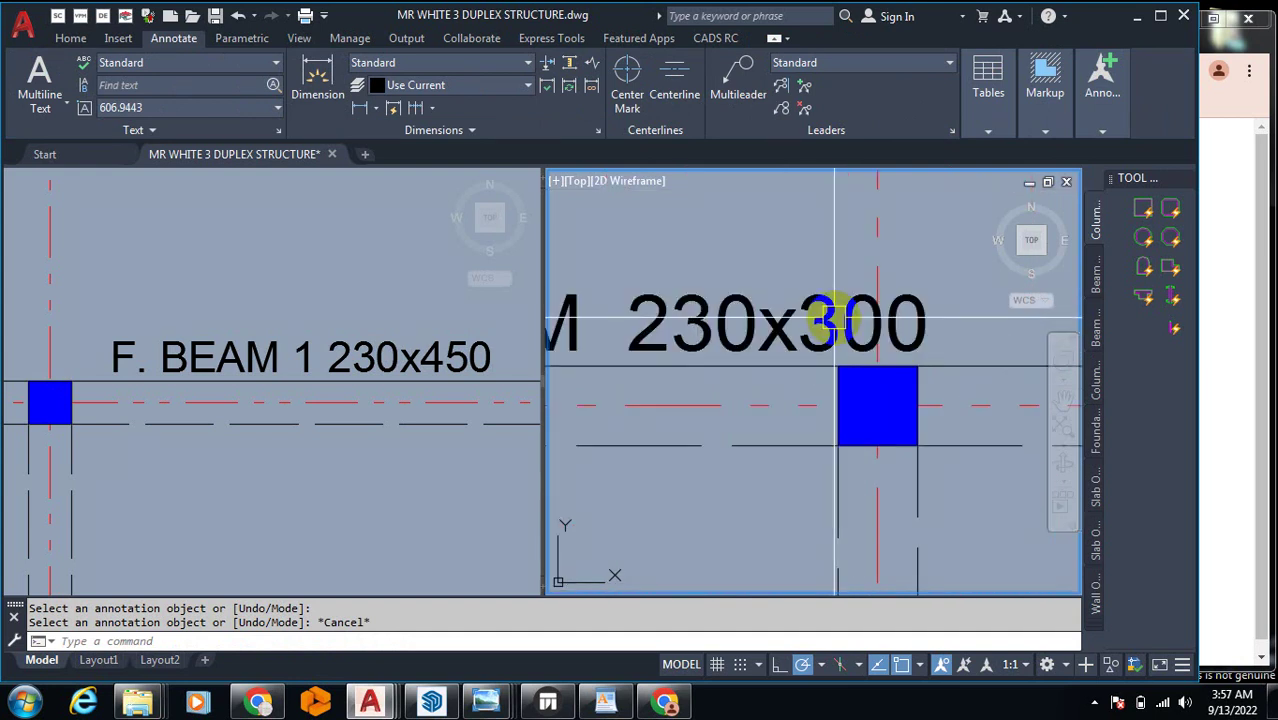
scroll(830, 325, down, 4)
scroll(790, 206, up, 4)
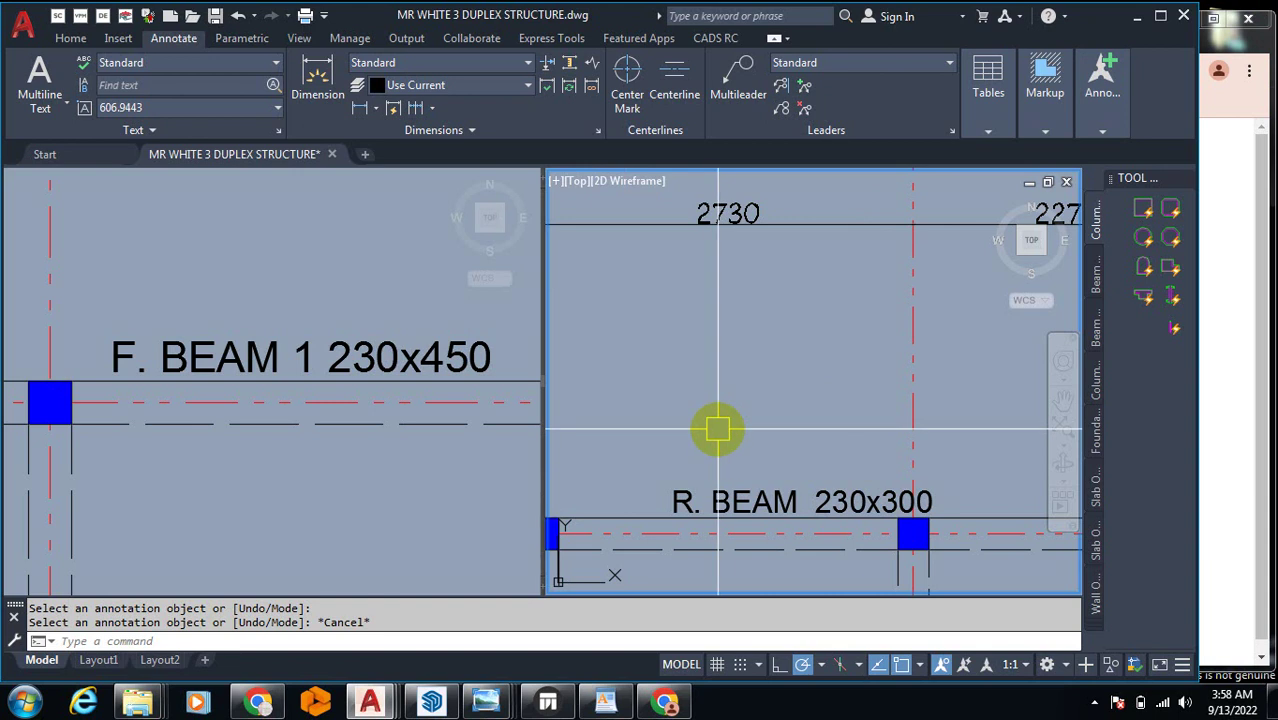
scroll(722, 428, down, 5)
scroll(773, 417, up, 2)
Step: Copy the R. BEAM 230x300 label onto the horizontal beam to its left
text(co)
key(Return)
click(686, 487)
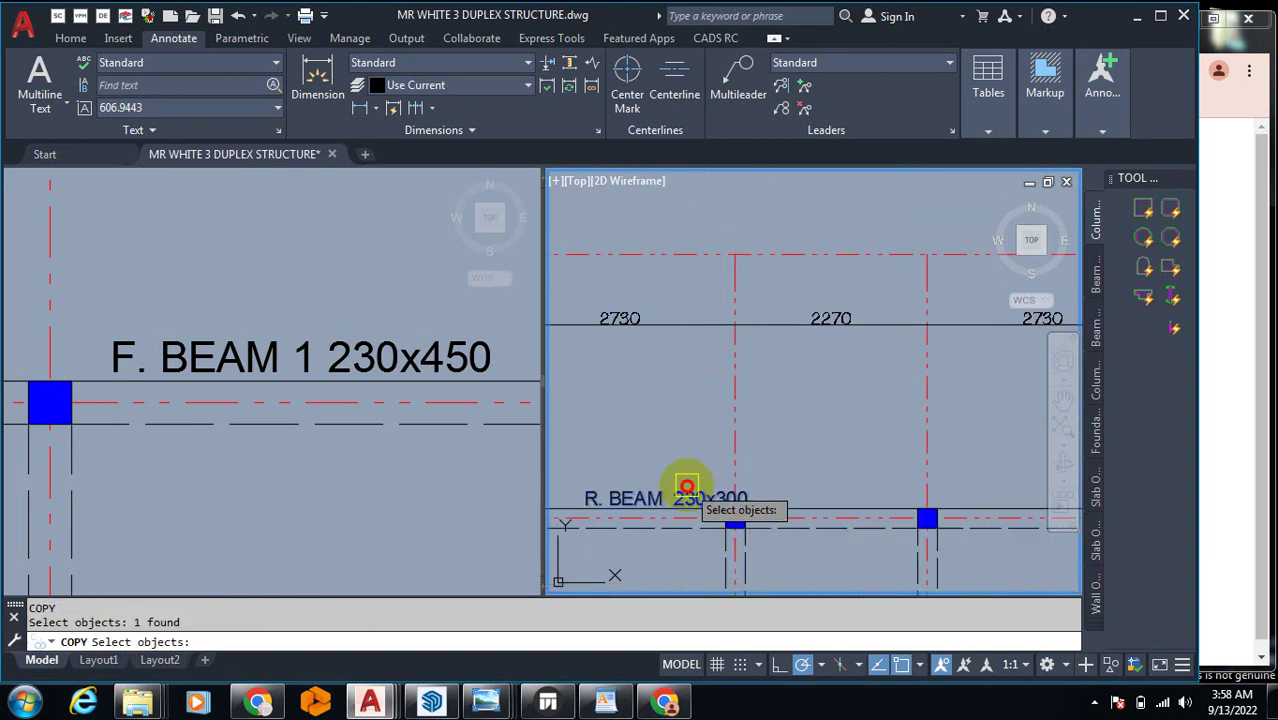
scroll(722, 449, down, 2)
scroll(736, 451, up, 4)
key(Return)
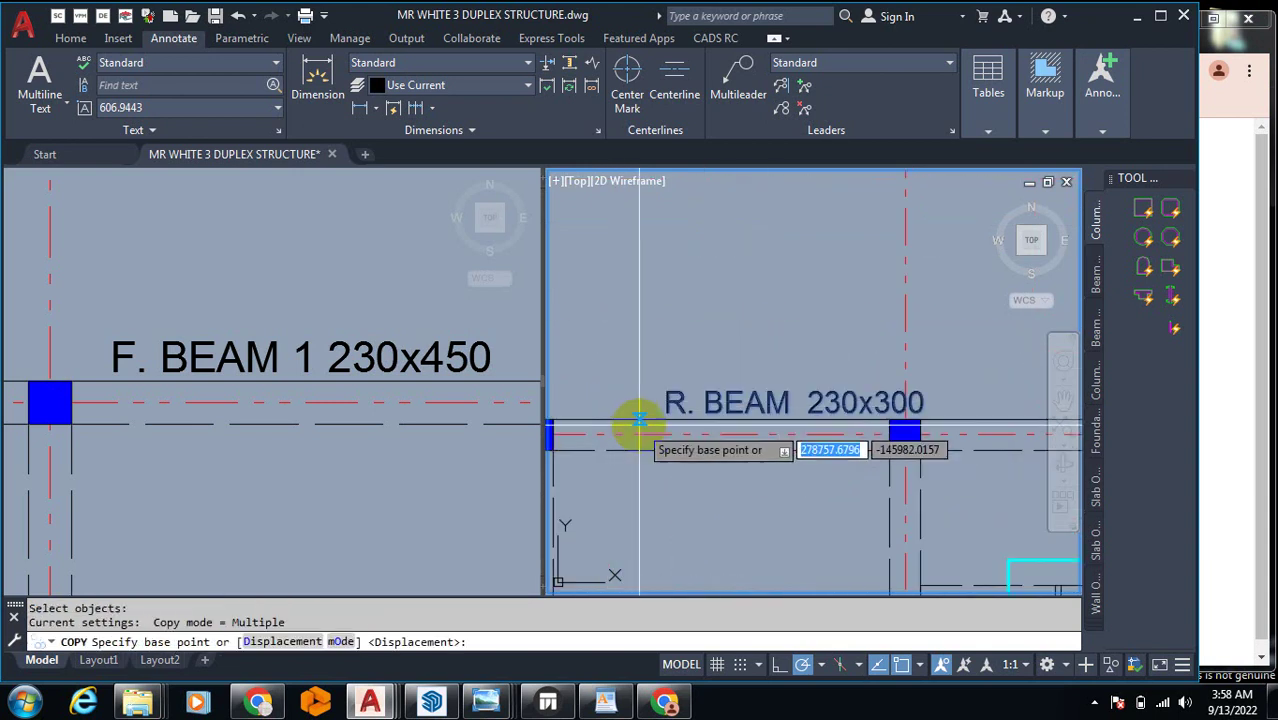
click(640, 425)
scroll(765, 365, down, 3)
scroll(650, 422, up, 4)
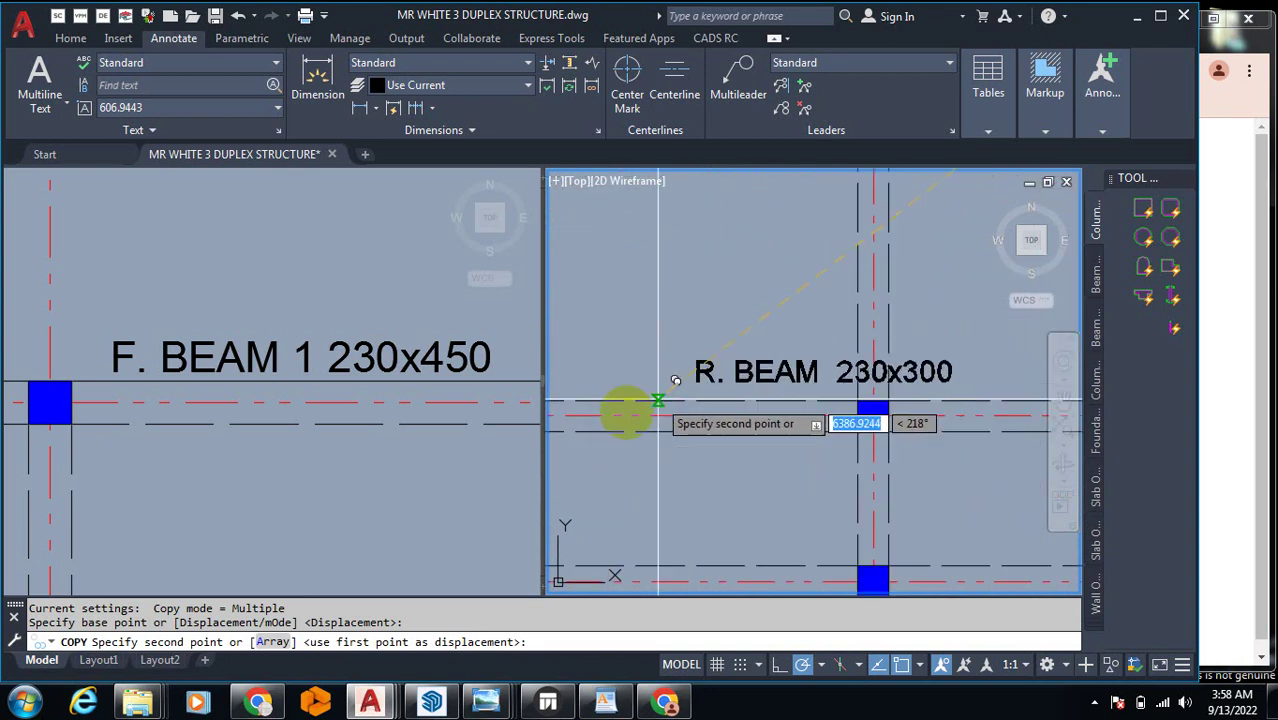
click(559, 400)
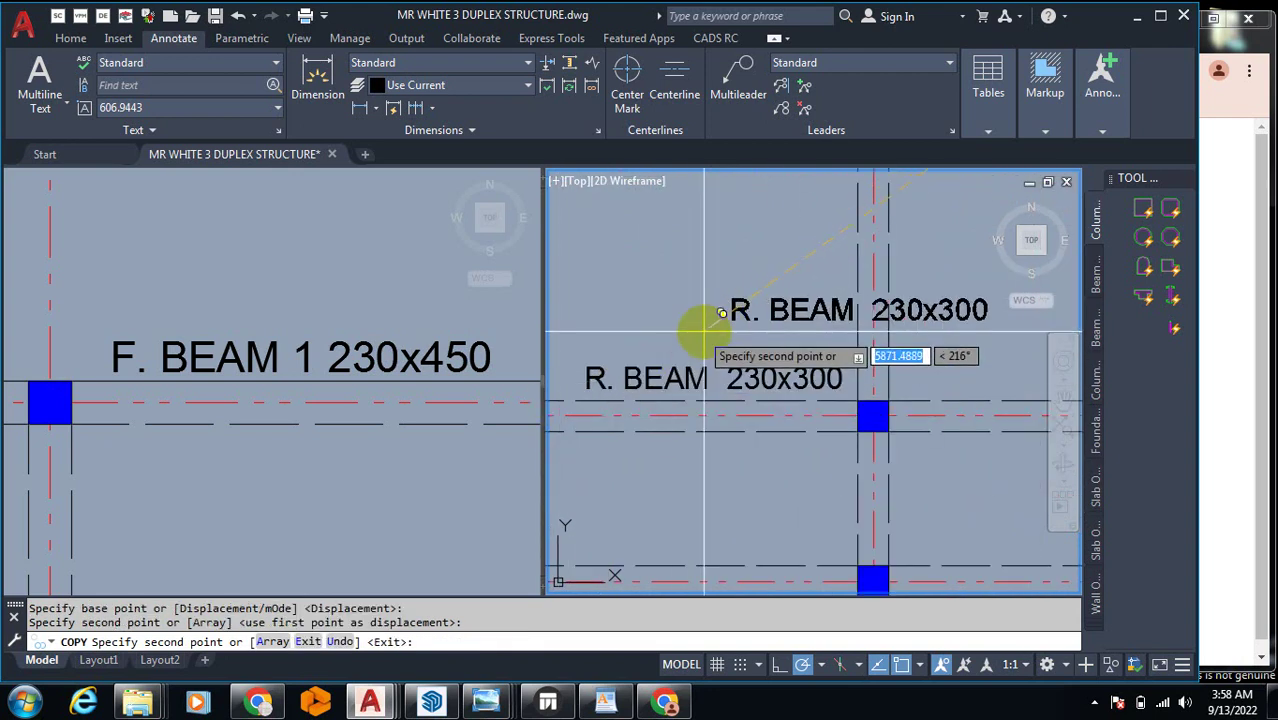
Step: Zoom around the roof beam layout to review the copied beam labels
scroll(690, 332, down, 5)
scroll(765, 352, up, 2)
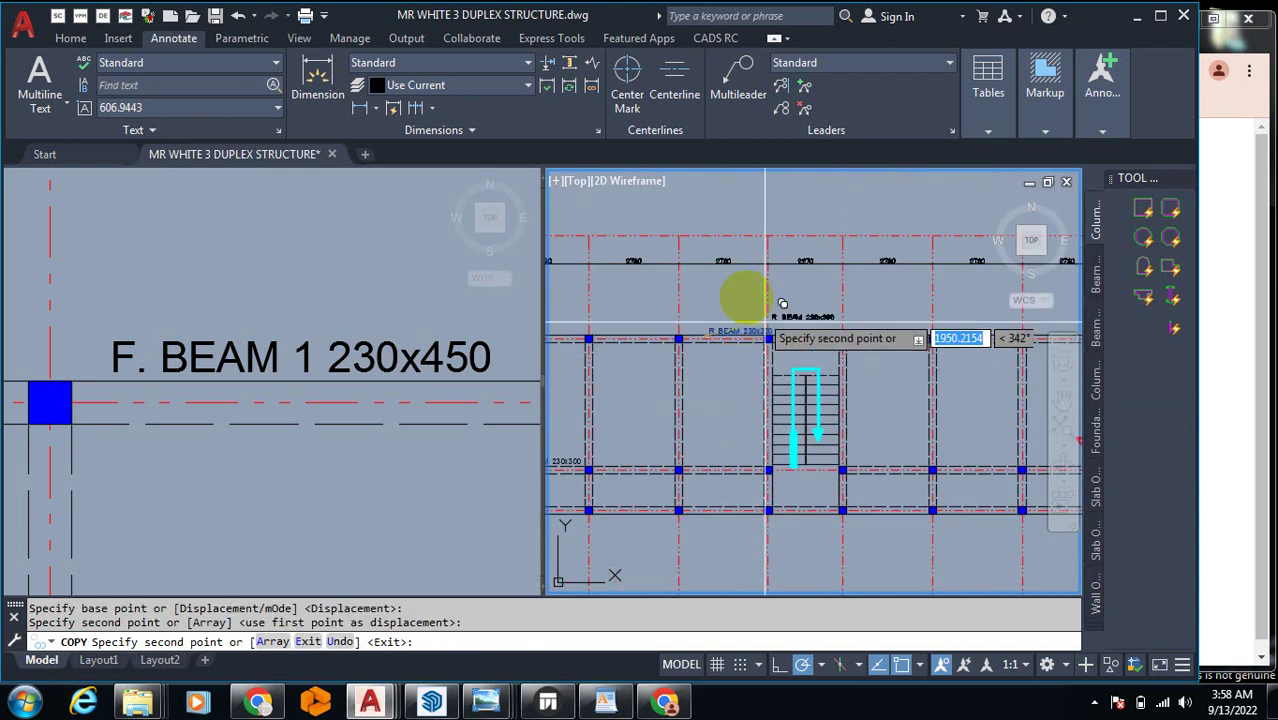
scroll(765, 352, up, 4)
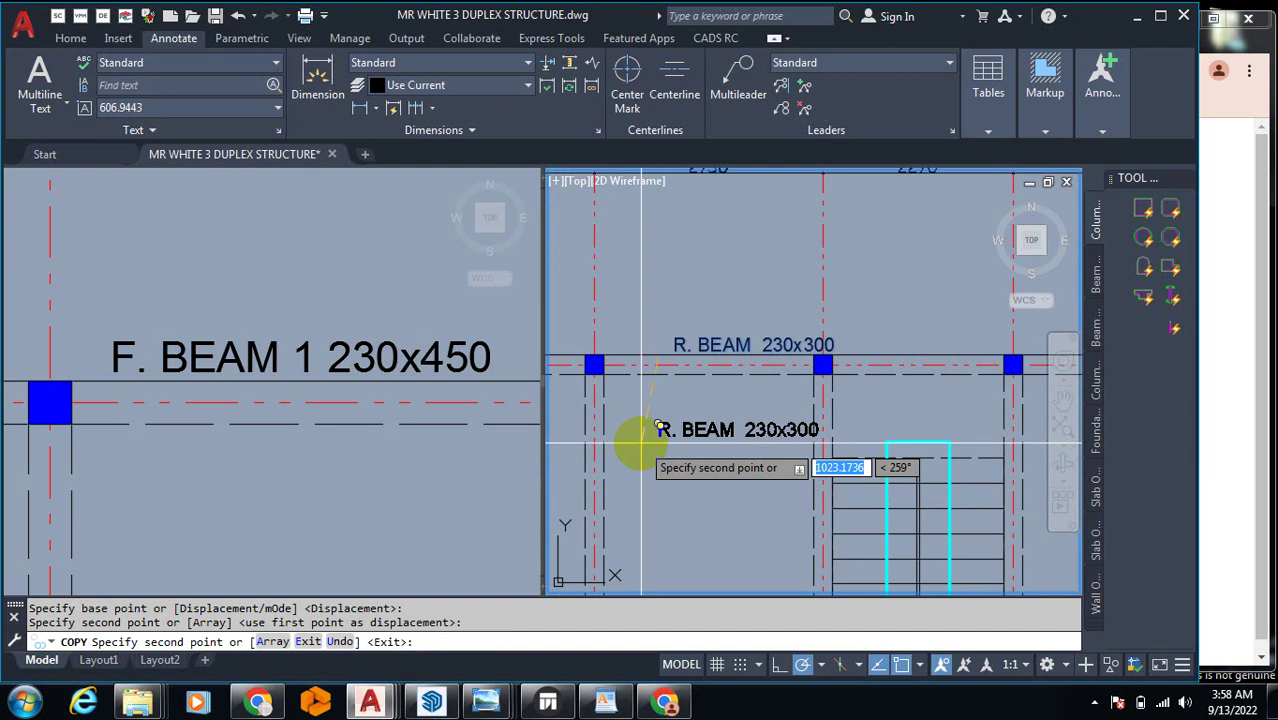
scroll(680, 440, down, 5)
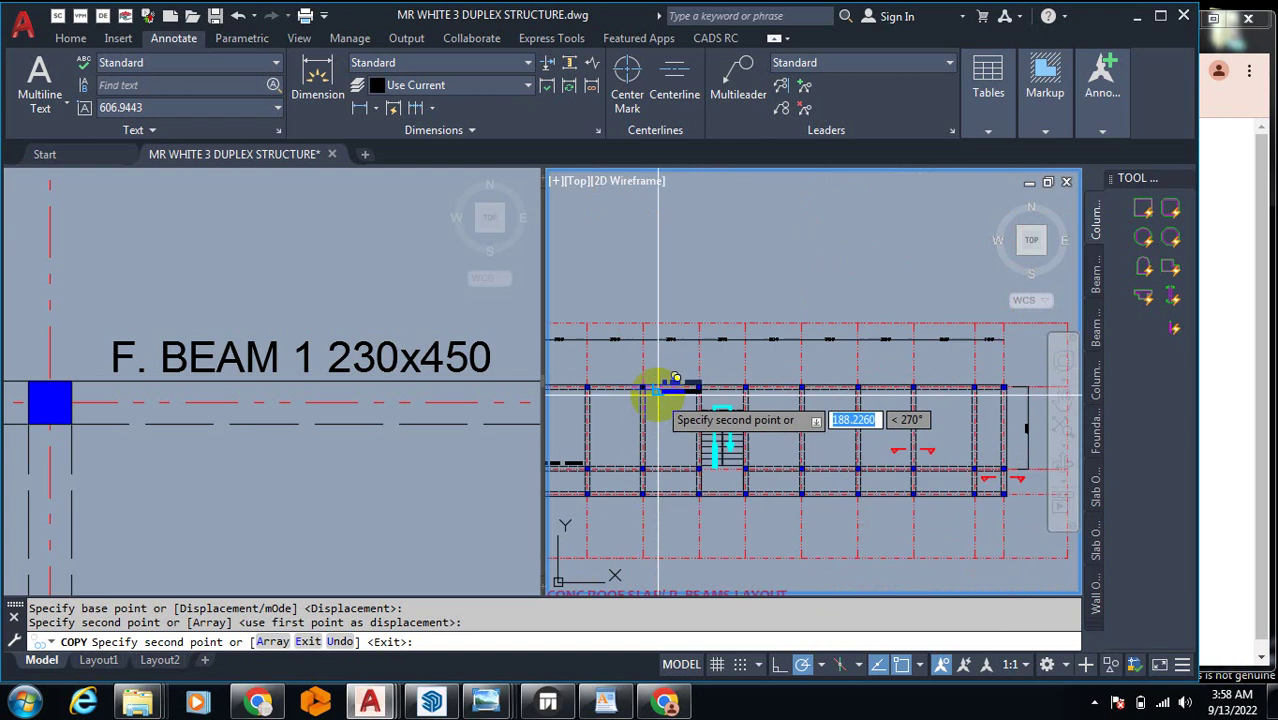
scroll(790, 460, up, 3)
scroll(805, 465, up, 5)
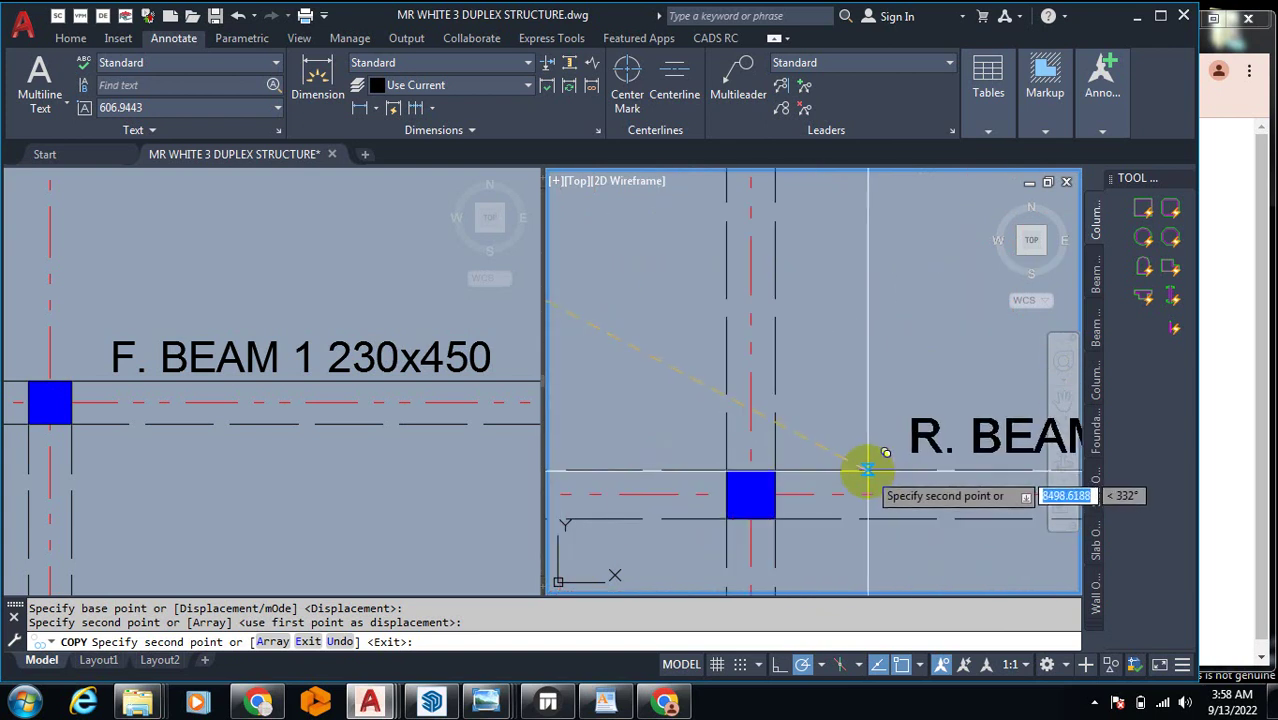
scroll(880, 445, down, 5)
scroll(760, 470, down, 2)
scroll(827, 442, up, 4)
scroll(901, 476, down, 5)
scroll(775, 430, up, 5)
scroll(850, 455, up, 4)
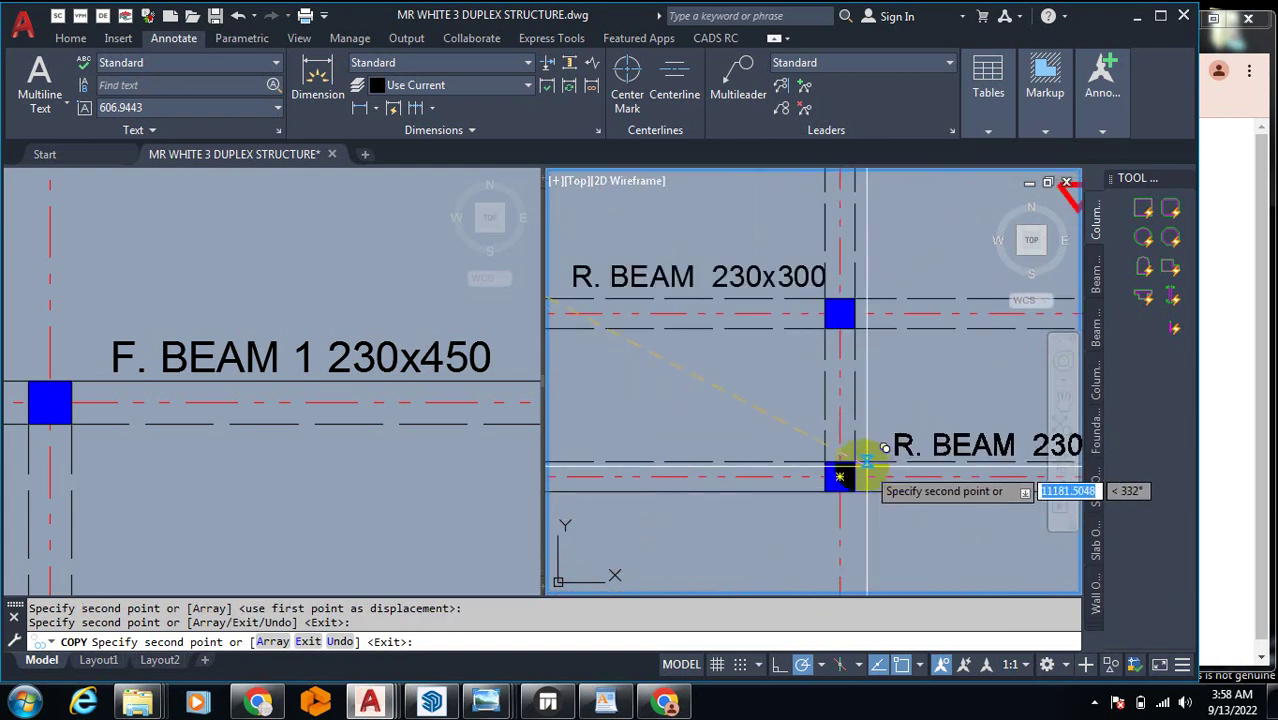
scroll(923, 413, down, 6)
scroll(870, 415, down, 2)
scroll(776, 425, up, 6)
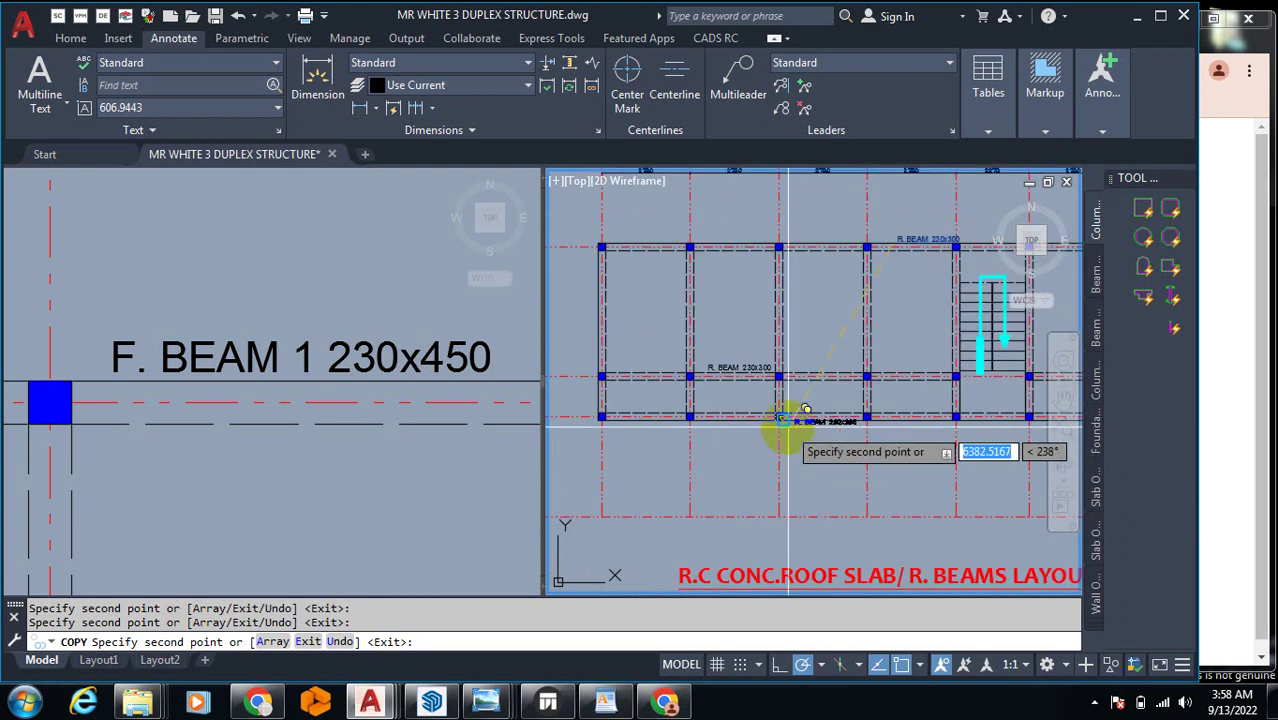
scroll(778, 383, down, 5)
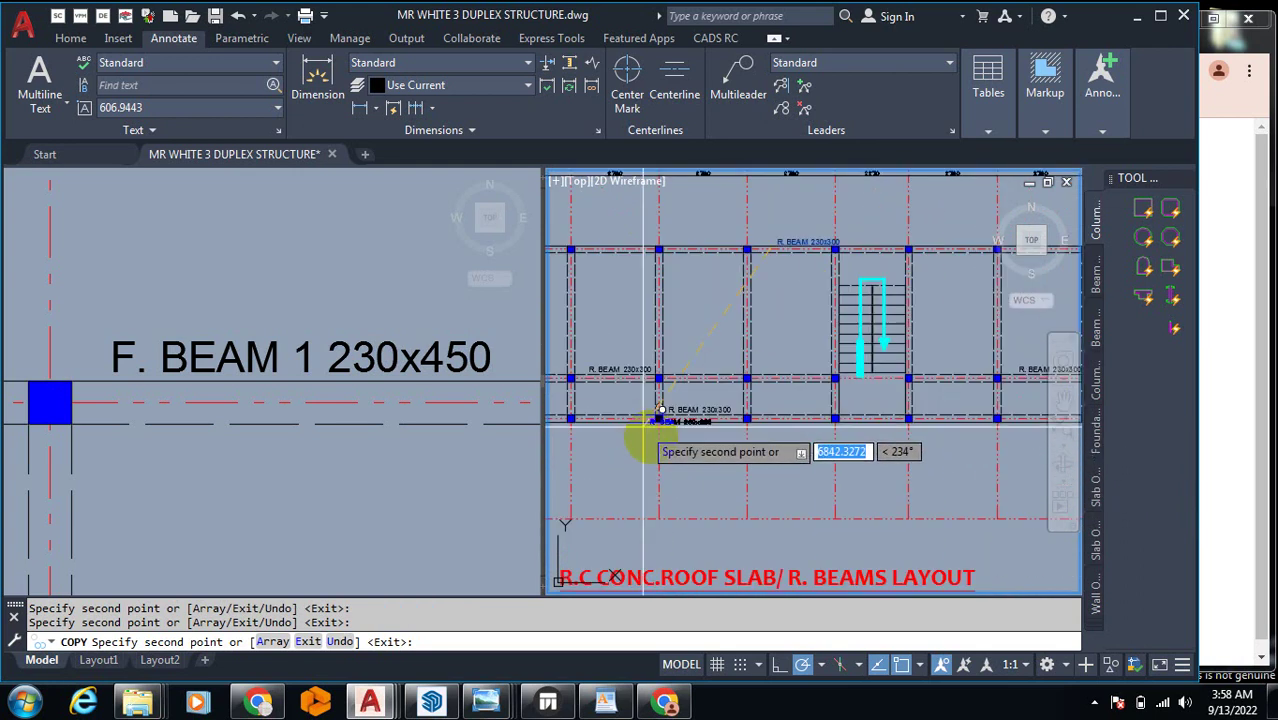
scroll(572, 362, up, 5)
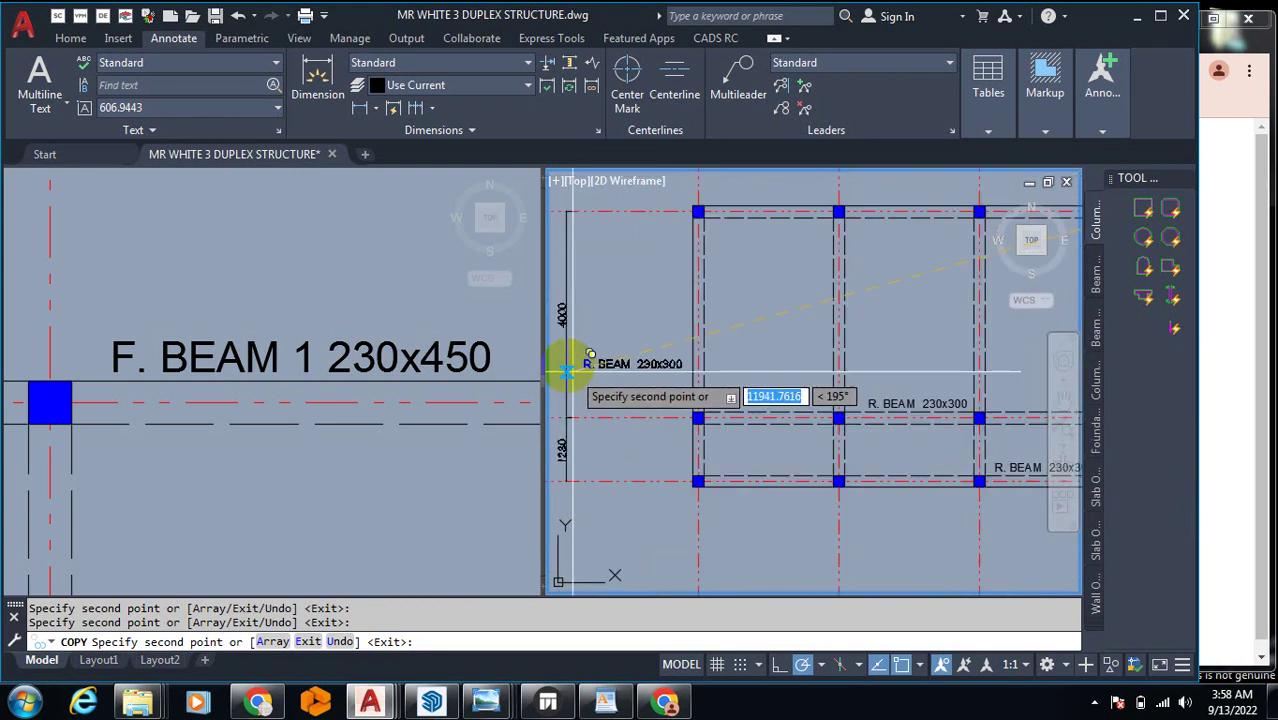
Step: Rotate the R. BEAM 230x300 label 90° so it reads vertically
key(Escape)
key(Escape)
key(Escape)
text(RO)
key(Return)
click(727, 356)
key(Return)
click(728, 361)
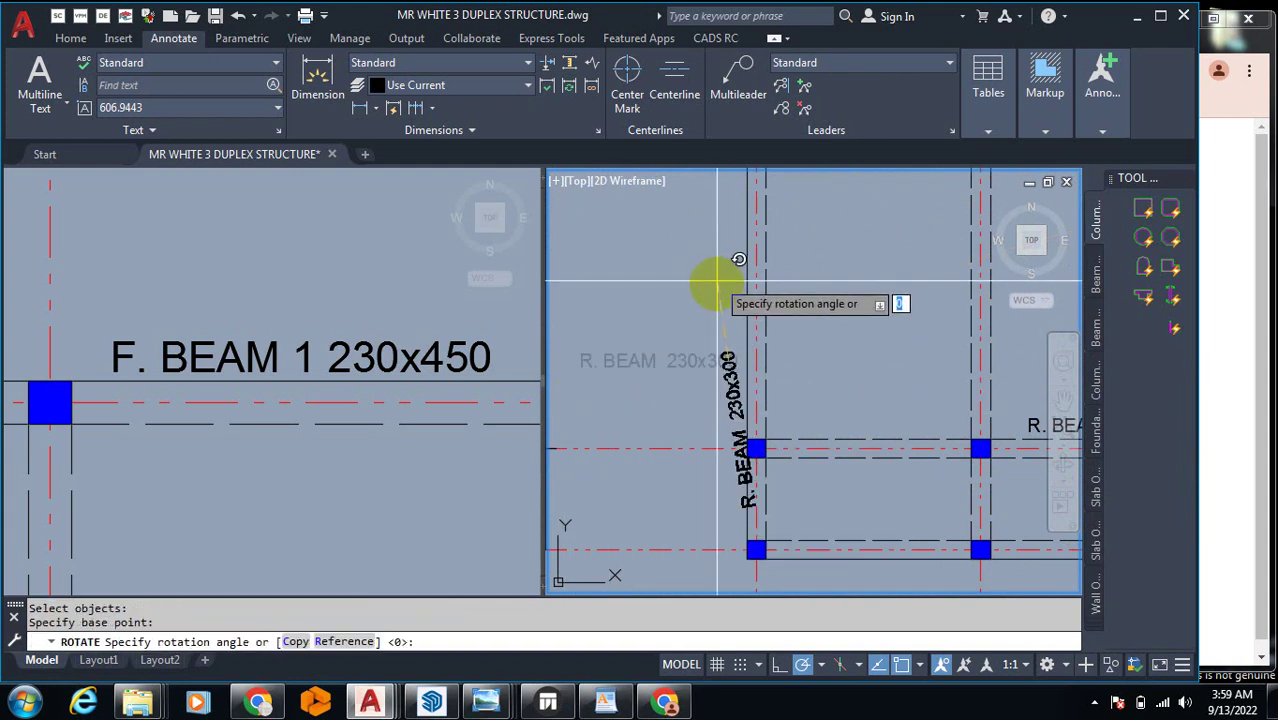
click(727, 292)
scroll(693, 491, up, 4)
Step: Move the vertical beam label beside a vertical beam of the roof layout
text(M)
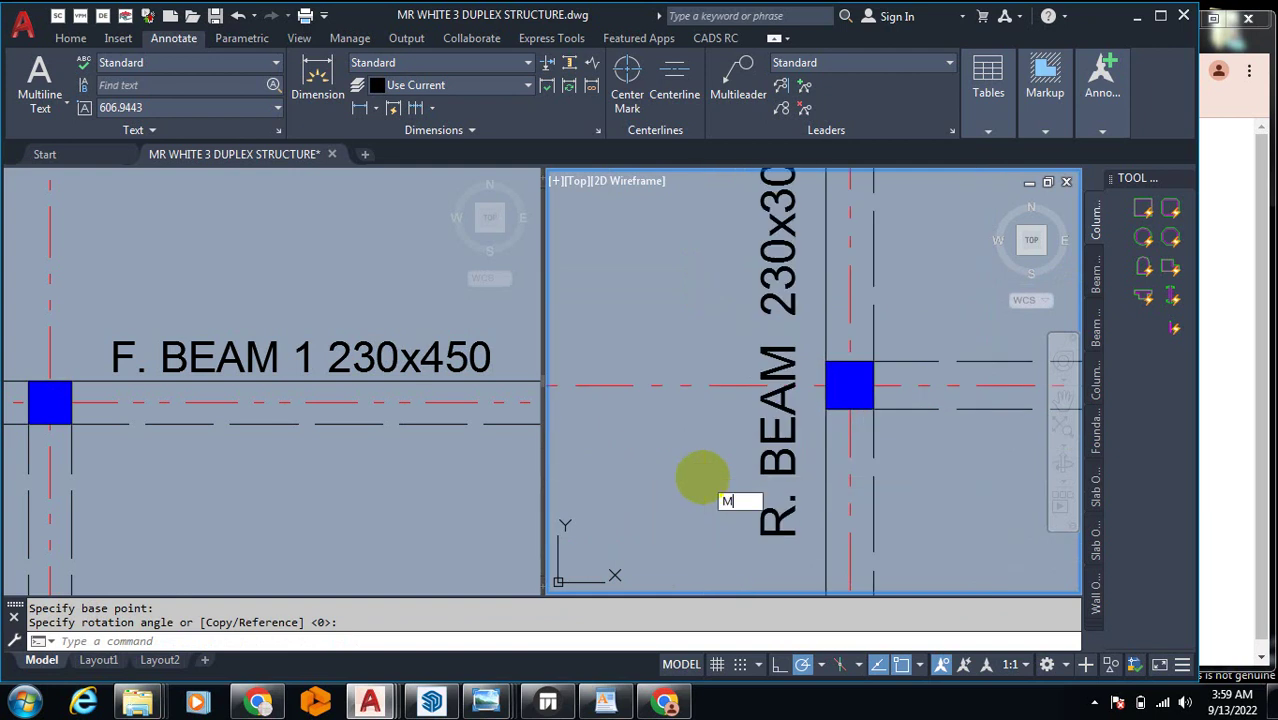
key(Return)
click(768, 462)
key(Return)
click(750, 532)
scroll(795, 345, down, 4)
scroll(770, 345, up, 3)
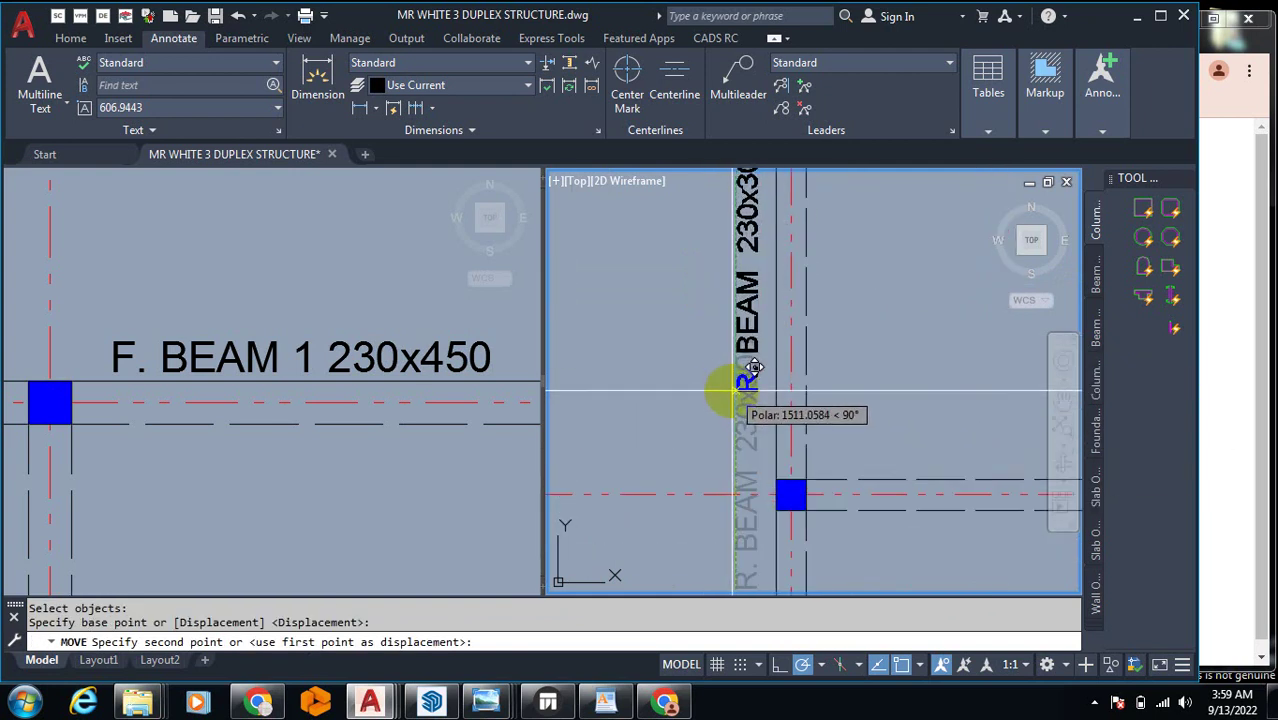
click(706, 379)
Step: Copy the vertical R. BEAM 230x300 label onto two further vertical beams
text(CO)
key(Return)
click(740, 378)
key(Return)
click(765, 348)
scroll(662, 346, down, 3)
scroll(662, 346, down, 3)
scroll(700, 362, up, 5)
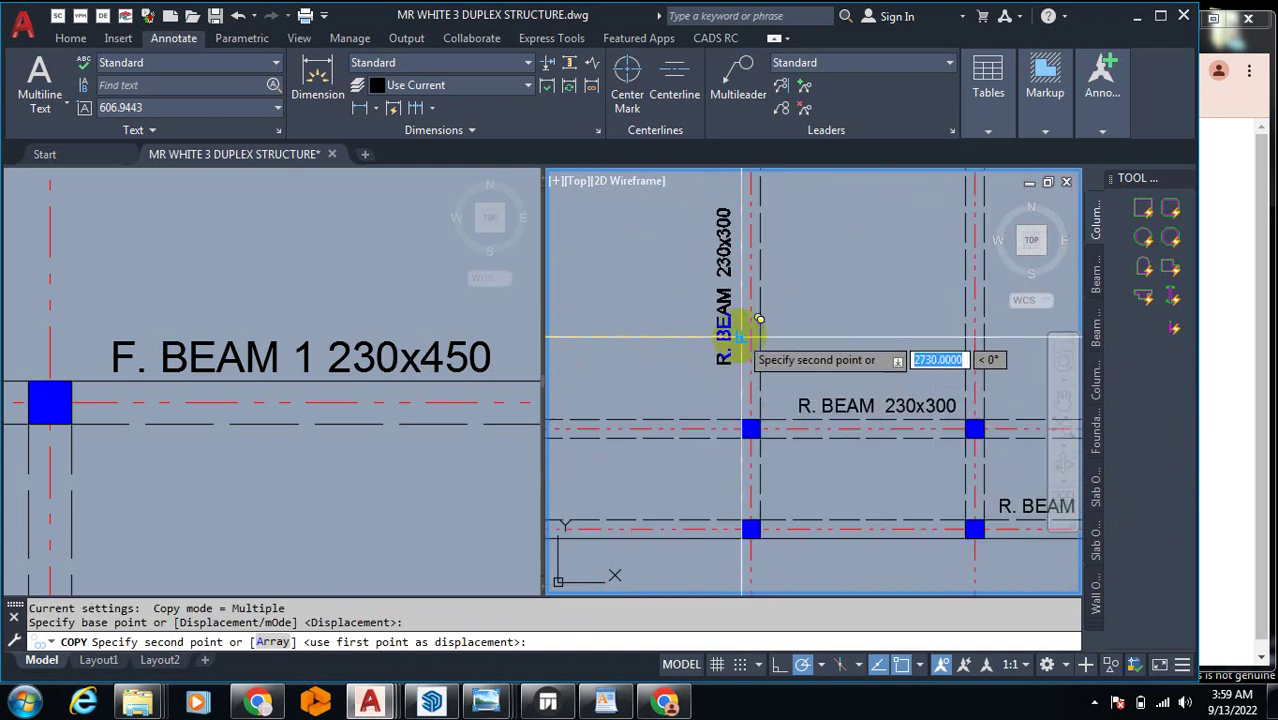
click(728, 356)
scroll(790, 400, down, 3)
scroll(675, 415, up, 3)
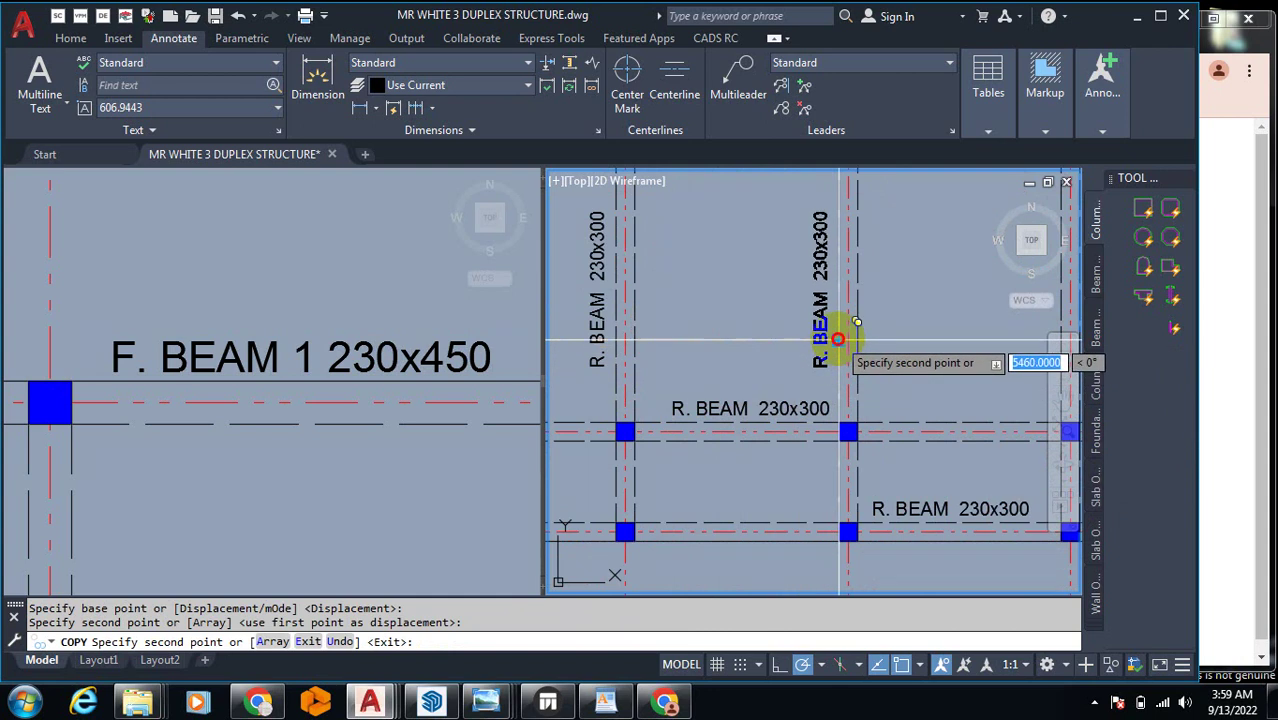
scroll(661, 428, down, 3)
scroll(712, 407, up, 3)
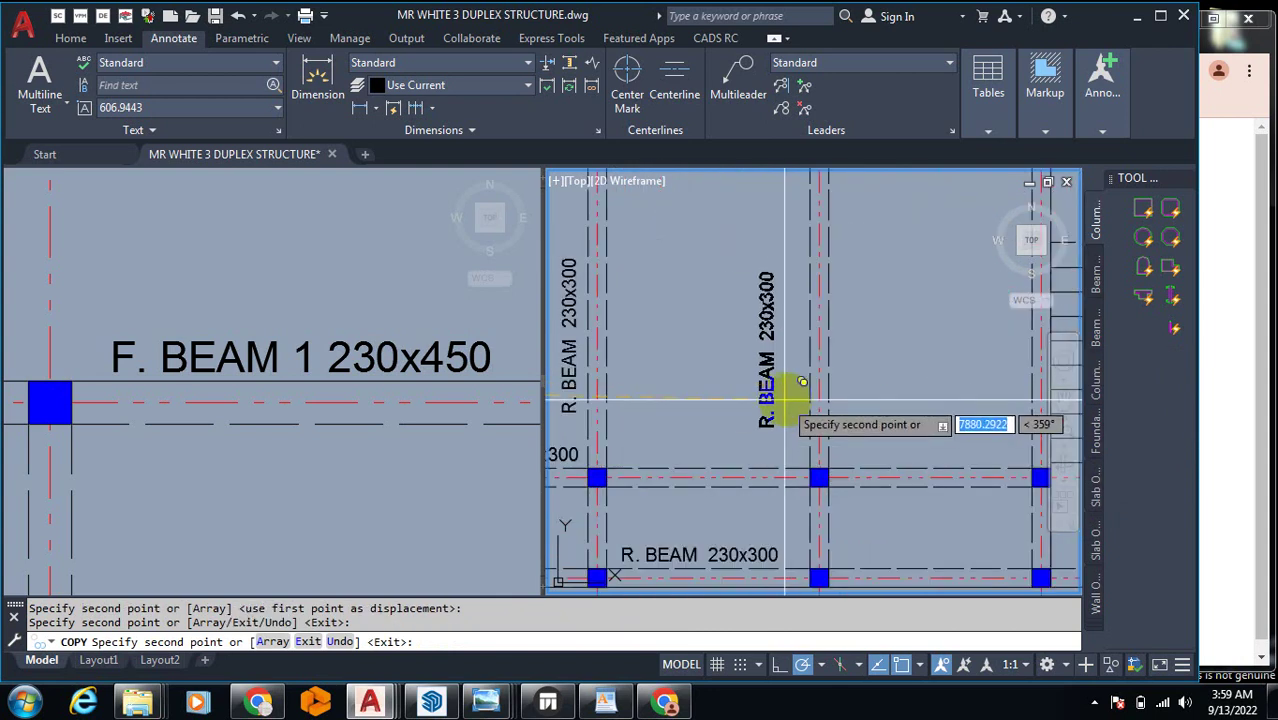
click(812, 385)
scroll(760, 395, down, 3)
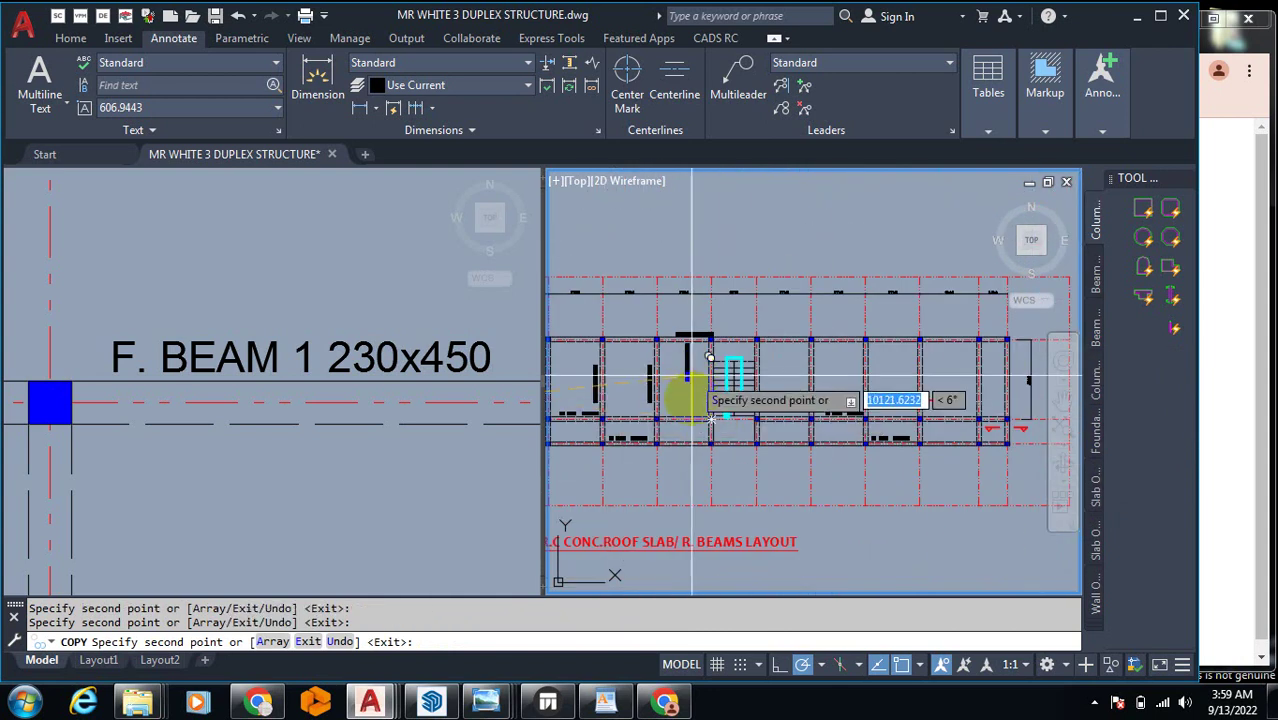
scroll(691, 378, up, 5)
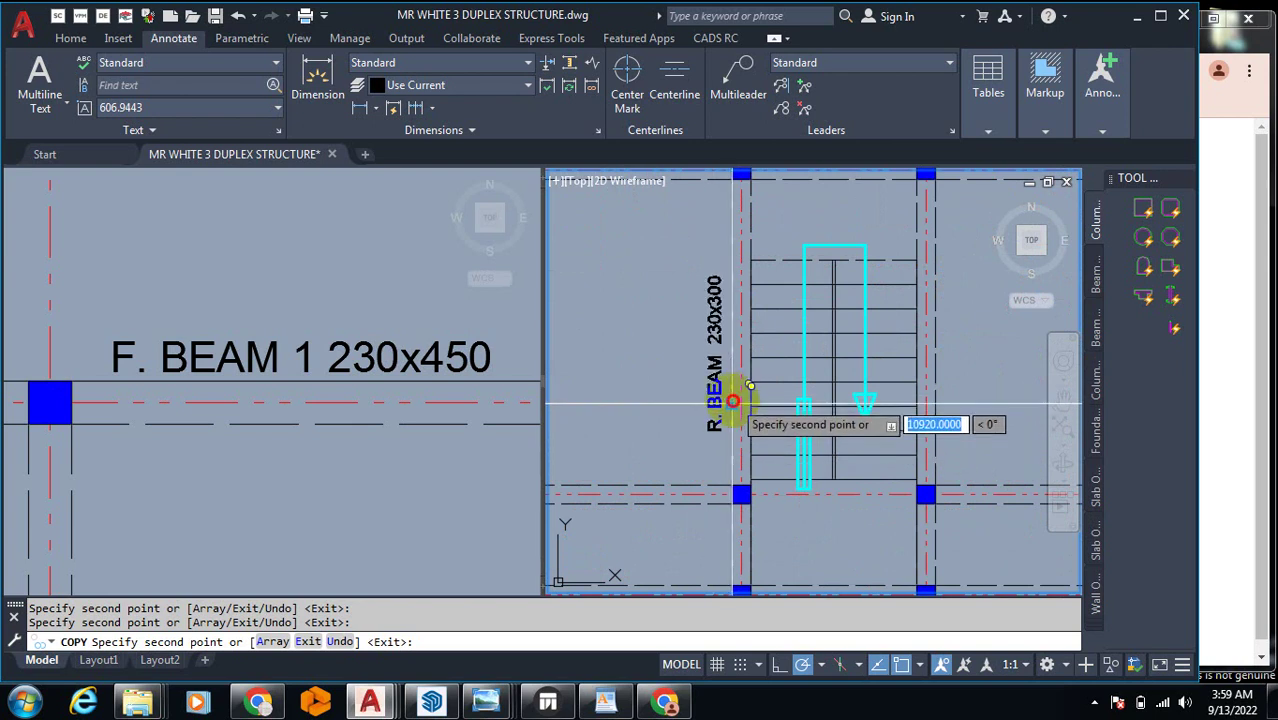
scroll(733, 401, down, 3)
scroll(807, 414, up, 5)
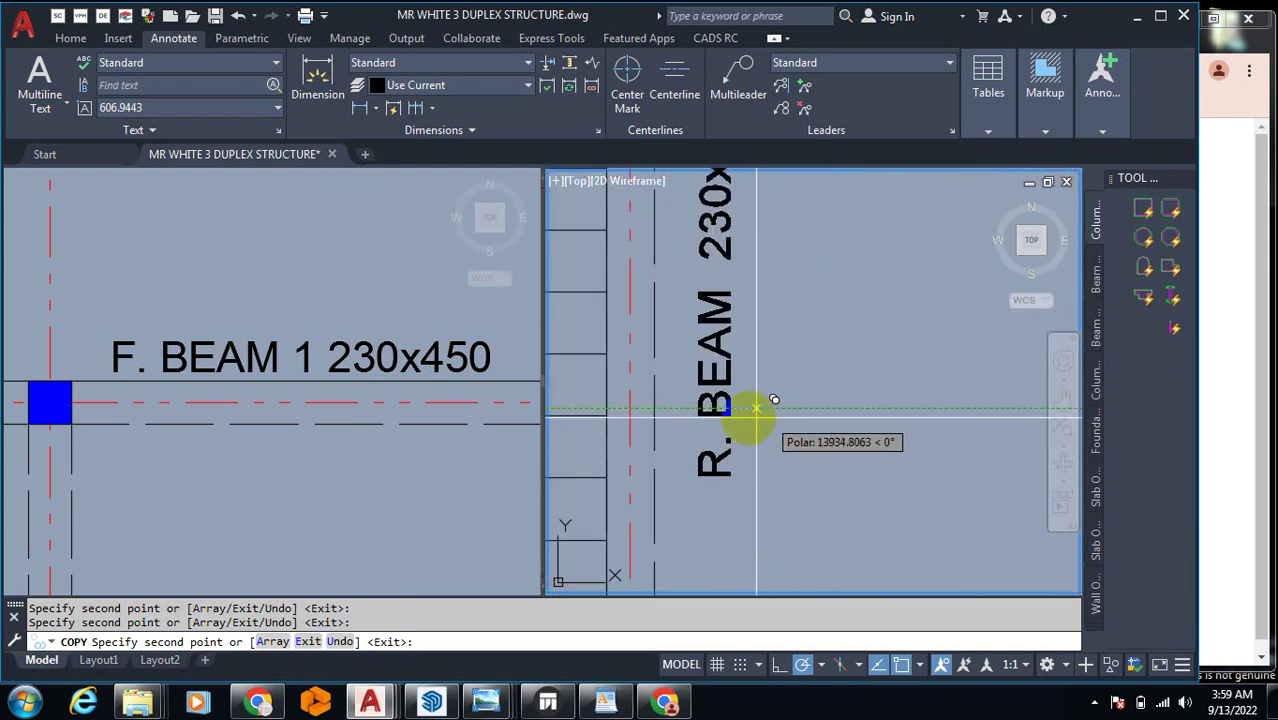
scroll(856, 365, down, 3)
scroll(857, 370, up, 1)
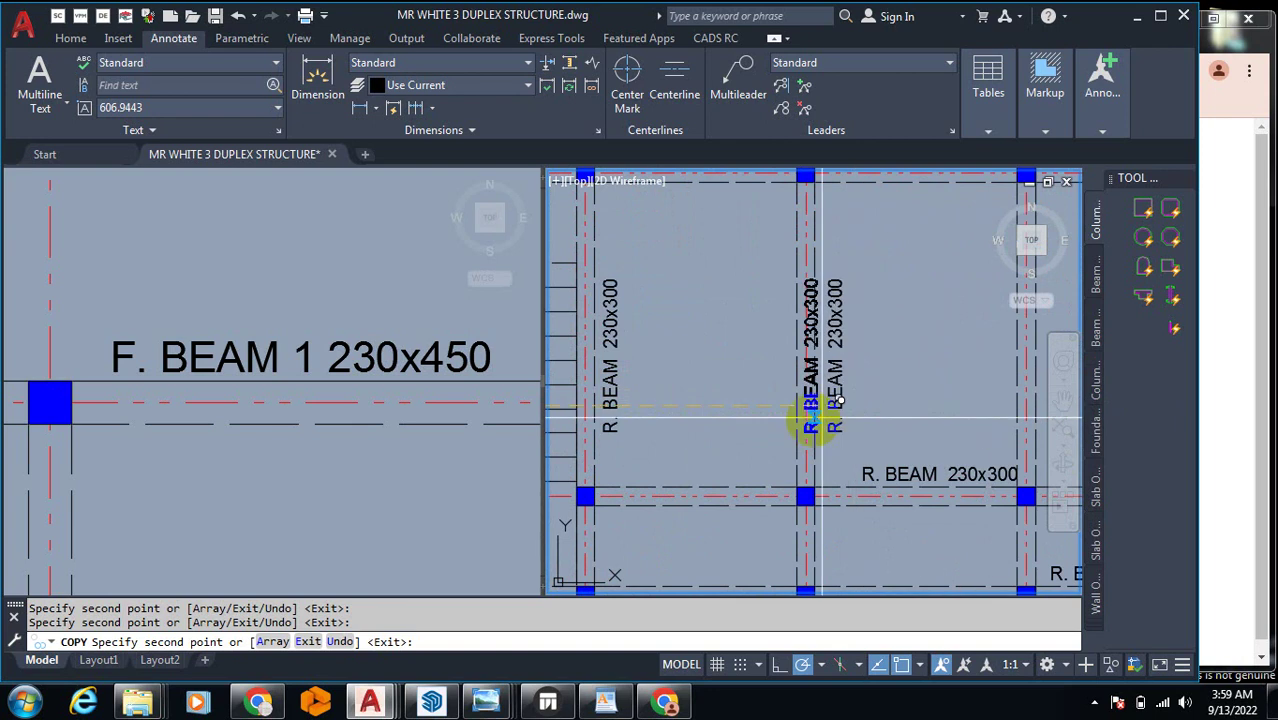
scroll(870, 414, down, 3)
scroll(856, 420, up, 3)
scroll(880, 415, up, 1)
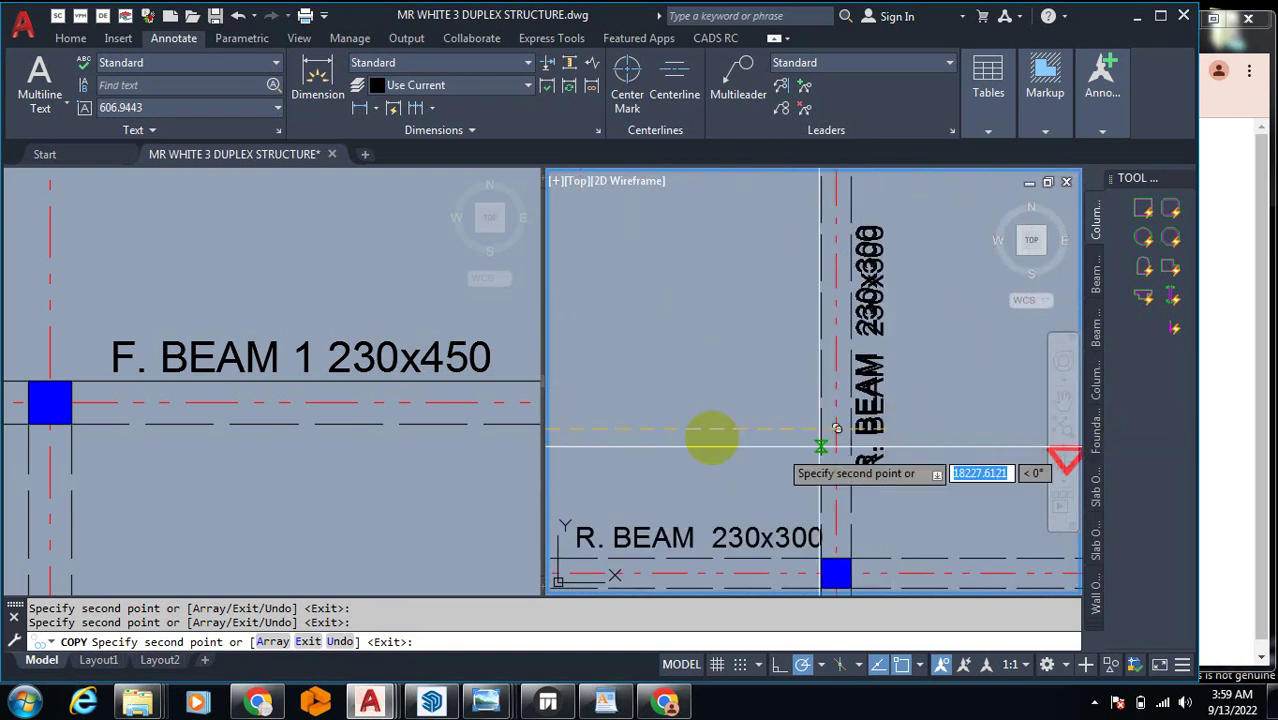
scroll(820, 447, down, 3)
scroll(807, 419, up, 2)
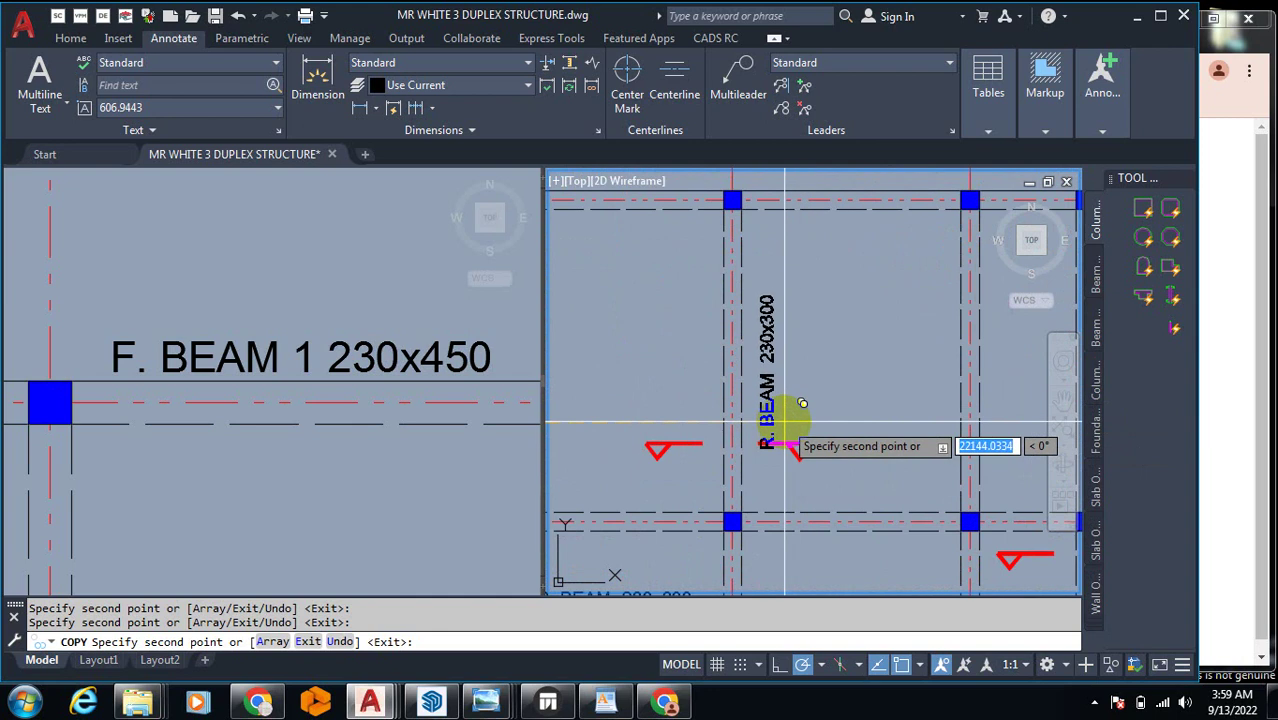
scroll(798, 413, up, 2)
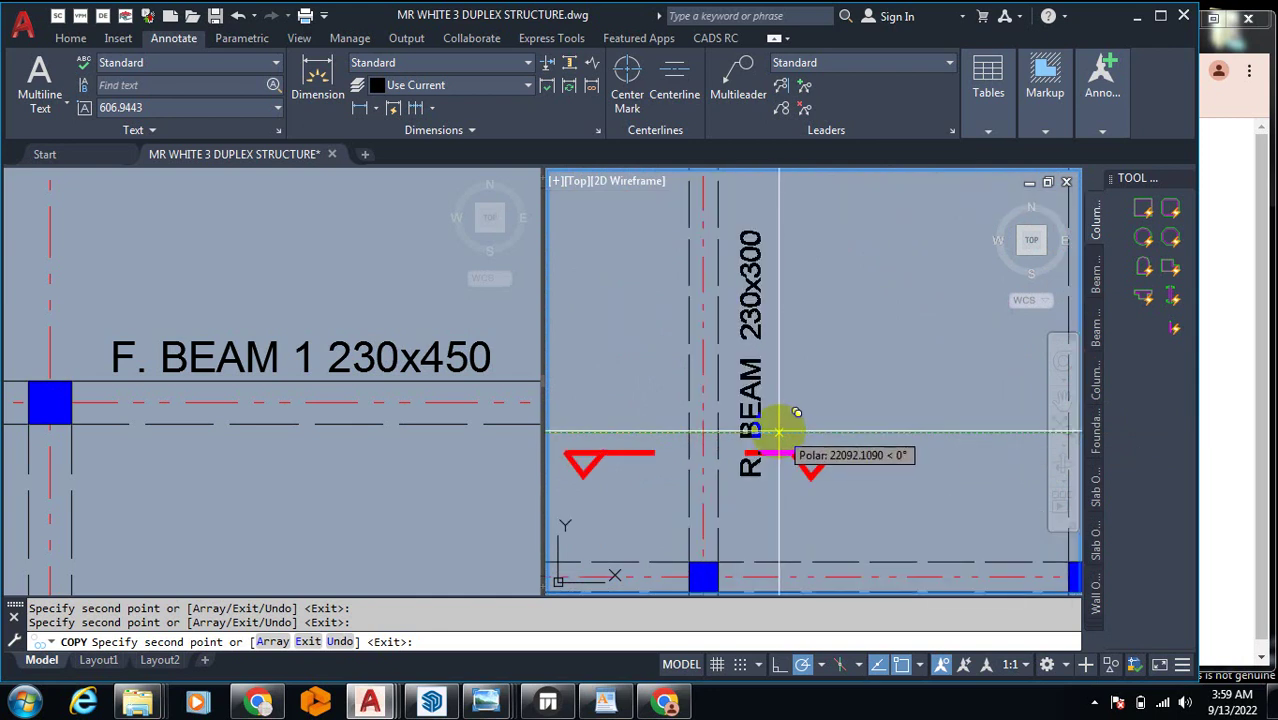
scroll(740, 385, down, 3)
scroll(730, 395, up, 3)
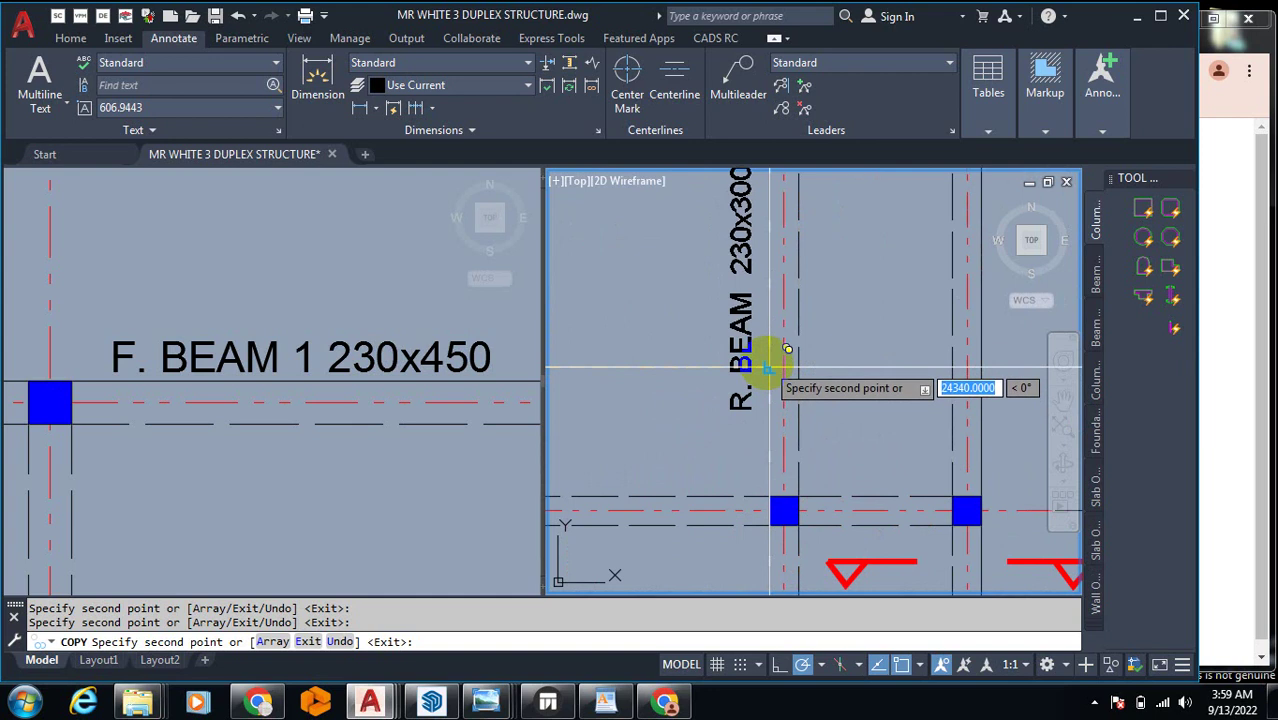
scroll(790, 388, down, 3)
scroll(803, 378, up, 3)
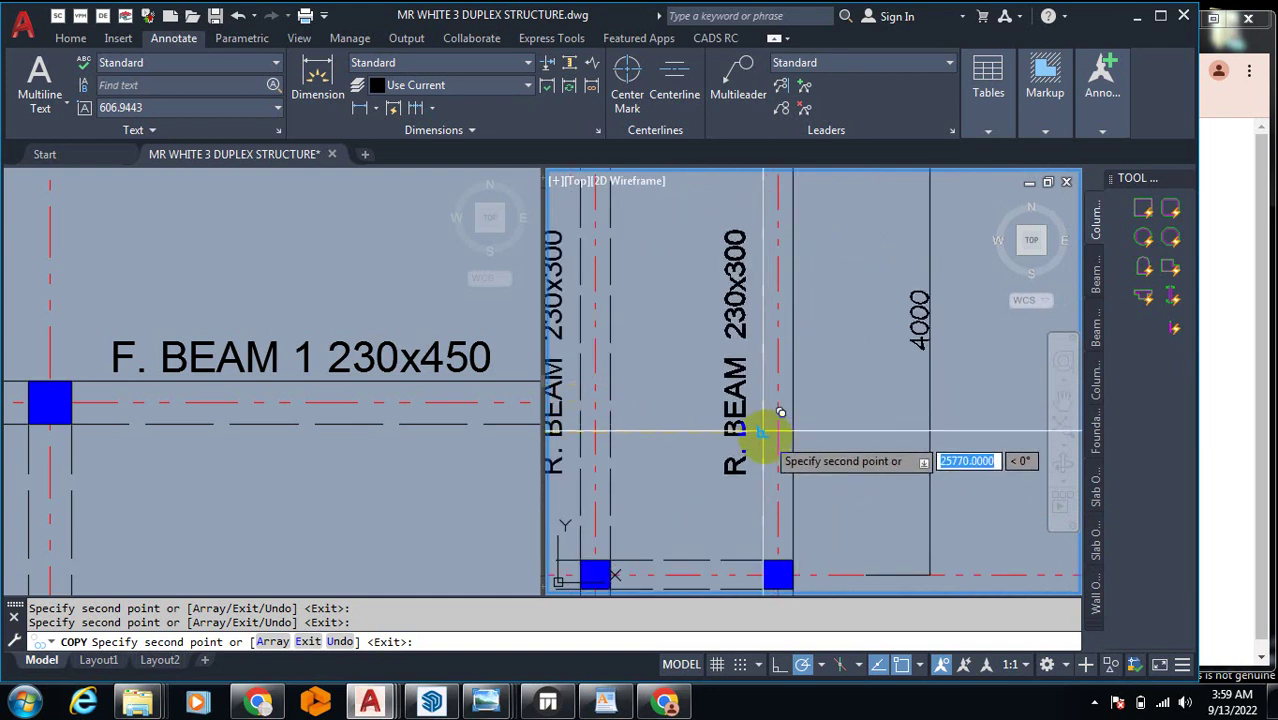
scroll(820, 410, down, 3)
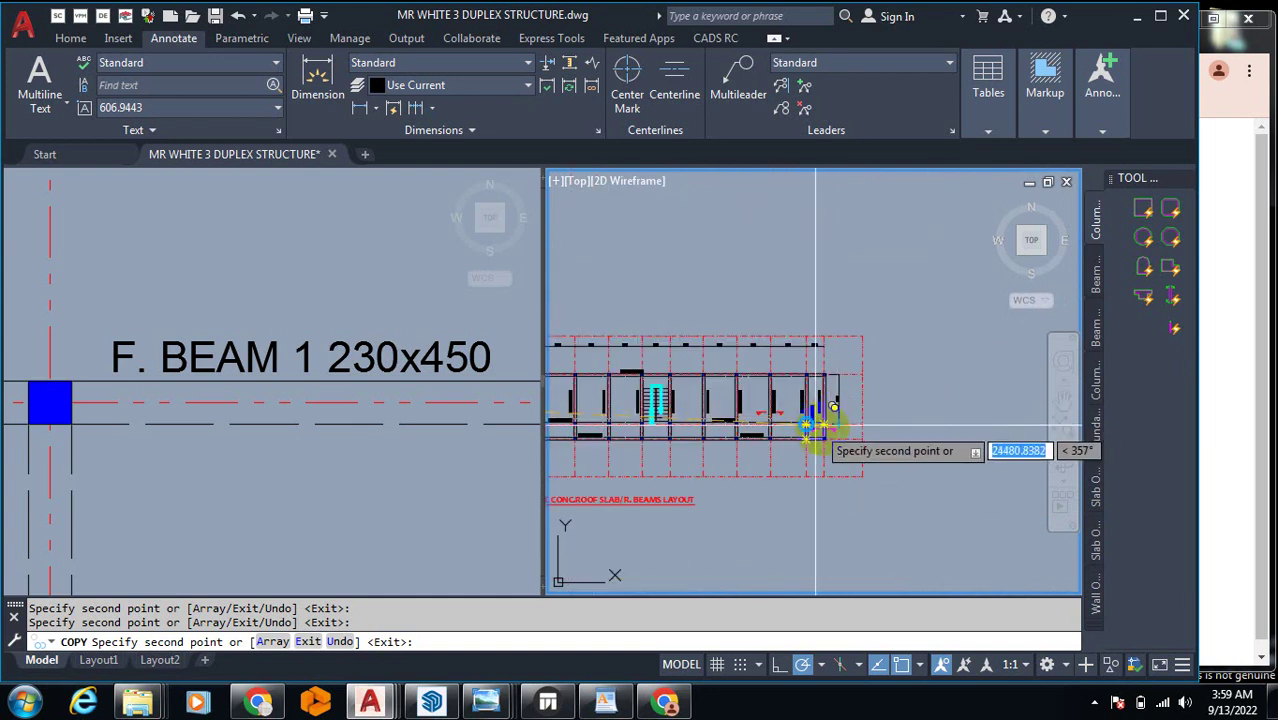
scroll(830, 440, down, 2)
key(Escape)
Step: Switch between the left and right drawing views to review the layout
scroll(728, 440, up, 2)
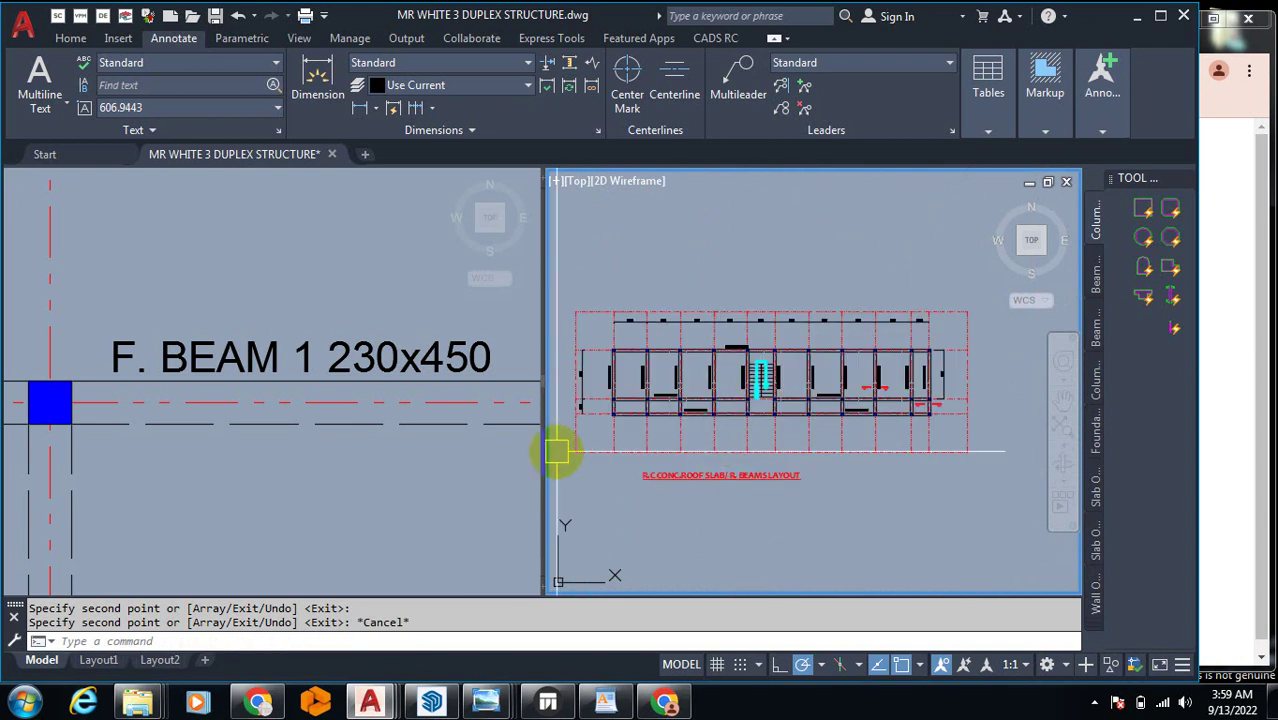
click(228, 397)
scroll(235, 405, down, 8)
scroll(240, 410, down, 8)
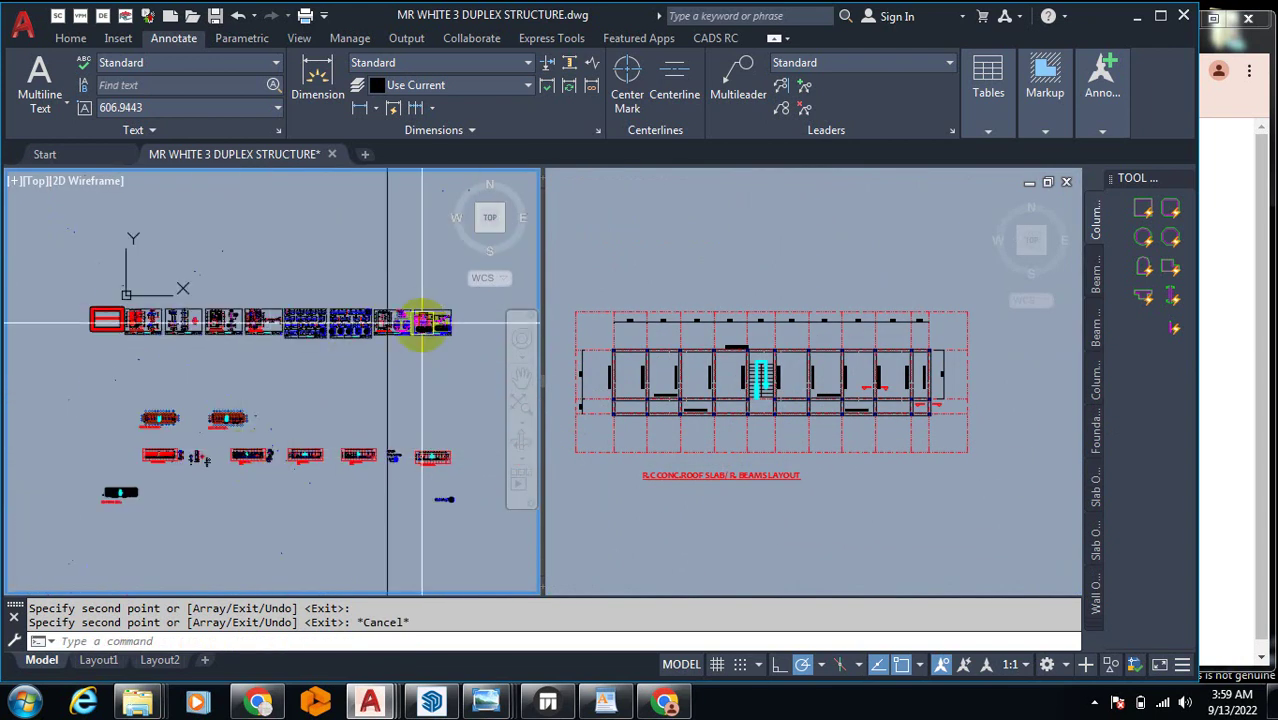
click(844, 486)
scroll(867, 403, up, 5)
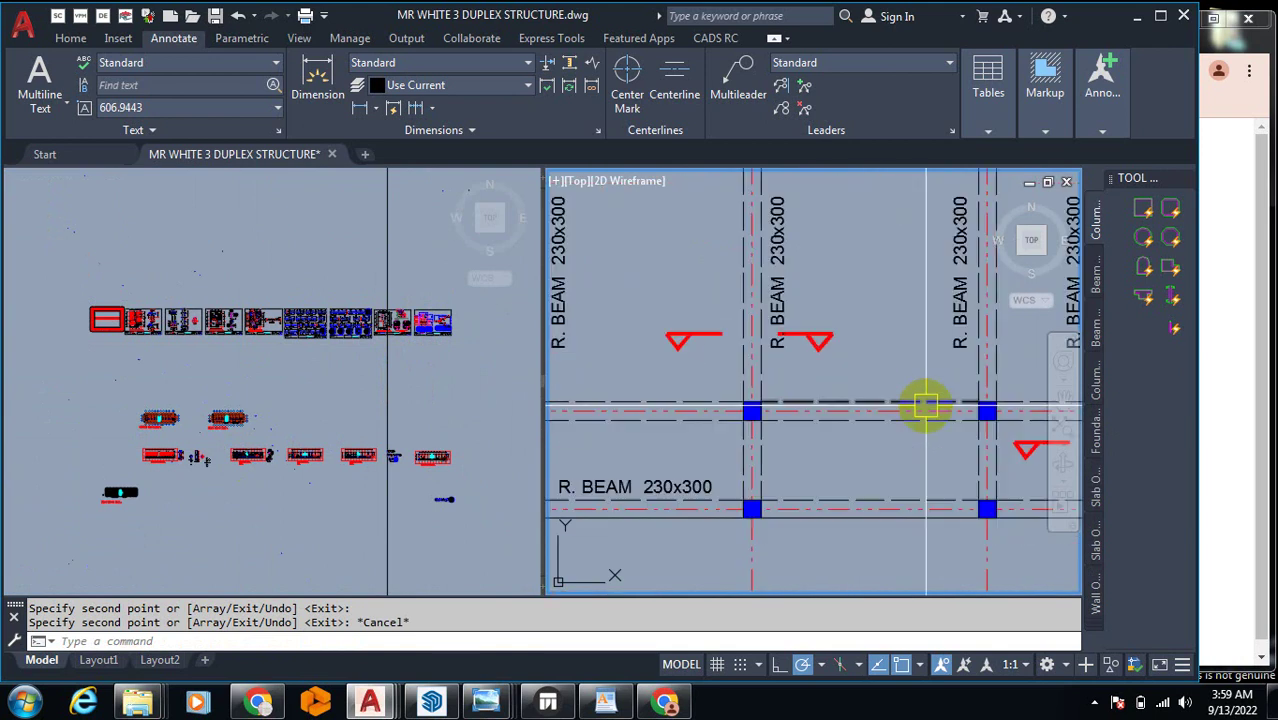
scroll(613, 371, down, 5)
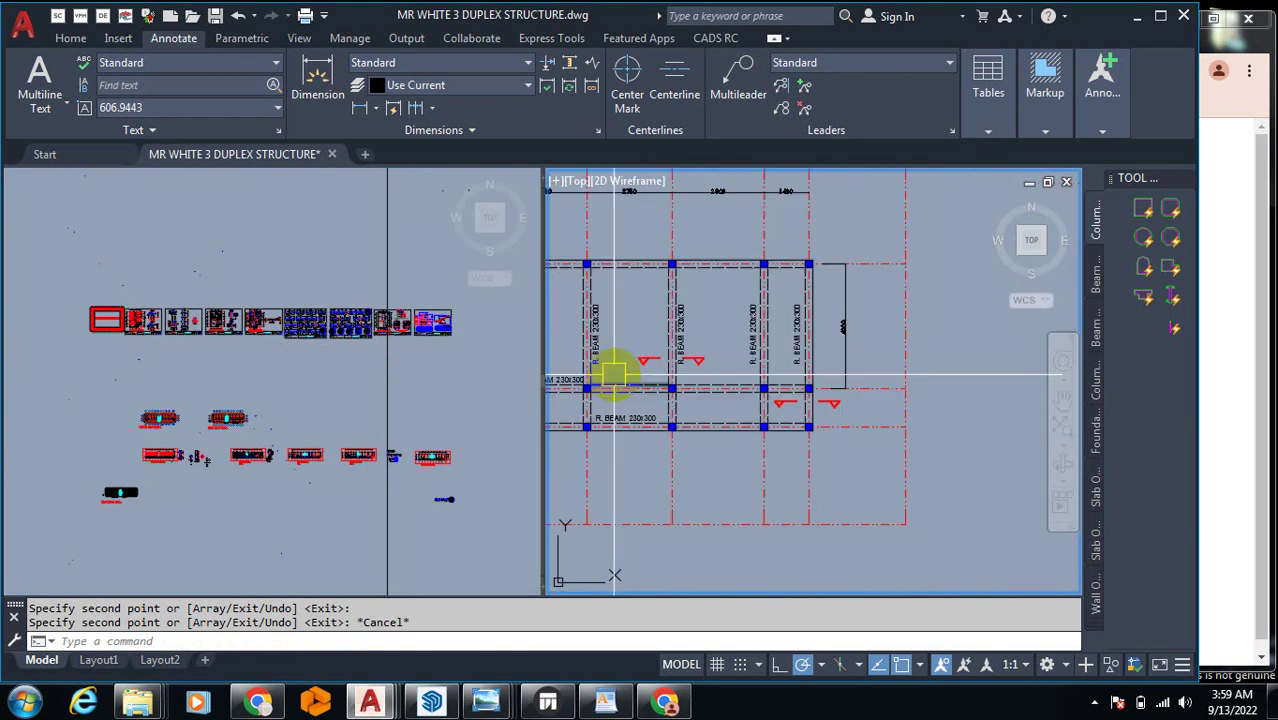
scroll(833, 377, down, 2)
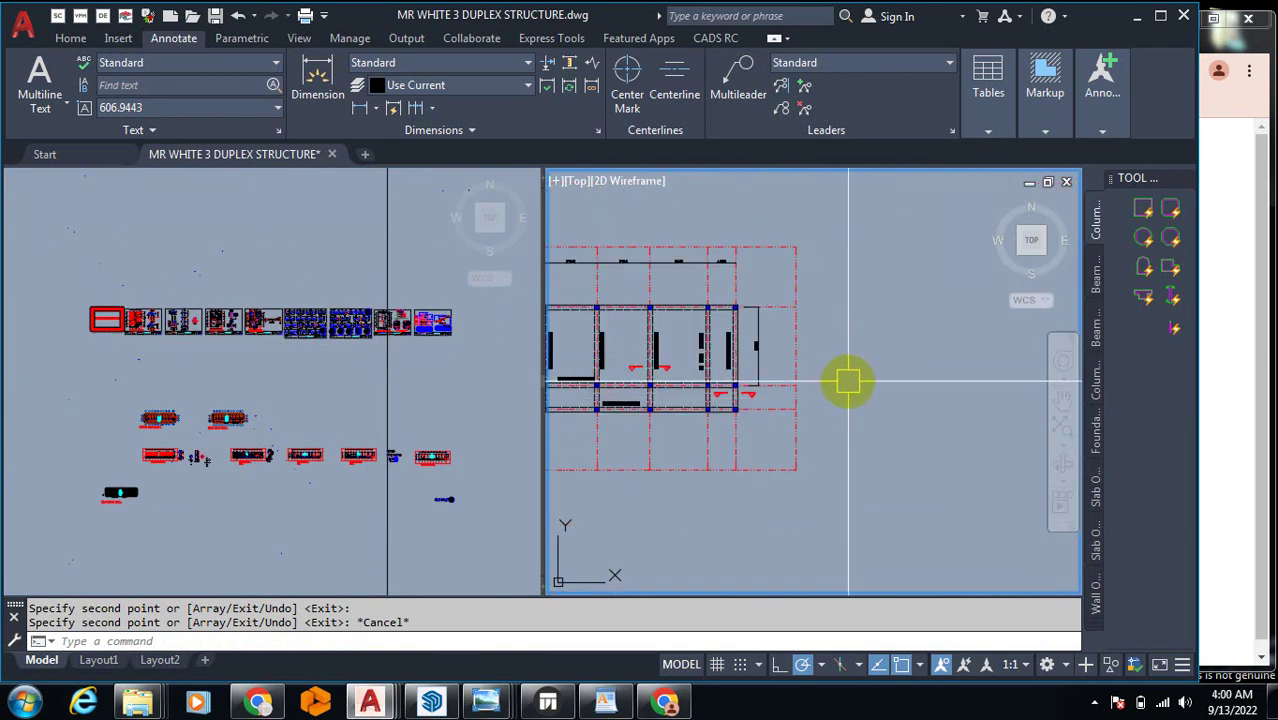
Step: Draw the 230 by 230 column square with lines beside the plan
key(Return)
scroll(812, 336, up, 2)
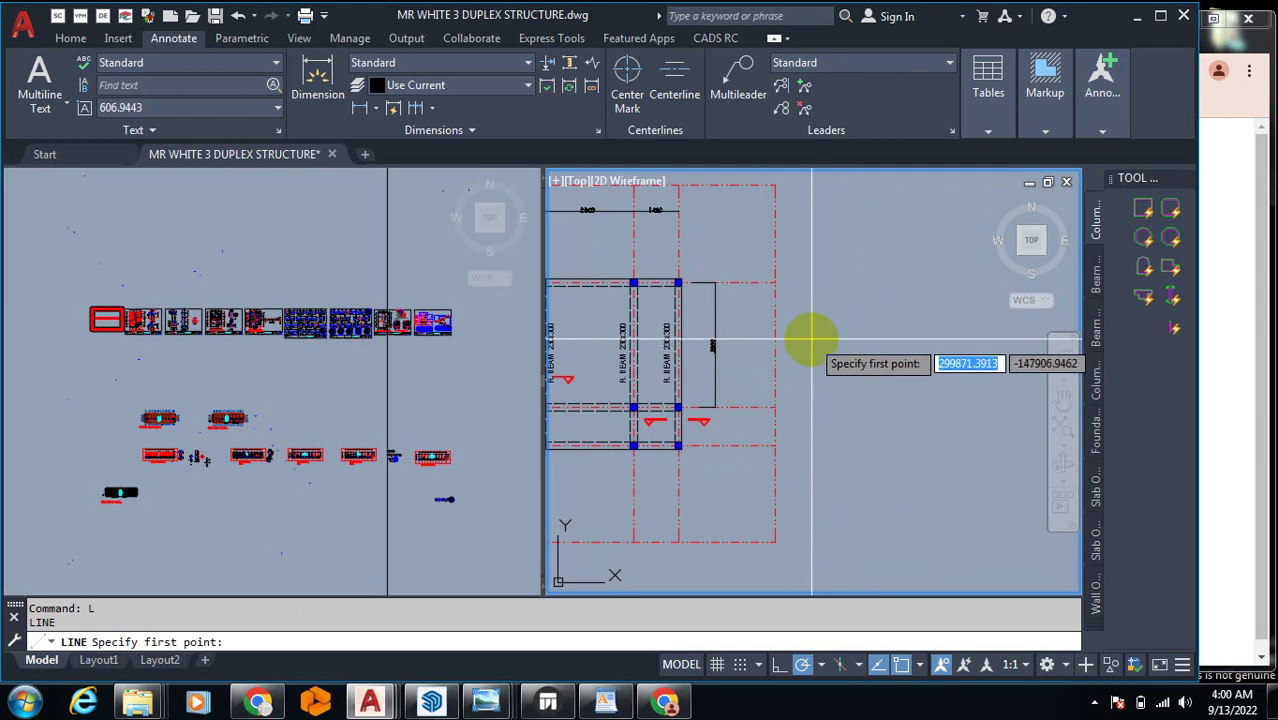
click(812, 339)
text(230)
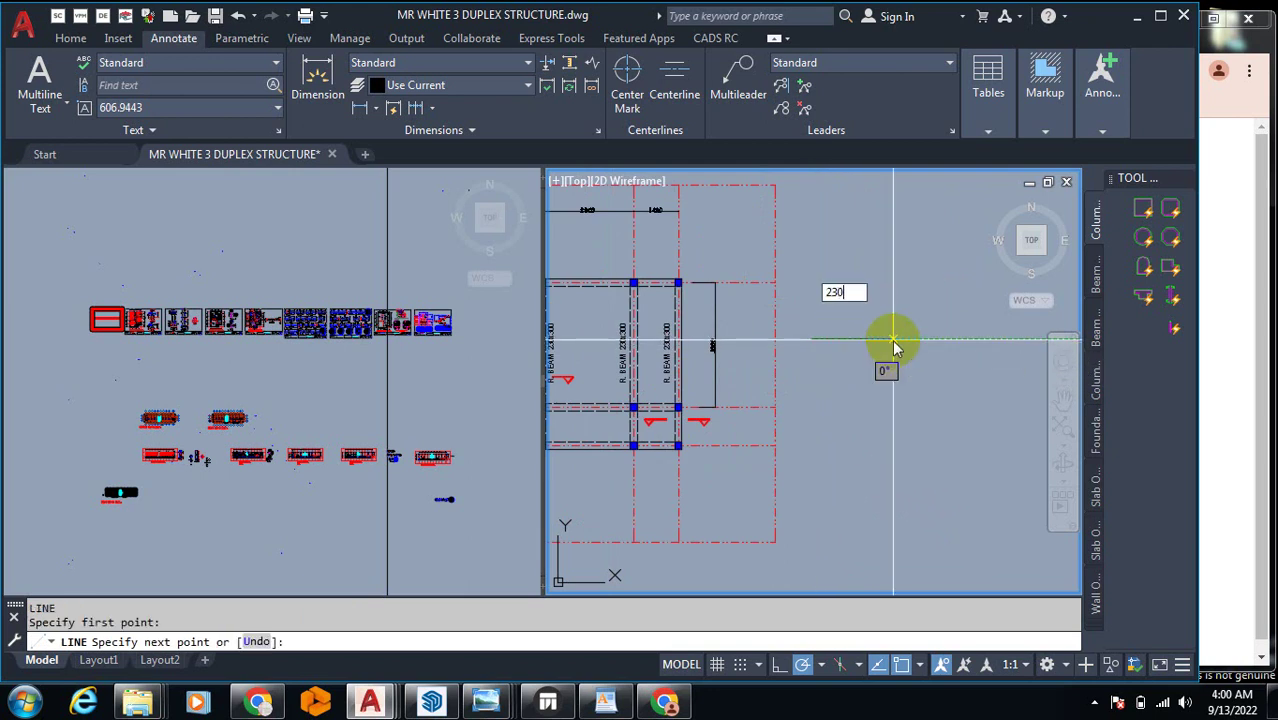
key(Return)
scroll(850, 330, down, 2)
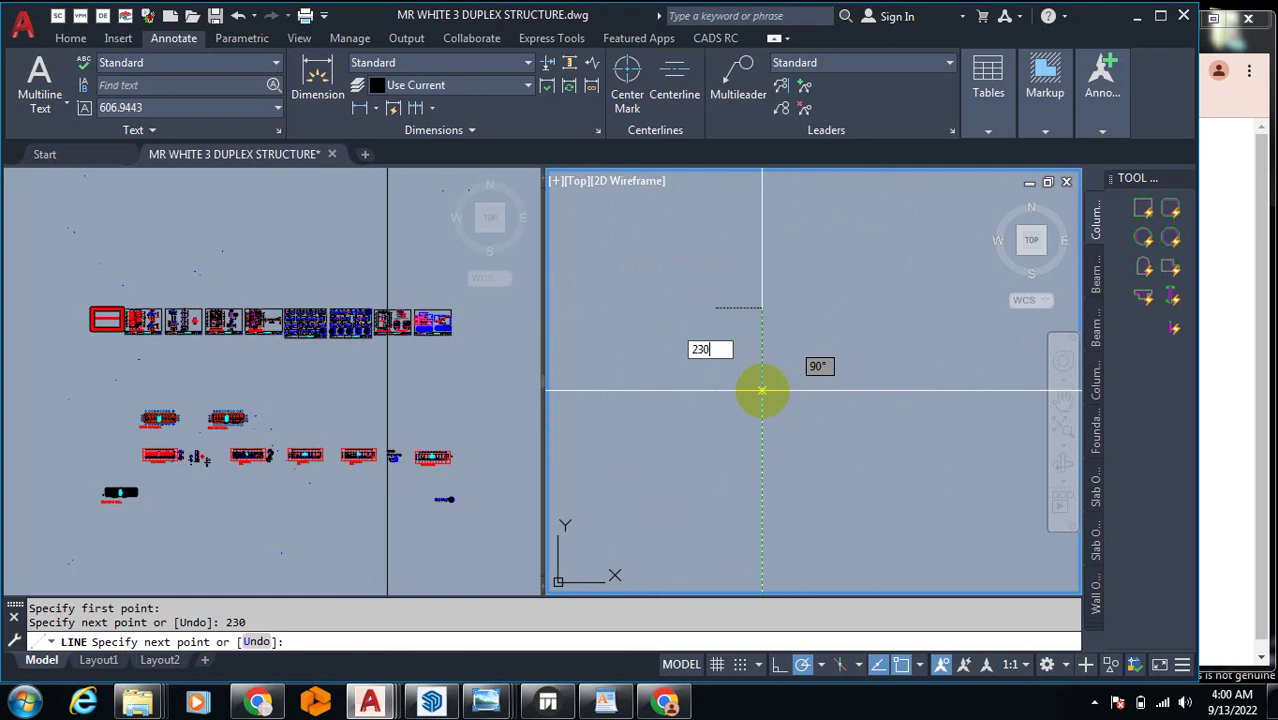
text(230)
key(Return)
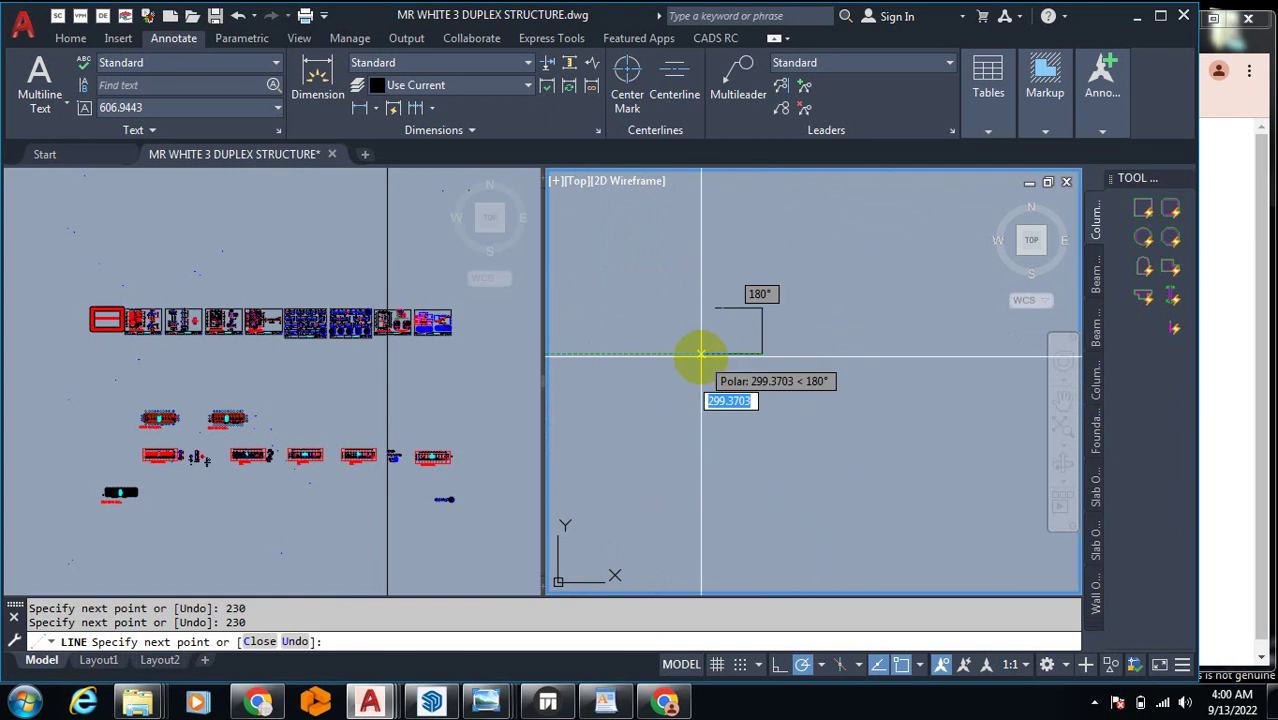
text(230)
key(Return)
click(715, 308)
key(Escape)
Step: Offset the square's right, top and left edges 25 inward
text(o)
key(Return)
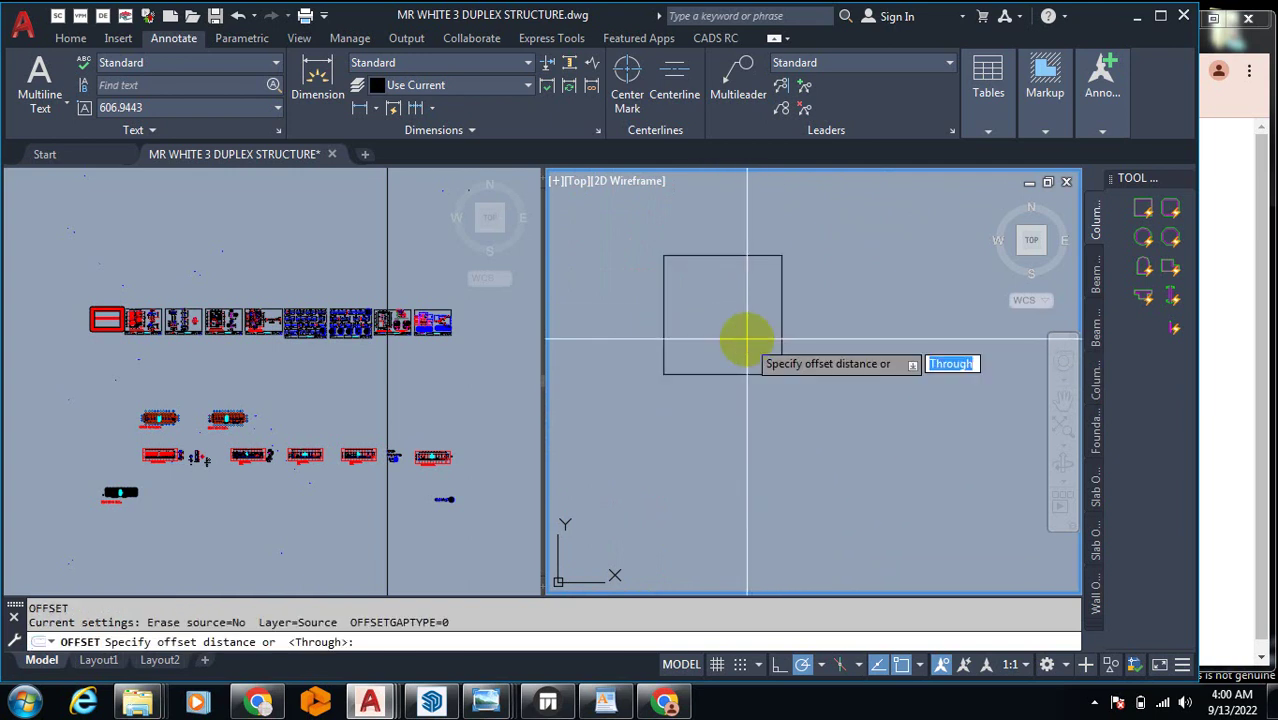
text(25)
key(Return)
click(773, 319)
click(733, 322)
click(736, 258)
click(716, 302)
click(667, 342)
click(700, 340)
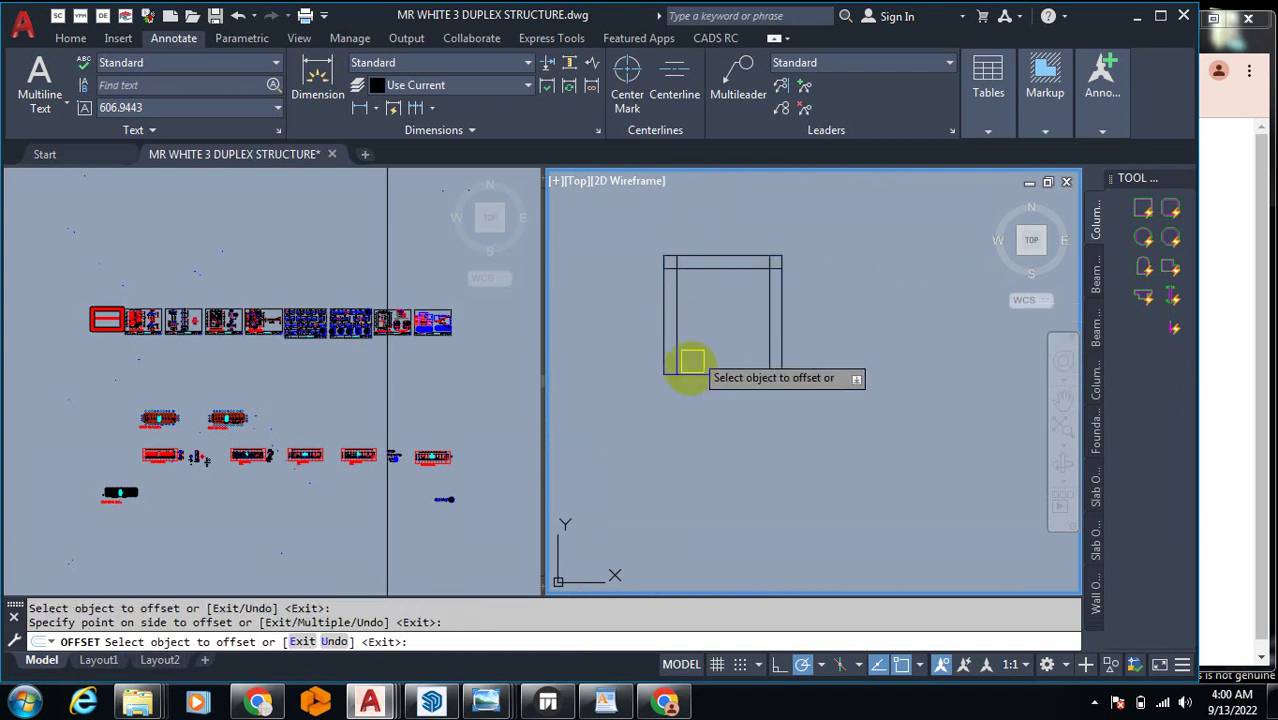
key(Escape)
Step: Fillet the inner lines into clean closed corners of the inner square
scroll(688, 376, up, 2)
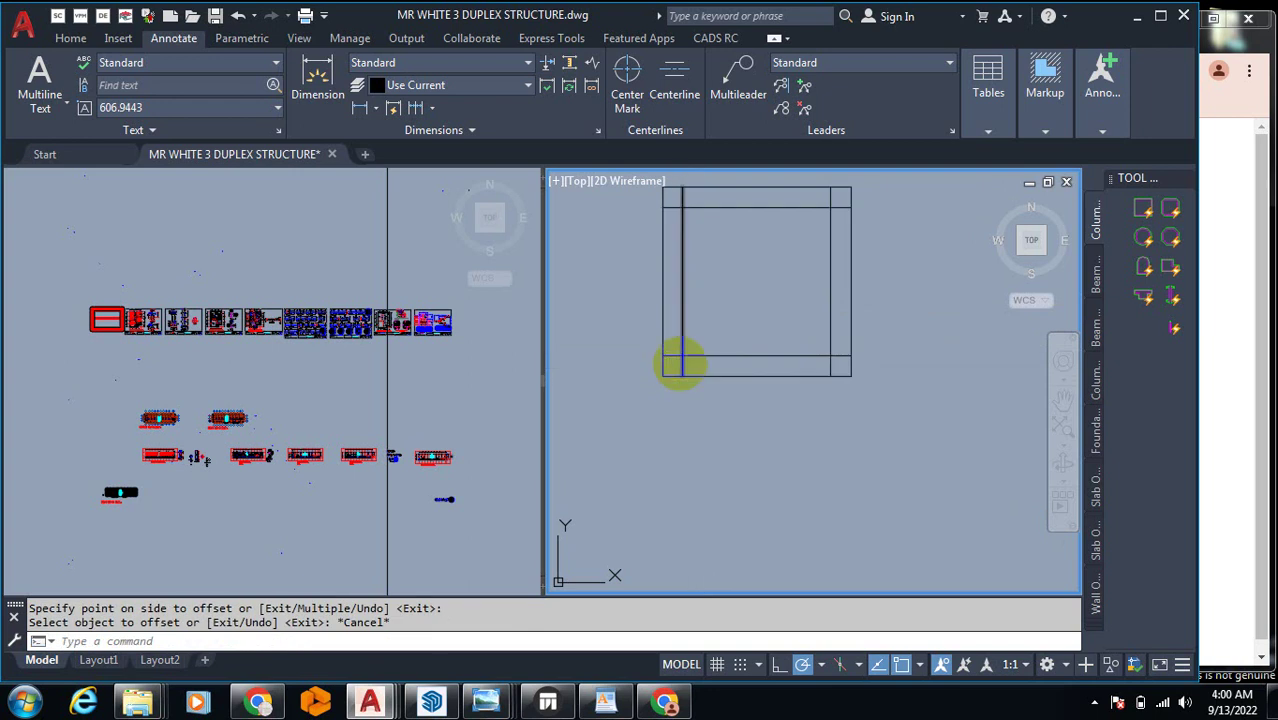
text(f)
key(Return)
click(688, 333)
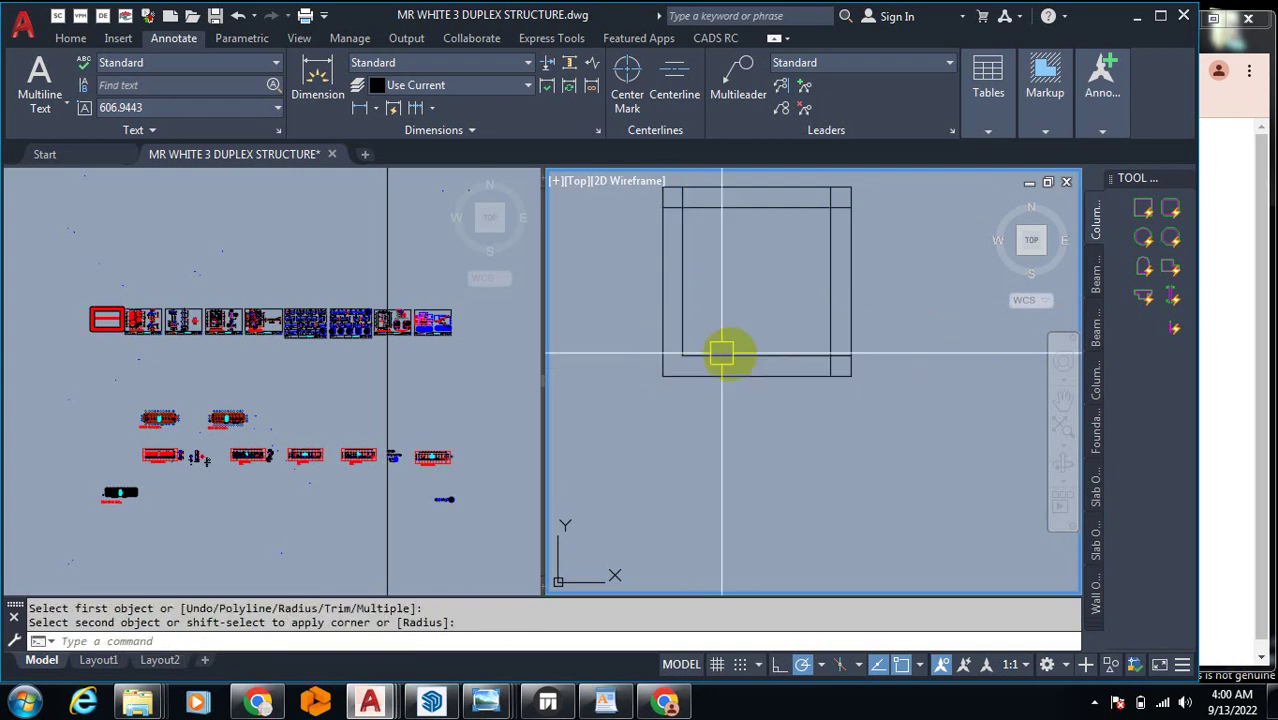
key(Return)
click(779, 355)
click(824, 288)
key(Return)
click(790, 211)
click(826, 250)
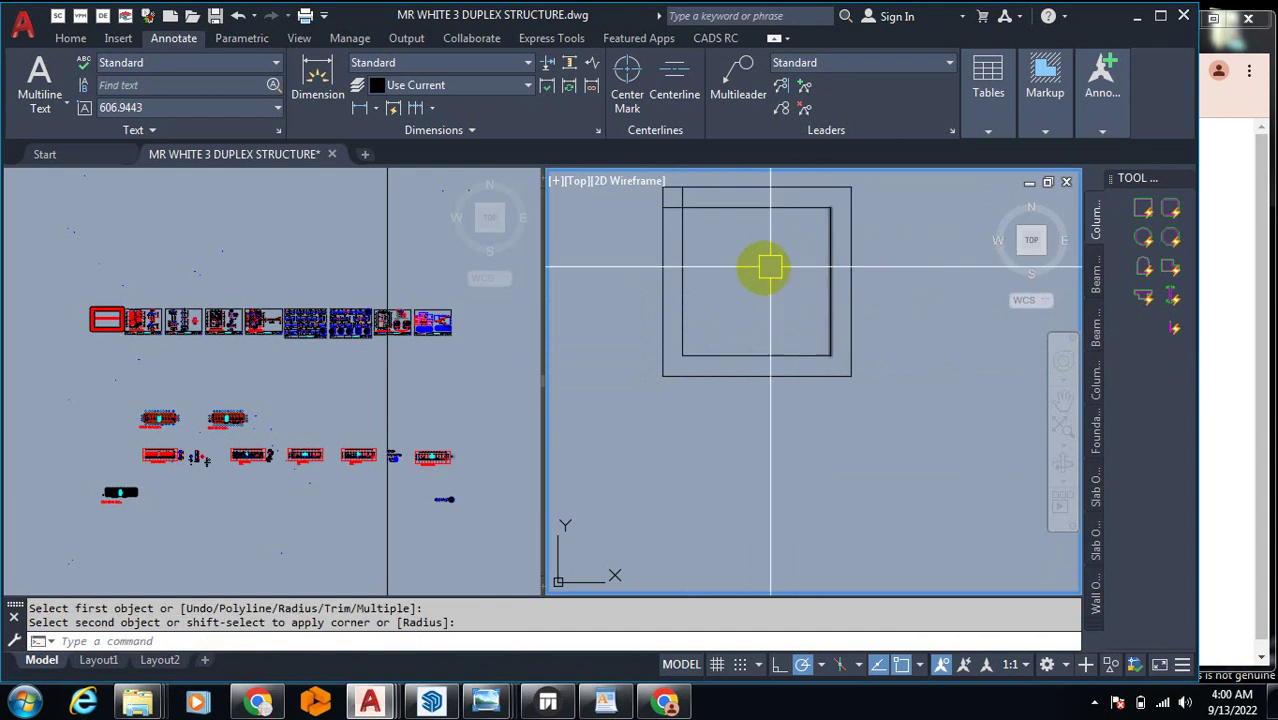
text(D)
key(Escape)
key(Return)
click(690, 222)
click(745, 209)
scroll(856, 284, down, 10)
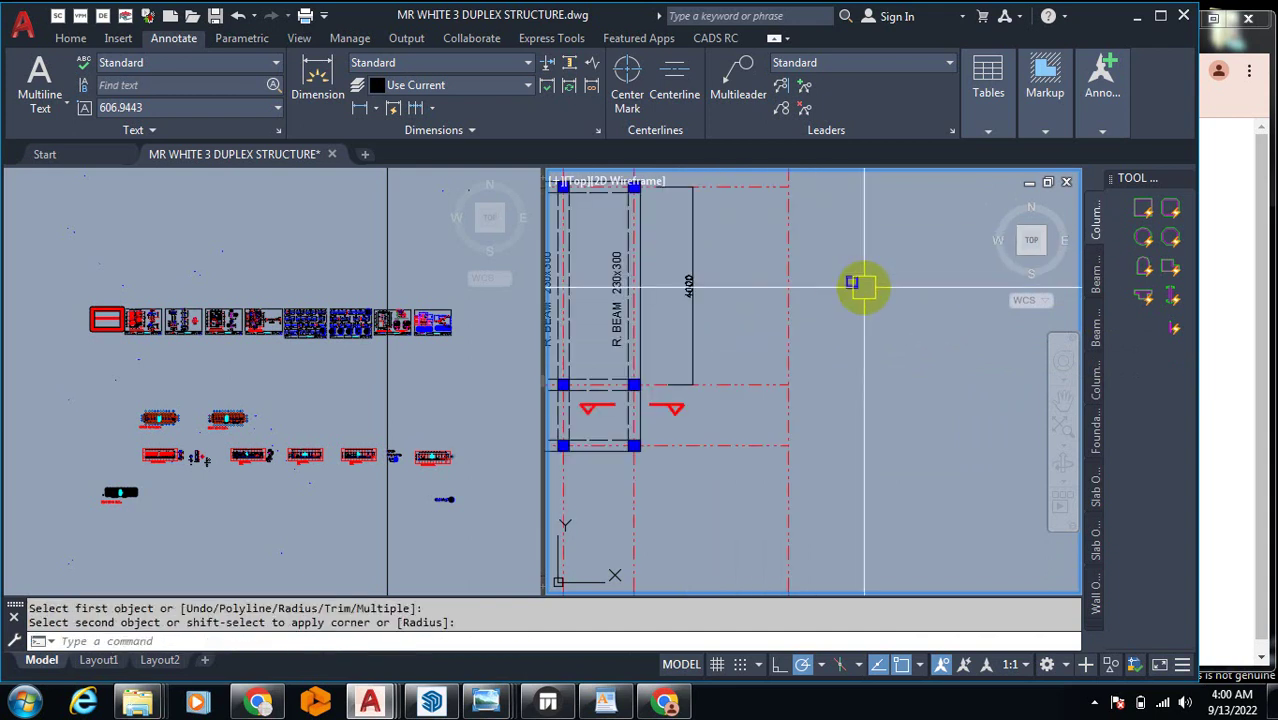
scroll(700, 315, up, 5)
scroll(813, 322, down, 2)
scroll(990, 285, up, 6)
scroll(958, 299, up, 6)
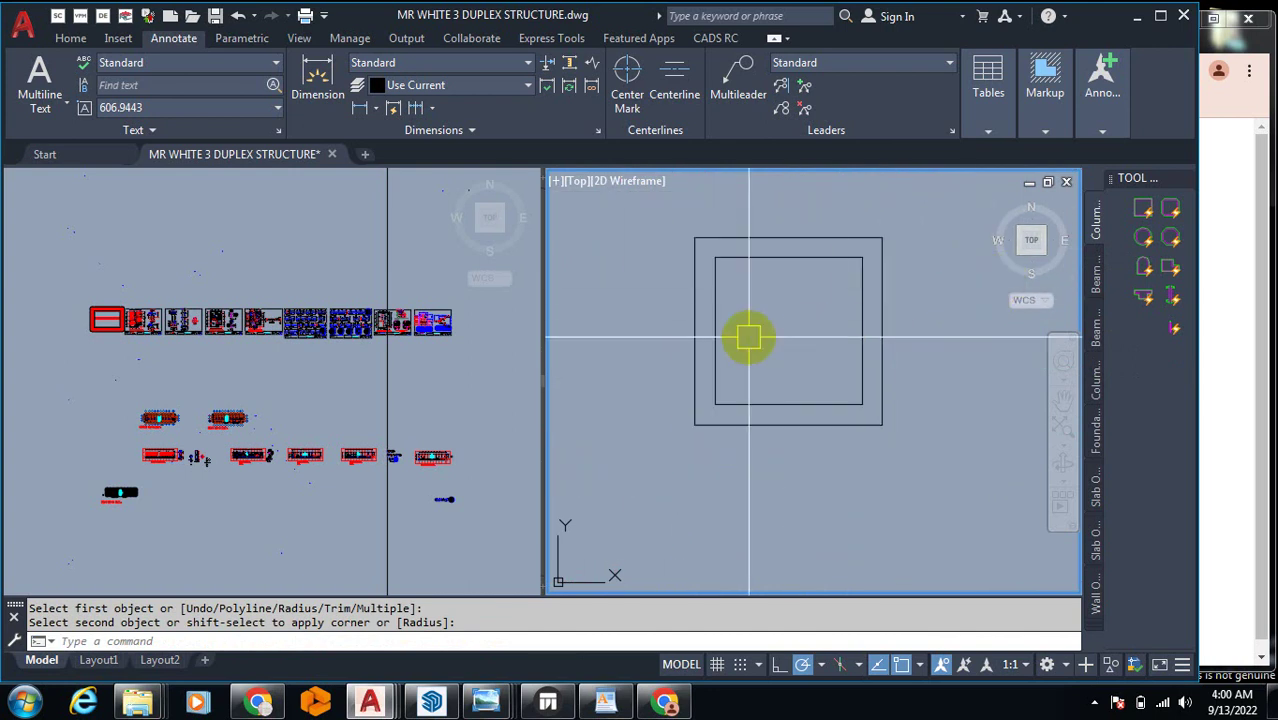
Step: Place a solid rebar donut, outside diameter 1, at the inner square's bottom-left corner
text(O)
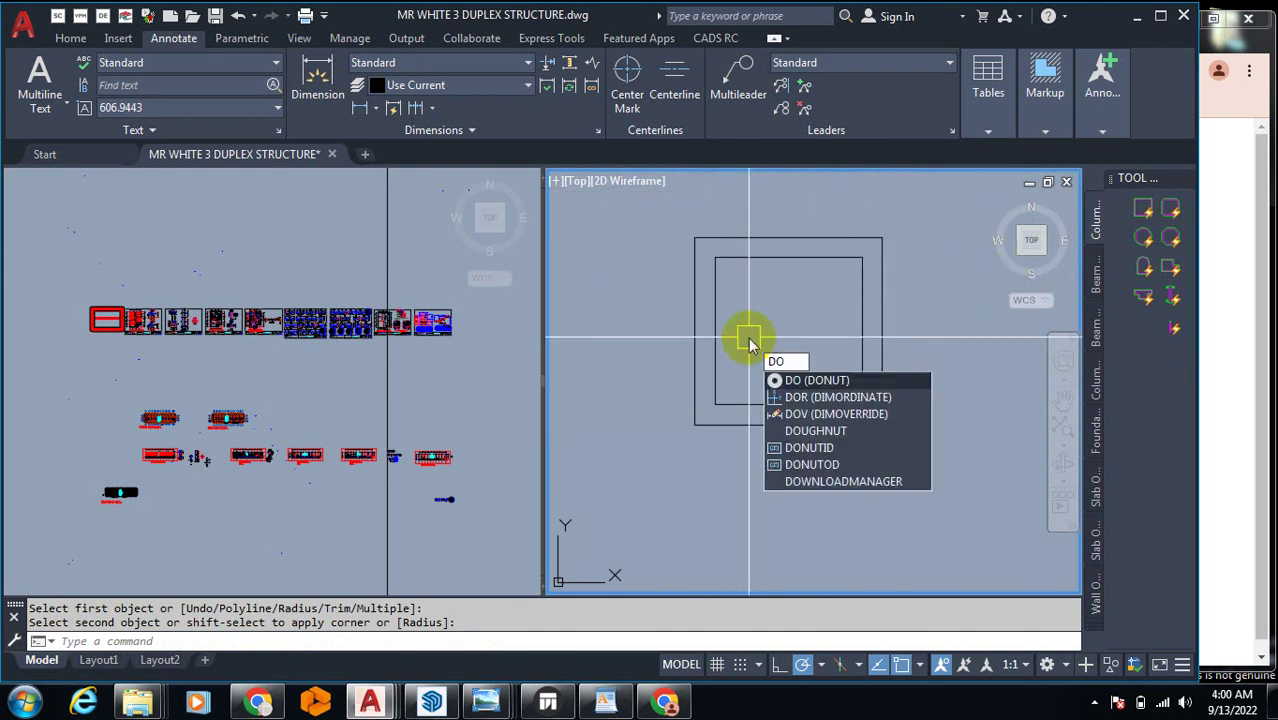
click(836, 381)
scroll(807, 371, up, 6)
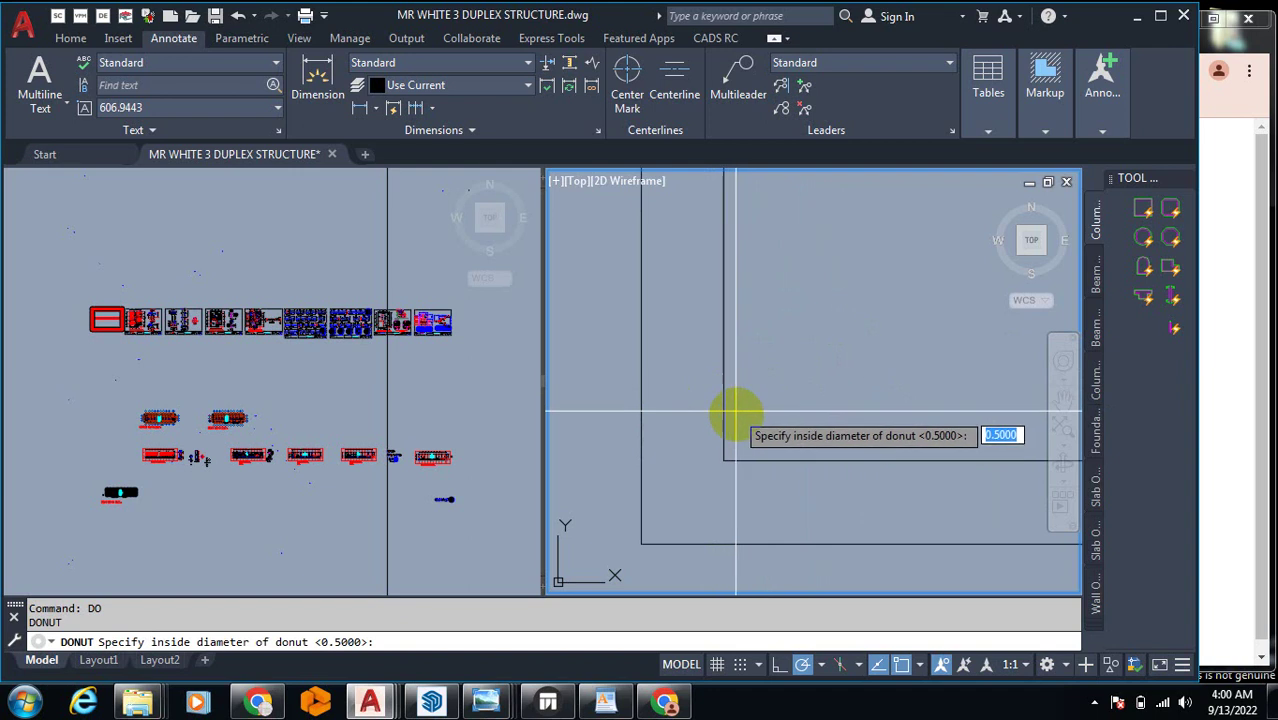
click(750, 427)
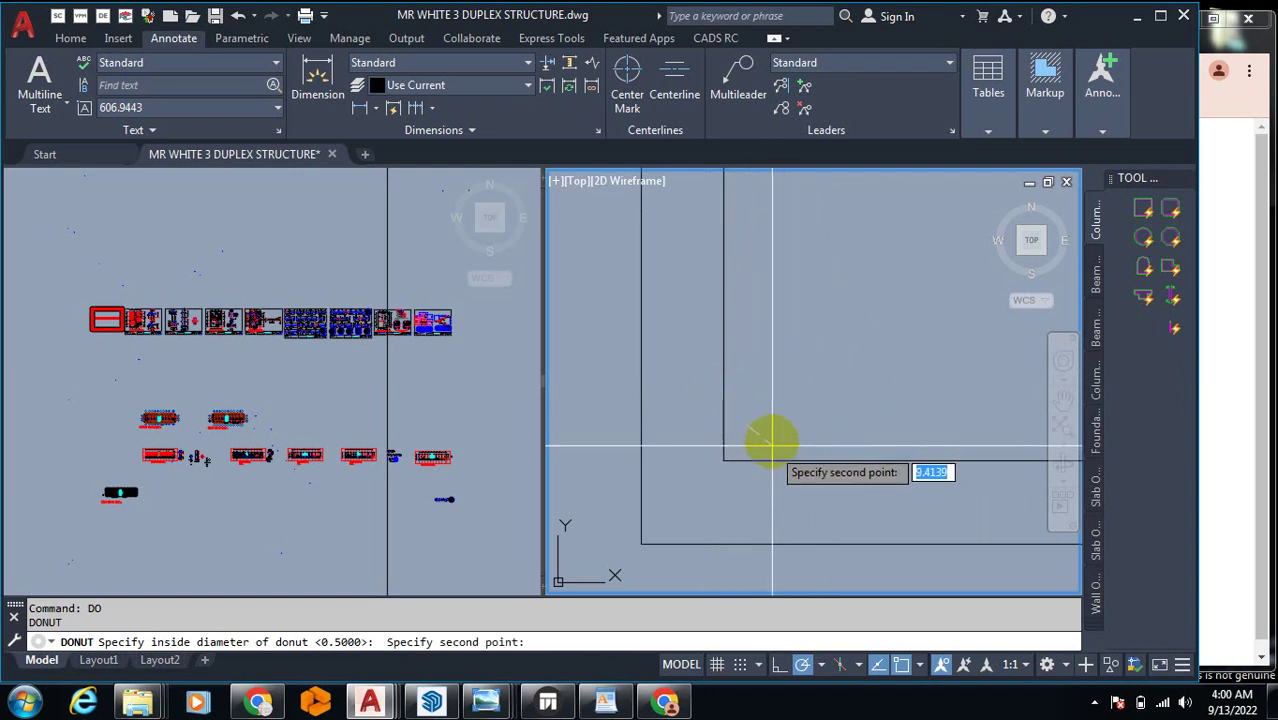
click(772, 427)
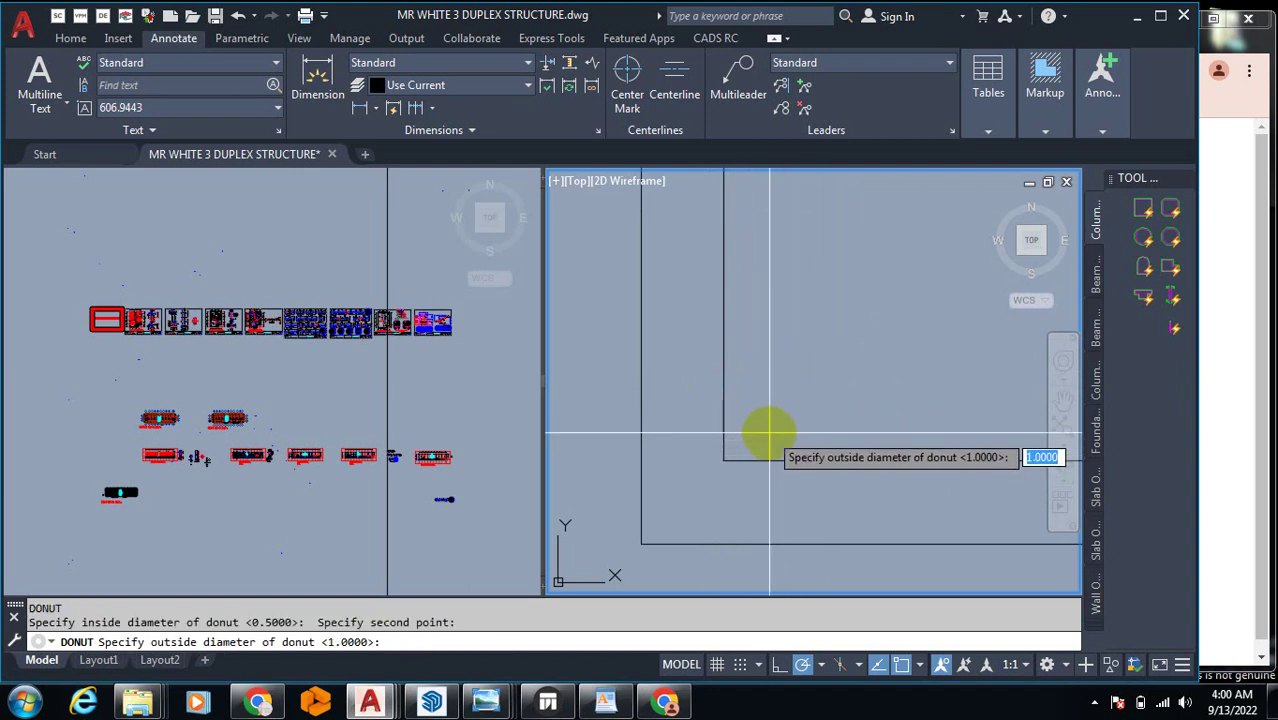
key(Return)
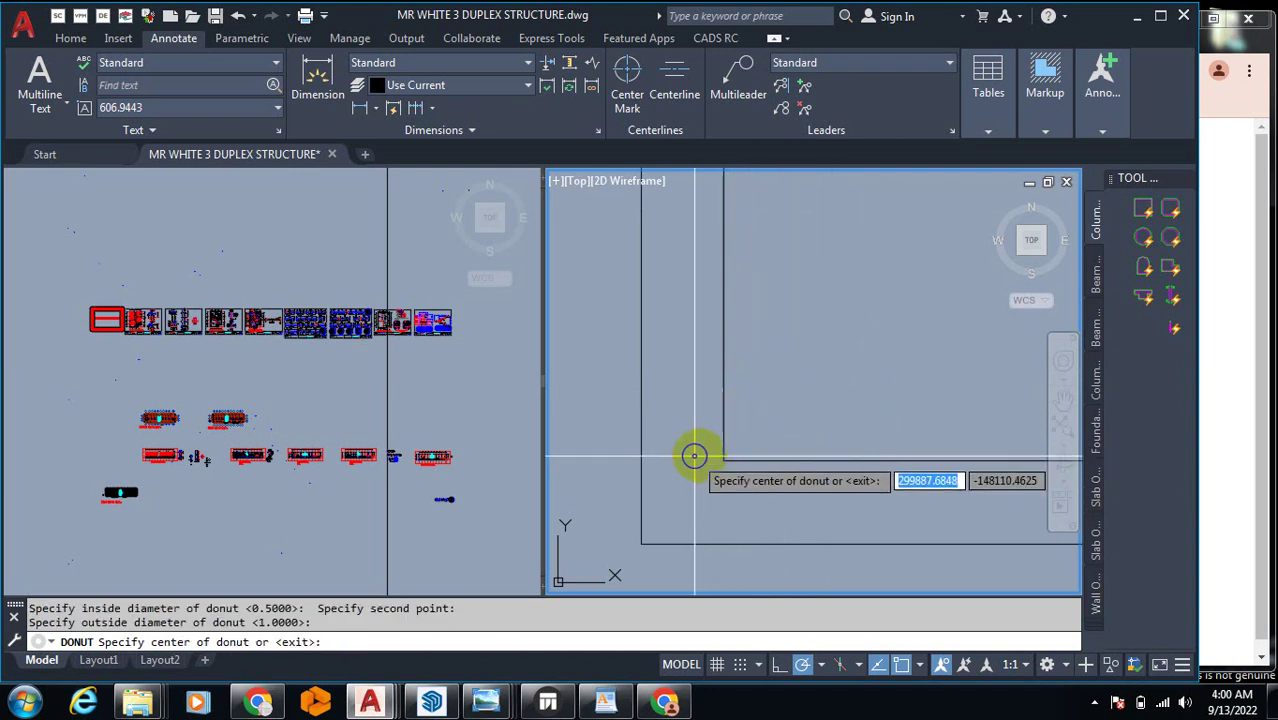
click(782, 432)
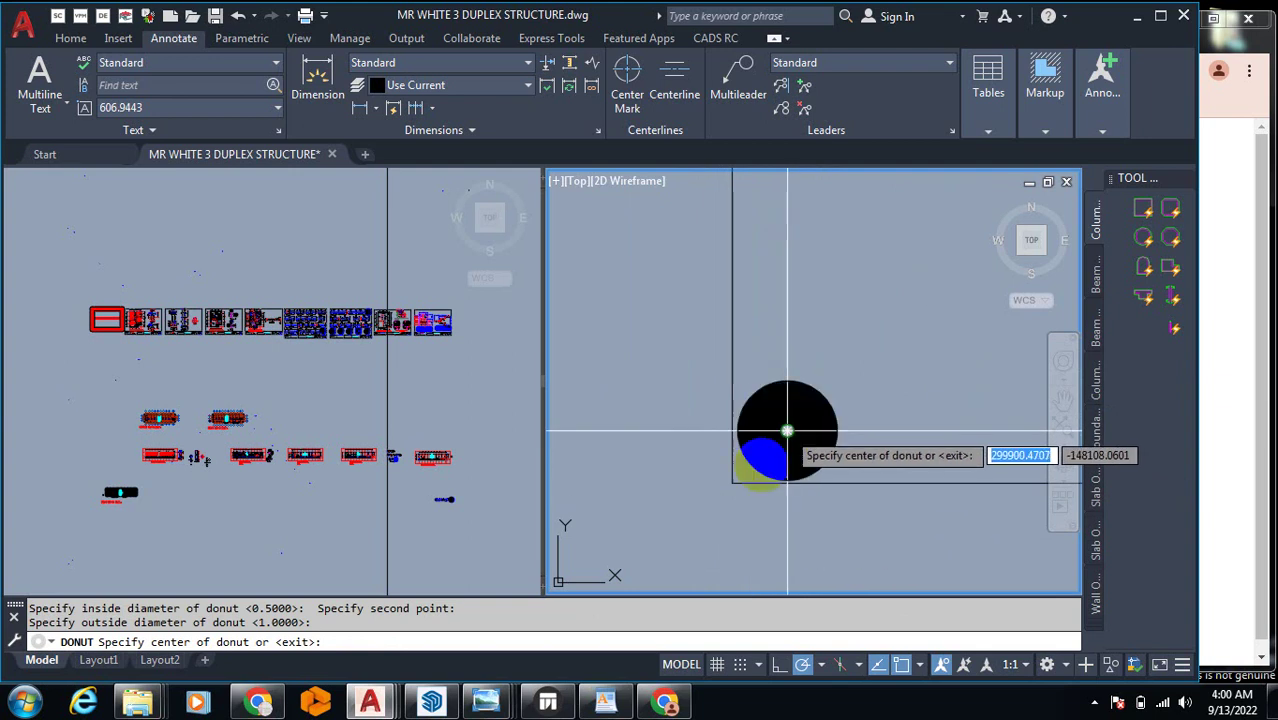
scroll(685, 467, down, 1)
scroll(685, 467, down, 2)
key(Escape)
scroll(700, 440, up, 1)
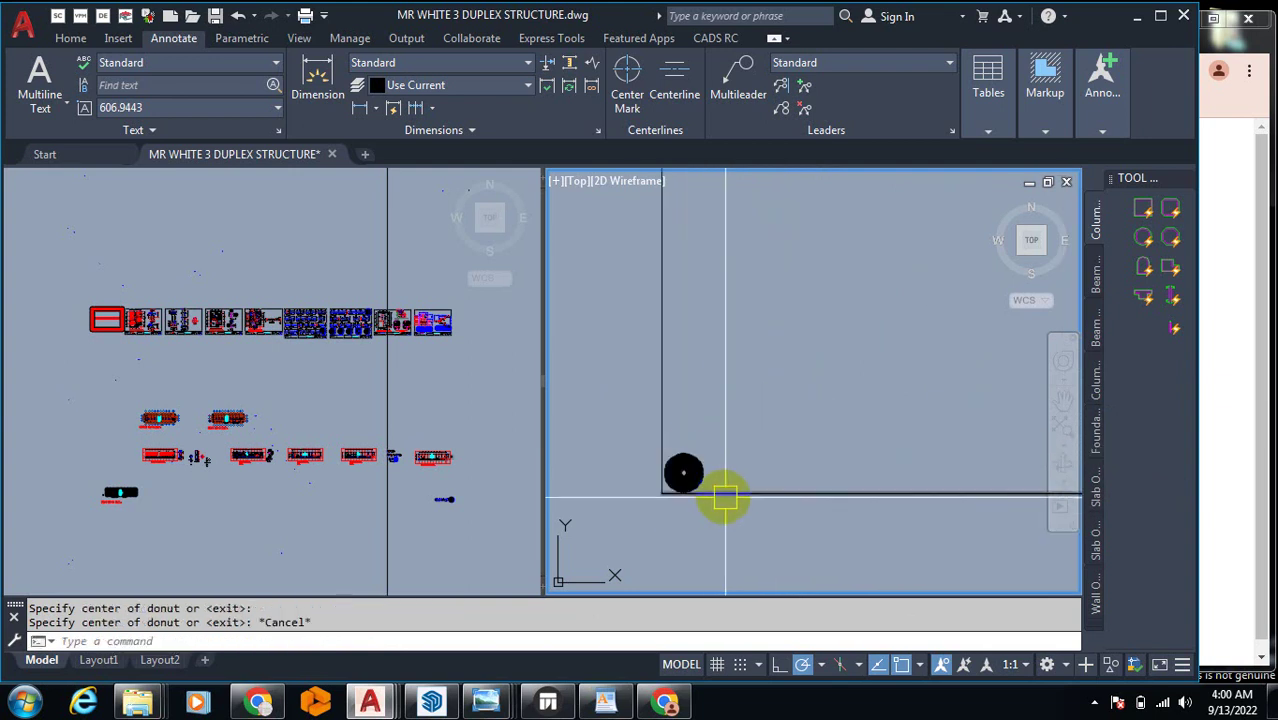
Step: Copy the rebar donut to the three remaining inner-square corners
text(co)
key(Return)
click(712, 470)
click(712, 470)
scroll(710, 488, up, 2)
scroll(884, 499, down, 2)
scroll(833, 479, up, 2)
scroll(840, 510, down, 1)
click(675, 548)
scroll(810, 420, up, 2)
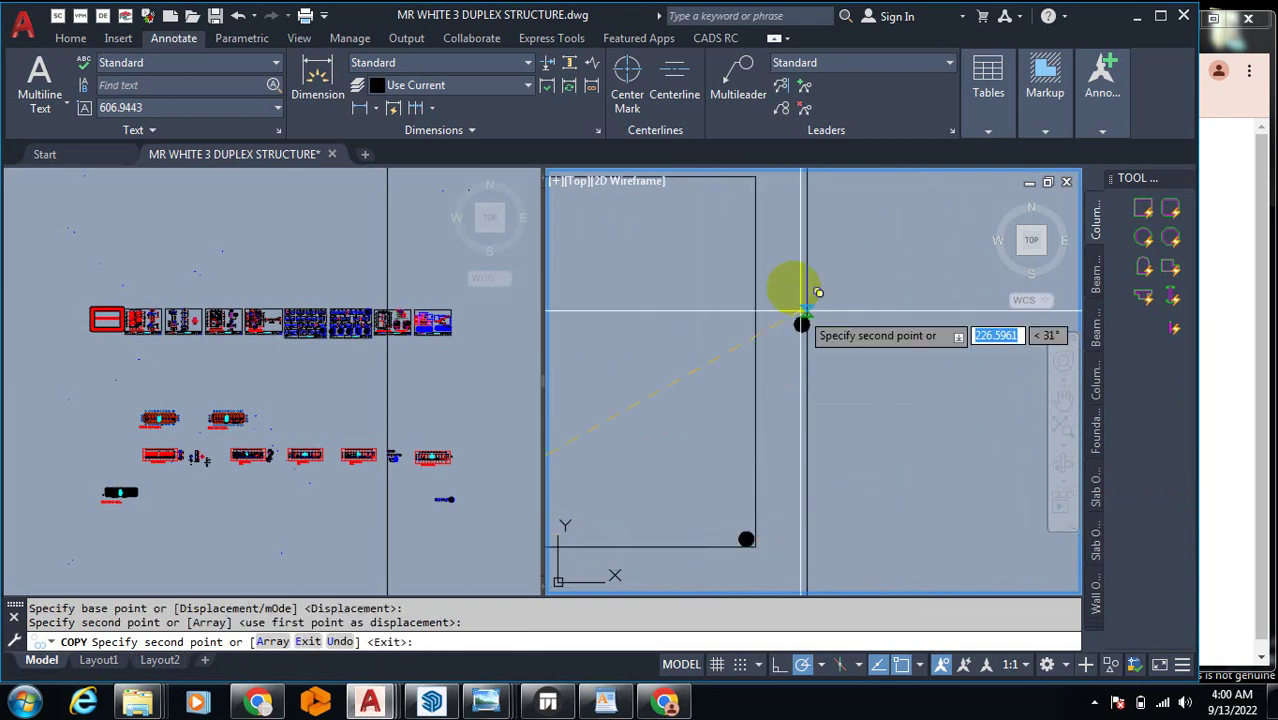
scroll(756, 300, up, 3)
scroll(765, 295, down, 2)
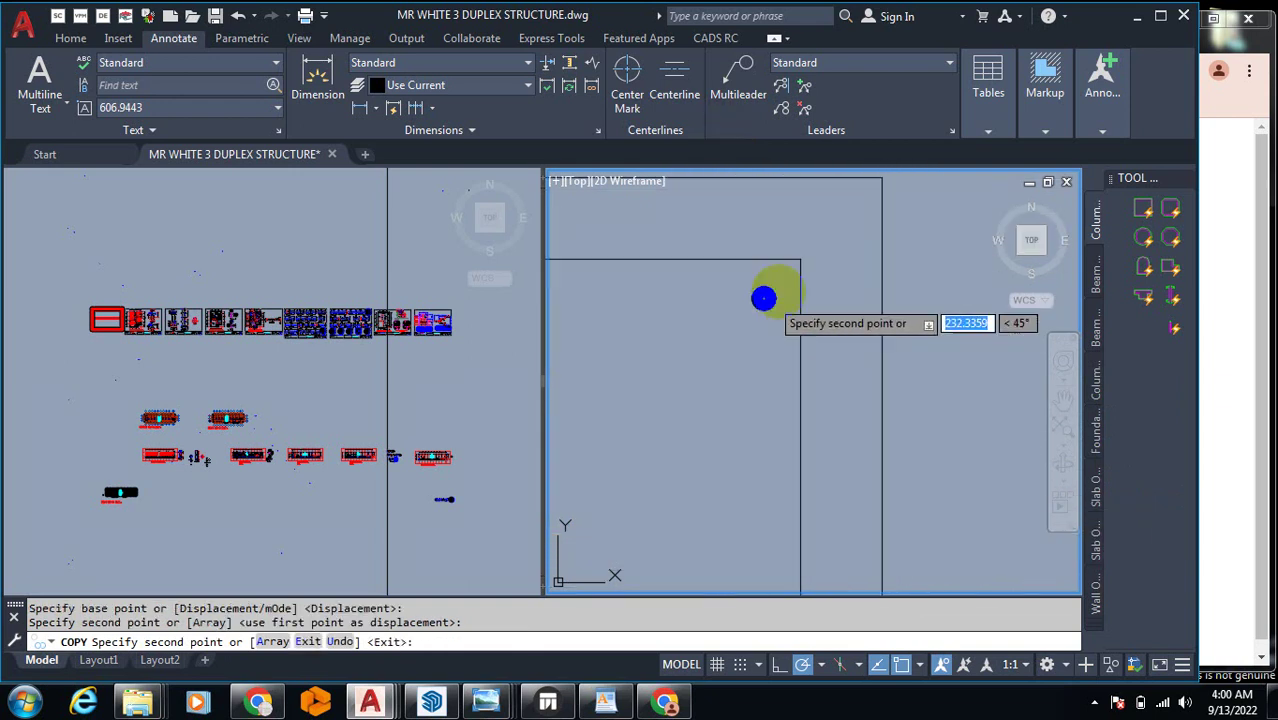
click(793, 274)
scroll(776, 285, down, 2)
scroll(622, 277, up, 3)
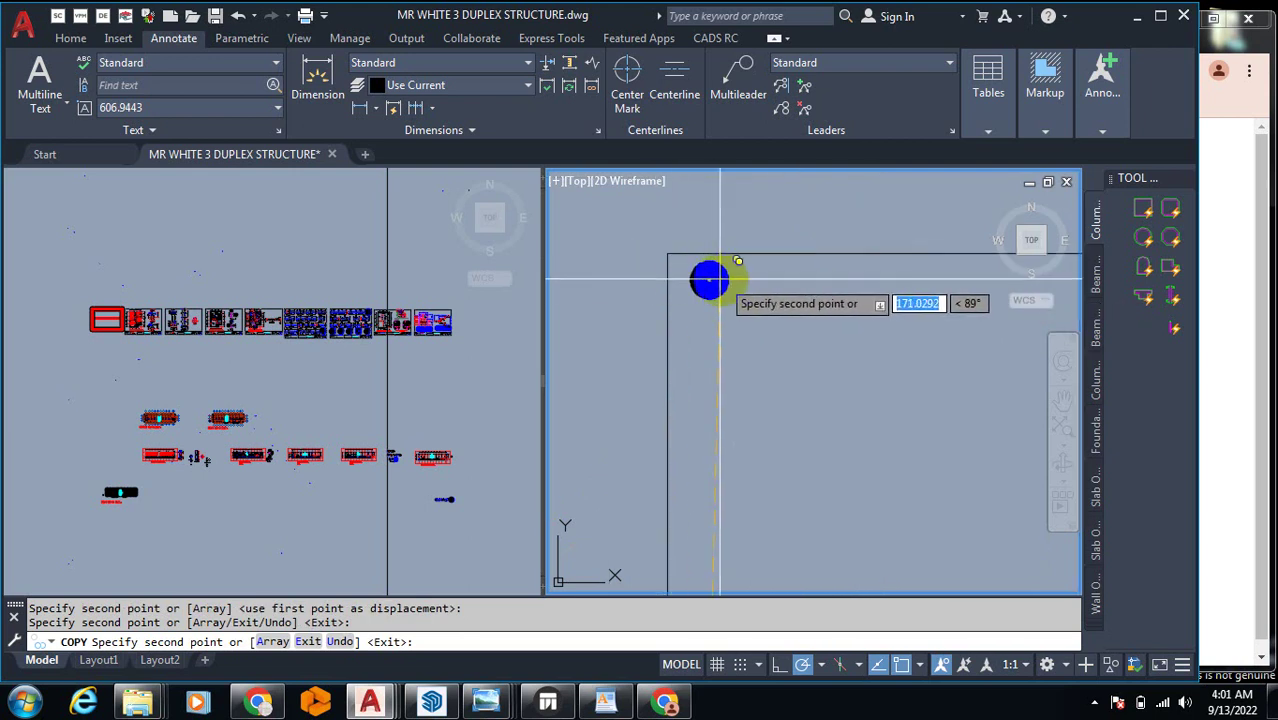
click(702, 279)
scroll(690, 285, down, 4)
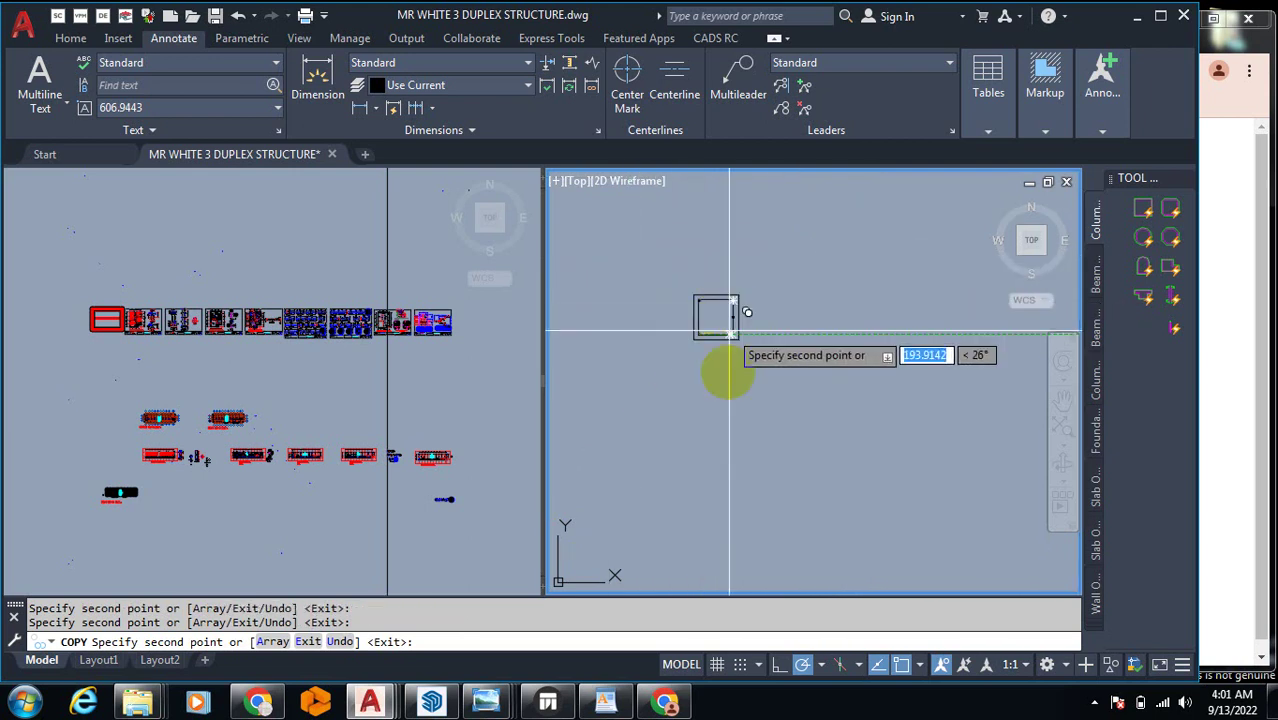
key(Escape)
scroll(713, 320, up, 5)
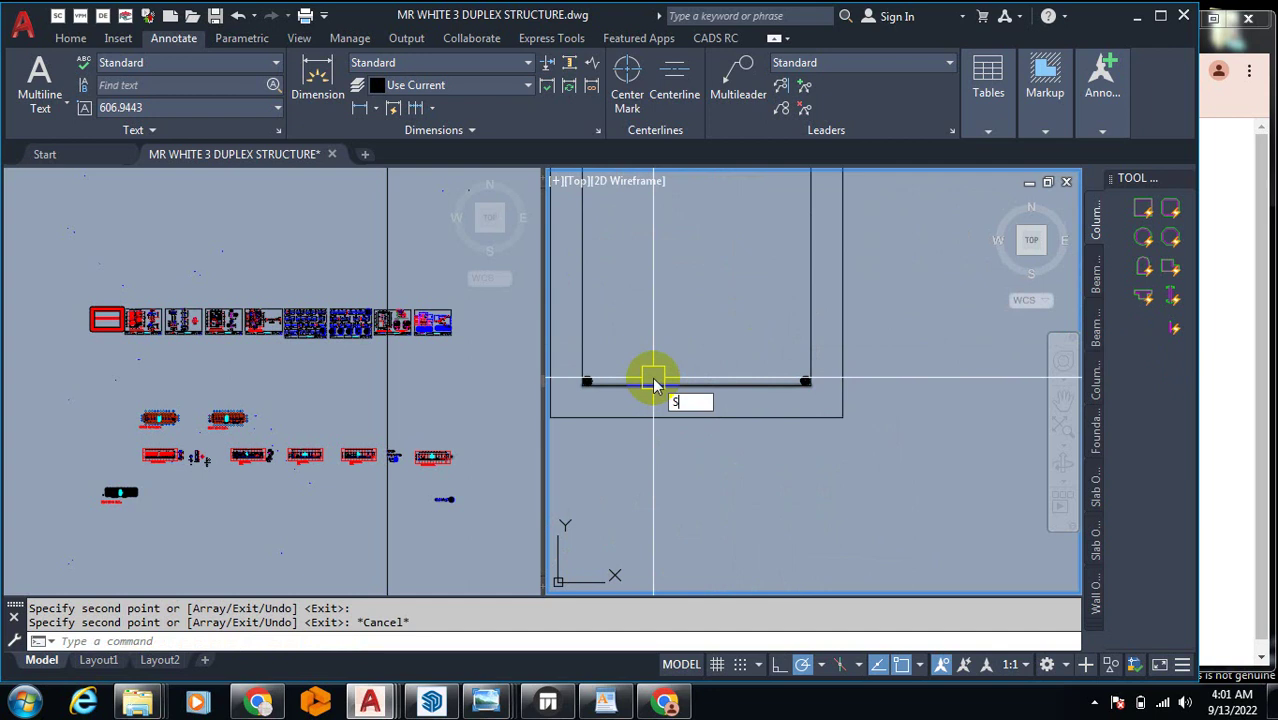
text(sc)
key(Return)
Step: Rescale the corner rebar donut, shrinking the oversized one back down
click(599, 380)
key(Return)
click(622, 367)
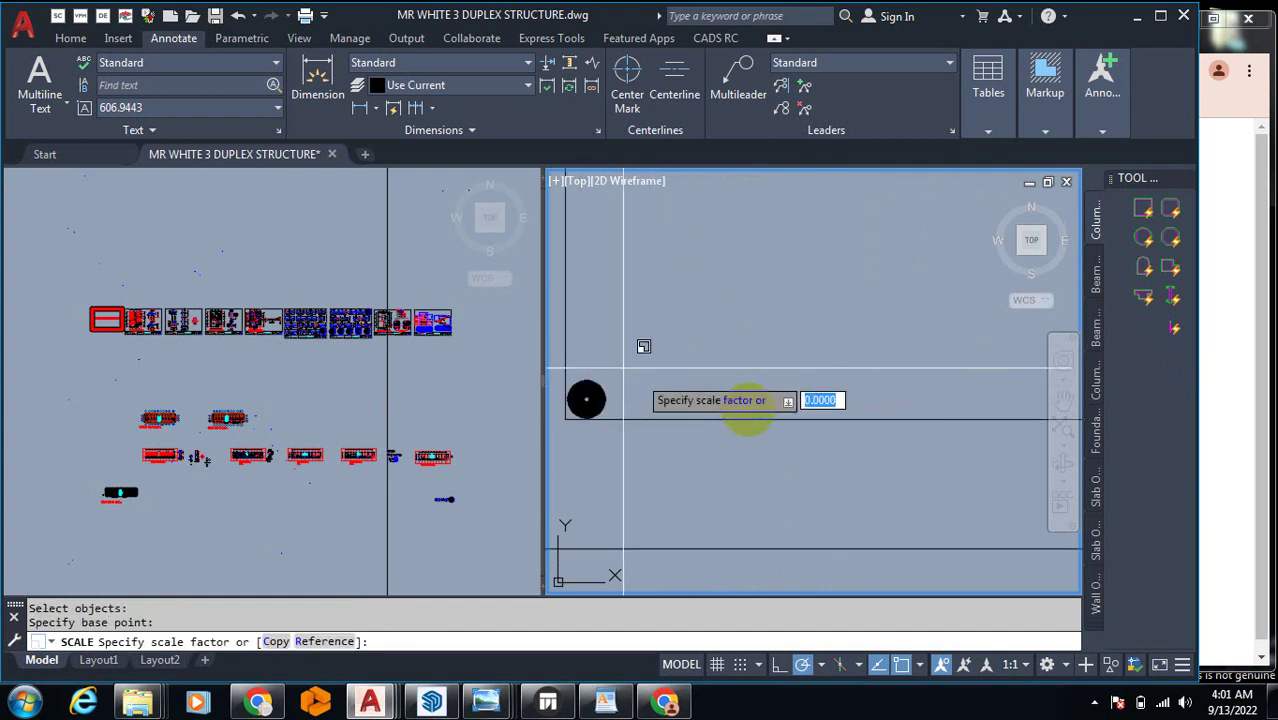
scroll(781, 463, down, 3)
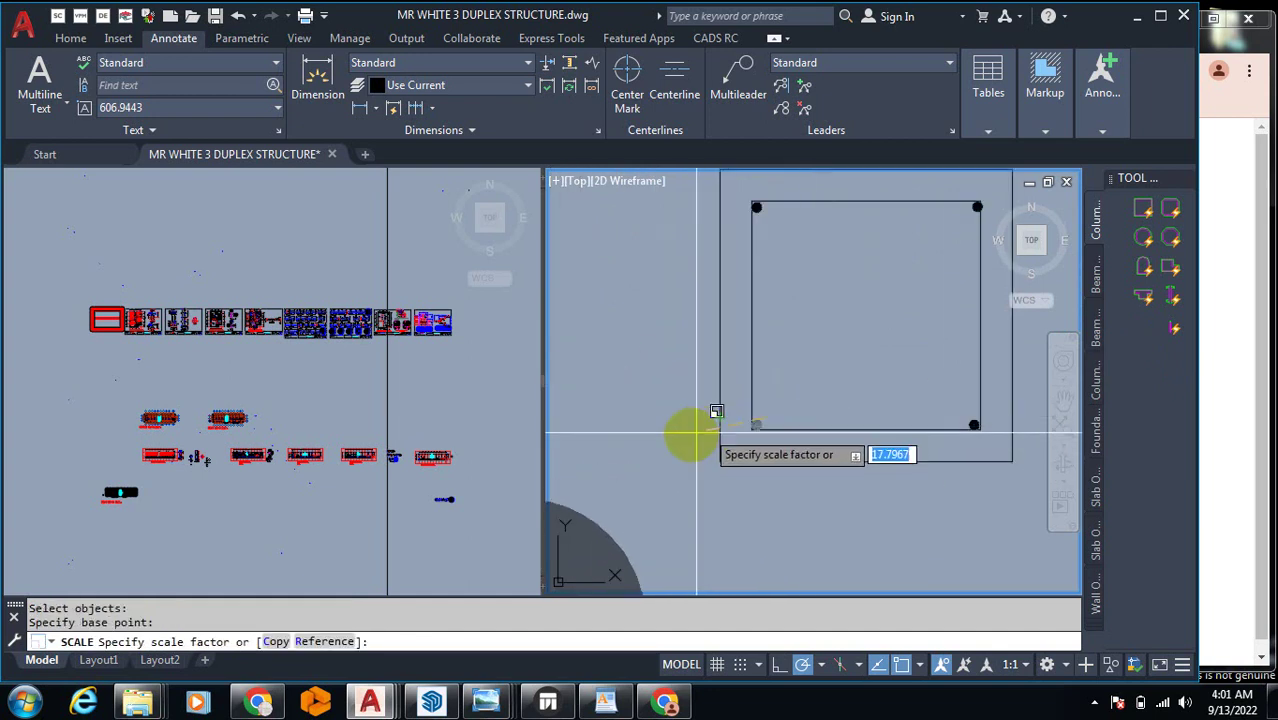
scroll(770, 428, down, 5)
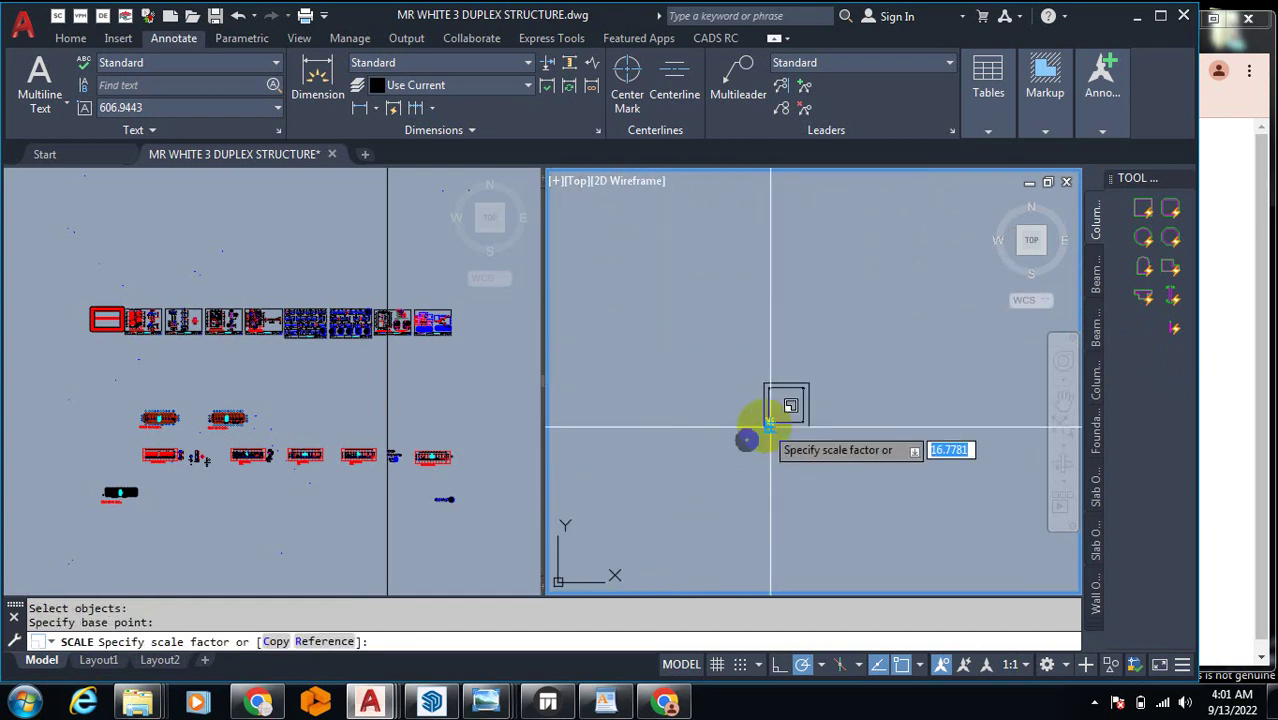
click(770, 428)
scroll(745, 470, up, 5)
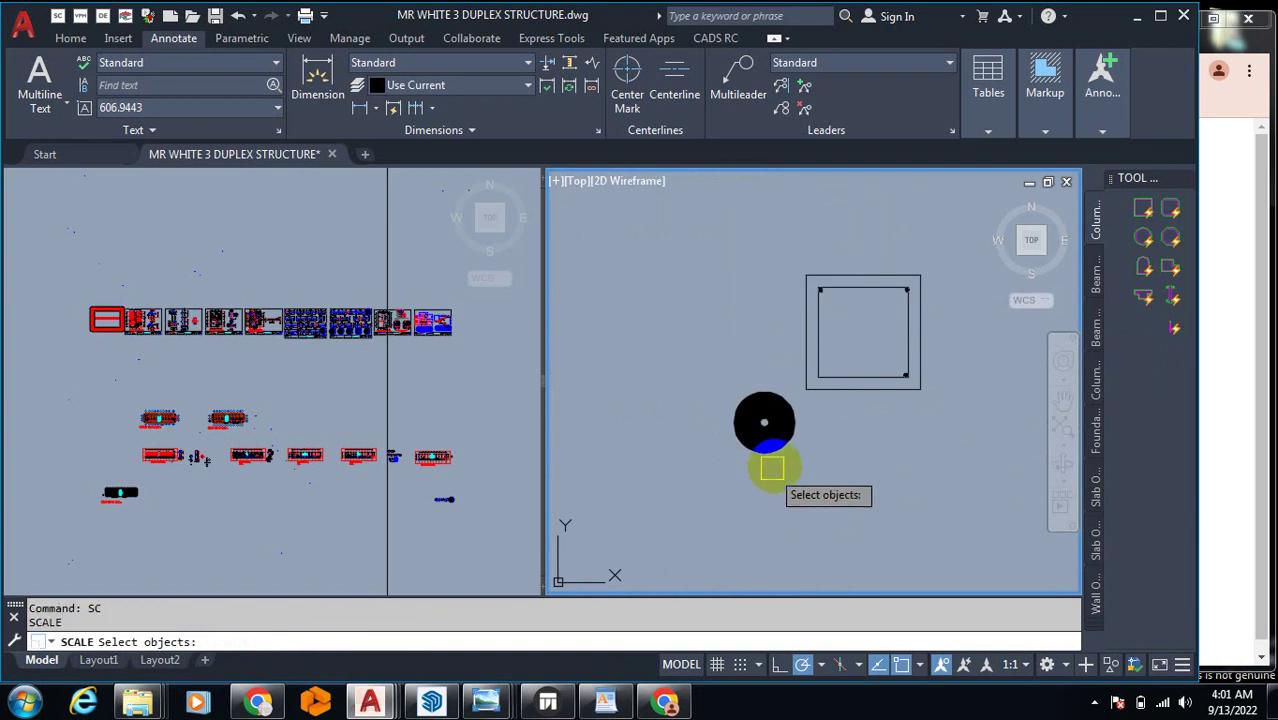
key(Return)
click(787, 483)
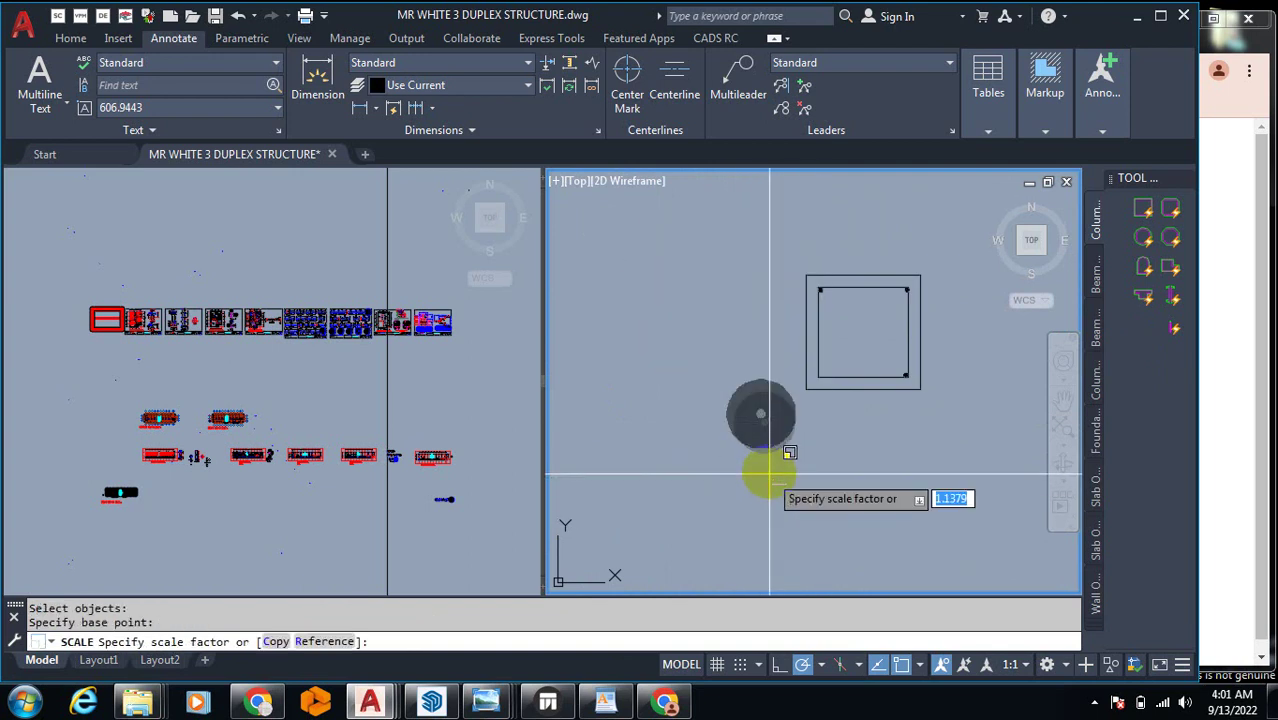
click(791, 490)
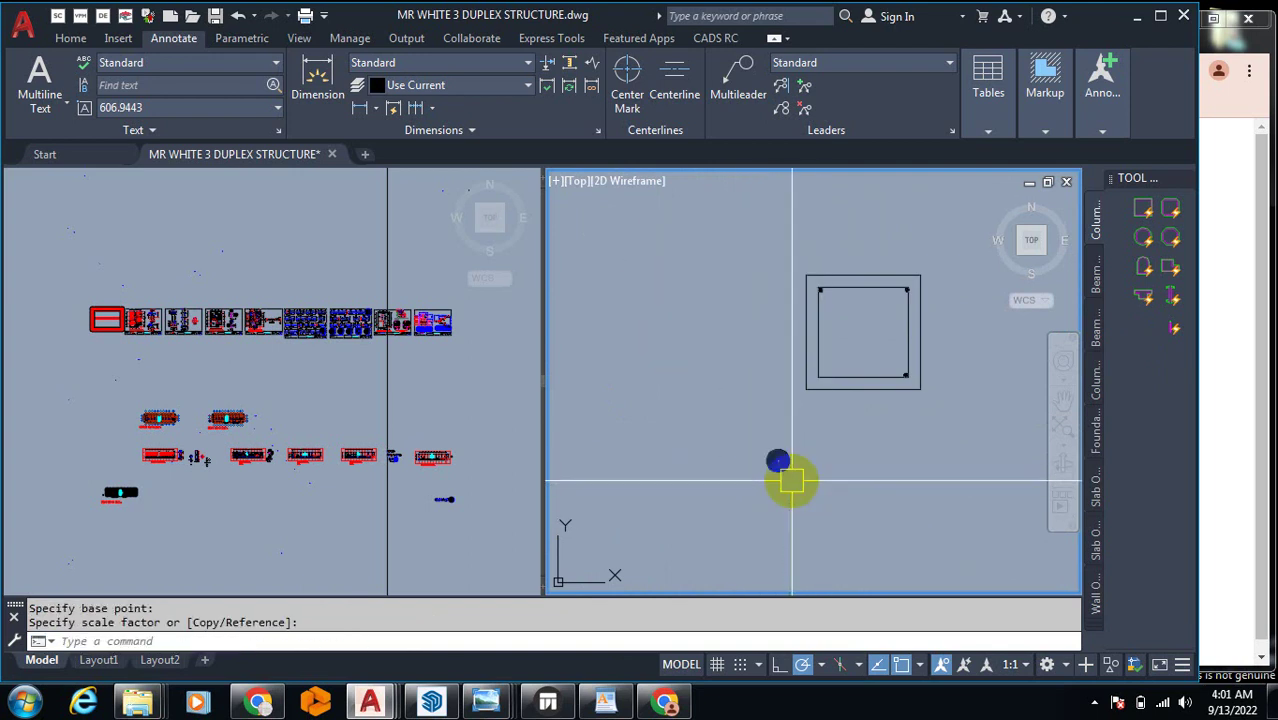
Step: Move the resized donut inside the column's inner square
key(Return)
click(752, 500)
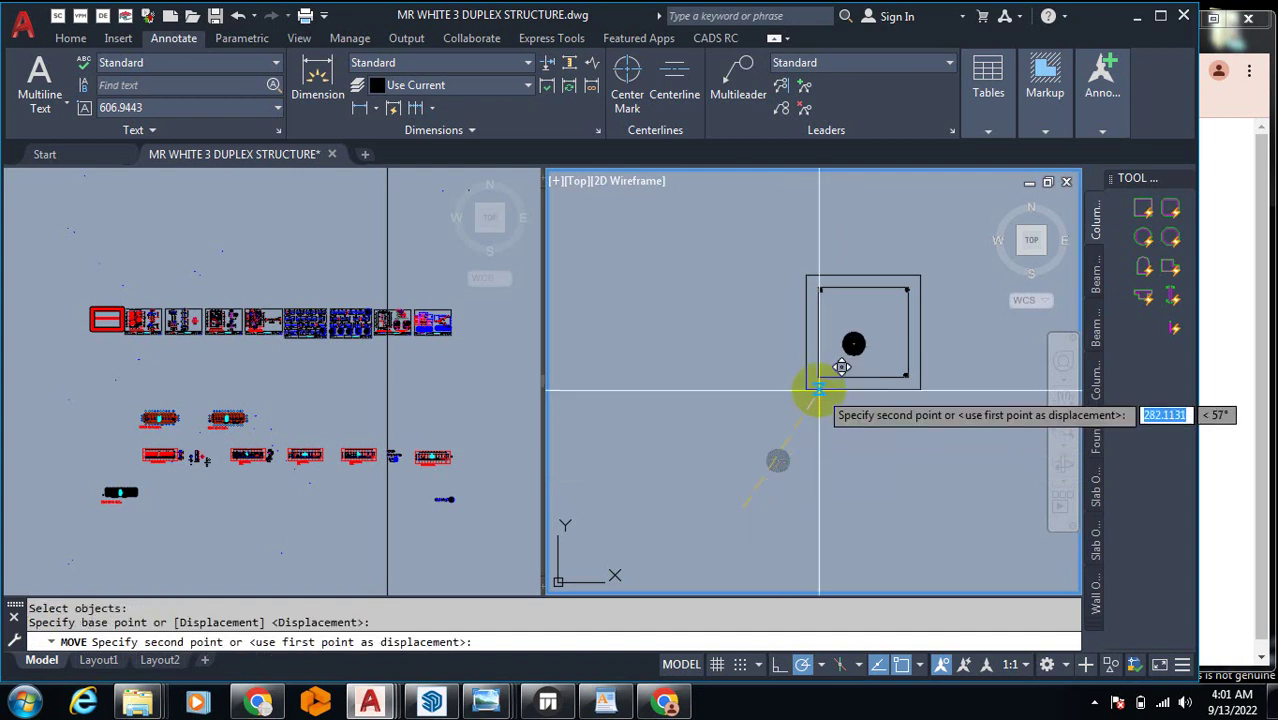
scroll(760, 410, up, 2)
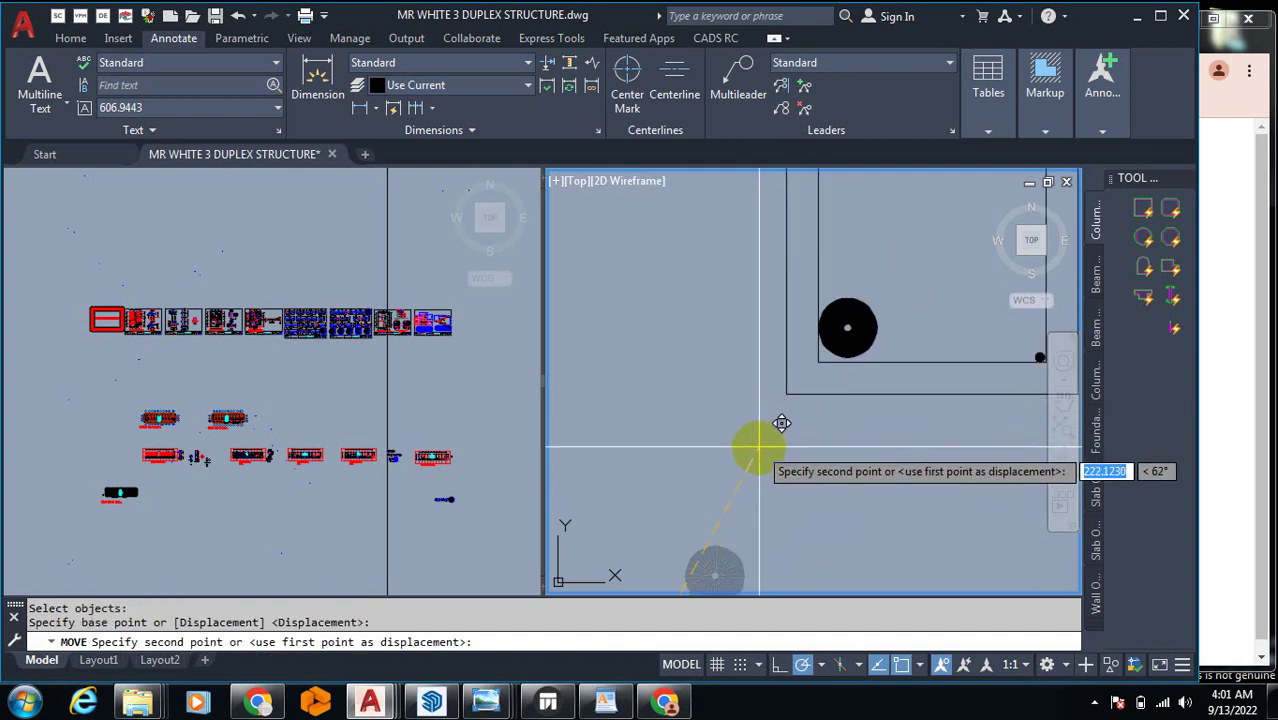
click(650, 471)
scroll(603, 502, down, 4)
scroll(760, 432, up, 4)
Step: Erase the unwanted donut near the rectangle's corner with E
text(E)
key(Return)
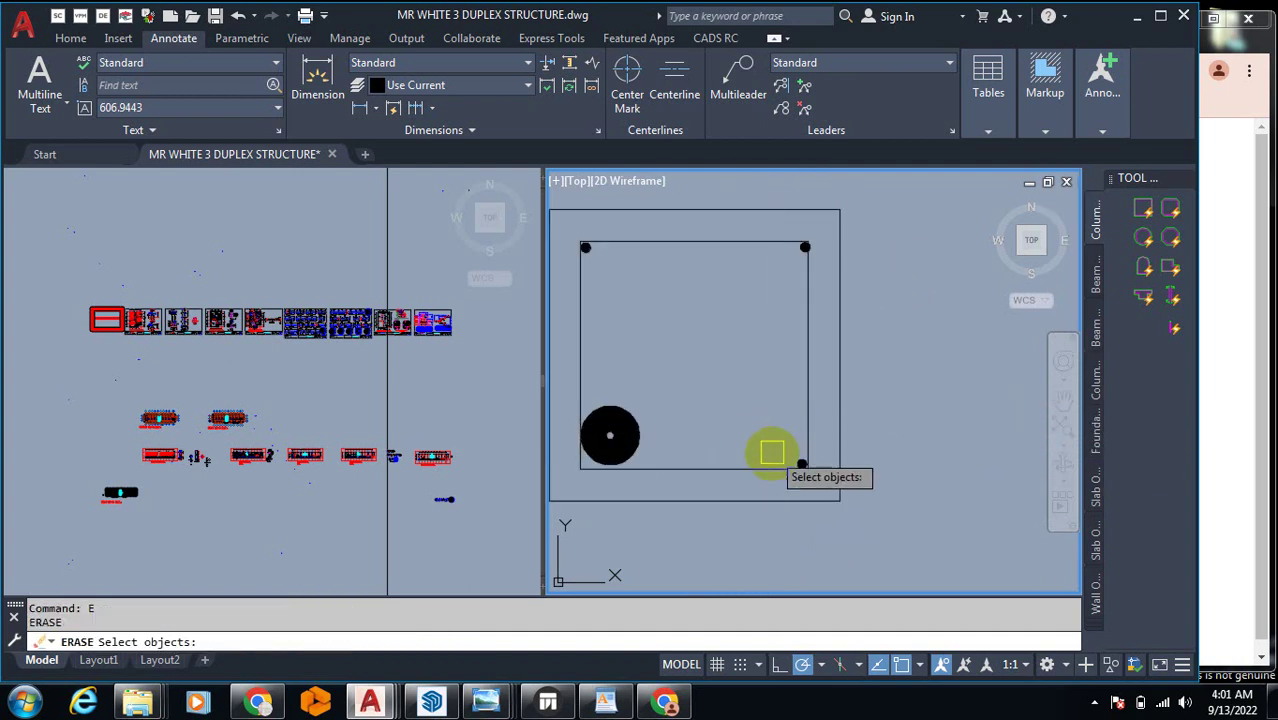
scroll(771, 447, up, 2)
click(806, 458)
scroll(795, 410, down, 3)
scroll(795, 320, up, 3)
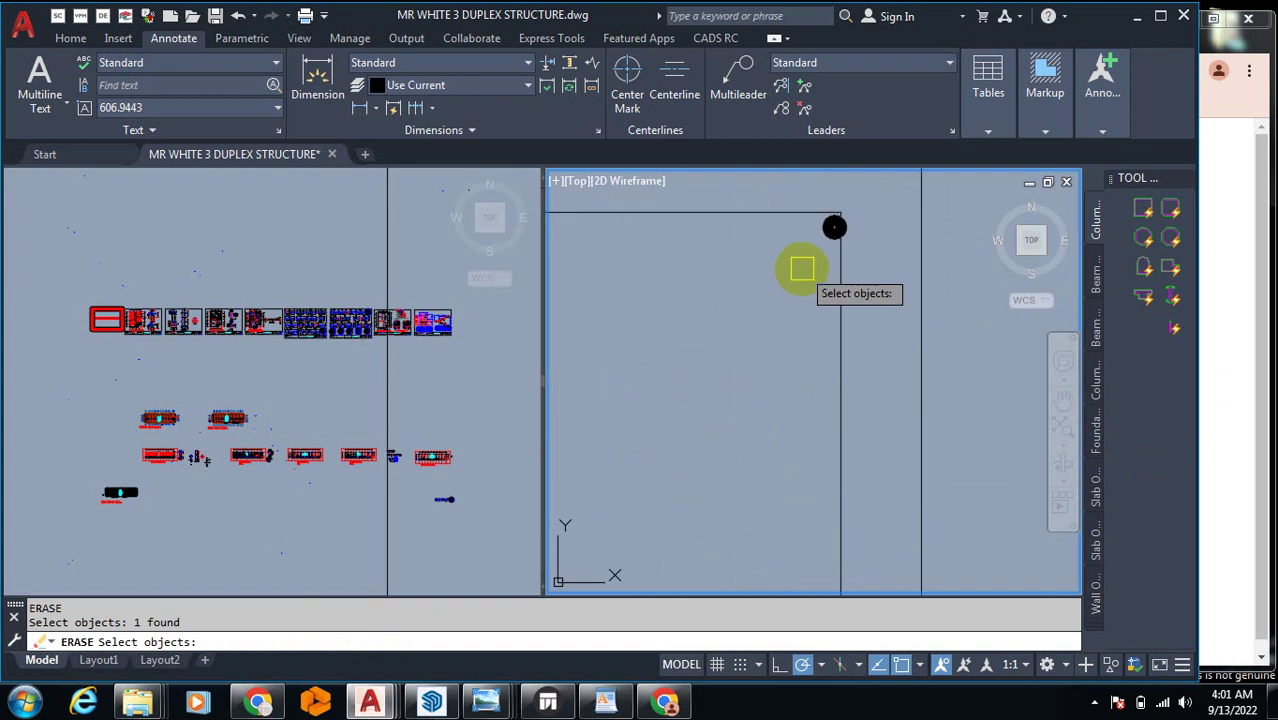
scroll(790, 335, down, 3)
scroll(660, 328, up, 3)
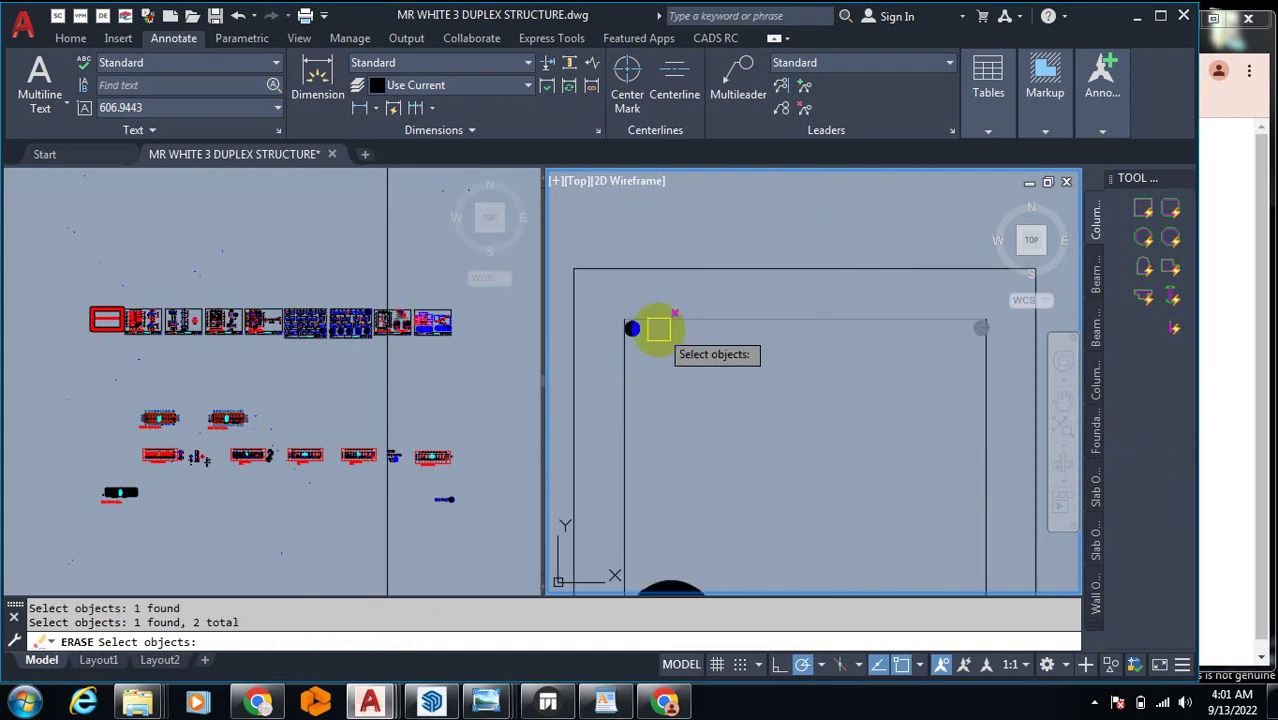
scroll(700, 410, down, 3)
Step: Copy the rebar donut into the lower-right corner of the inner rectangle
scroll(697, 422, up, 3)
click(699, 419)
scroll(708, 460, down, 3)
key(Return)
click(710, 457)
click(755, 470)
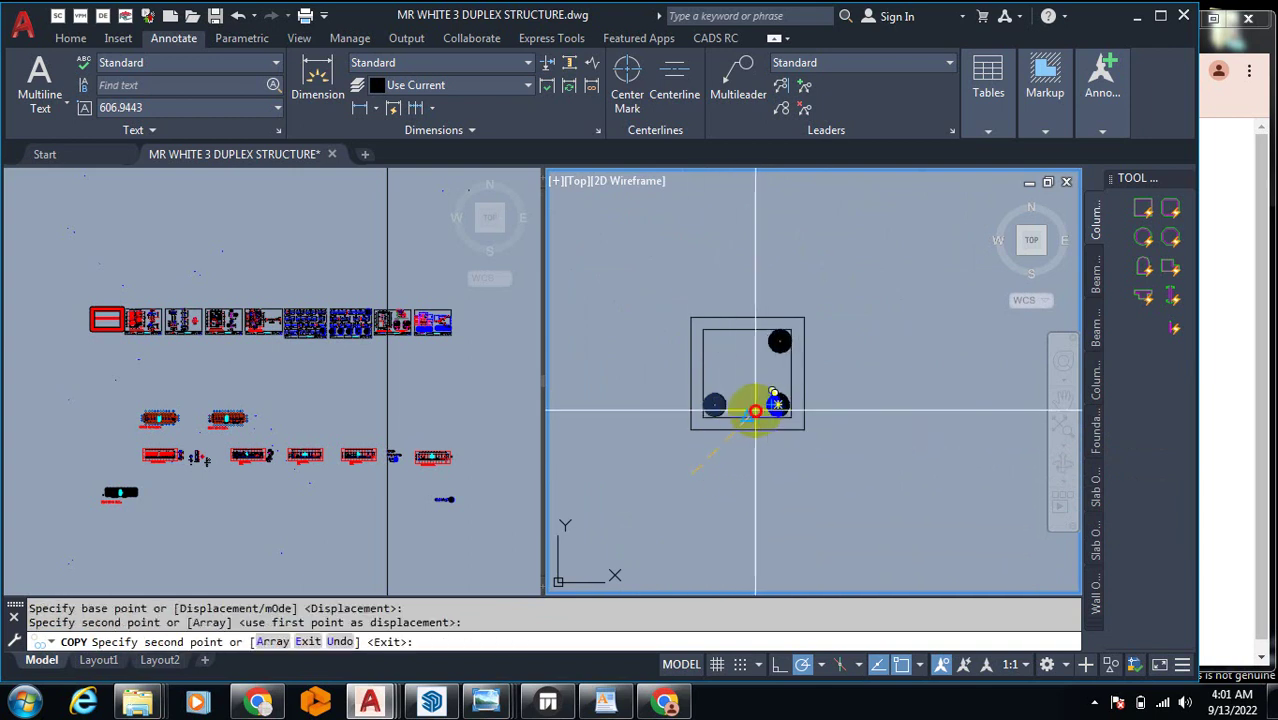
key(Escape)
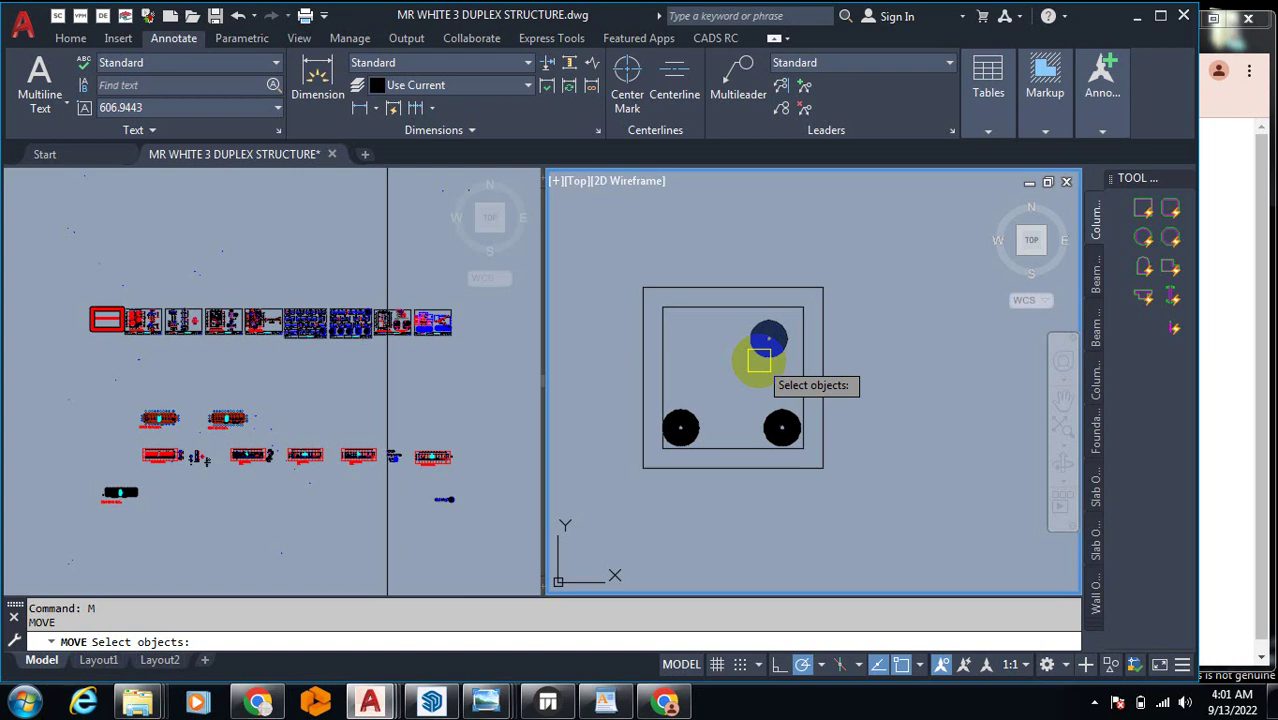
Step: Move a donut into the top-right corner and copy one into the top-left corner
key(Return)
click(720, 372)
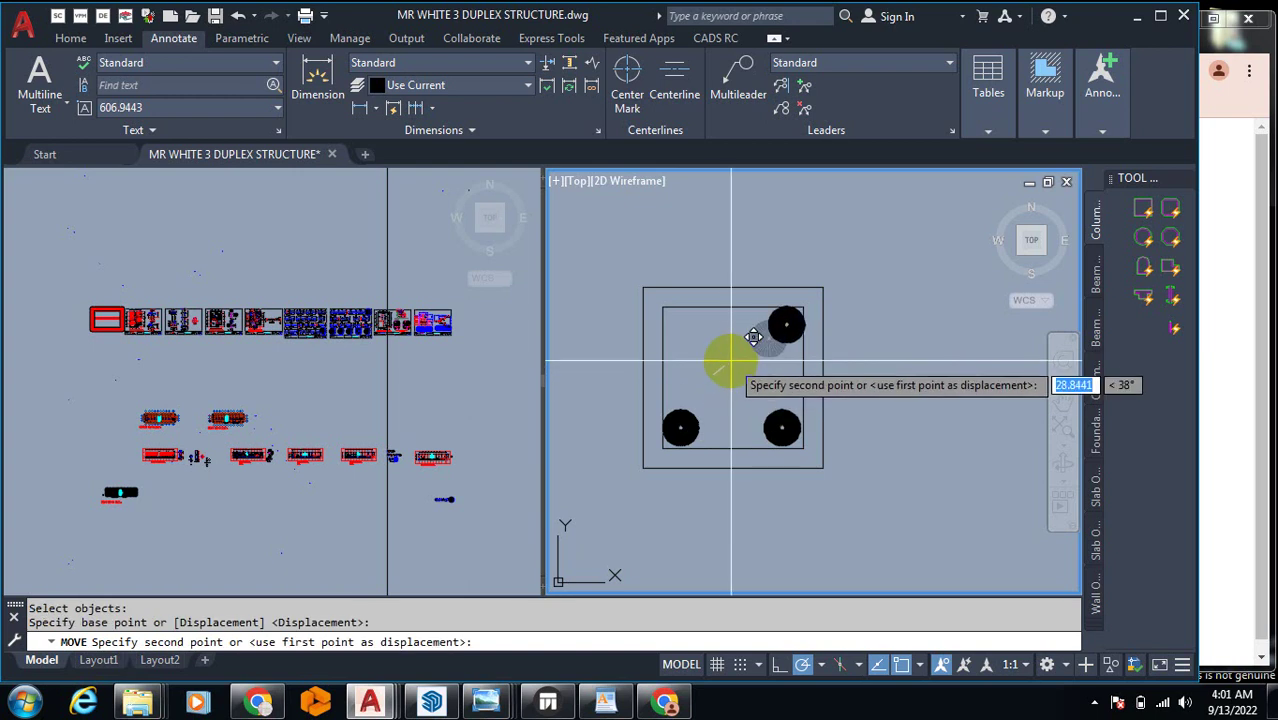
click(718, 367)
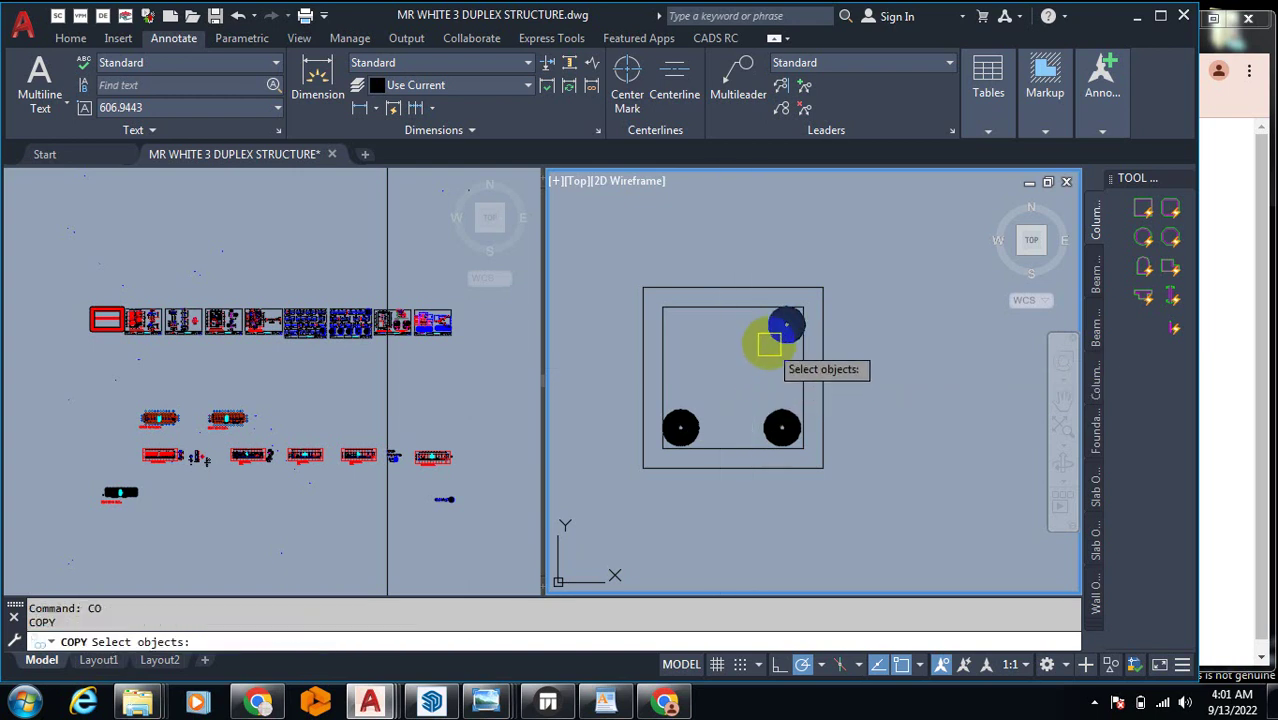
key(Return)
click(760, 376)
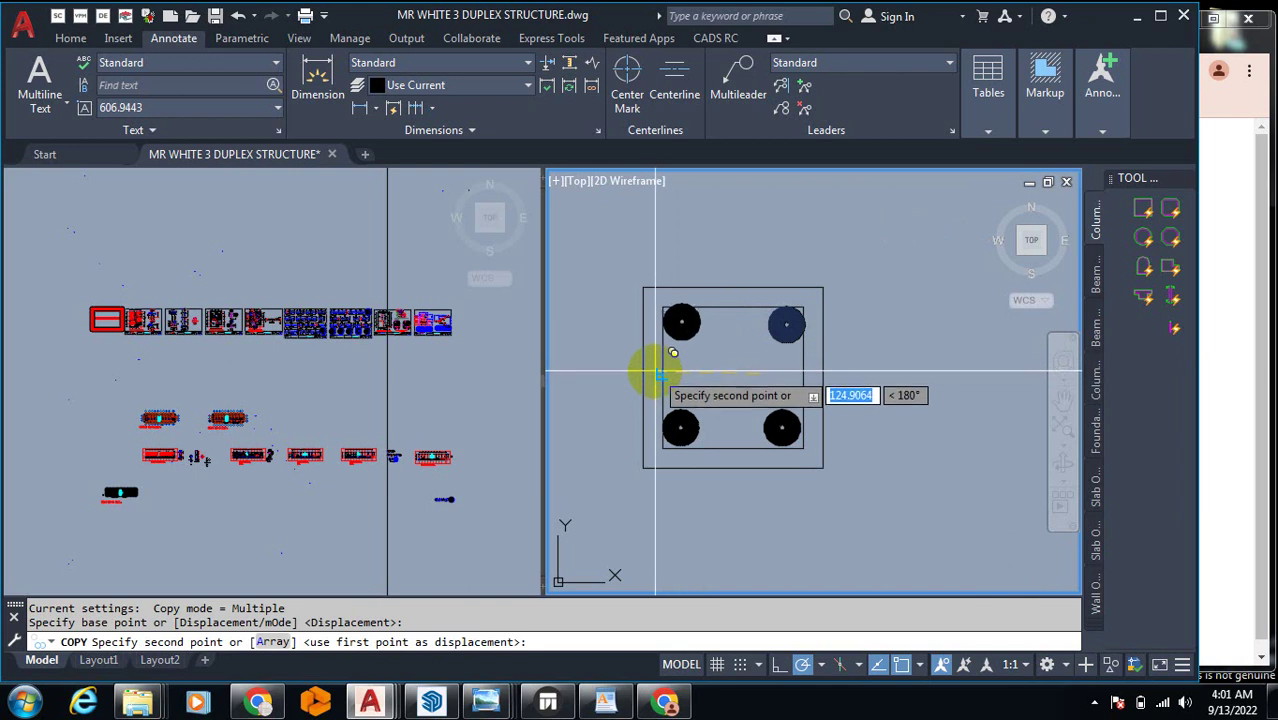
click(652, 378)
key(Escape)
scroll(871, 395, down, 6)
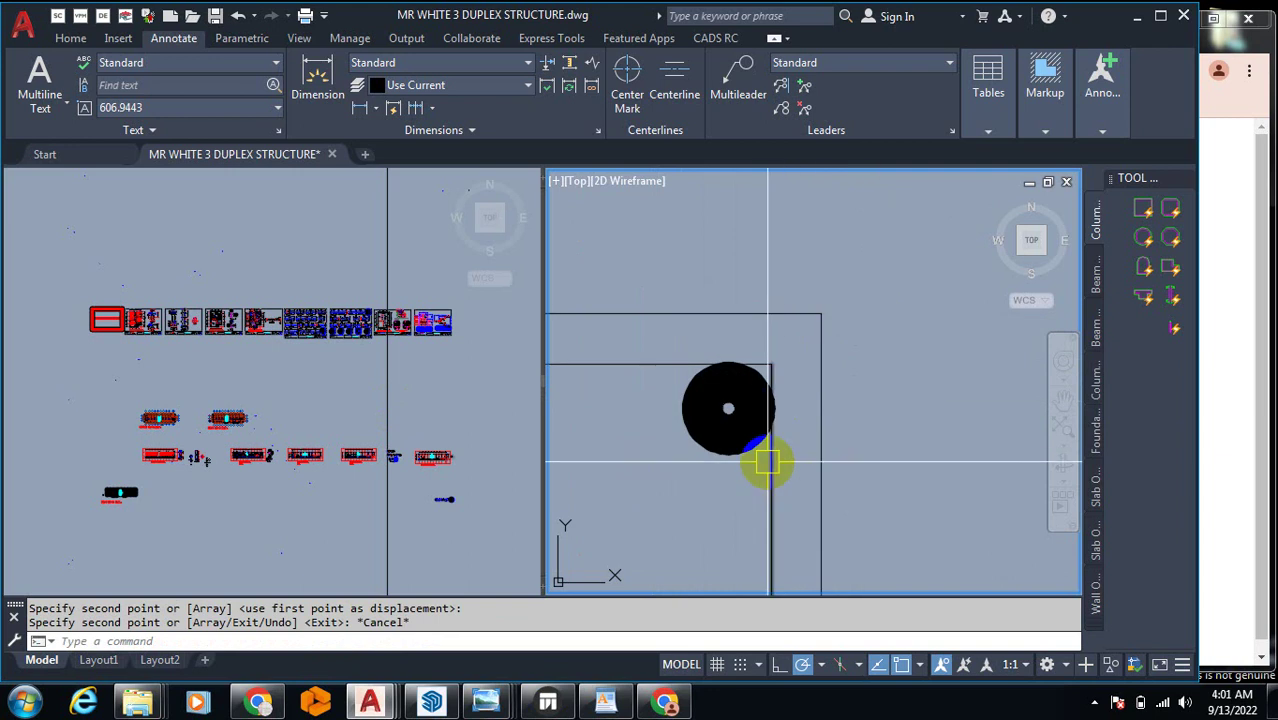
Step: Draw a diagonal hook line from a donut's edge into the section
text(L)
key(Return)
click(771, 442)
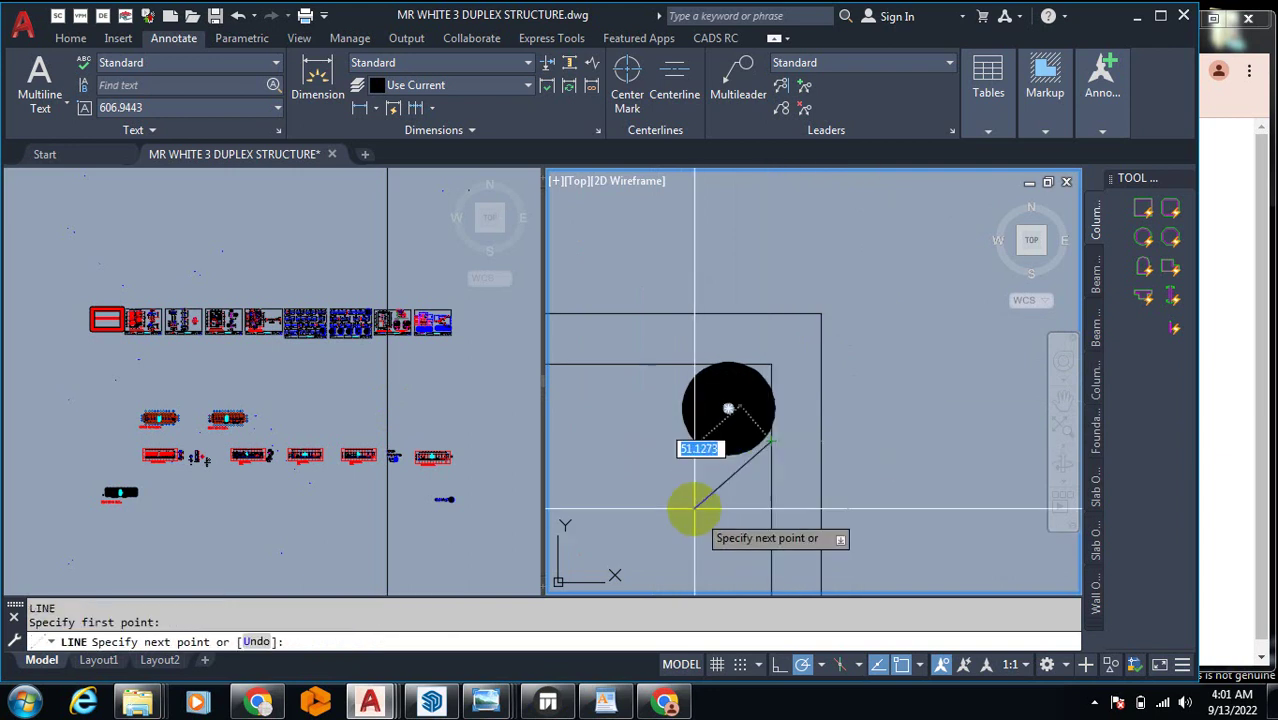
click(676, 487)
key(Escape)
Step: Draw a second hook line from the top of the top-right donut into the section
key(Return)
scroll(714, 352, up, 2)
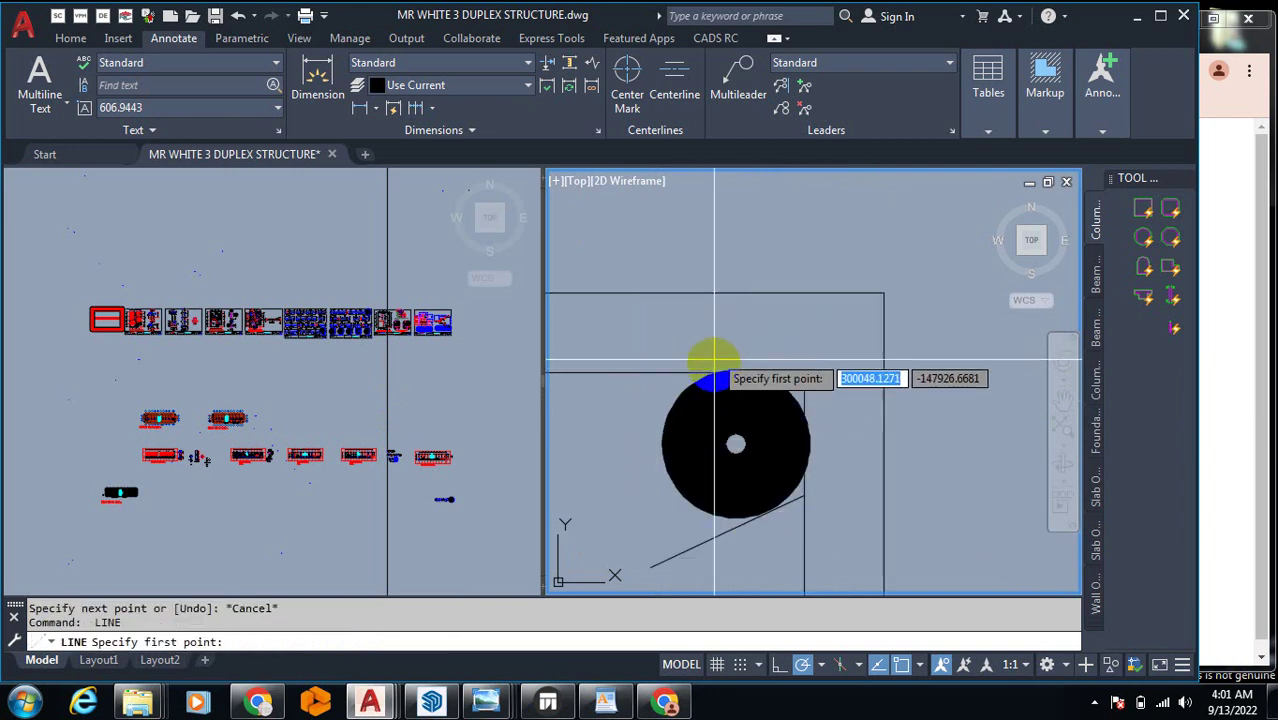
click(716, 373)
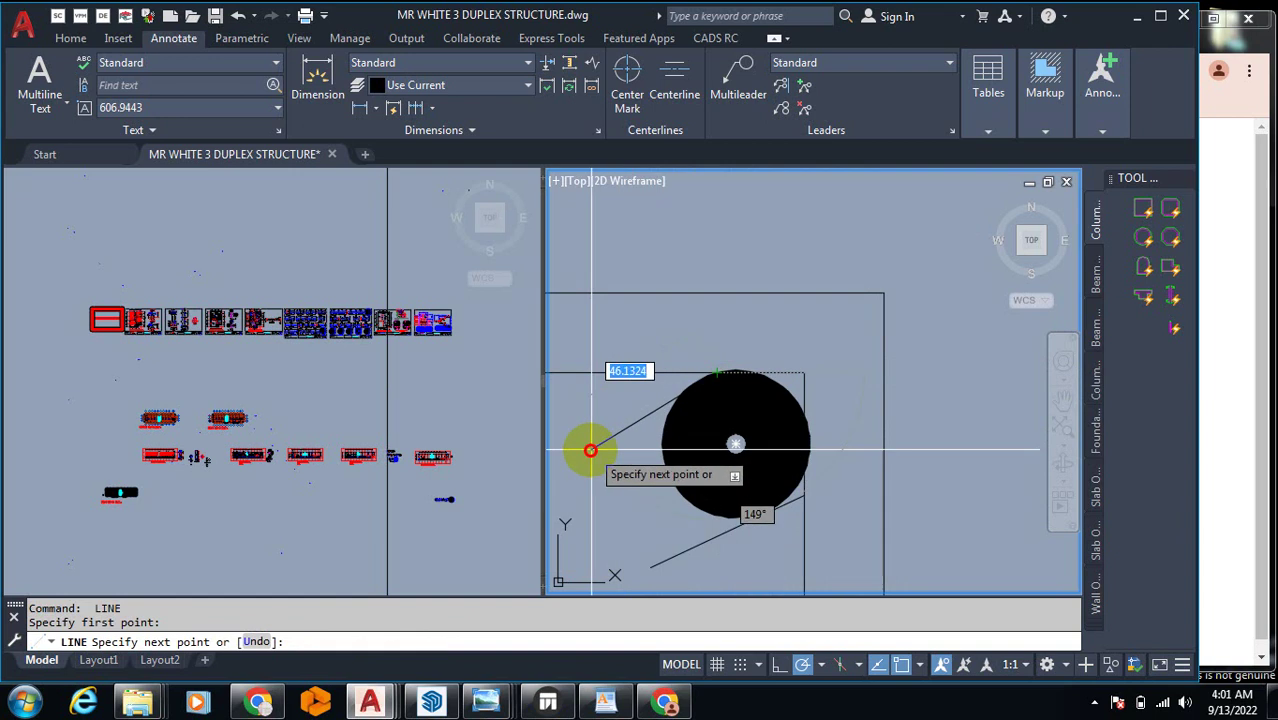
click(590, 446)
key(Escape)
scroll(813, 456, down, 4)
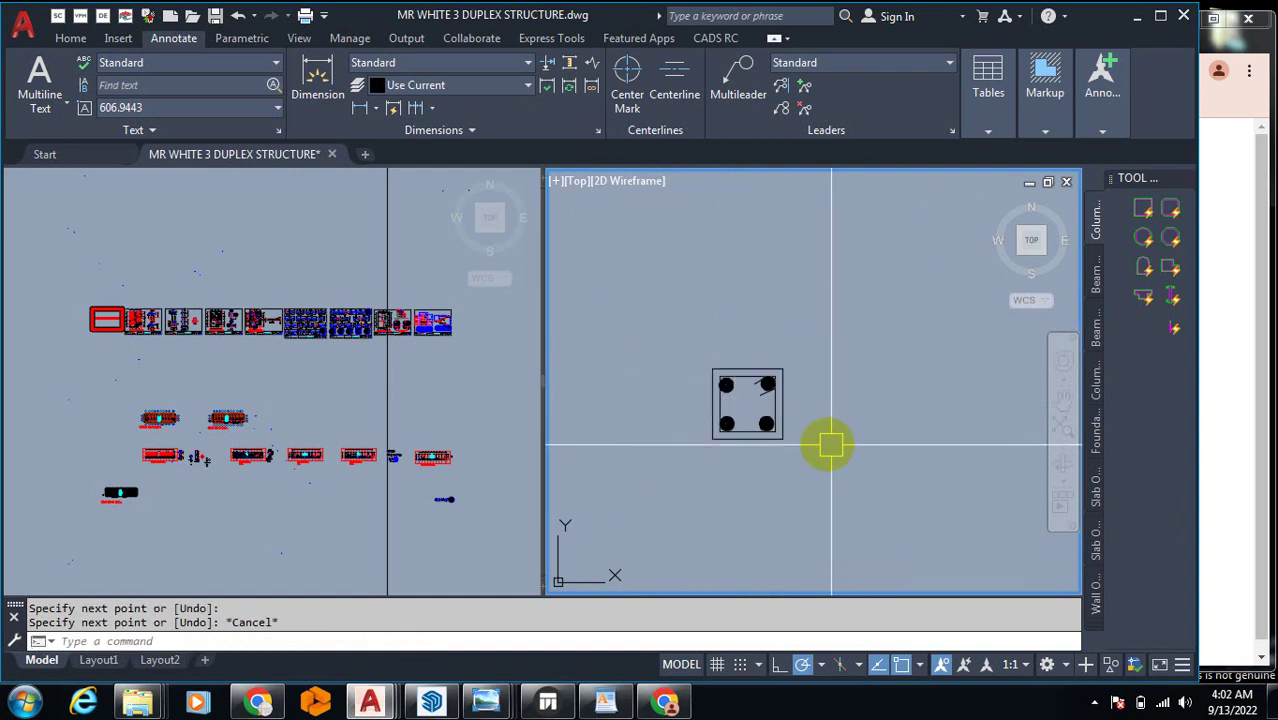
scroll(802, 408, up, 2)
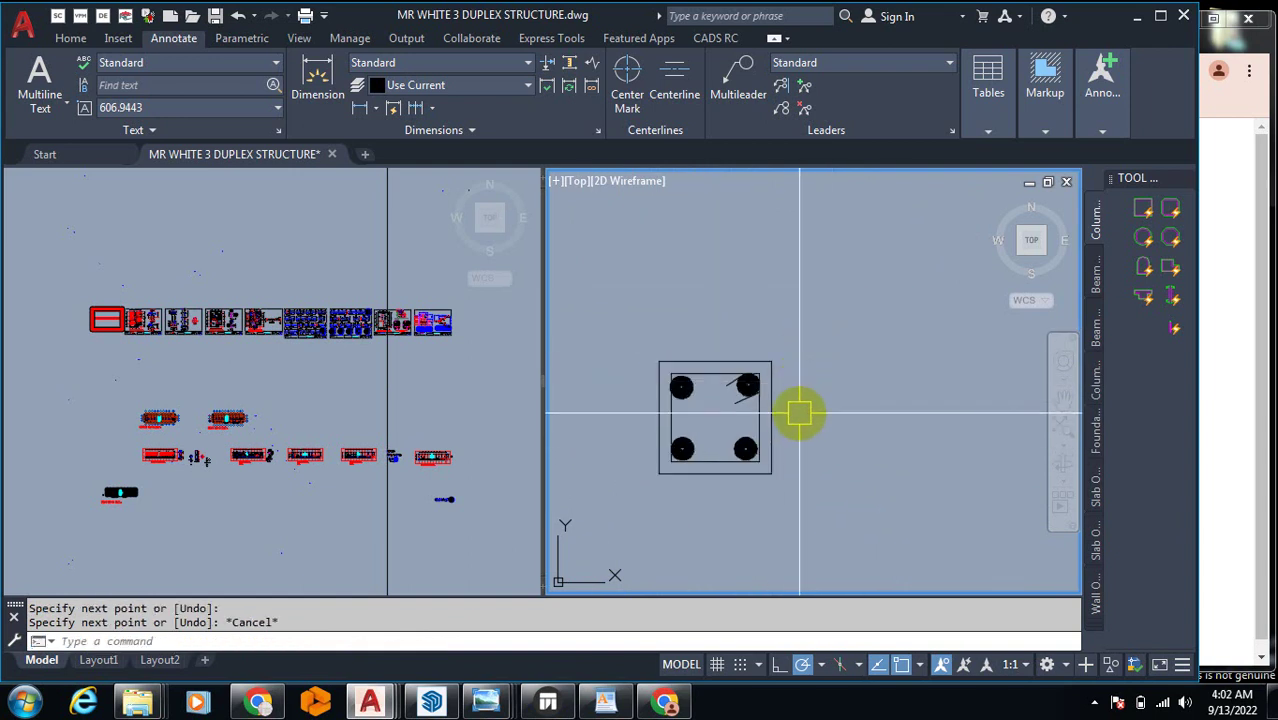
scroll(740, 450, up, 3)
scroll(905, 398, down, 4)
scroll(903, 398, down, 2)
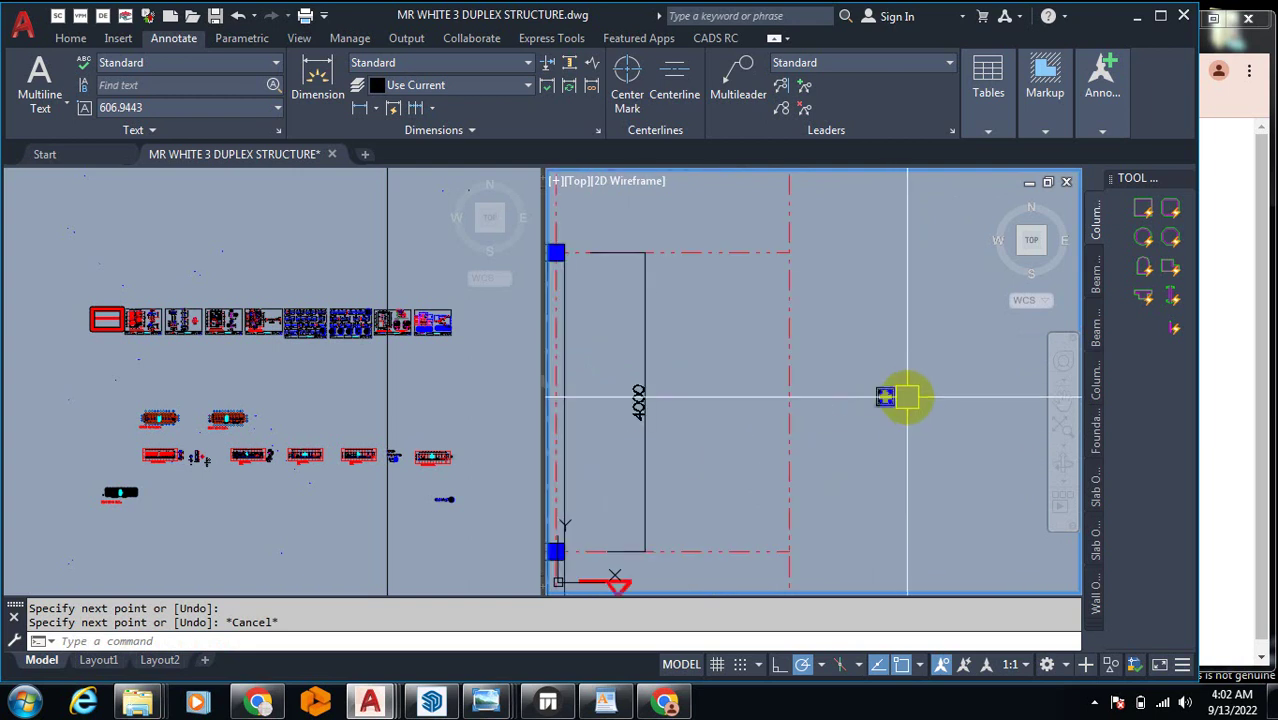
scroll(903, 402, down, 3)
scroll(905, 420, up, 3)
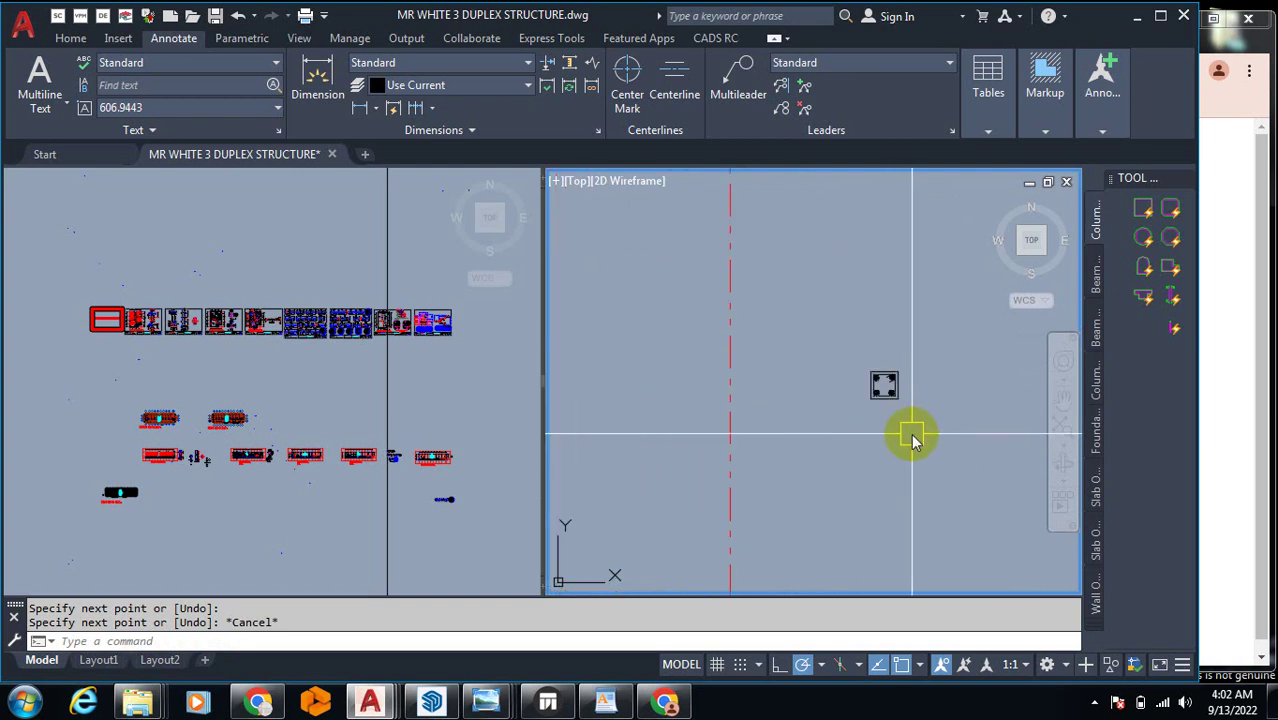
Step: Scale the windowed column section up by a factor of about 1.5
key(Return)
click(922, 353)
click(864, 434)
key(Return)
click(848, 433)
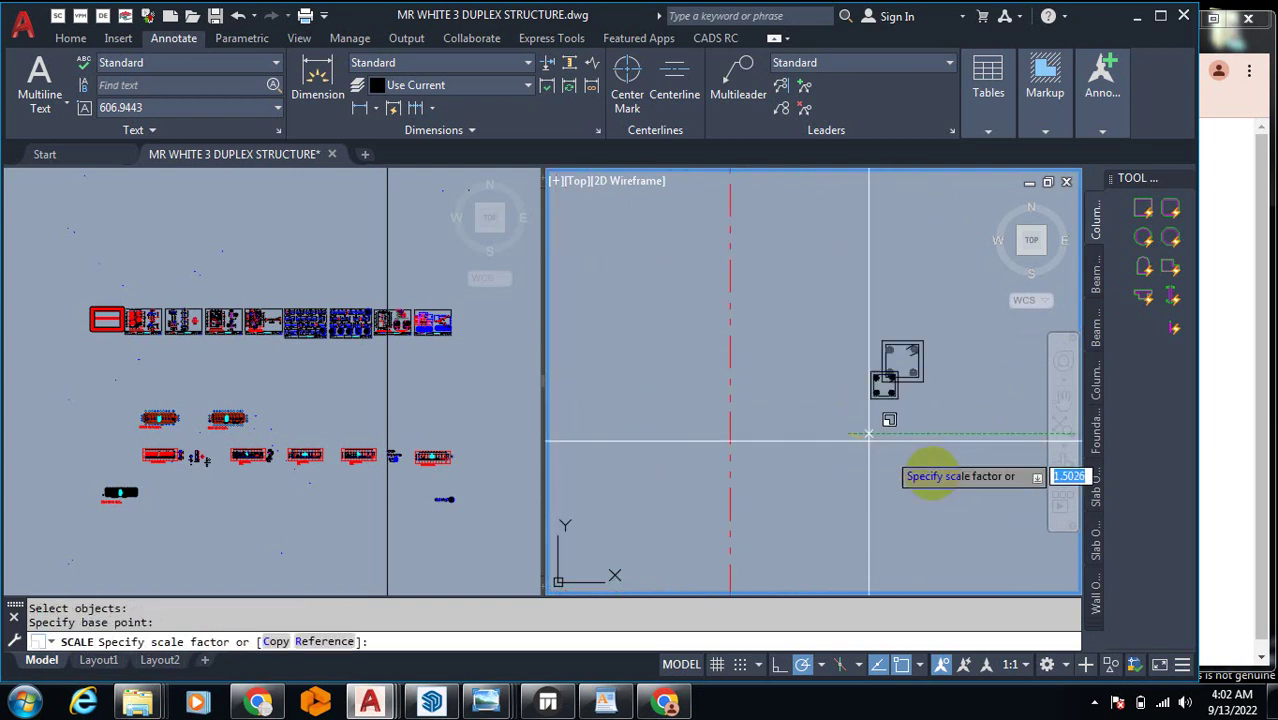
scroll(877, 497, down, 2)
click(853, 434)
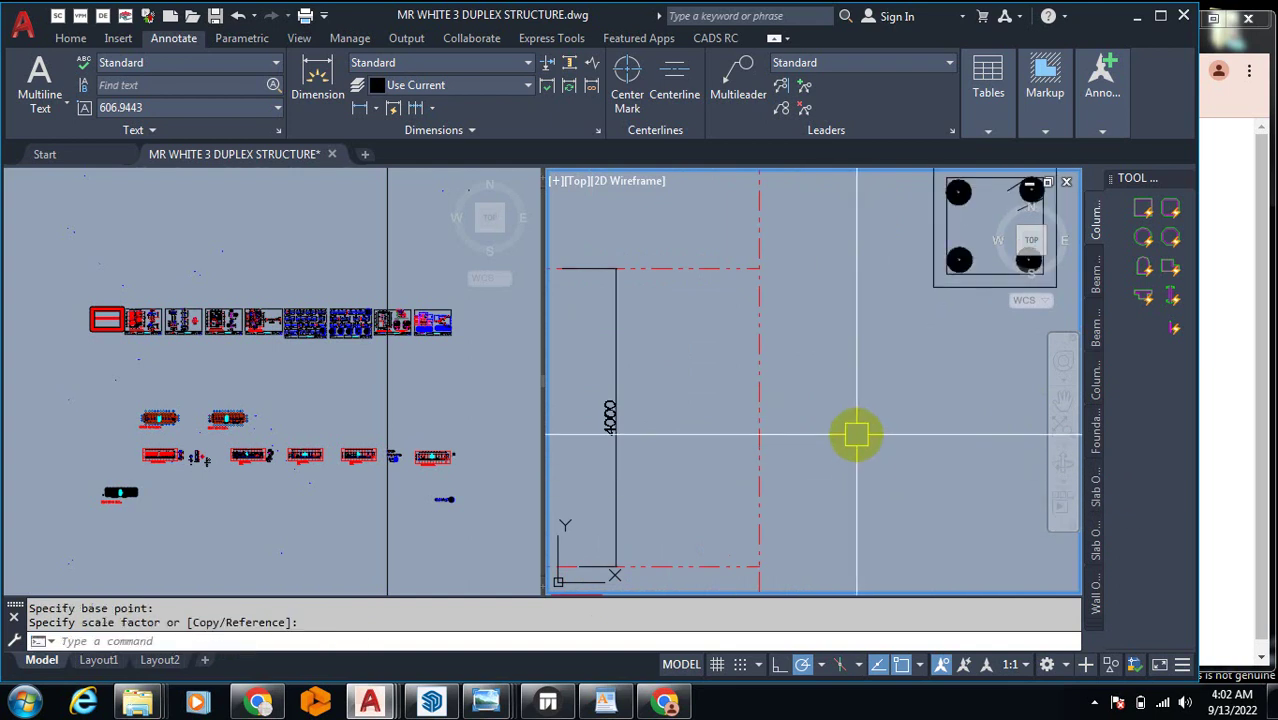
scroll(851, 400, up, 2)
Step: Move the 14 enlarged column objects beside the red grid line
text(m)
key(Return)
click(868, 297)
click(933, 408)
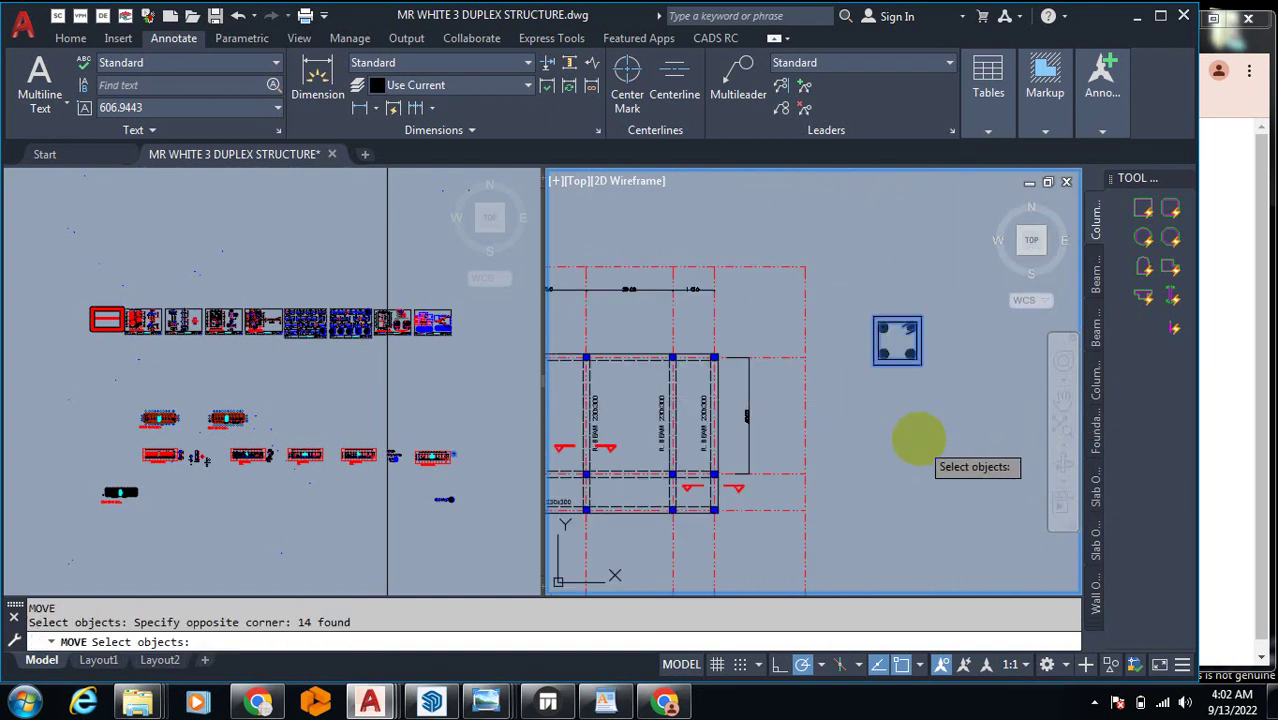
key(Return)
click(932, 396)
click(890, 488)
scroll(884, 479, up, 4)
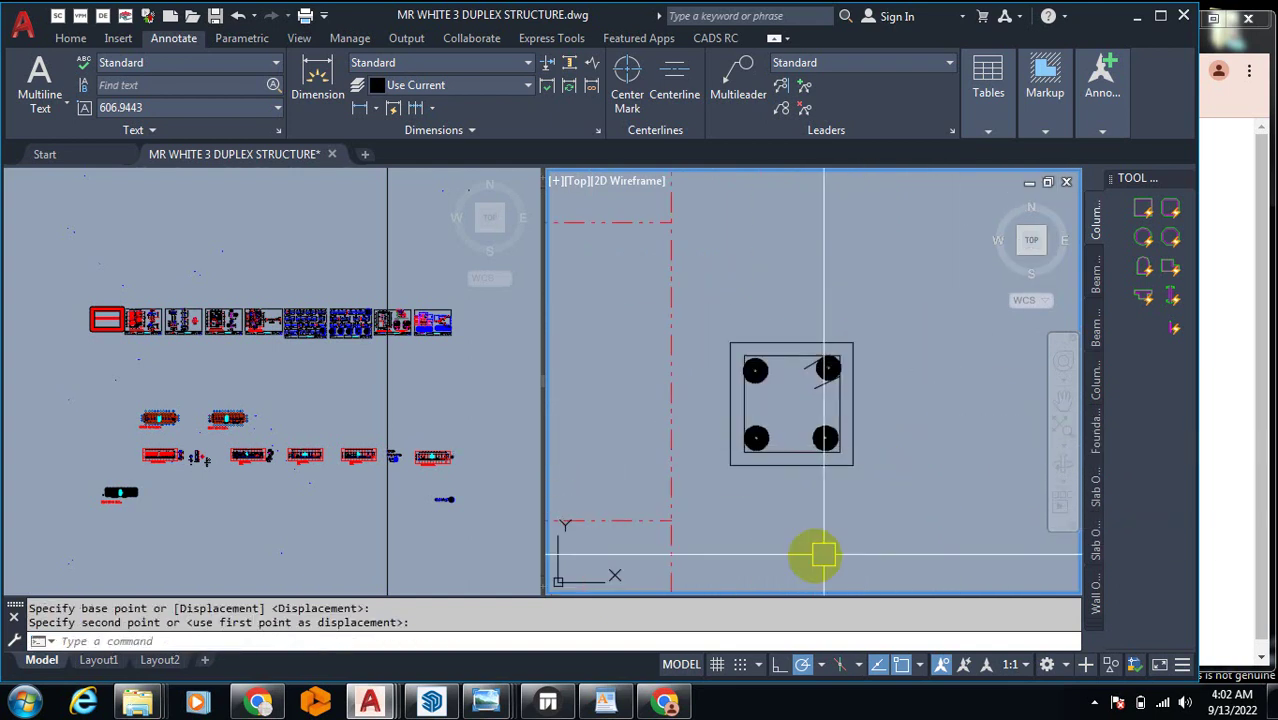
click(434, 425)
scroll(399, 277, up, 5)
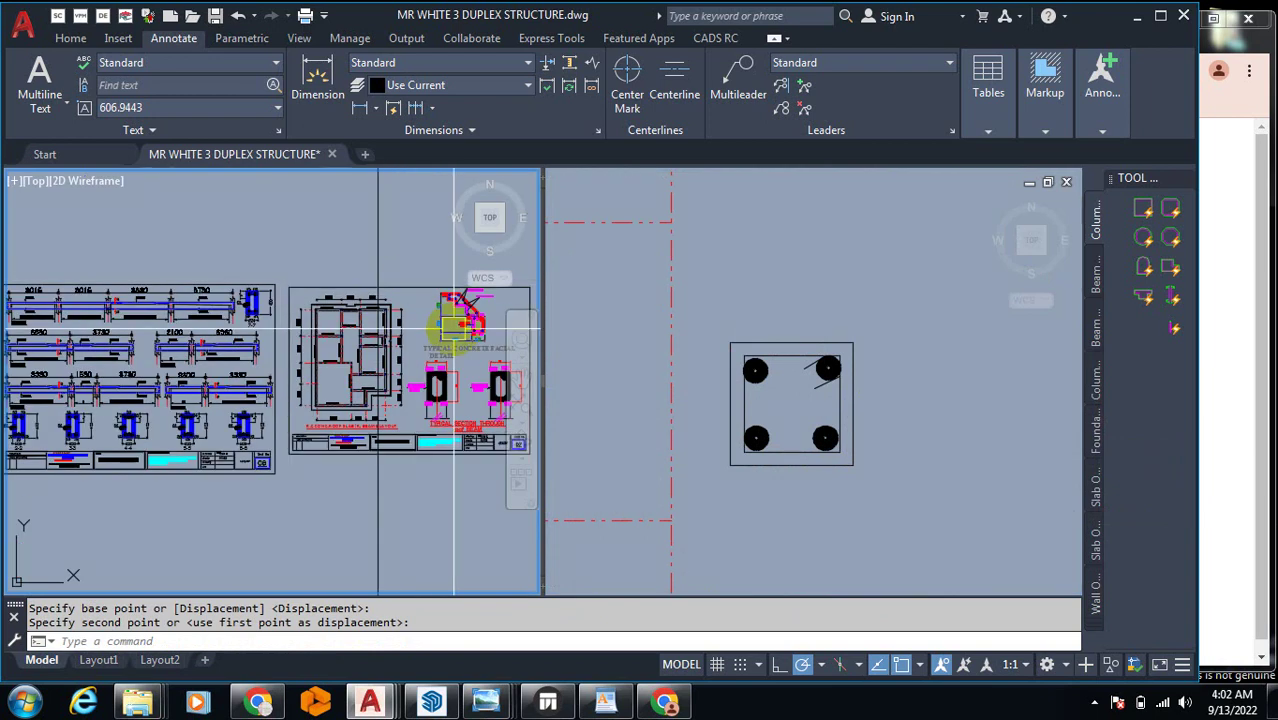
scroll(455, 378, up, 4)
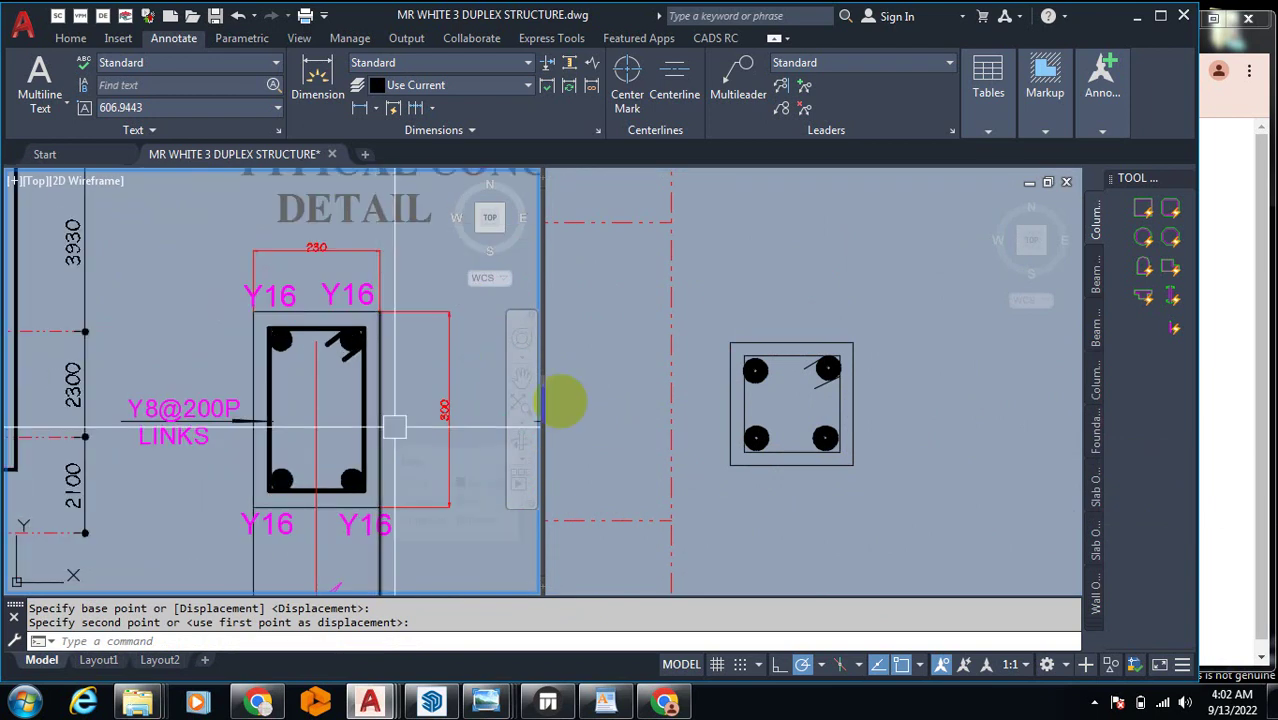
click(756, 434)
scroll(705, 374, down, 3)
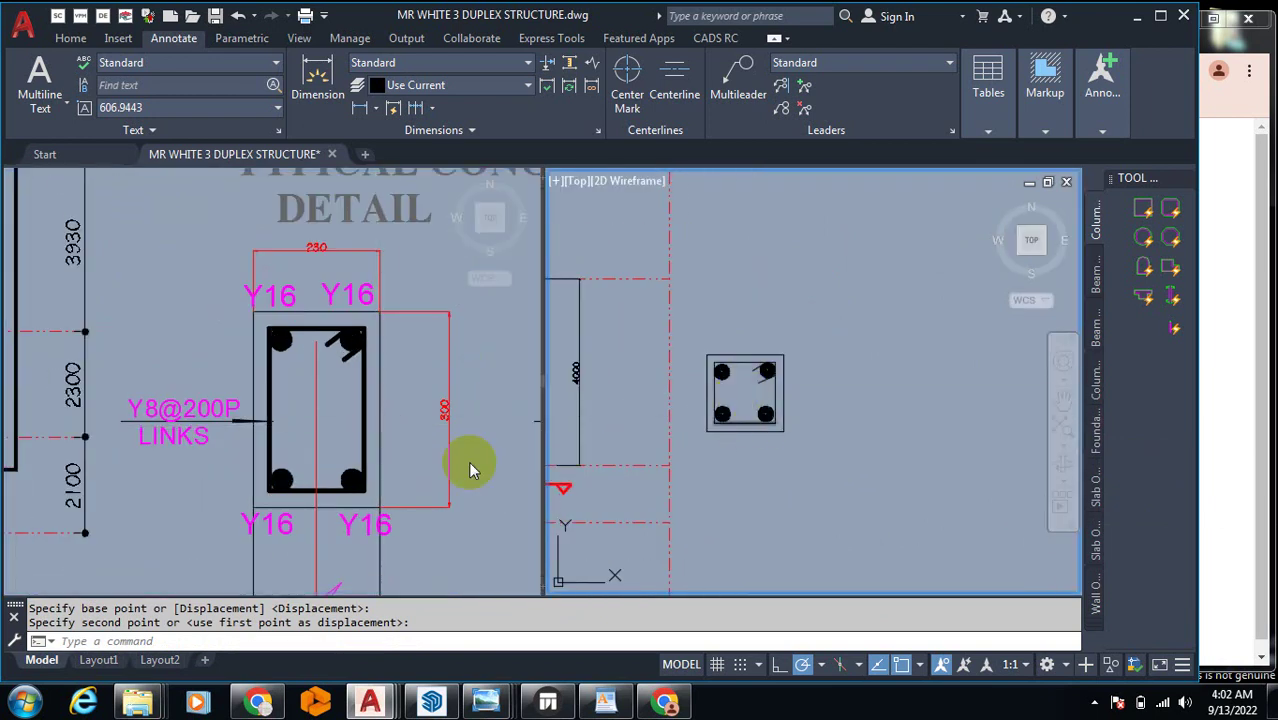
scroll(420, 400, down, 5)
scroll(740, 418, up, 4)
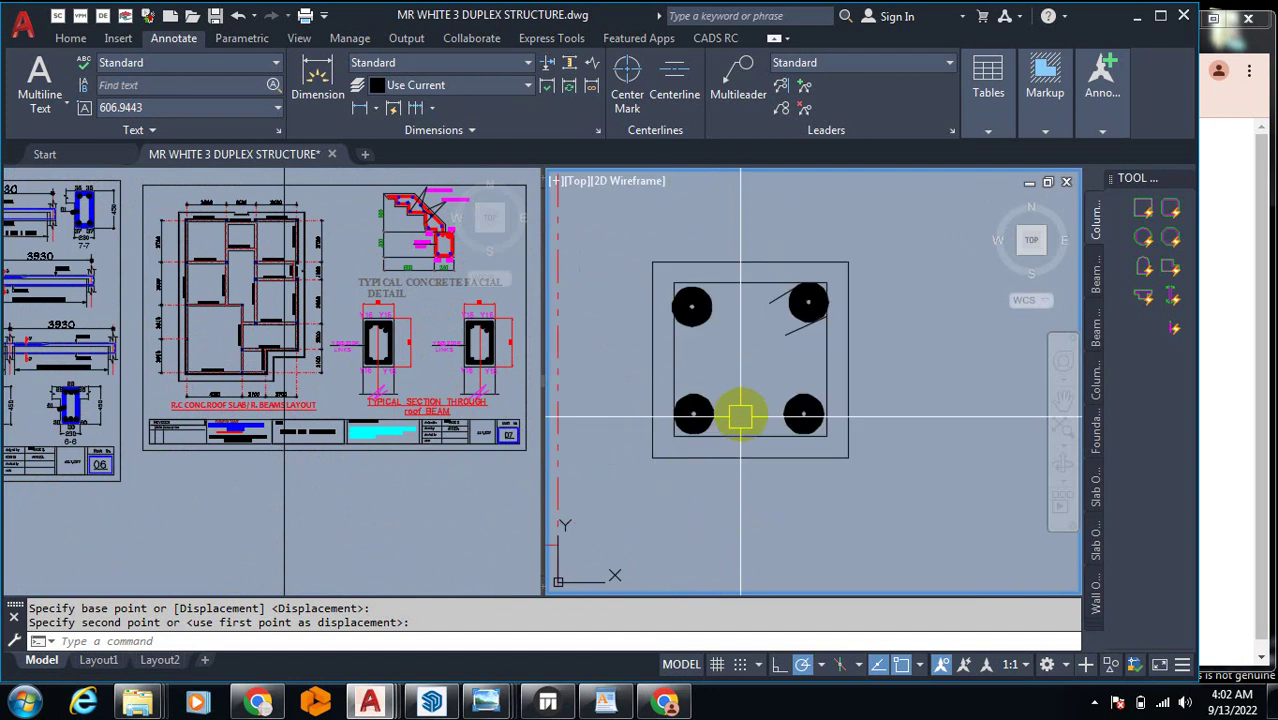
Step: Offset the outer rectangle's top edge by 300, then undo it
text(o)
key(Return)
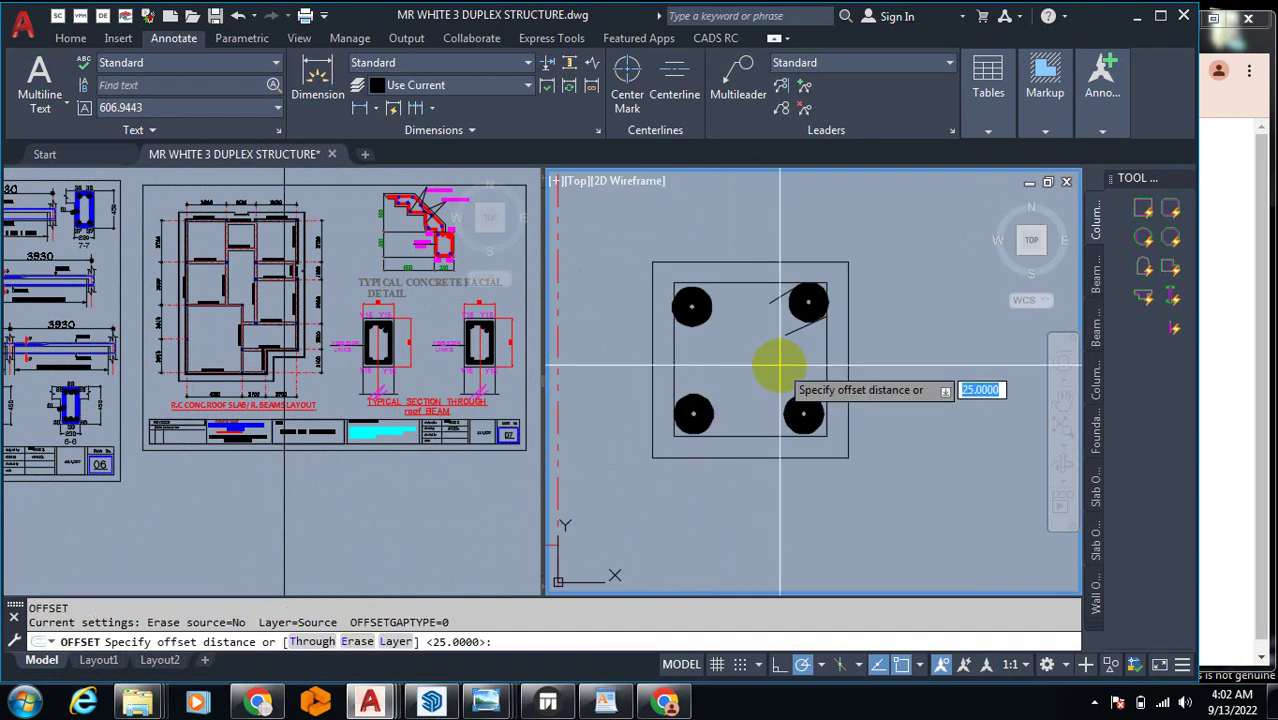
text(300)
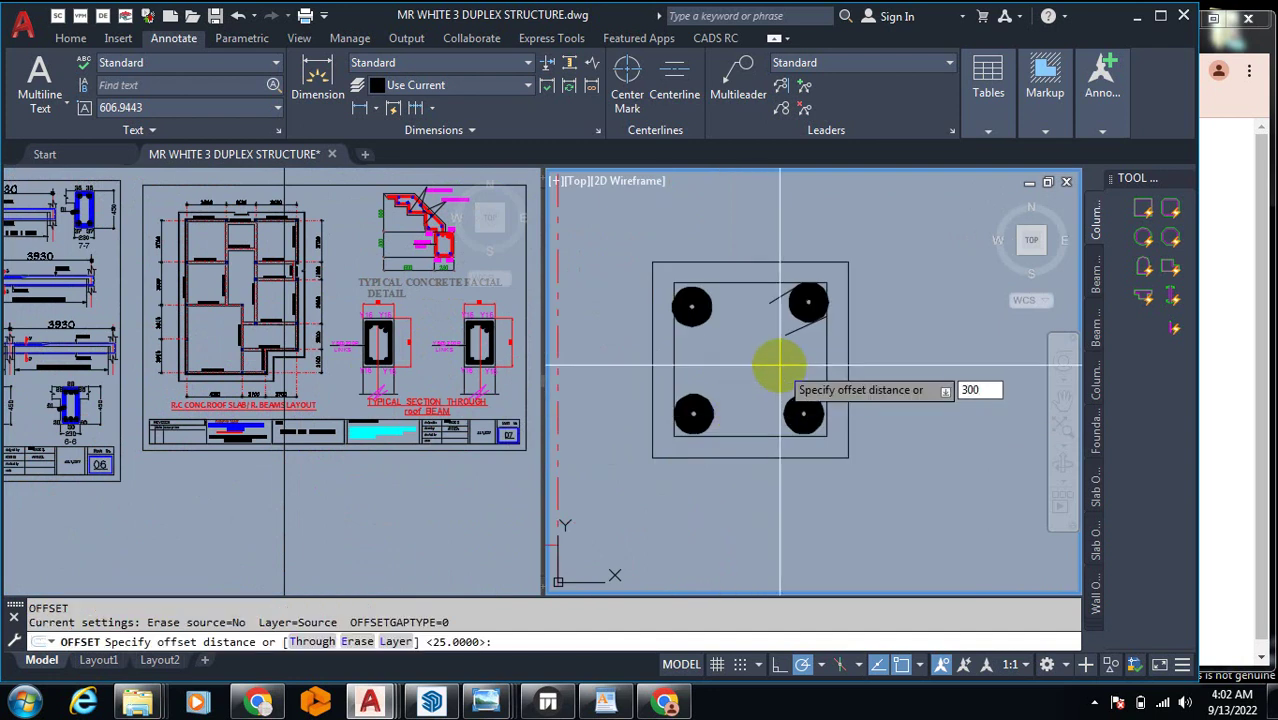
key(Return)
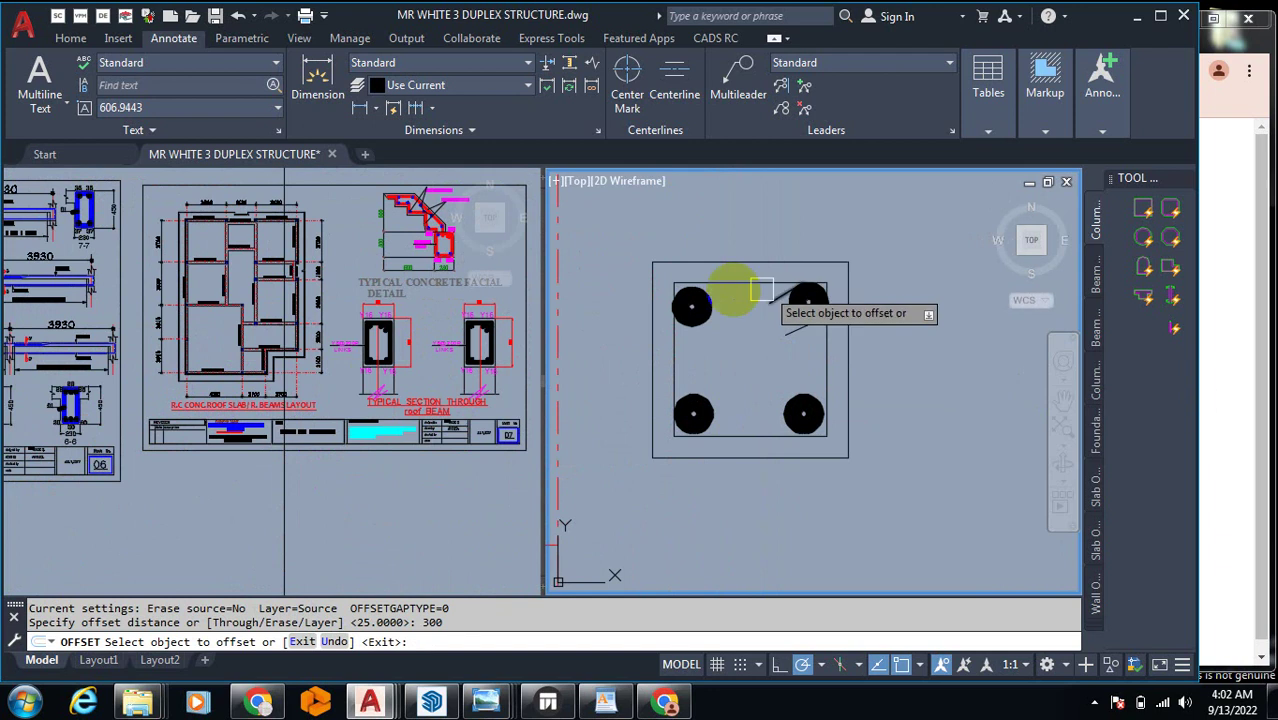
click(737, 263)
click(736, 468)
key(Escape)
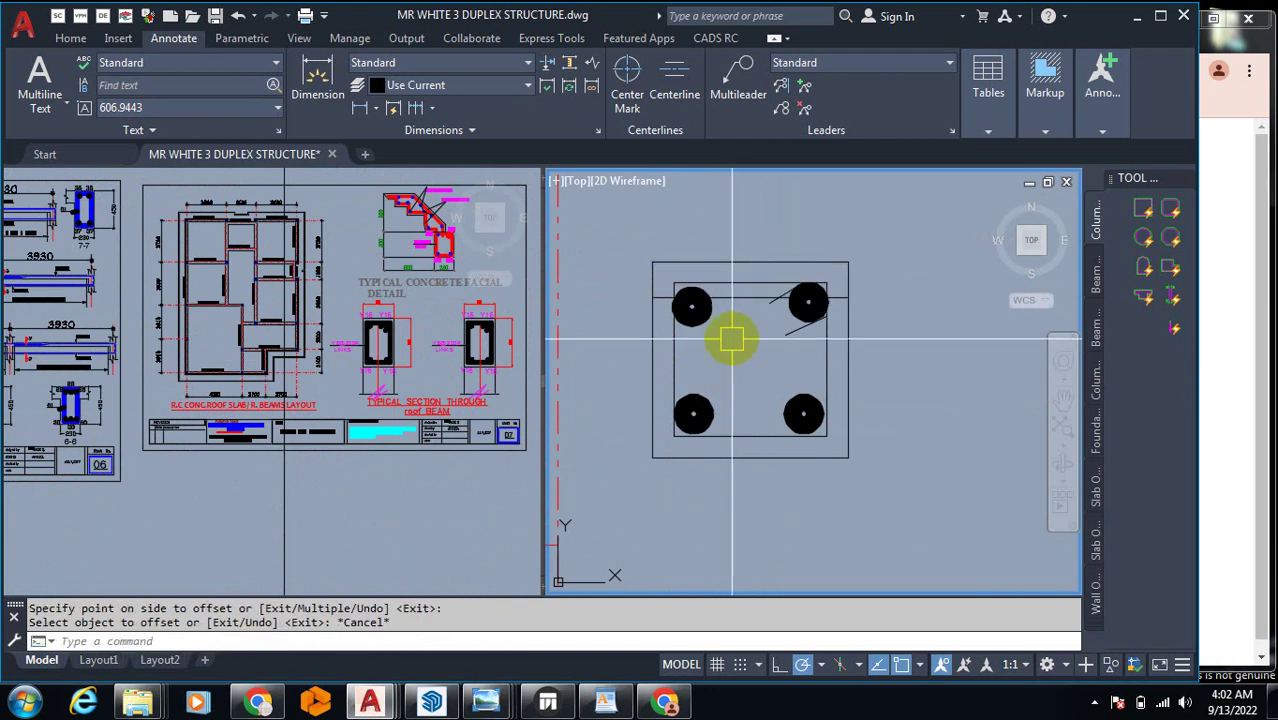
scroll(732, 340, down, 5)
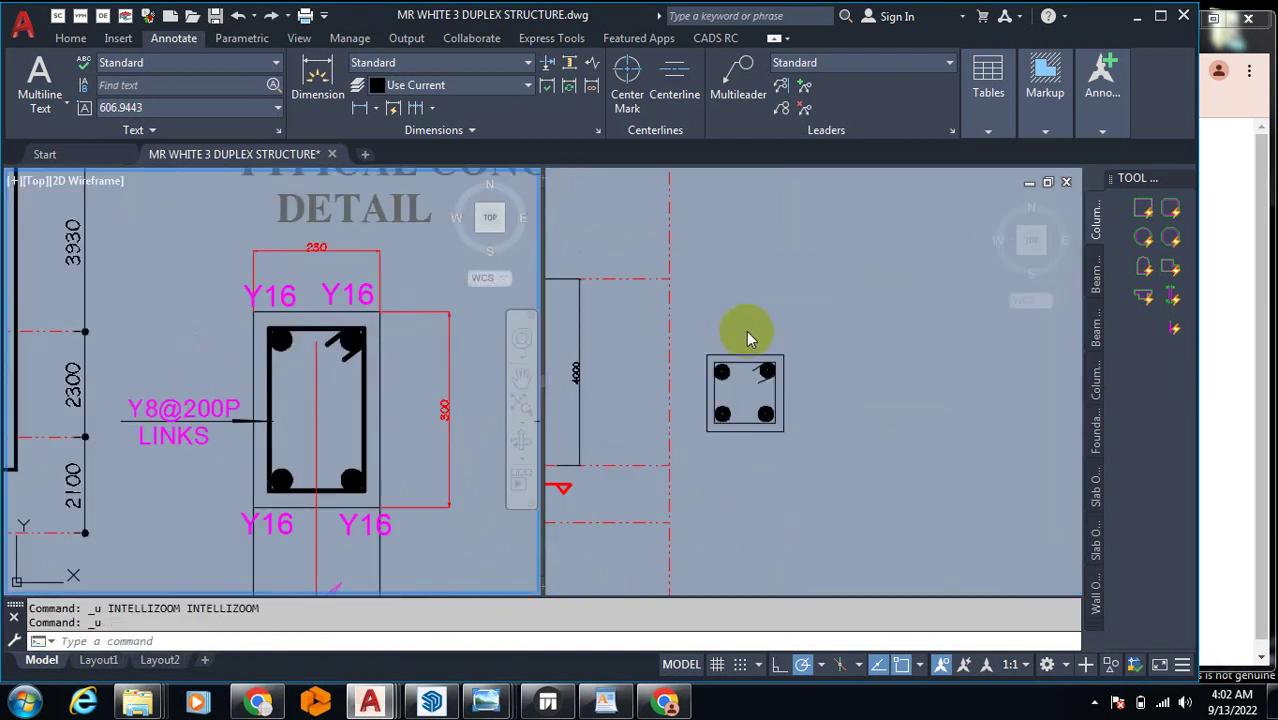
key(ctrl+z)
key(ctrl+z)
key(ctrl+z)
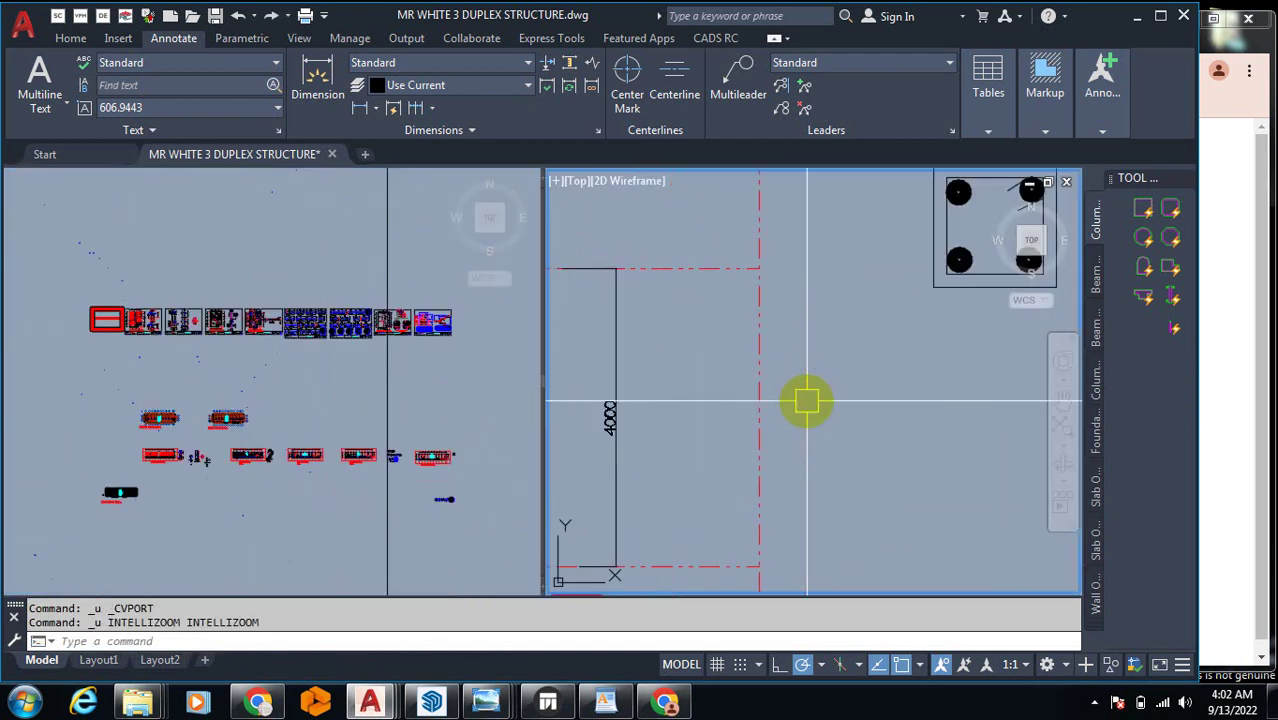
key(ctrl+z)
key(ctrl+z)
key(ctrl+z)
key(ctrl+z)
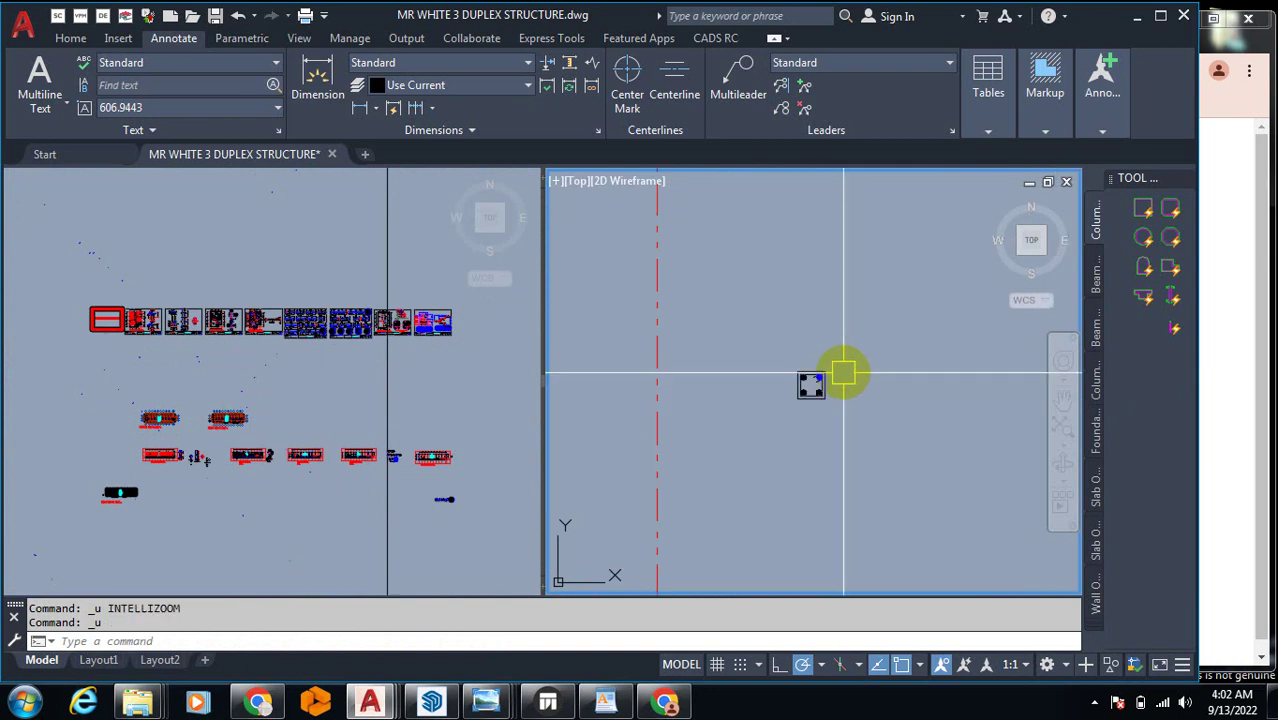
scroll(842, 338, up, 4)
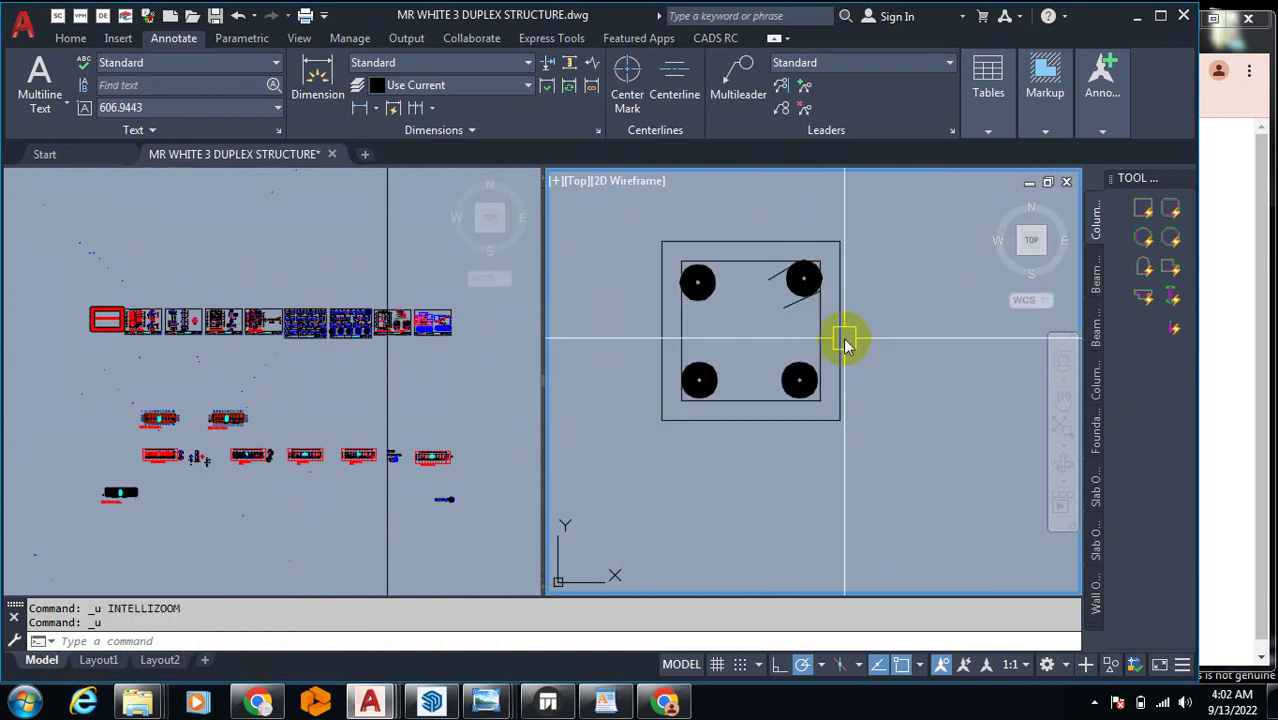
Step: Offset the column outline's bottom edge 300 units downward
text(o)
key(Return)
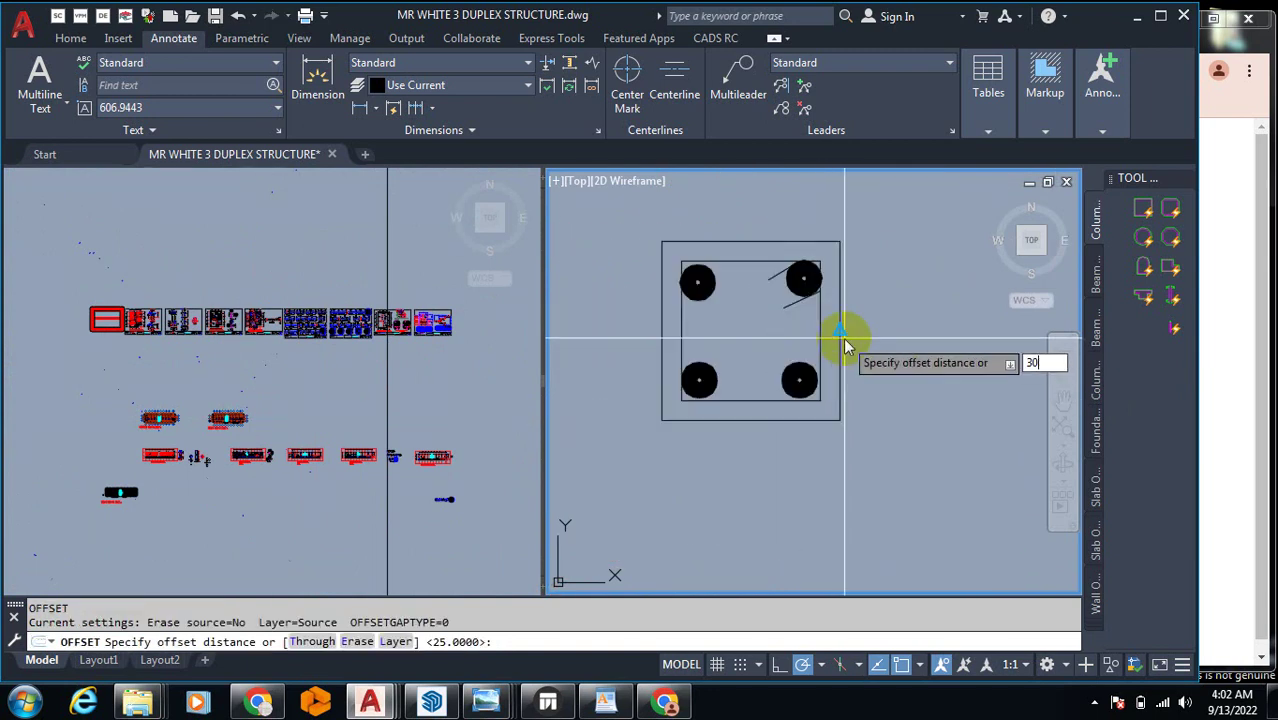
text(300)
key(Return)
click(752, 420)
click(709, 461)
key(Escape)
scroll(709, 461, up, 2)
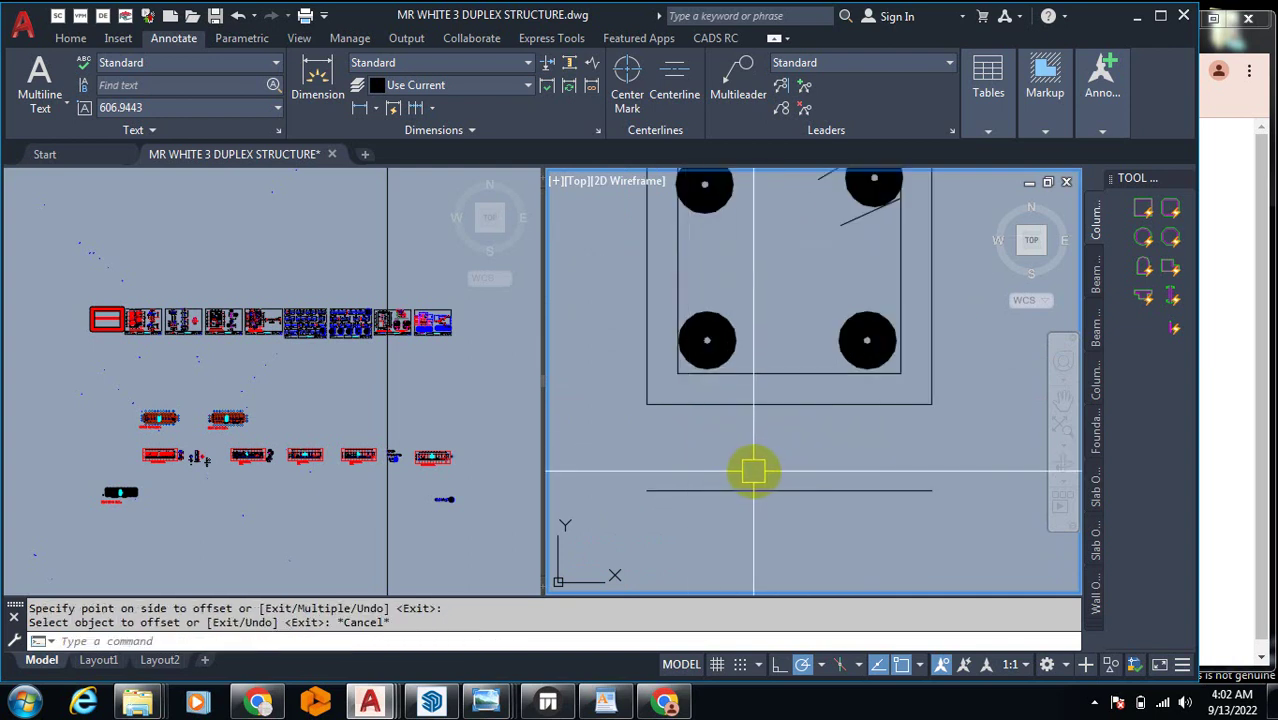
Step: Move the two new lines into place below the outline
text(M)
key(Return)
click(793, 350)
click(765, 452)
key(Return)
click(930, 404)
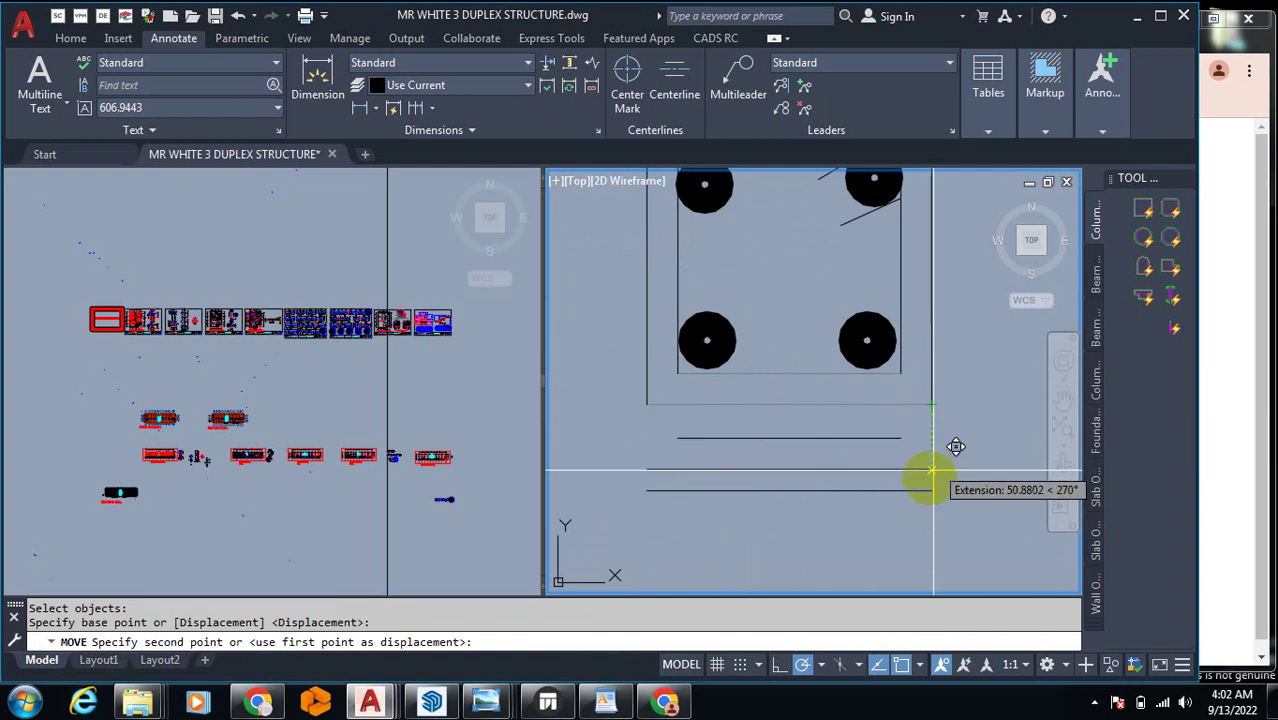
click(910, 420)
Step: Fillet the two right-side corners so the new lines meet the verticals
text(f)
key(Return)
click(884, 457)
click(905, 382)
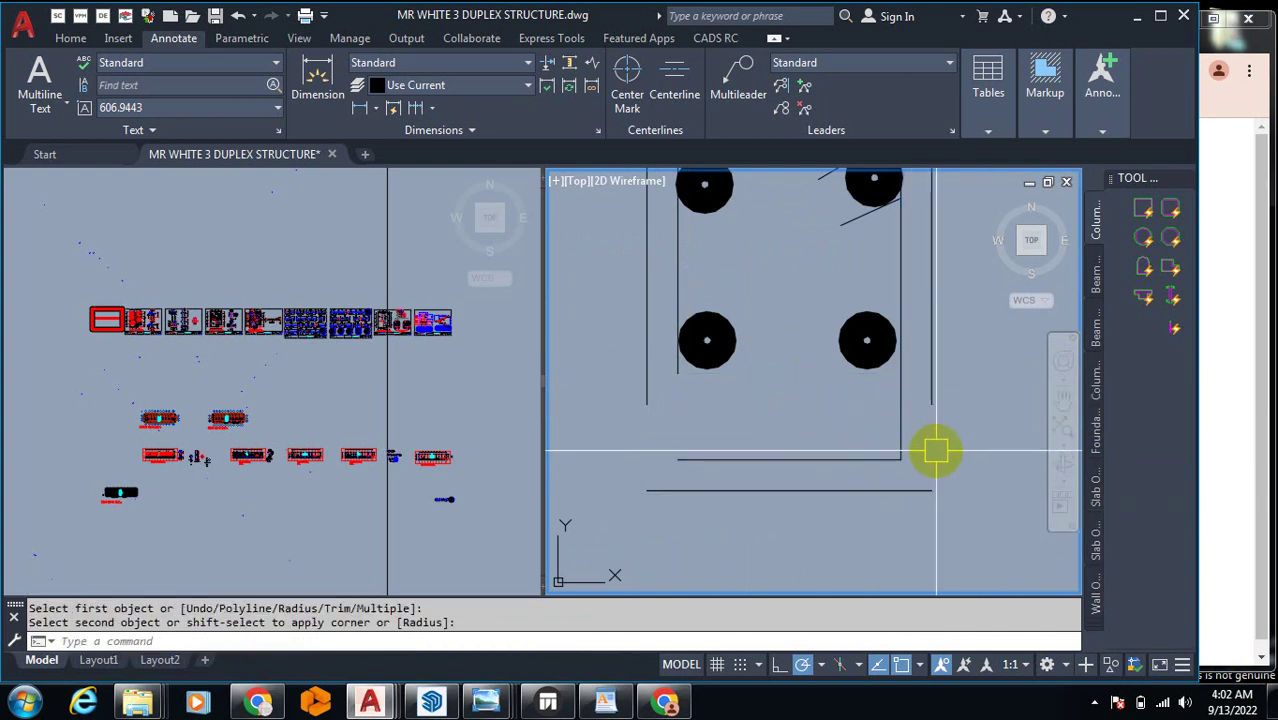
text(f)
key(Return)
click(925, 489)
click(933, 391)
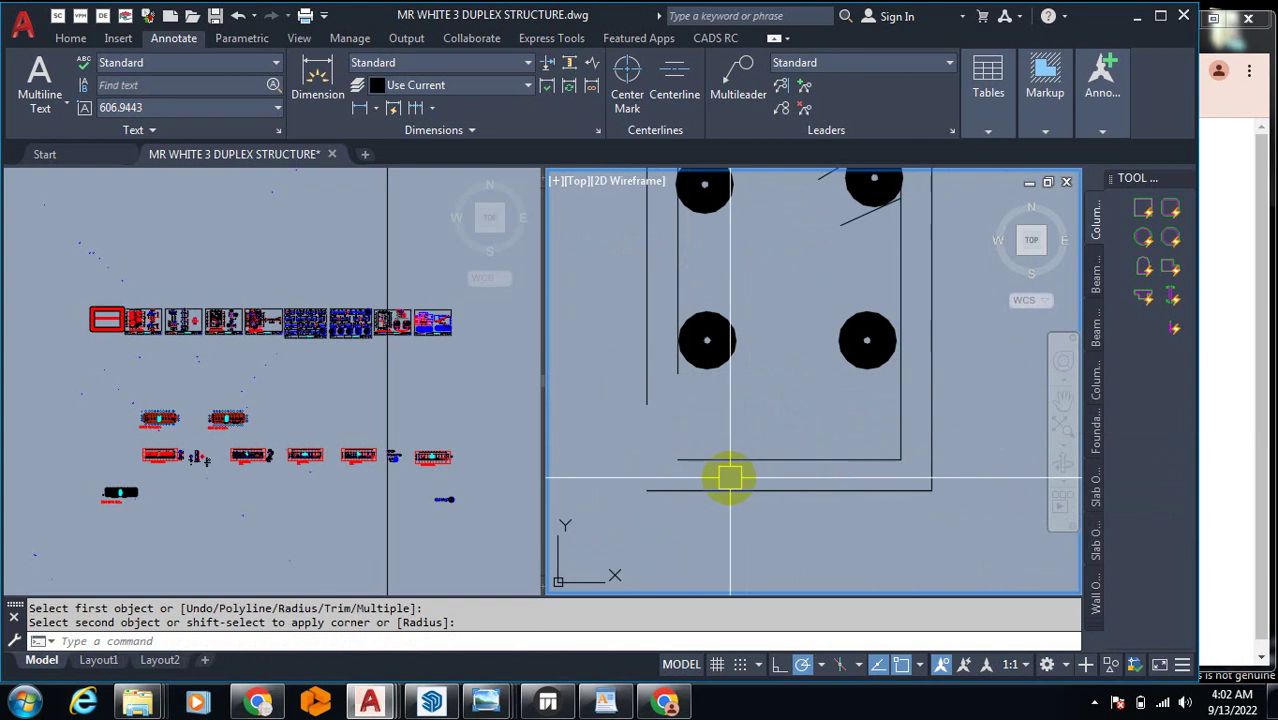
Step: Fillet the inner and outer left bottom corners closed
text(f)
key(Return)
click(677, 378)
click(695, 460)
text(f)
key(Return)
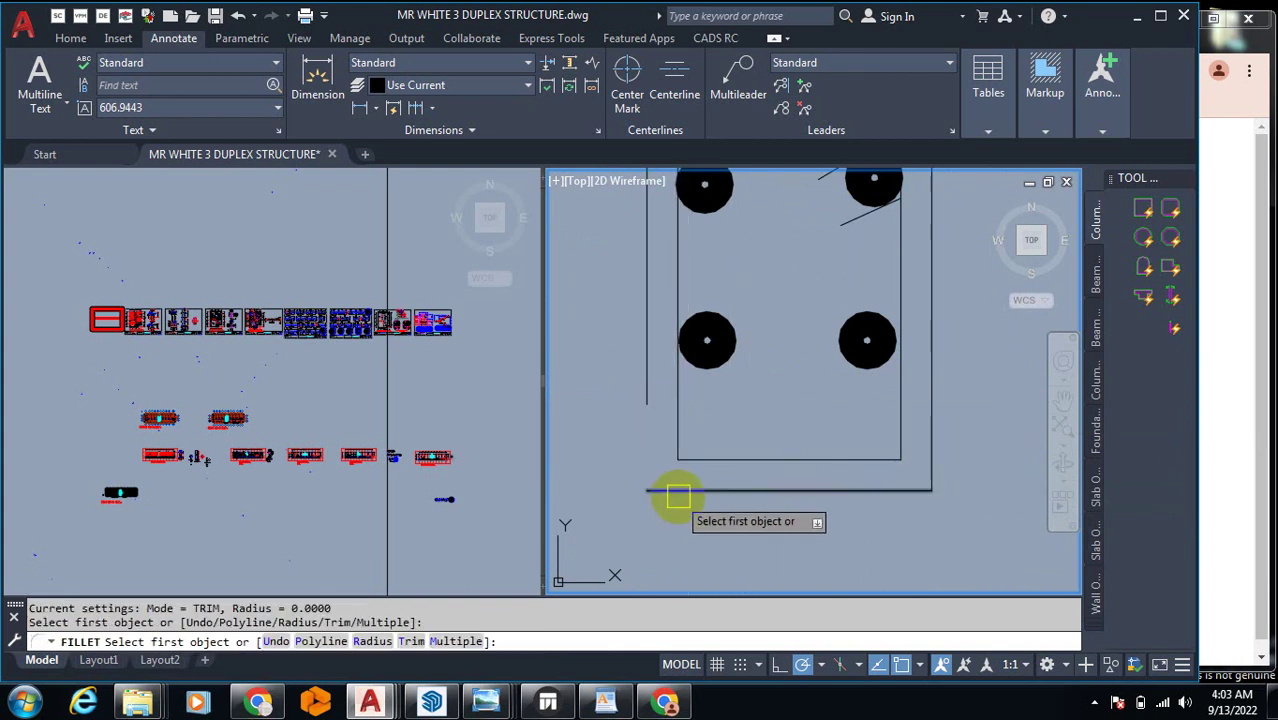
click(678, 490)
click(650, 400)
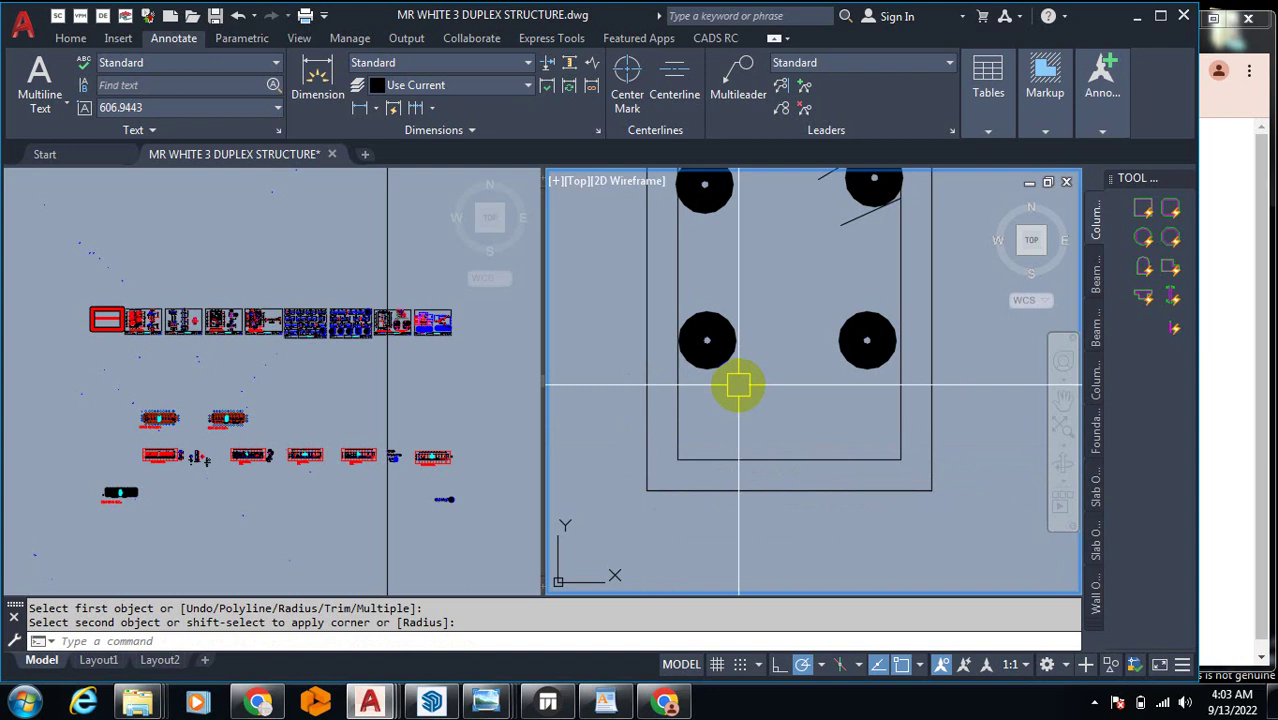
Step: Select the two lower rebar donuts and set a base point to move them
text(m)
key(Return)
click(635, 278)
click(964, 410)
key(Return)
click(873, 524)
scroll(907, 422, down, 3)
Step: Drop the two lower rebar donuts at the new bottom corners of the column
scroll(880, 480, up, 2)
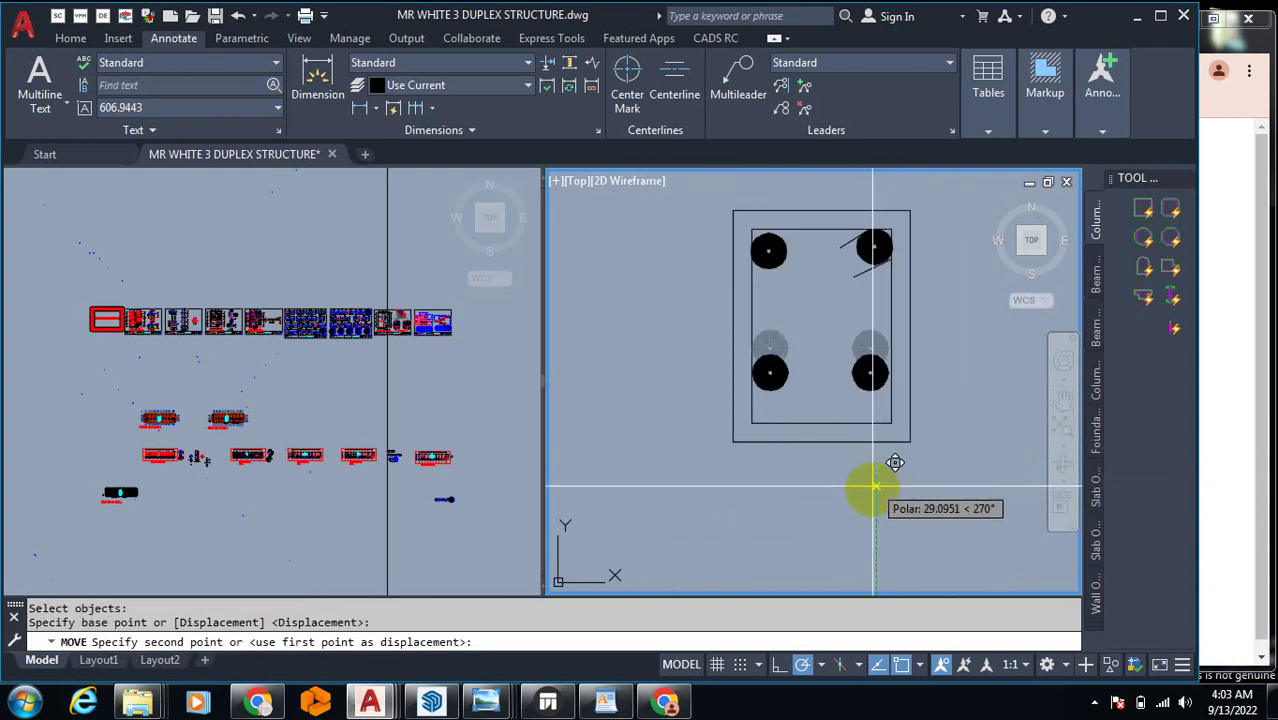
click(875, 520)
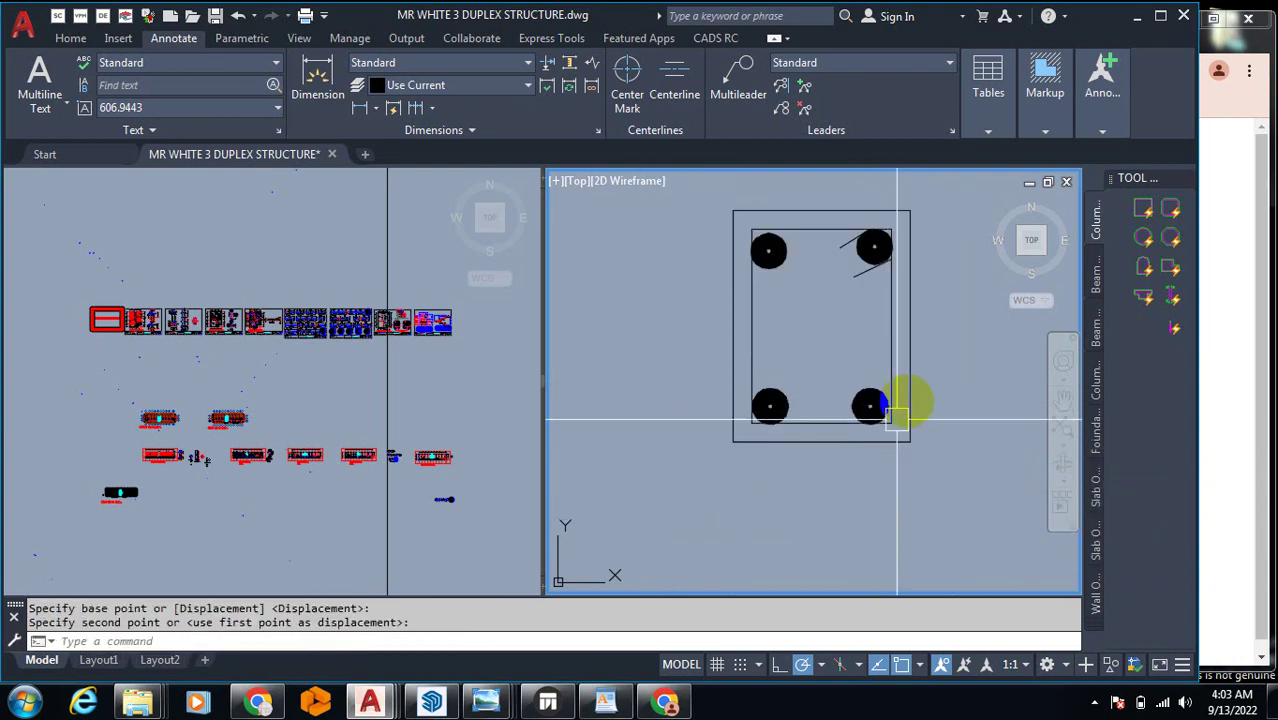
scroll(880, 430, up, 3)
Step: Start moving one more donut, selecting it and picking its base point
text(m)
key(Return)
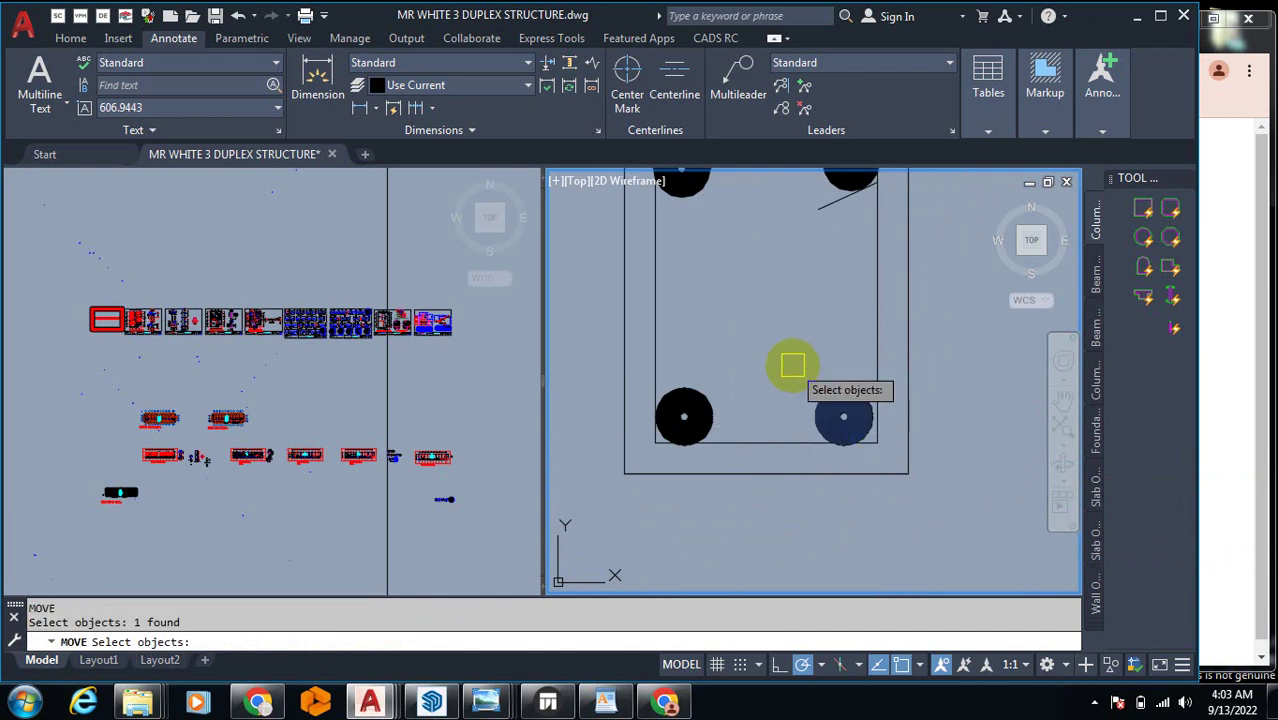
key(Return)
click(736, 315)
scroll(770, 350, down, 5)
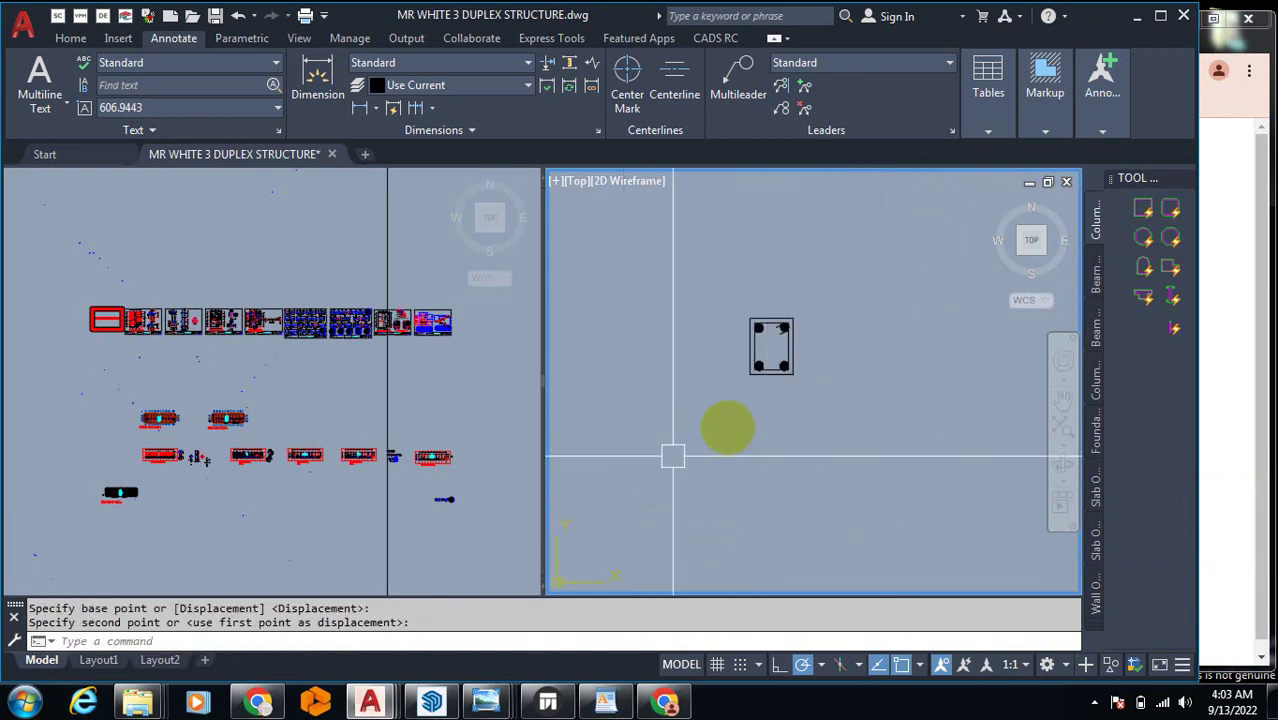
scroll(784, 302, up, 4)
scroll(782, 470, up, 4)
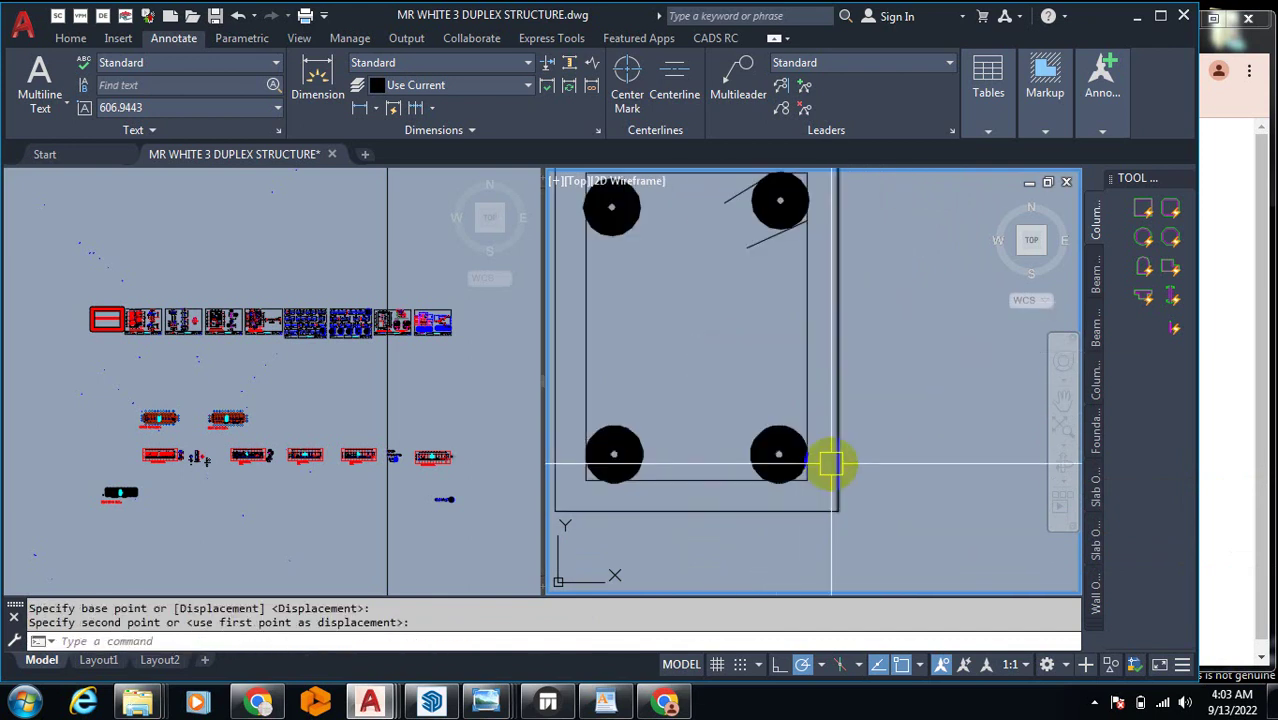
scroll(831, 463, down, 10)
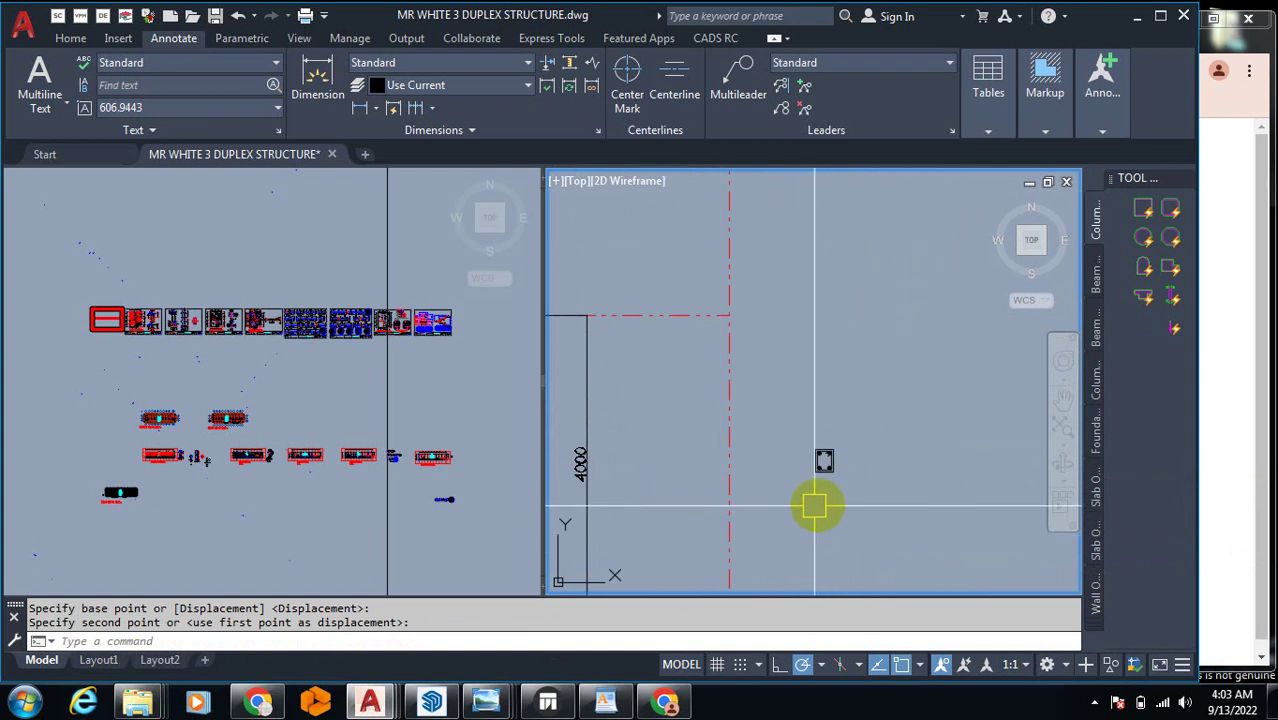
scroll(815, 502, up, 4)
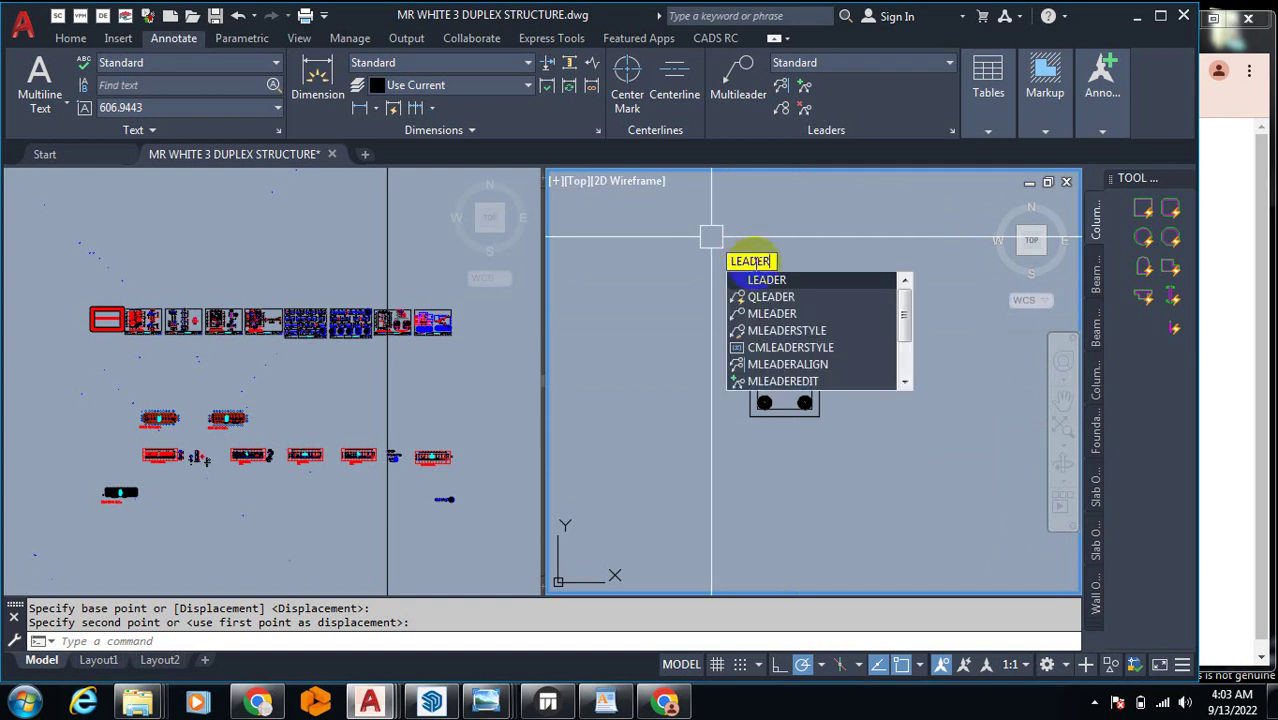
Step: Add a quick leader from the column's right edge carrying the label 'Y10 LINK'
click(757, 297)
scroll(785, 365, up, 5)
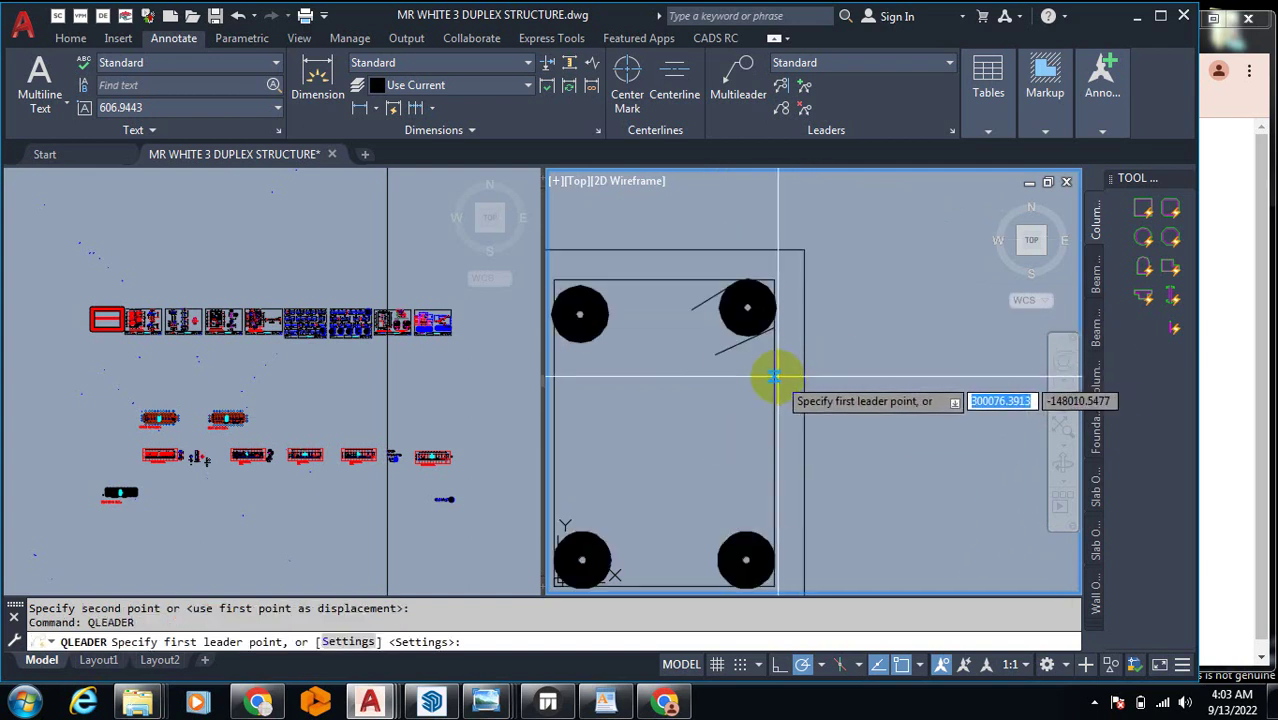
click(775, 378)
scroll(736, 314, down, 5)
click(712, 311)
key(Return)
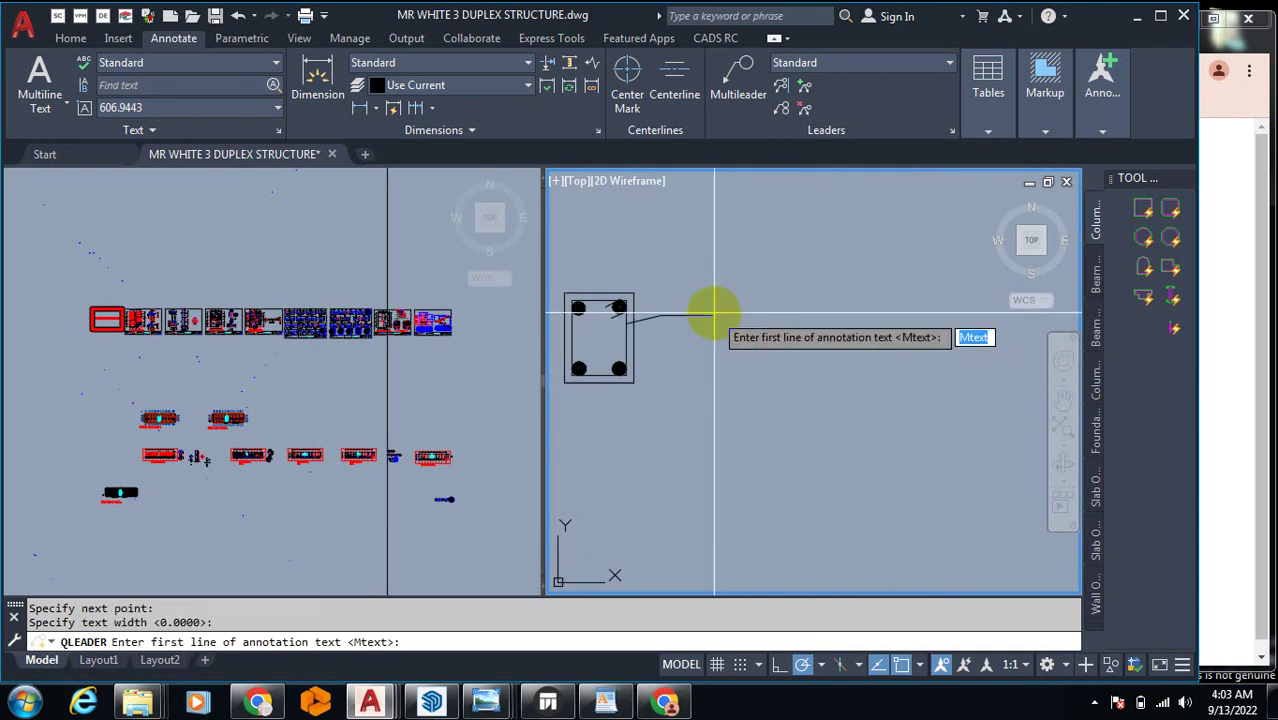
key(Return)
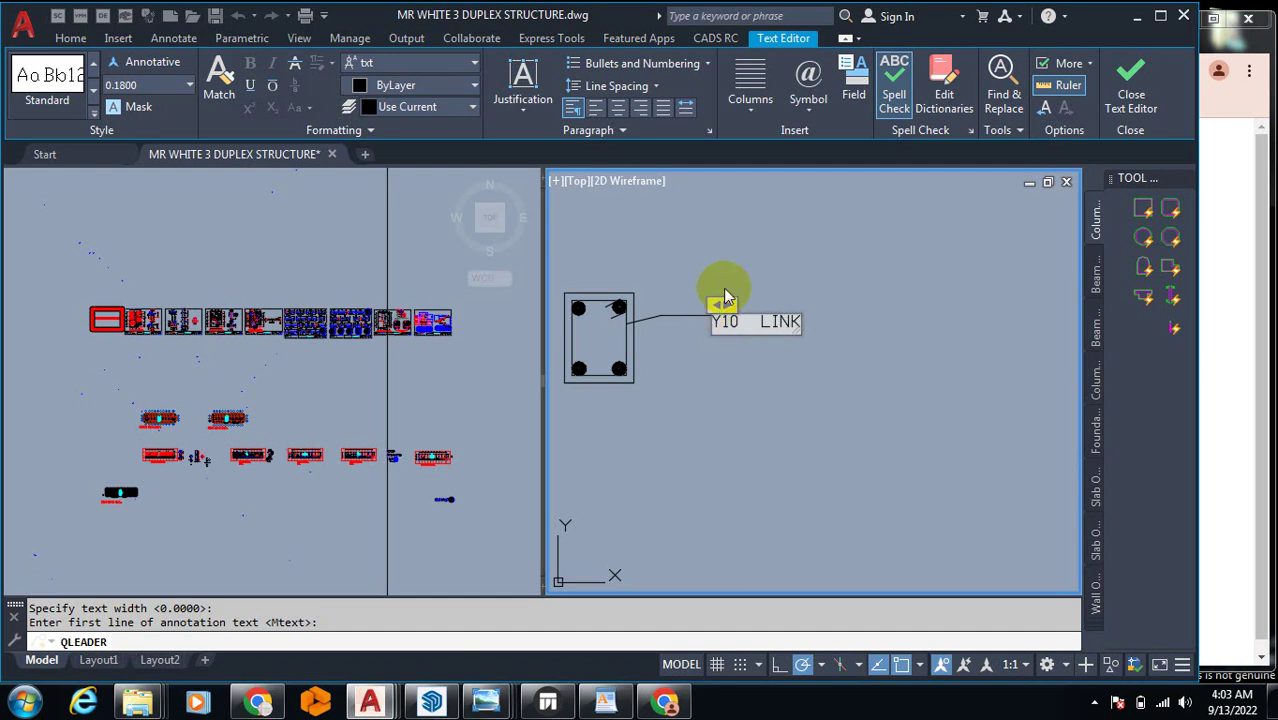
click(723, 297)
scroll(690, 310, up, 3)
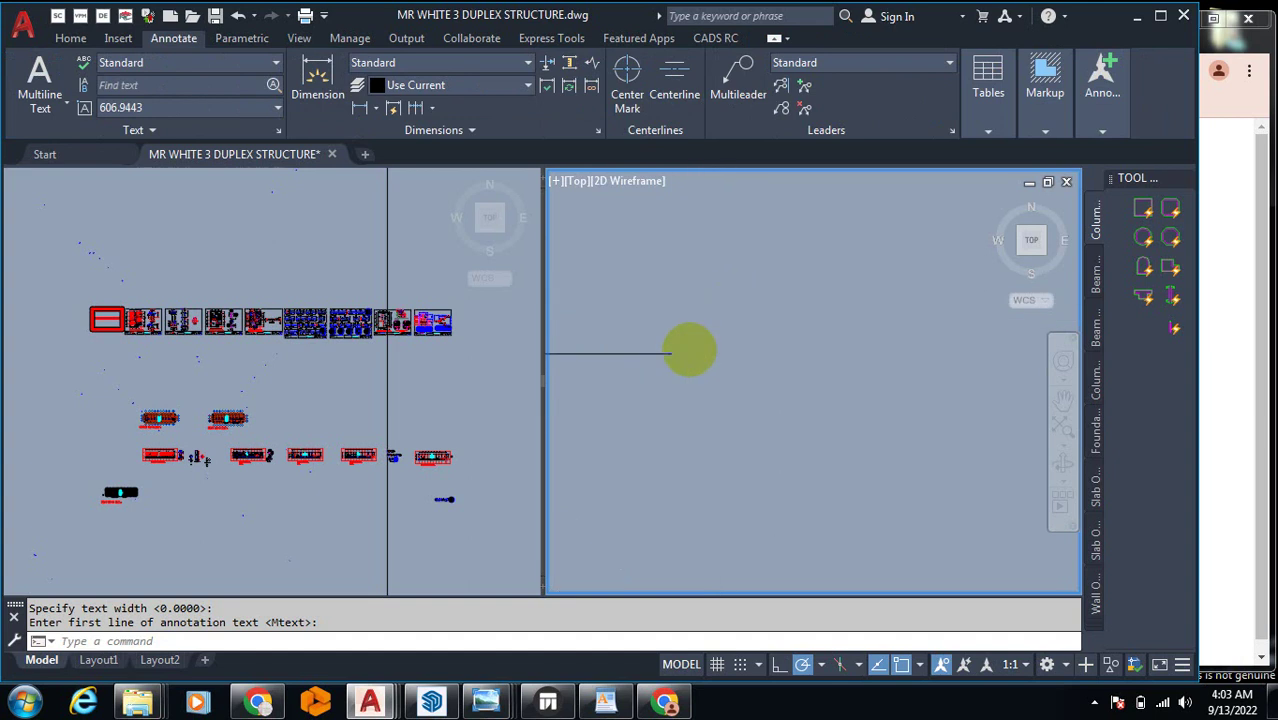
Step: Scale up the LINK text about a base point beside it
scroll(779, 379, up, 2)
scroll(801, 357, down, 2)
scroll(722, 373, up, 5)
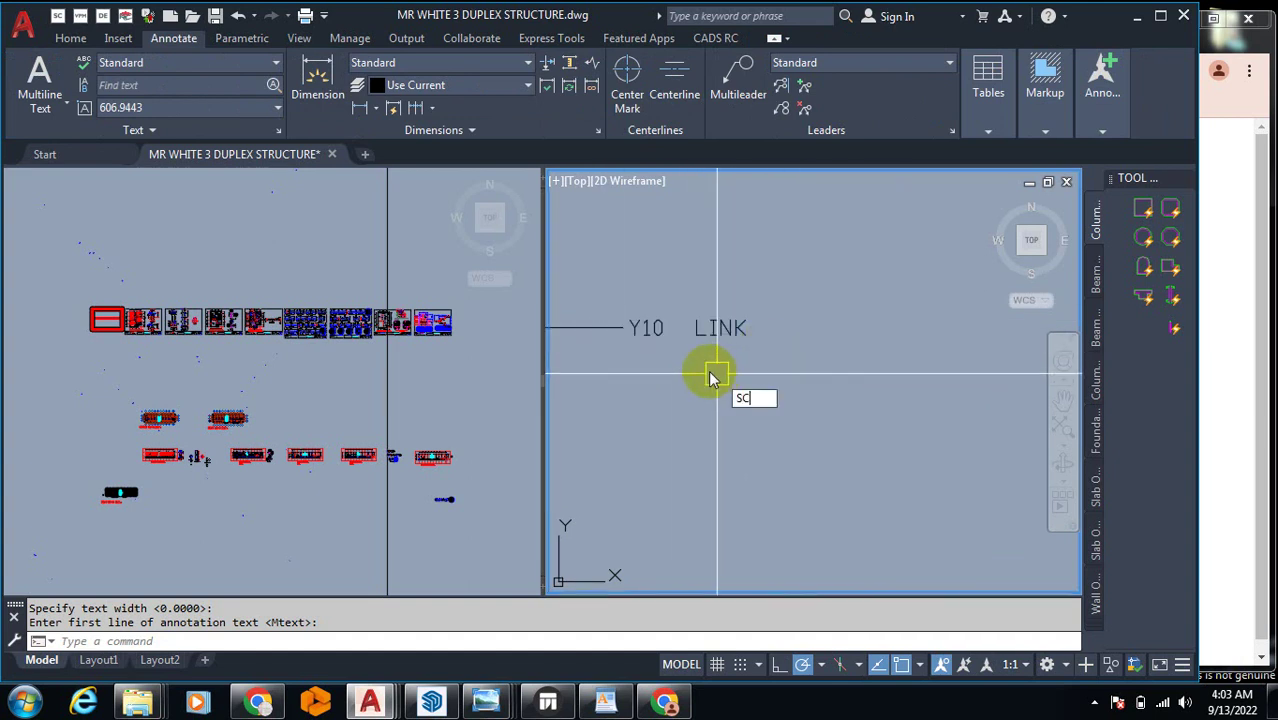
key(Return)
click(717, 368)
key(Return)
click(714, 368)
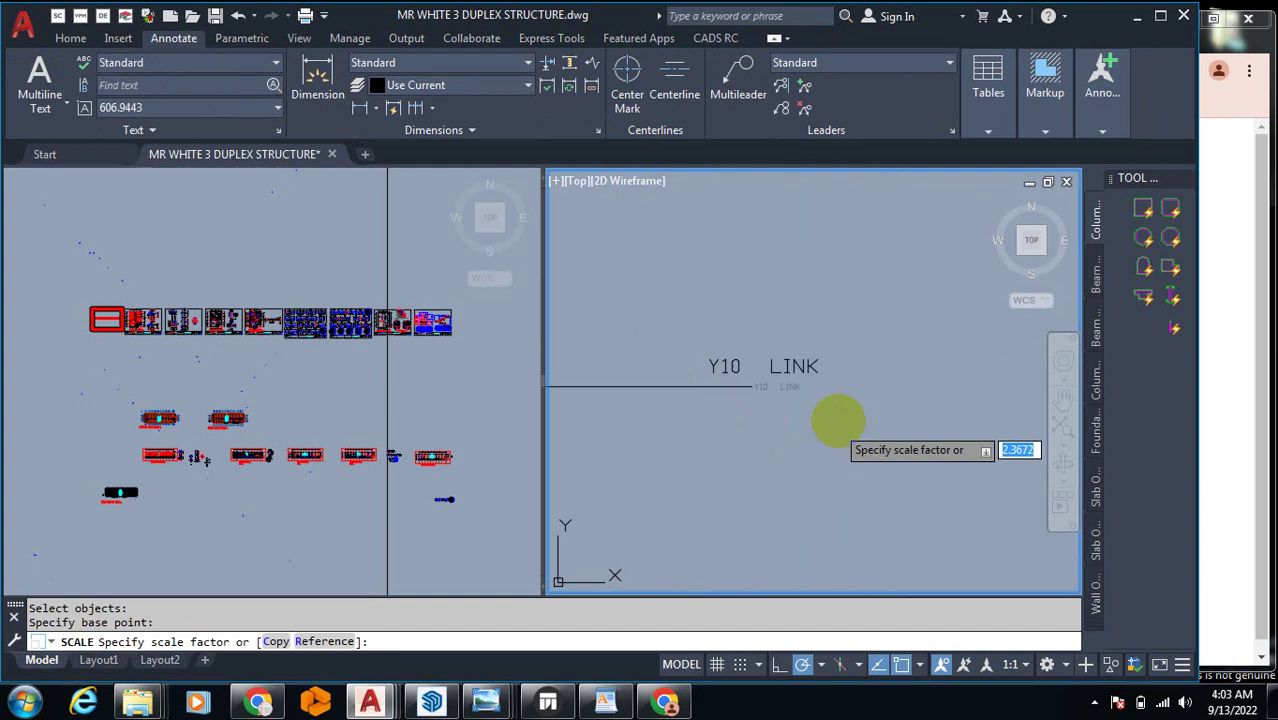
click(886, 510)
Step: Rescale the Y10 LINK label with a new base point and size
scroll(947, 365, down, 5)
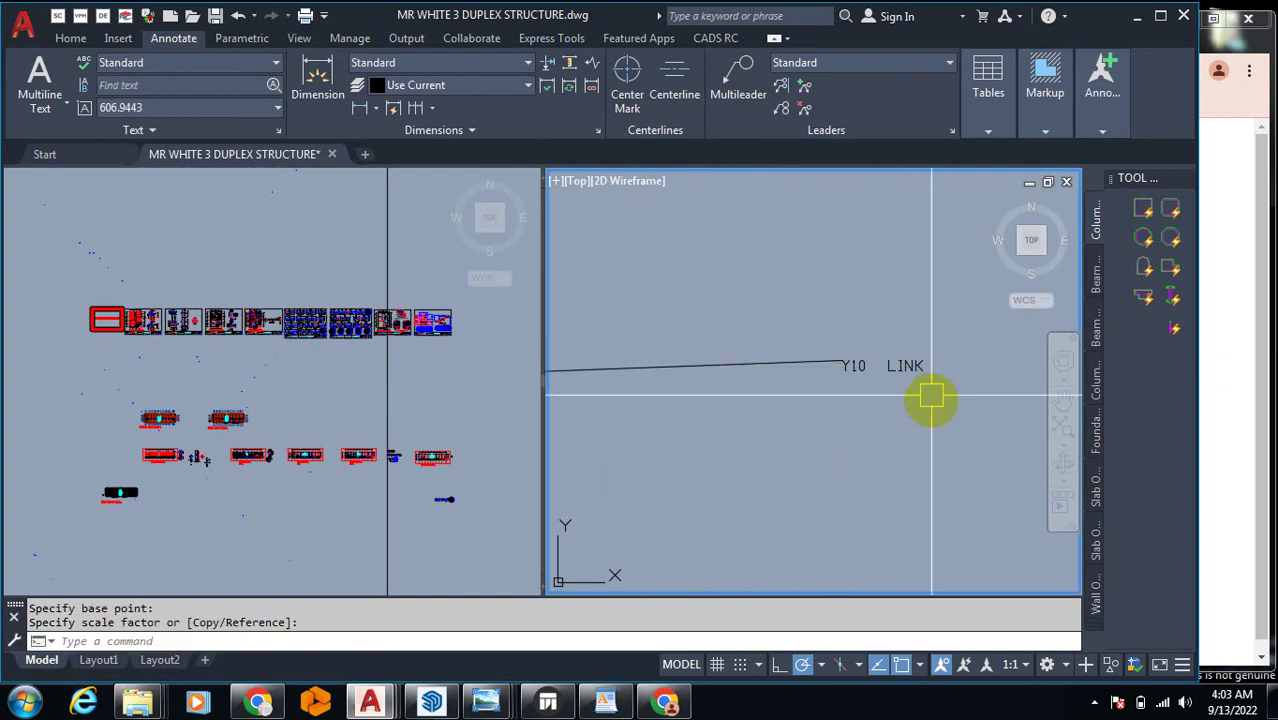
scroll(947, 420, down, 3)
scroll(950, 470, down, 2)
scroll(962, 473, up, 4)
scroll(918, 442, up, 3)
click(921, 442)
key(Return)
click(876, 396)
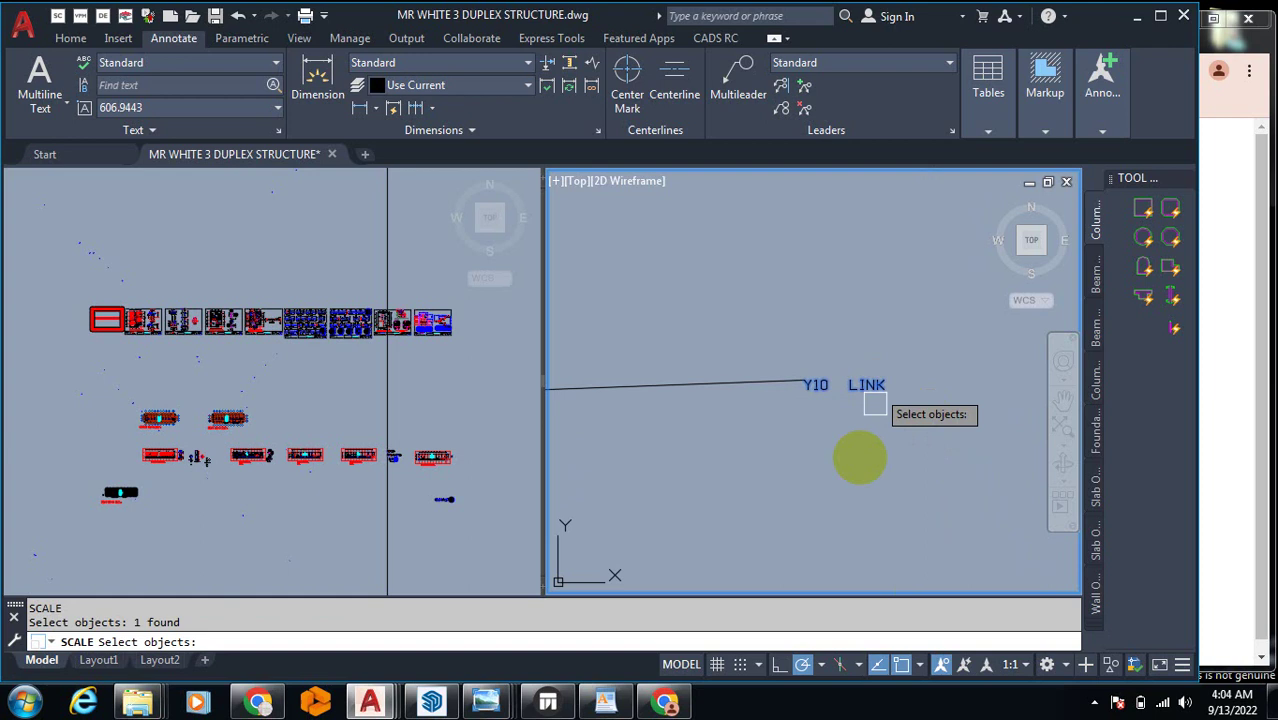
key(Return)
click(890, 457)
scroll(907, 480, up, 4)
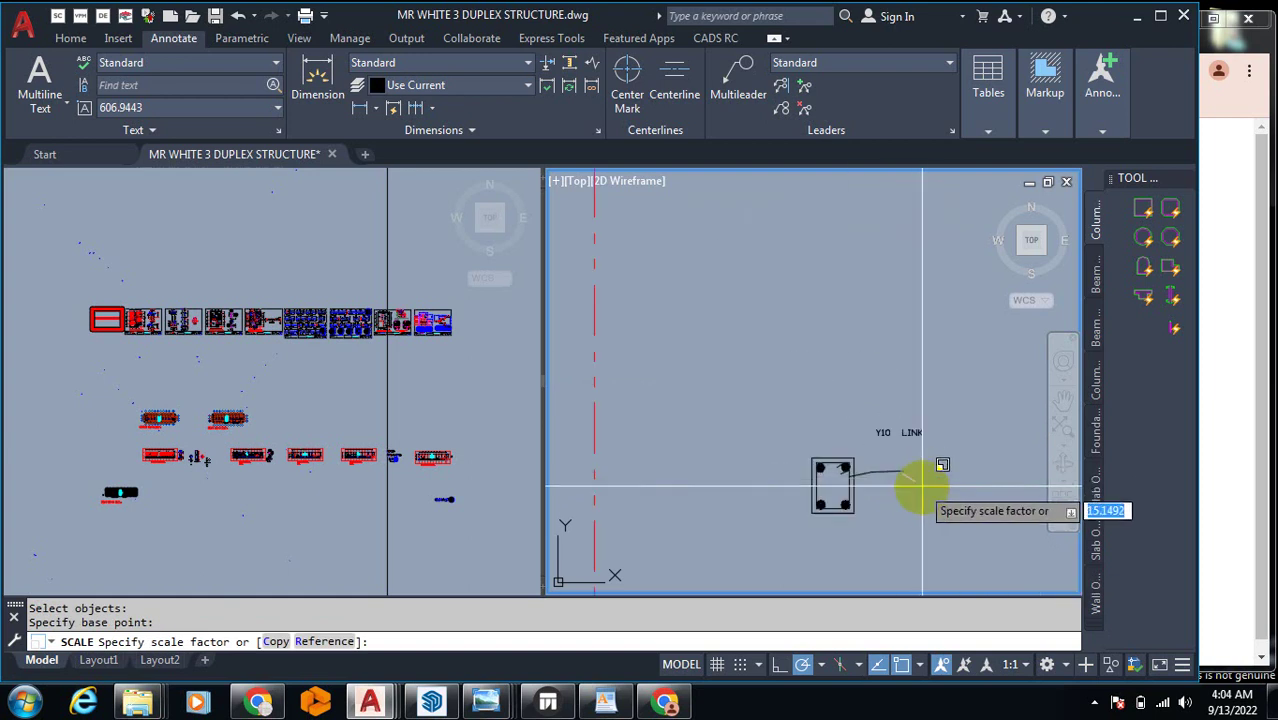
click(946, 540)
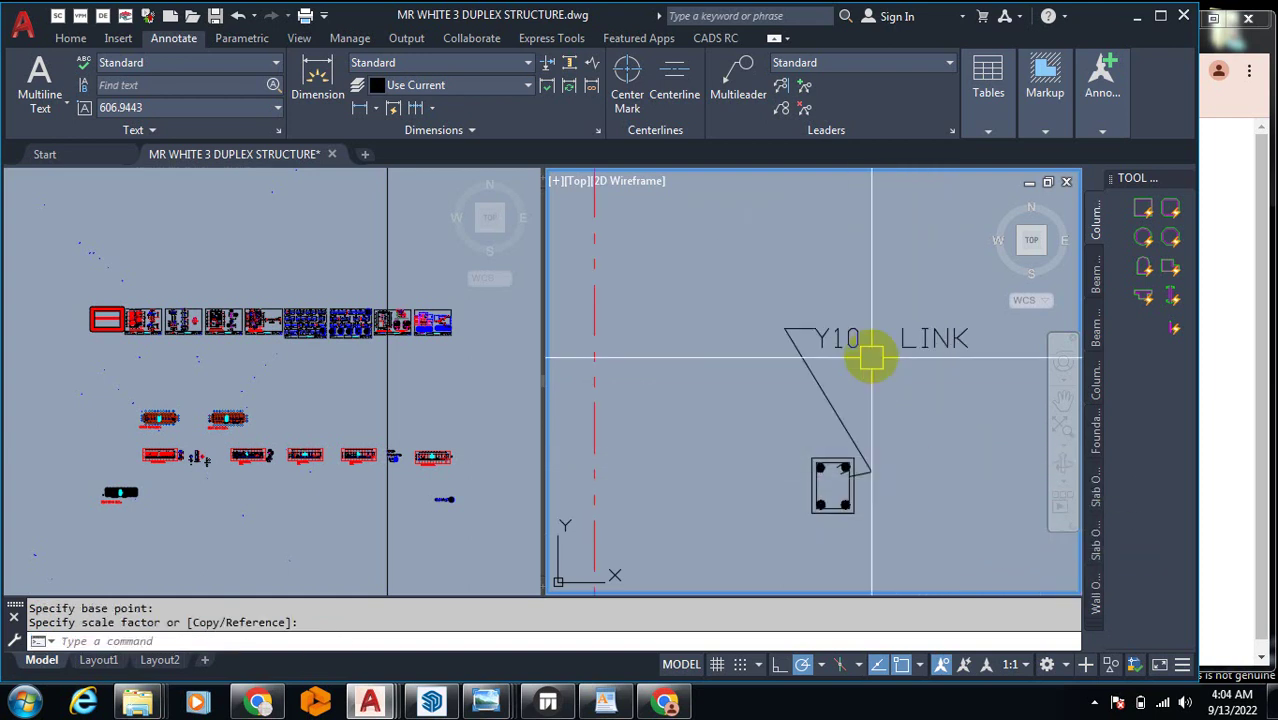
Step: Undo the last two changes to the label
scroll(856, 456, up, 3)
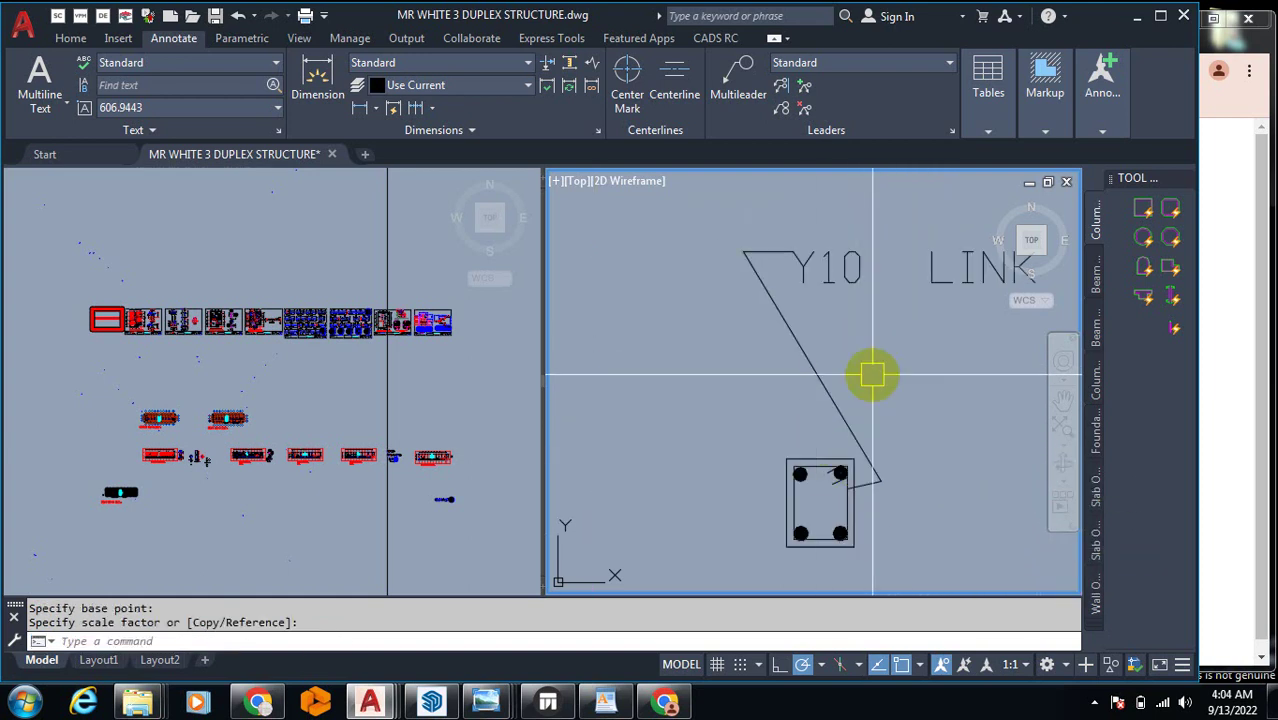
key(ctrl+z)
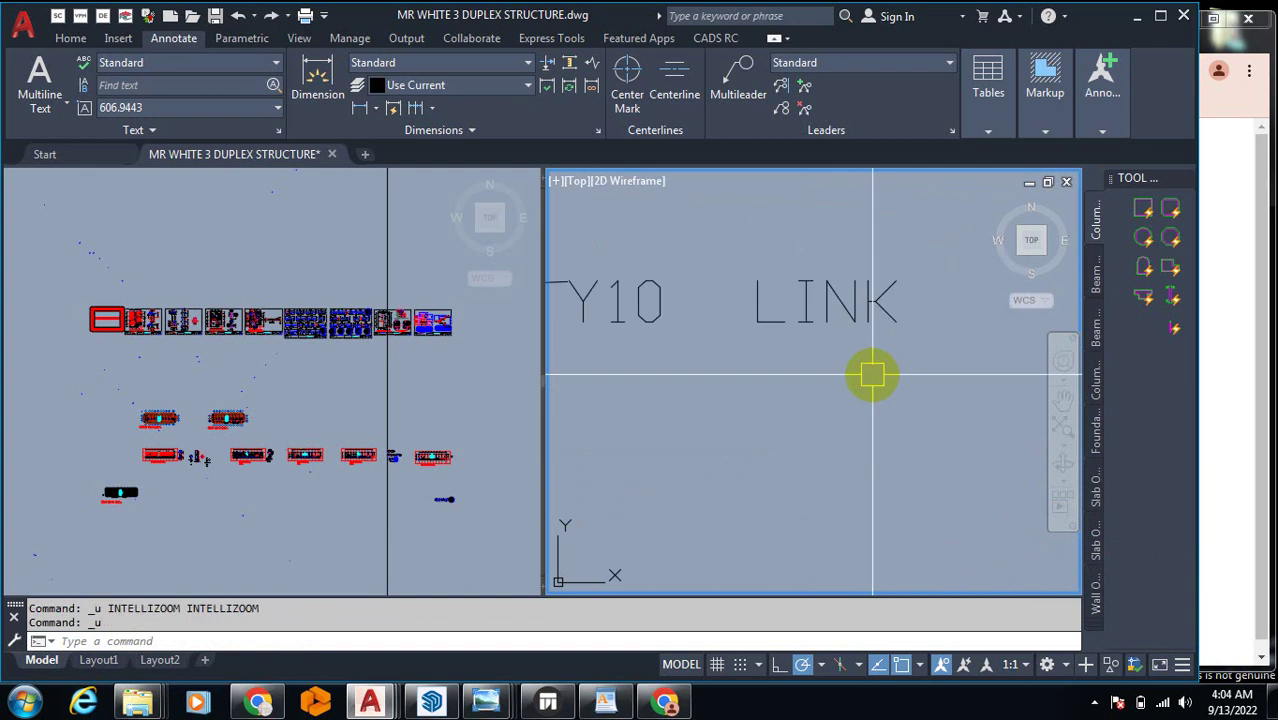
scroll(871, 375, down, 3)
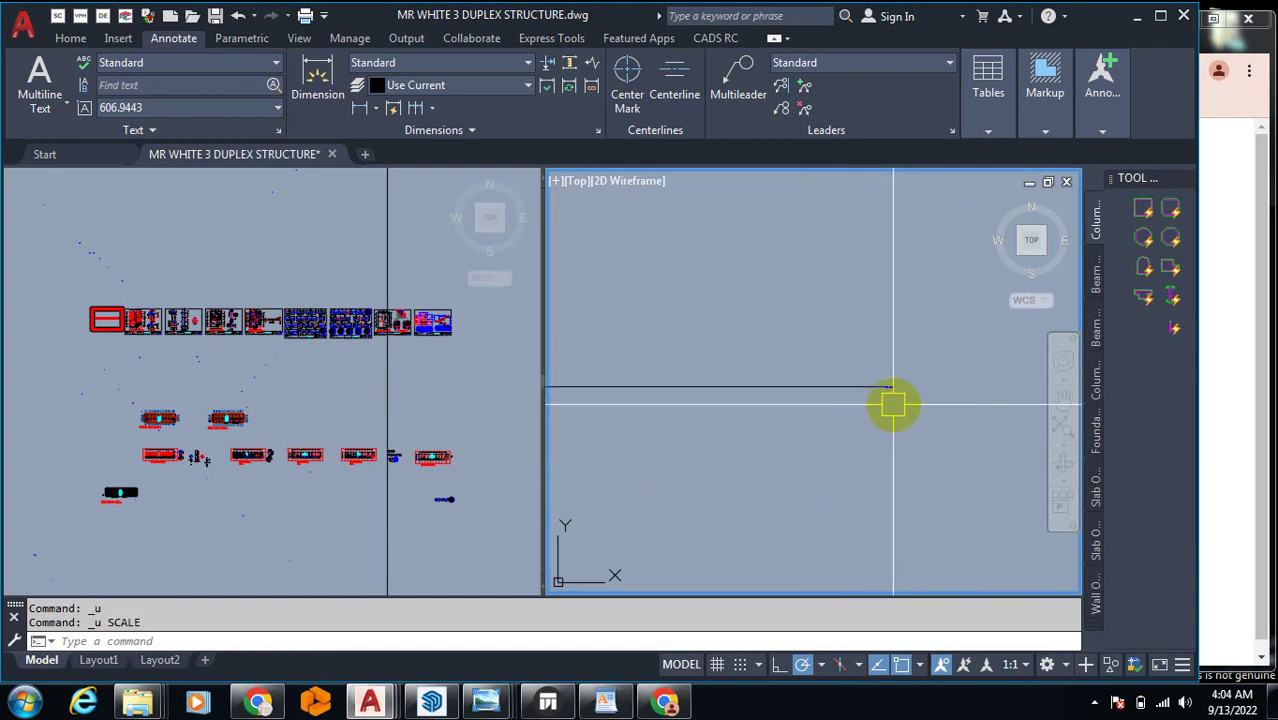
key(ctrl+z)
scroll(651, 297, down, 2)
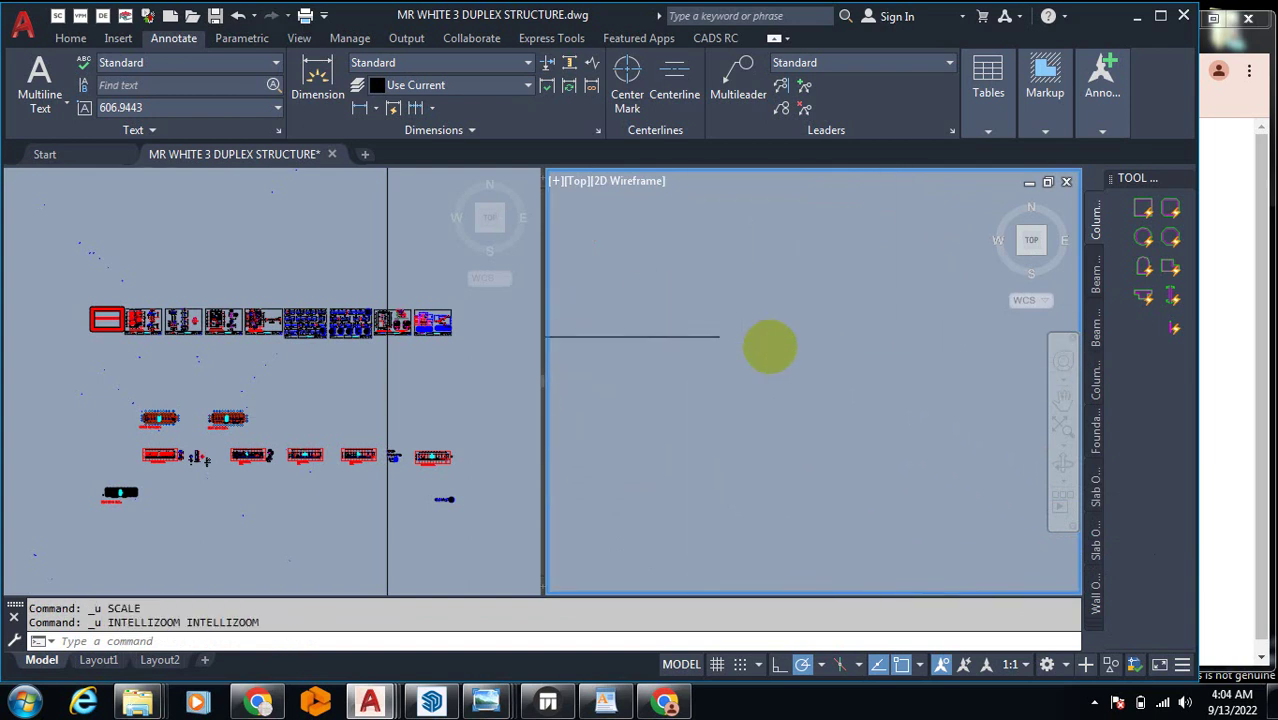
Step: Explode the Y10 LINK leader into its separate parts
key(Return)
middle_drag(694, 323, 686, 371)
scroll(580, 408, up, 2)
click(610, 412)
key(Return)
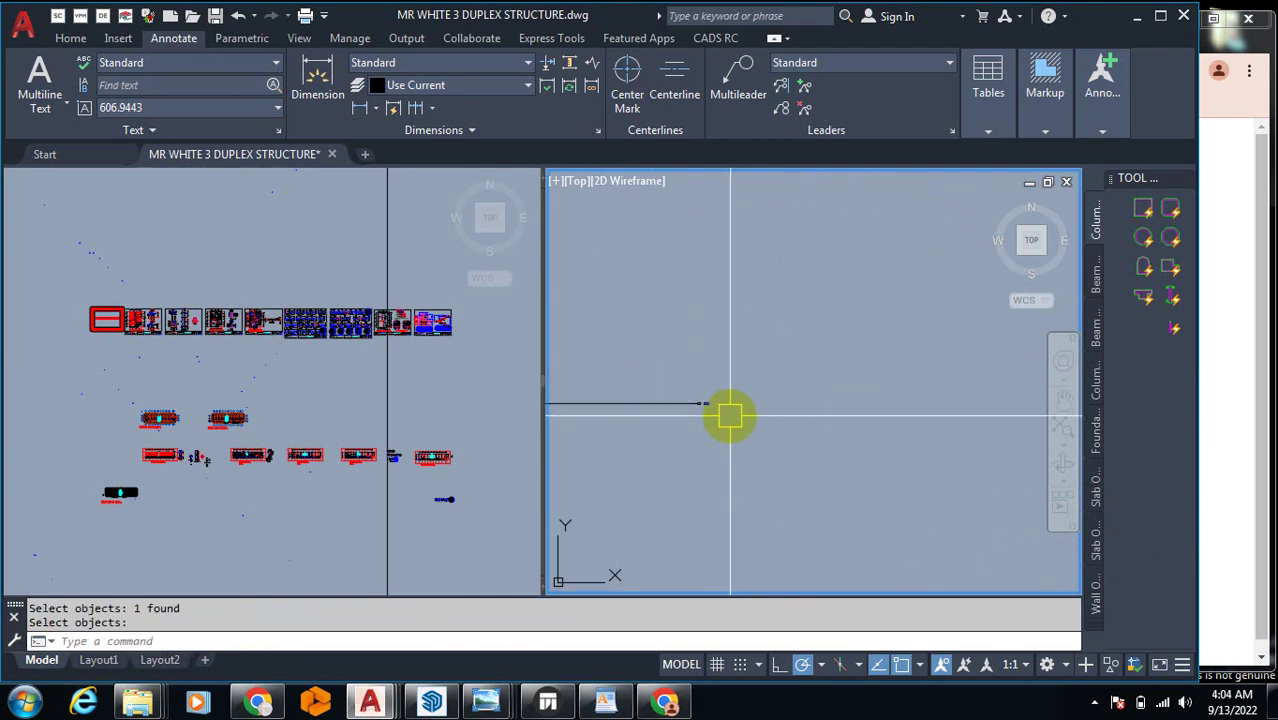
Step: Window-select the leader's line and move it to a new position
middle_drag(707, 427, 674, 317)
text(m)
key(Return)
click(674, 317)
click(850, 415)
key(Return)
click(842, 428)
click(681, 419)
Step: Begin scaling the label text, then cancel the command
text(sc)
key(Return)
click(720, 368)
key(Return)
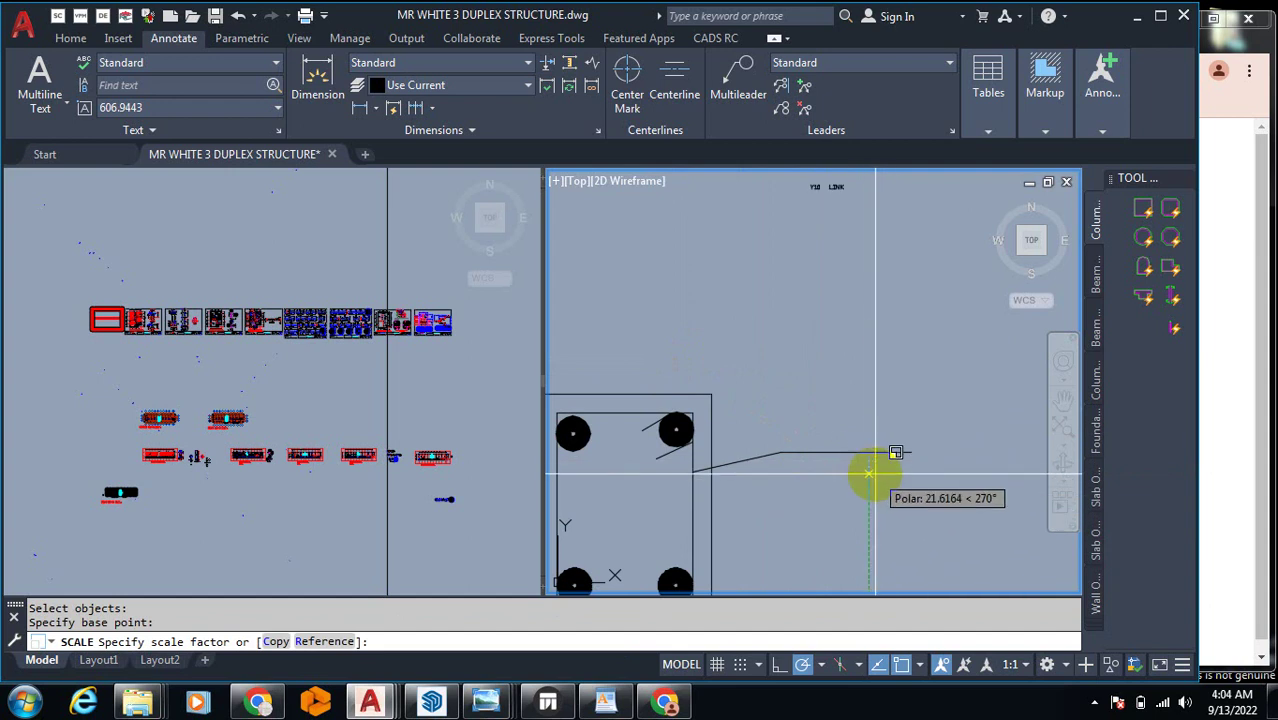
click(879, 472)
scroll(870, 440, down, 2)
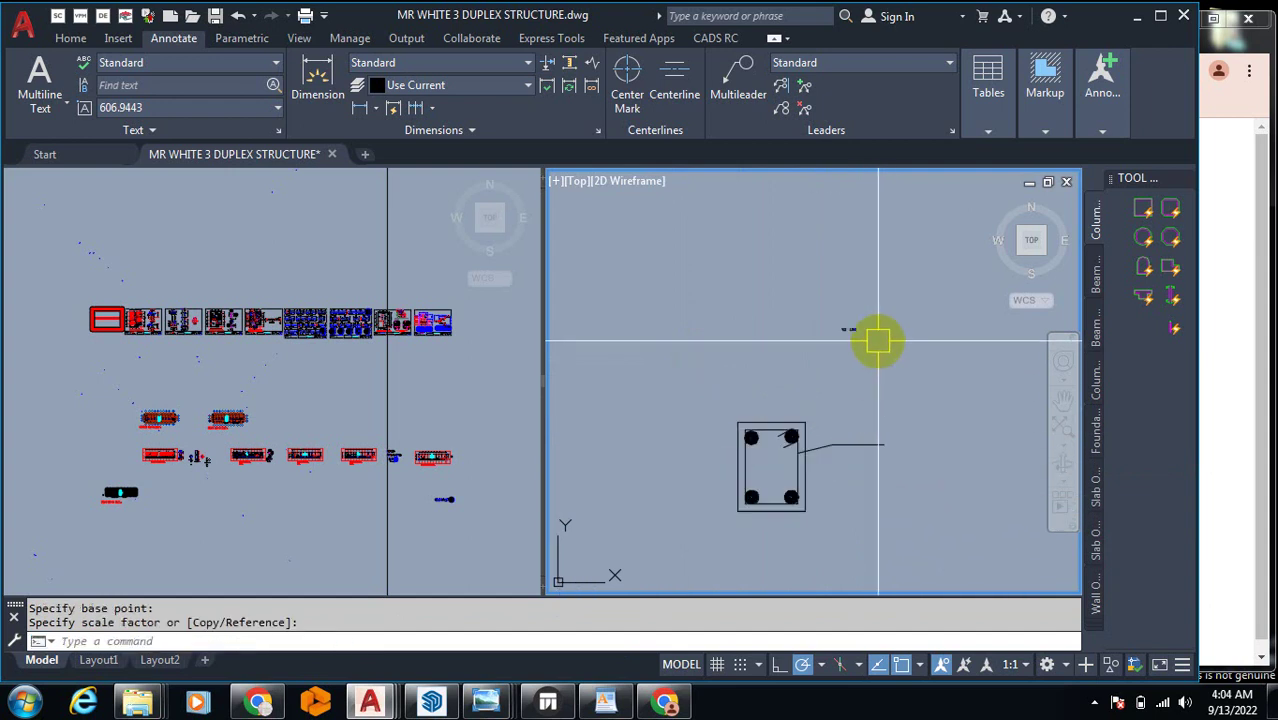
key(Escape)
Step: Move the small Y10 LINK text to a new spot beside the column
text(m)
key(Return)
click(848, 327)
key(Return)
click(893, 321)
scroll(889, 441, up, 3)
scroll(890, 425, up, 2)
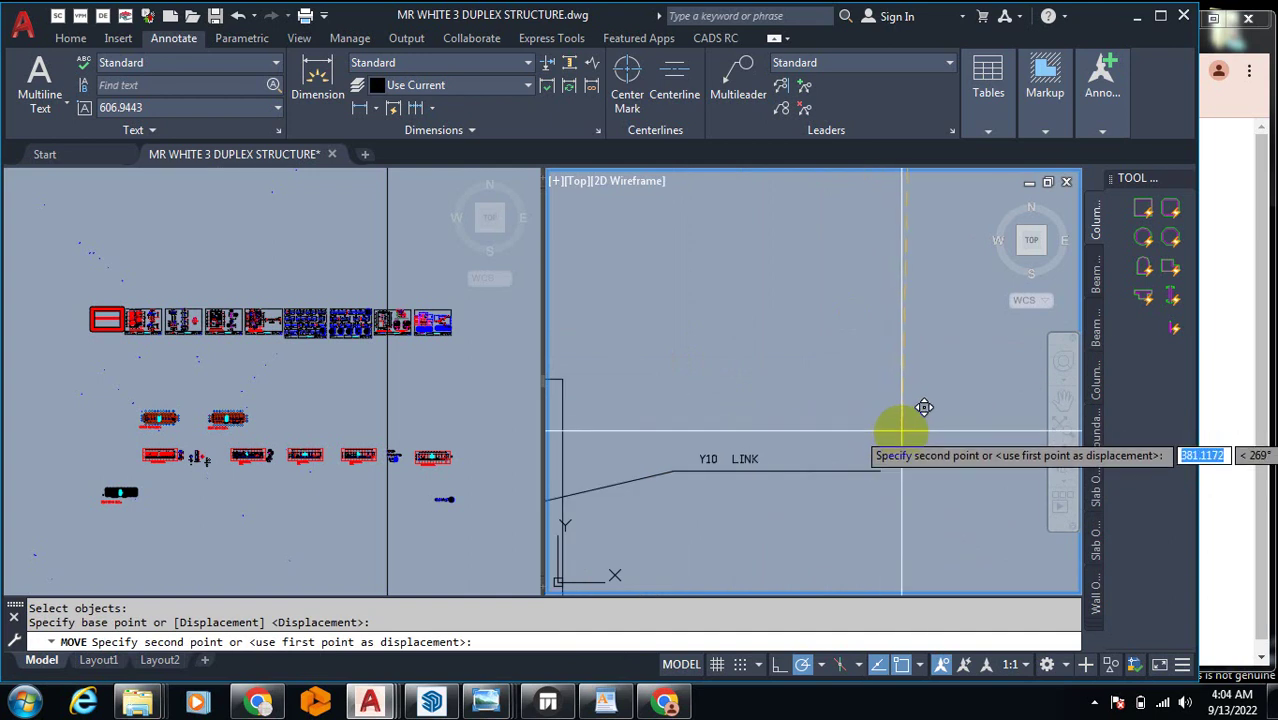
click(918, 410)
Step: Enlarge the Y10 LINK text with SCALE
text(sc)
key(Return)
click(765, 450)
key(Return)
click(780, 422)
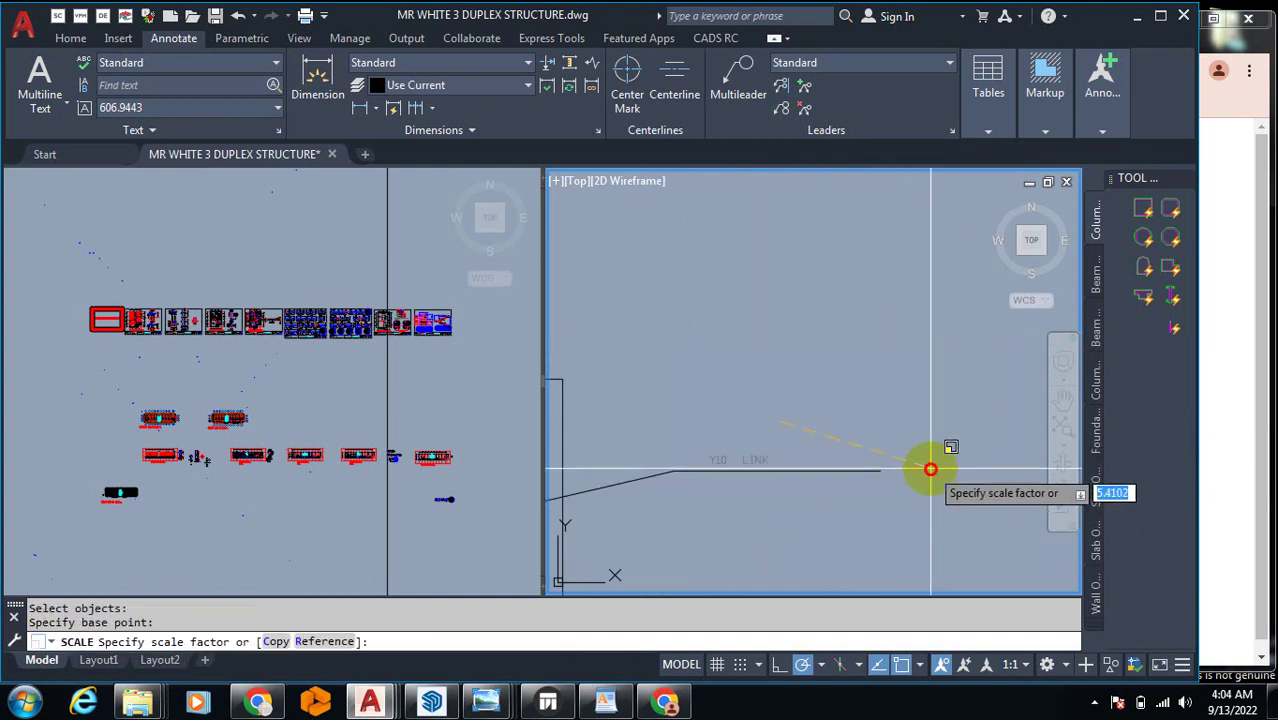
click(928, 463)
scroll(850, 405, up, 1)
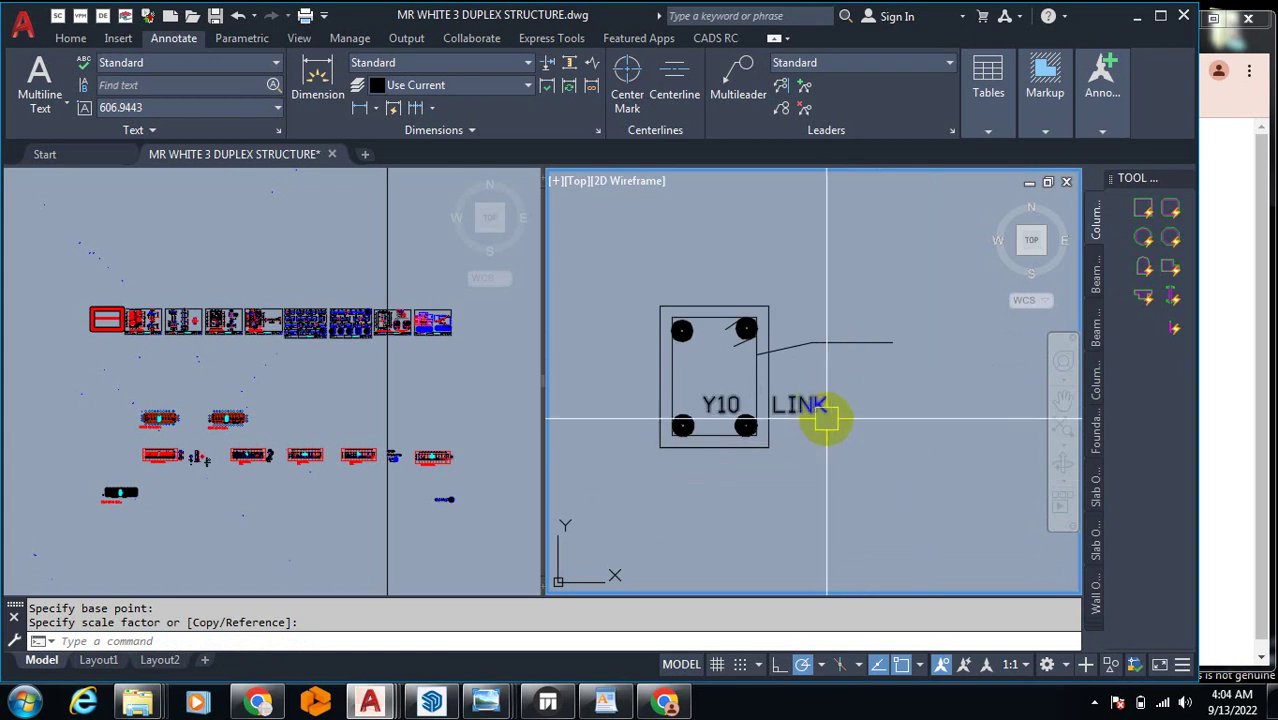
Step: Move the Y10 LINK text onto the leader's landing line
text(m)
key(Return)
click(836, 412)
click(818, 432)
key(Return)
click(808, 477)
click(892, 405)
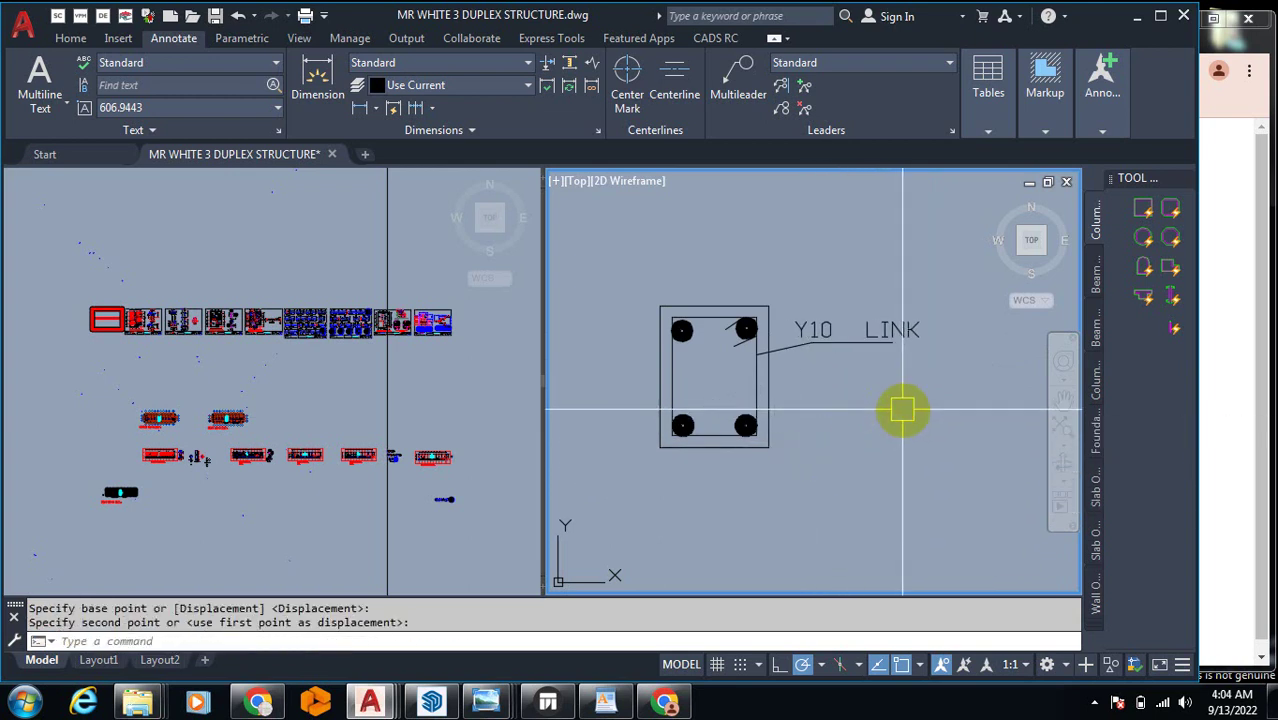
scroll(725, 300, up, 2)
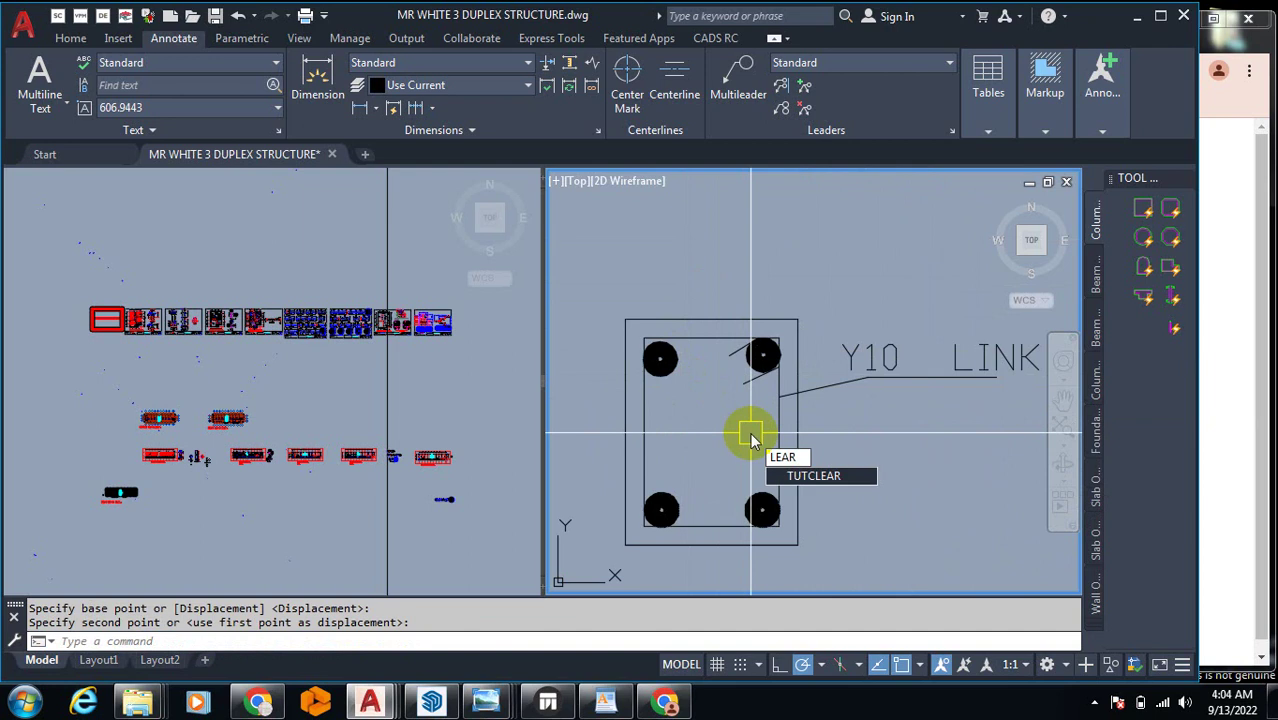
Step: Draw a LEADER from the top-right bar up to a landing line with an Mtext label
key(BackSpace)
text(DER)
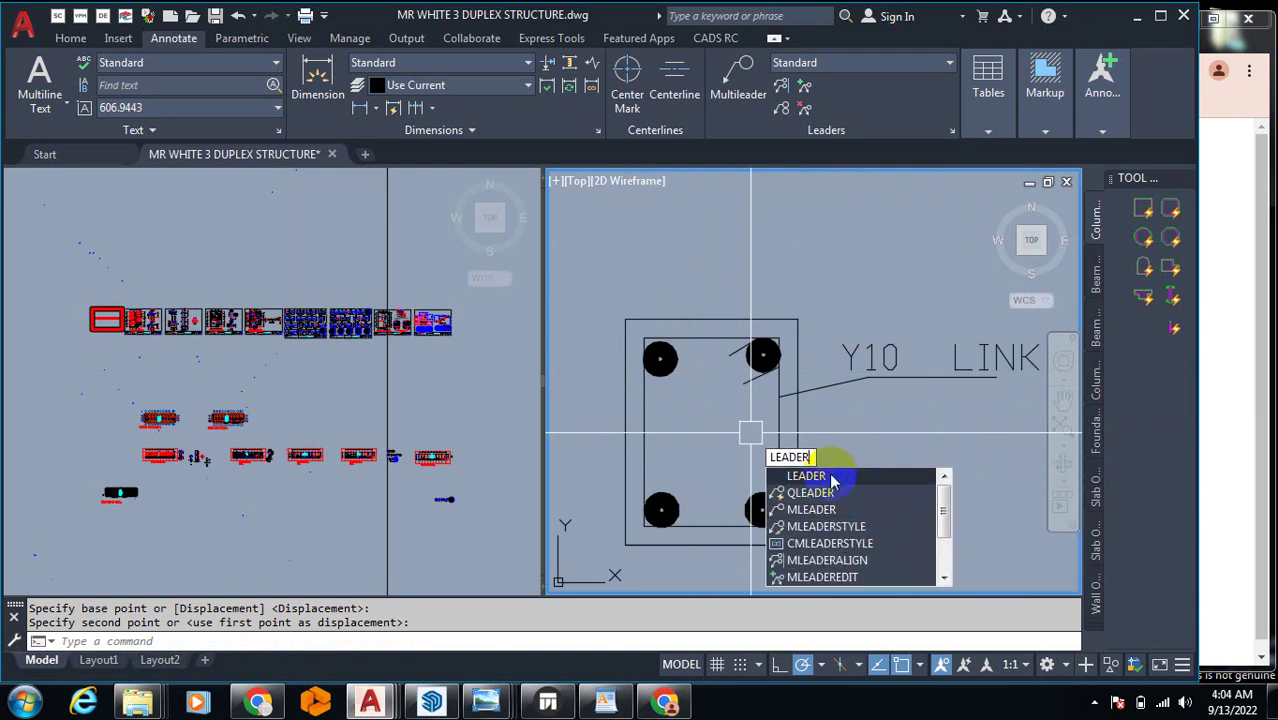
key(Return)
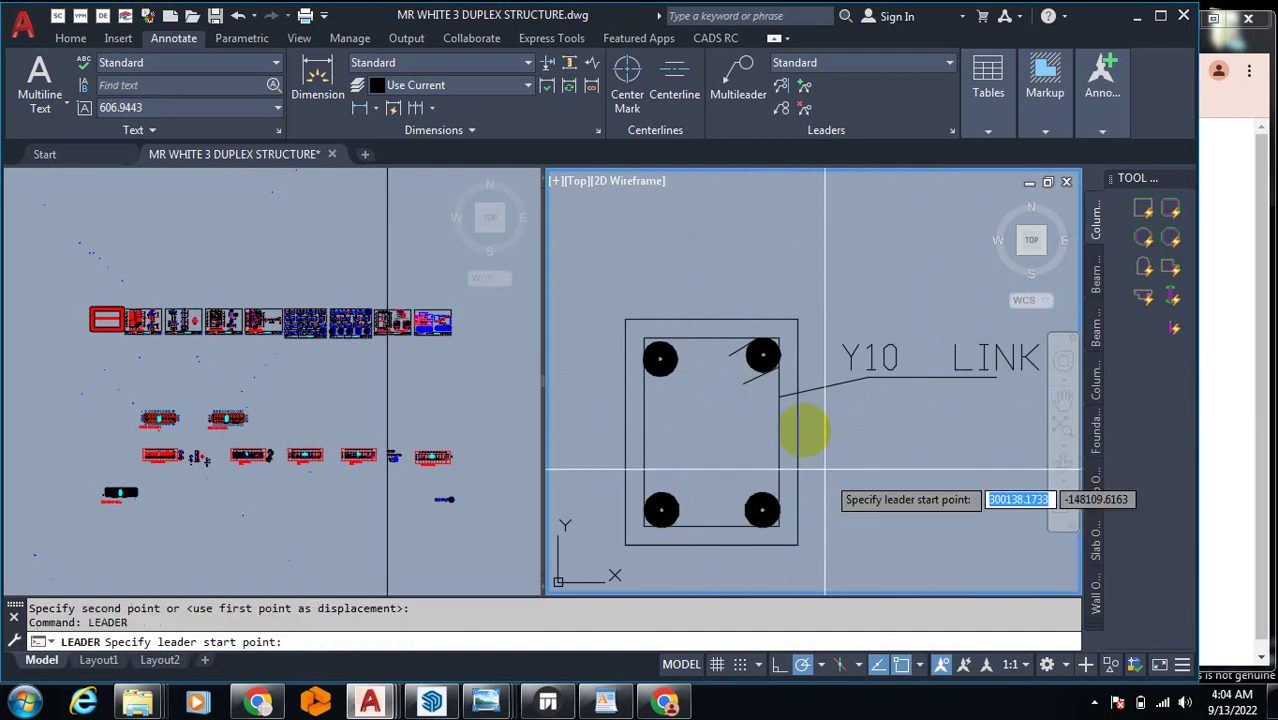
click(763, 355)
scroll(738, 293, down, 3)
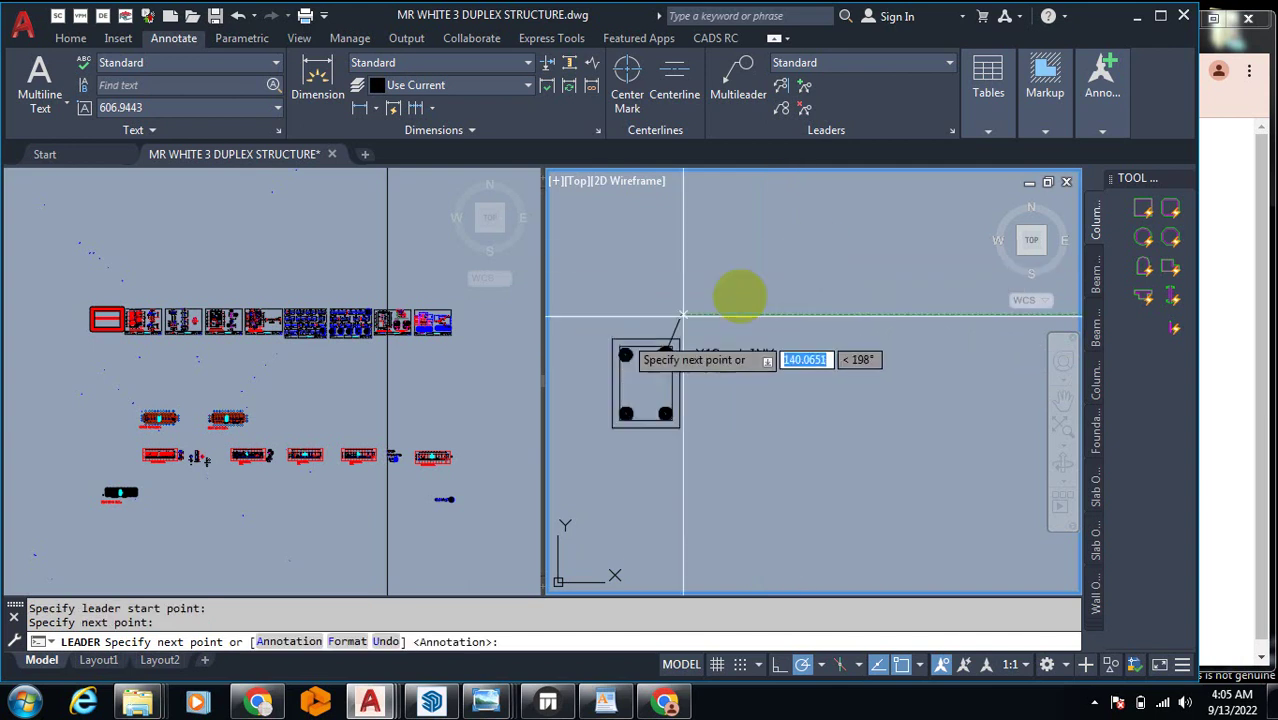
click(775, 315)
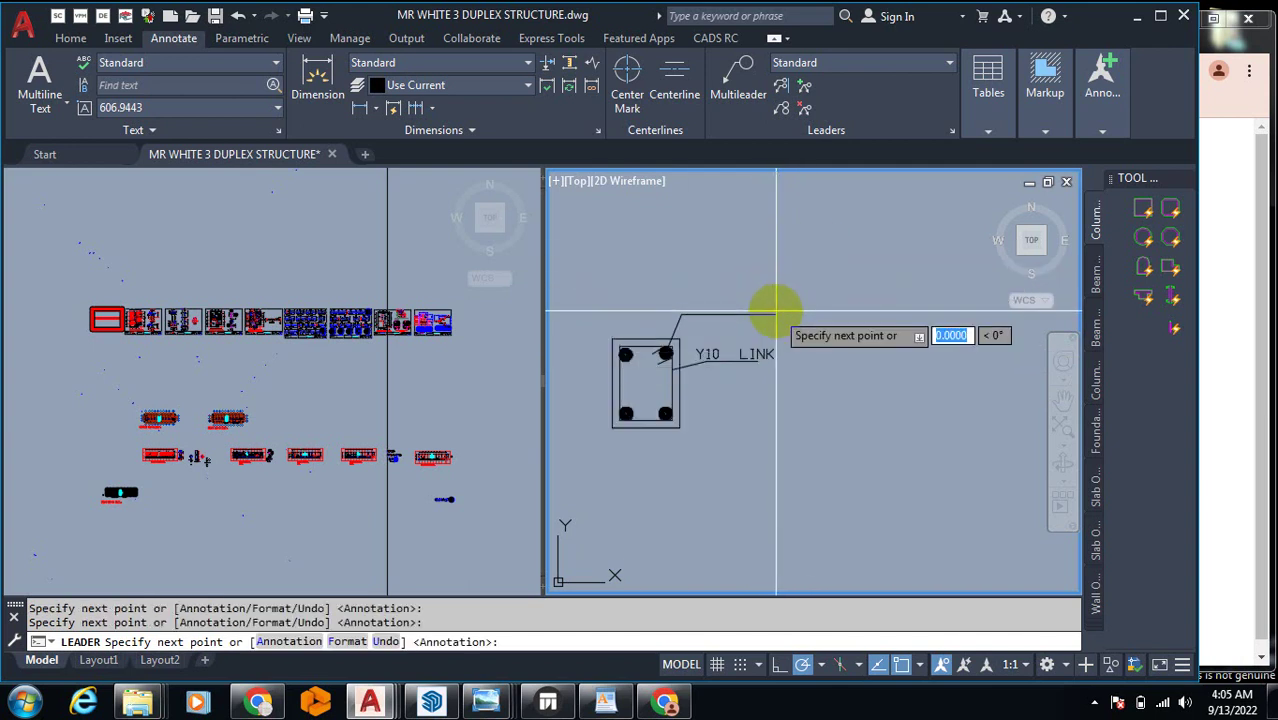
right_click(775, 312)
click(818, 324)
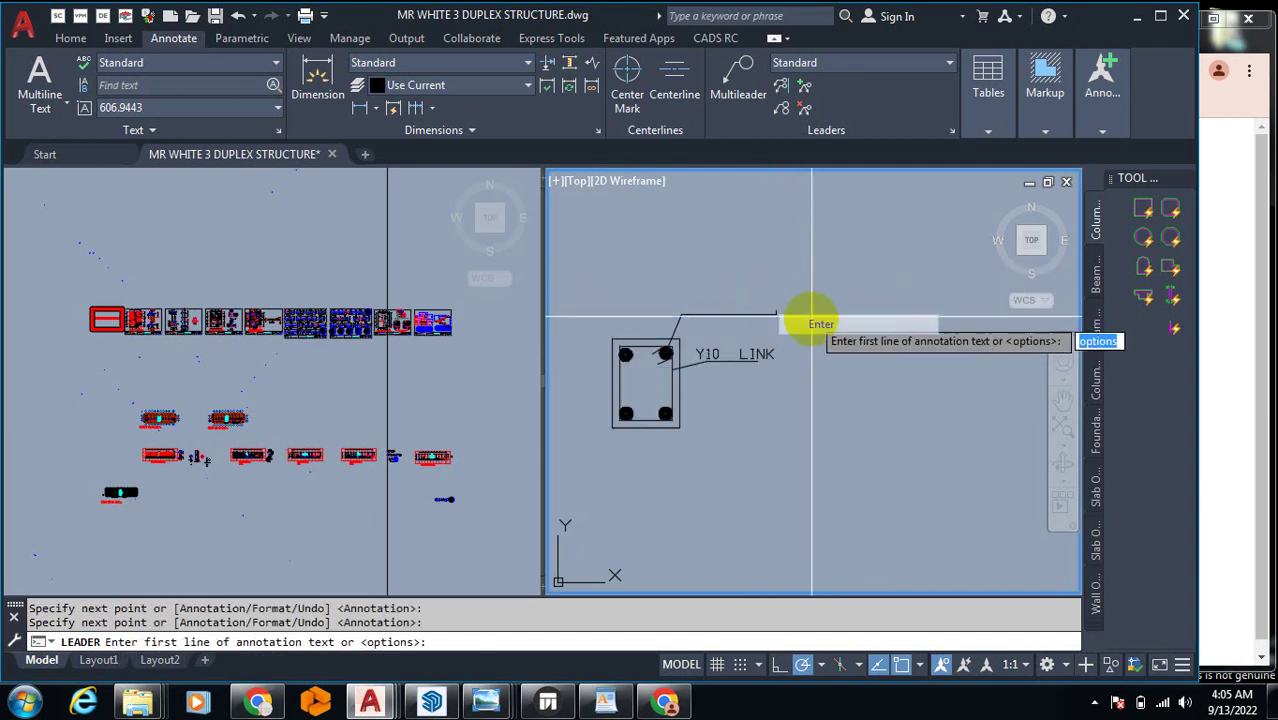
key(Return)
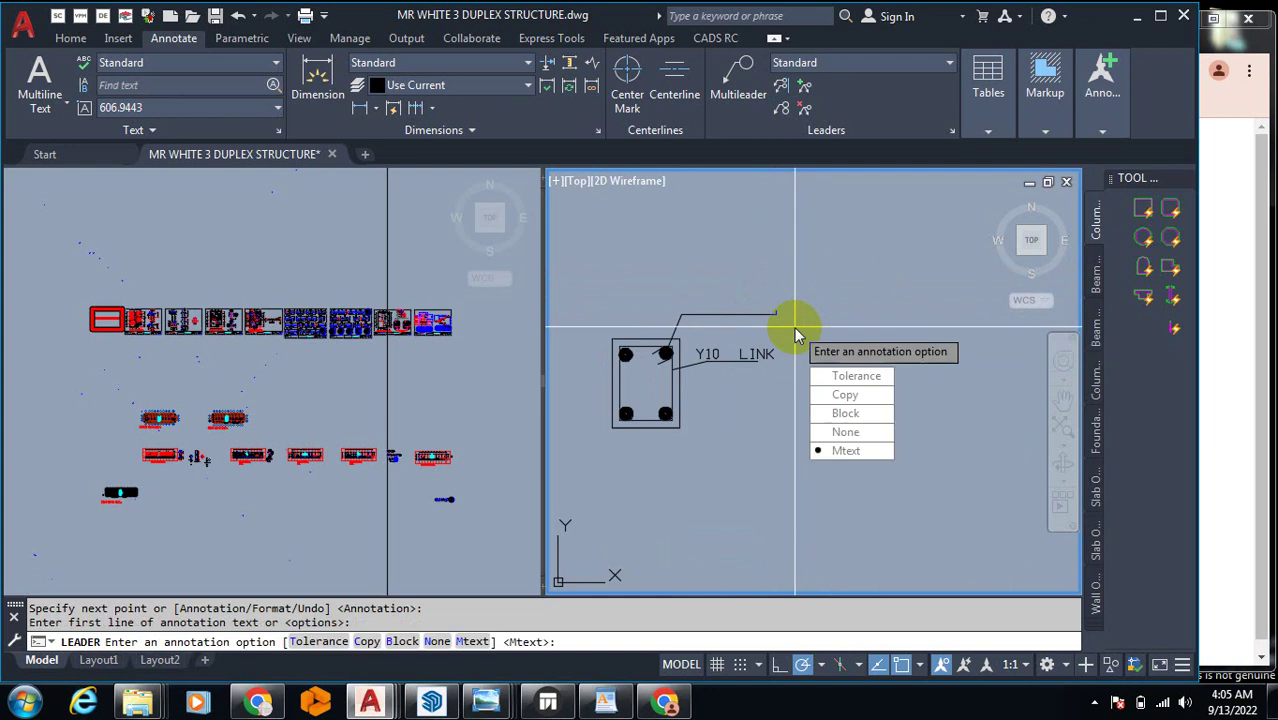
click(850, 452)
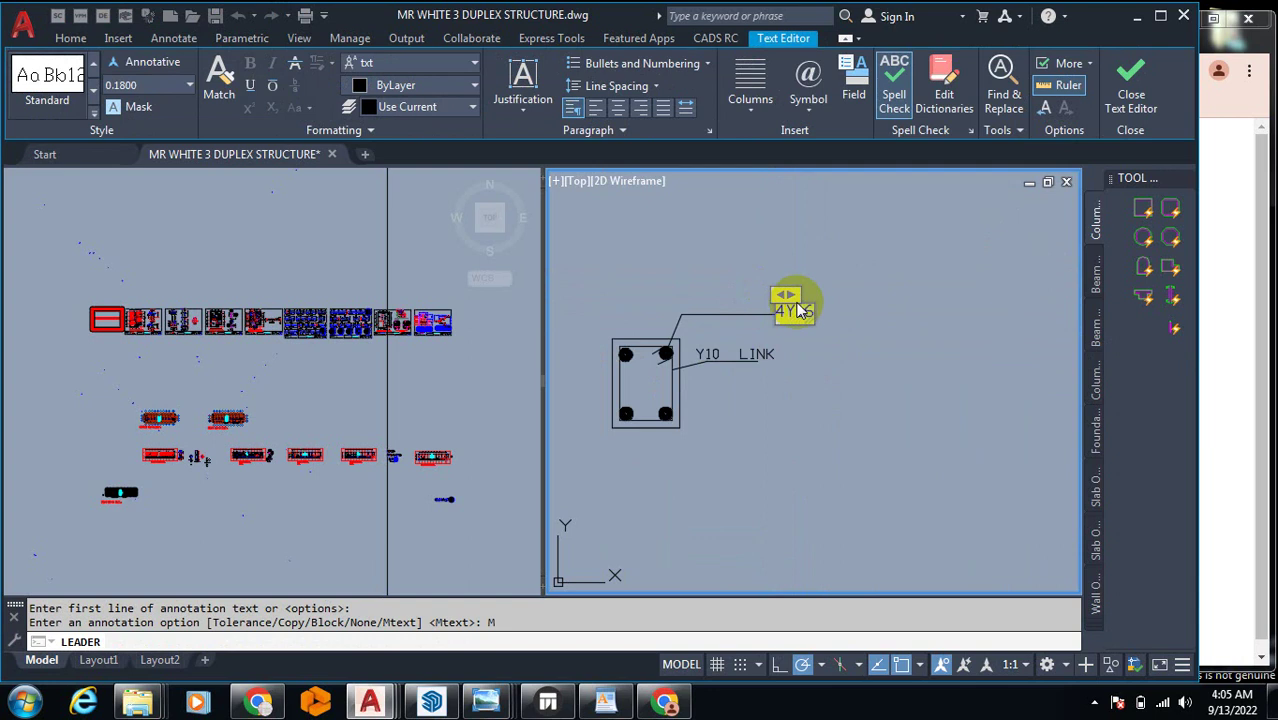
click(760, 280)
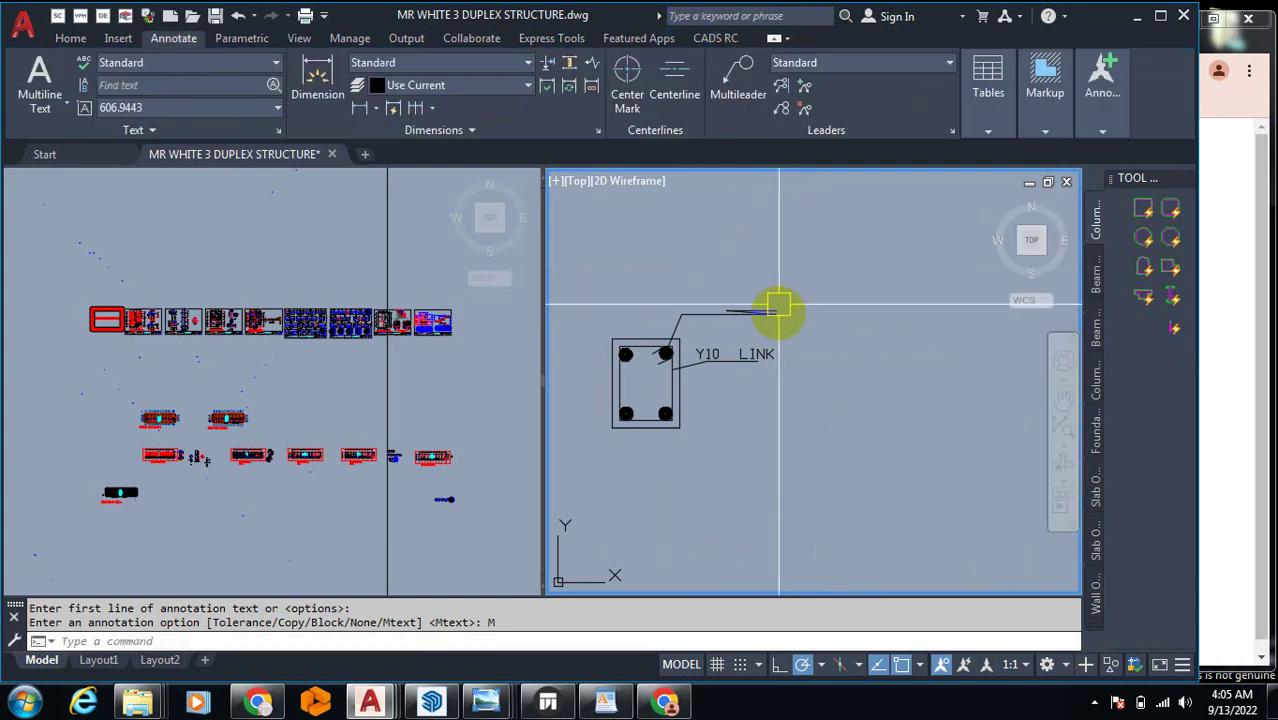
Step: Explode the upper leader into its separate parts
scroll(773, 300, up, 8)
scroll(826, 256, up, 5)
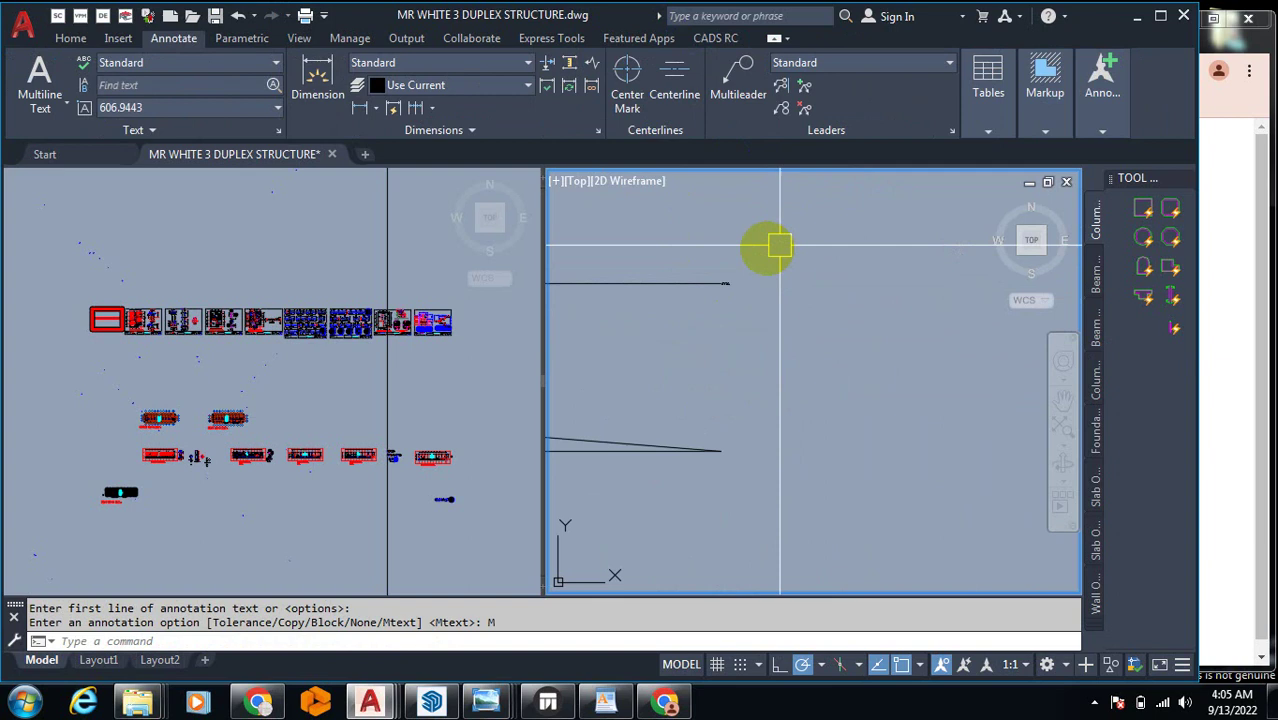
text(X)
key(Return)
click(725, 289)
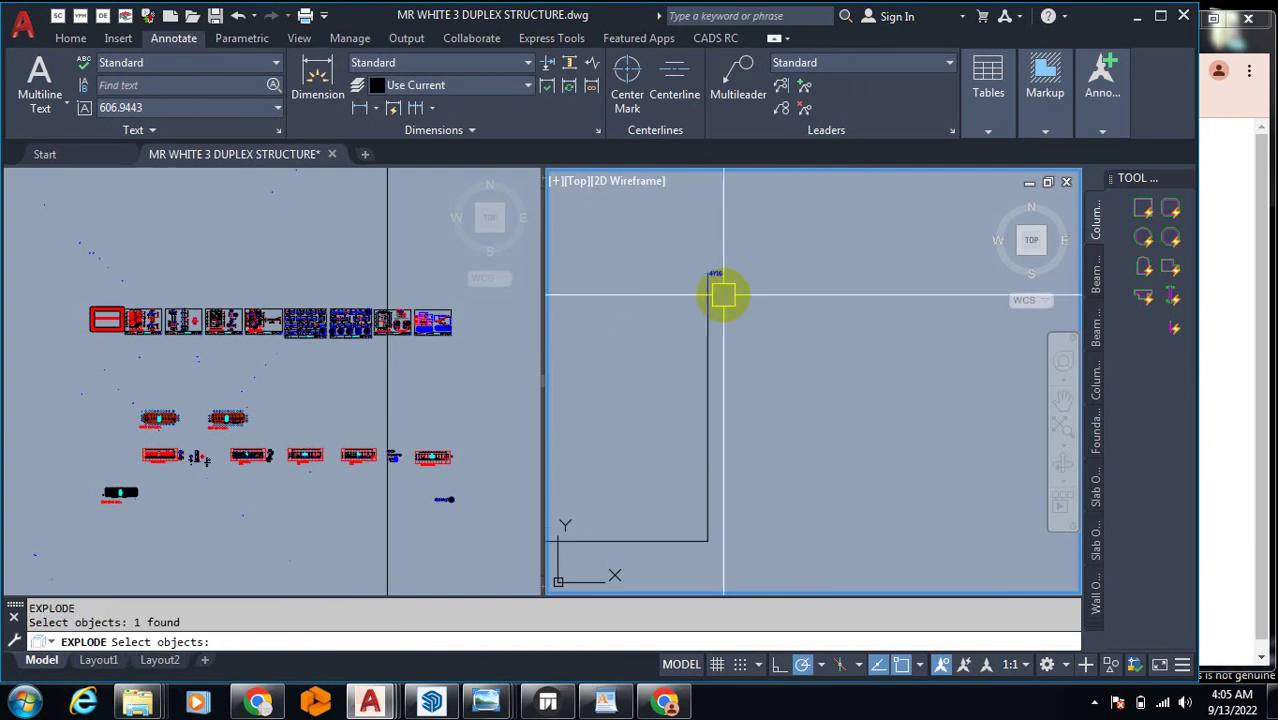
scroll(724, 295, down, 3)
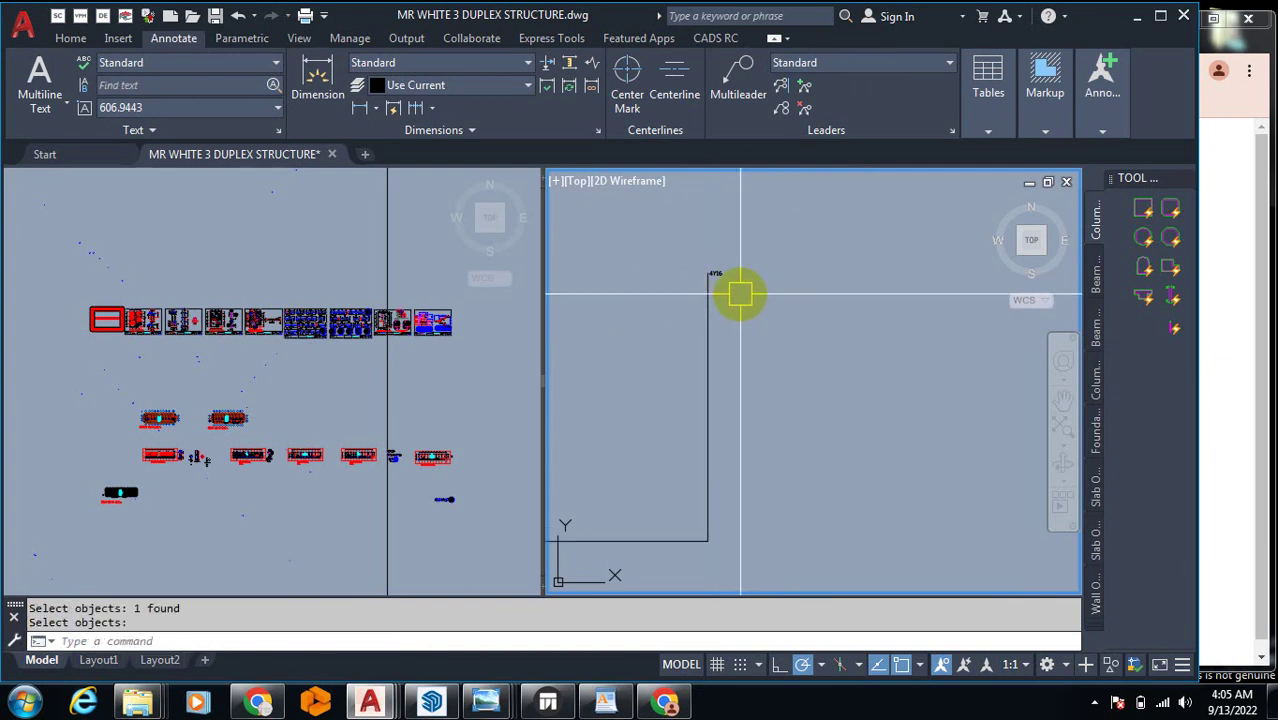
text(SC)
key(Return)
key(Escape)
scroll(775, 294, up, 3)
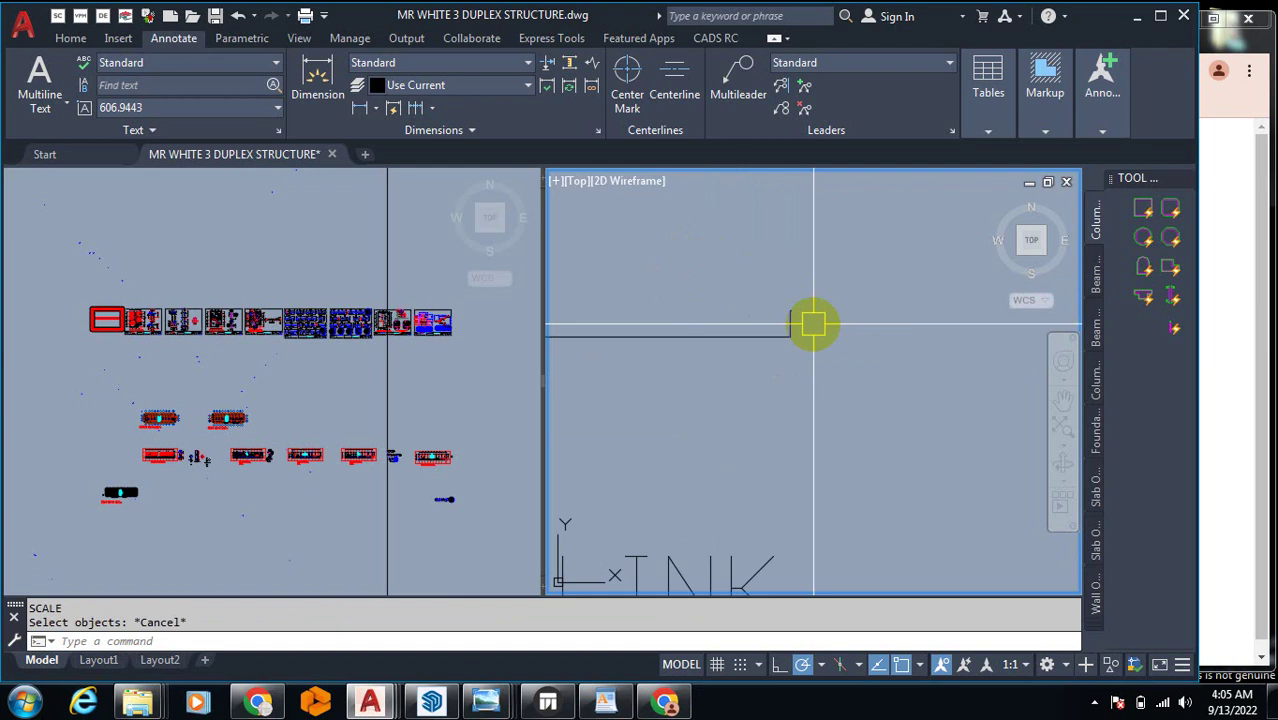
Step: Match the 4Y16 text's properties to the LINK text using MATCHPROP
text(MA)
key(Return)
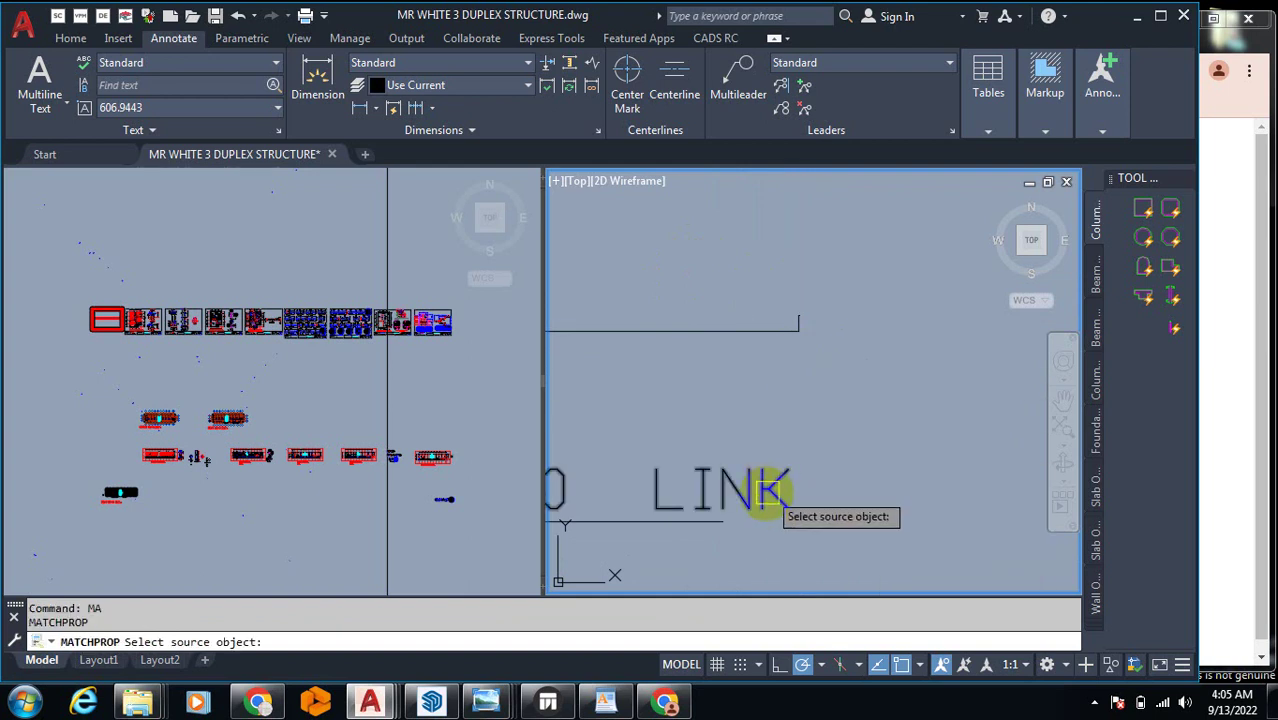
click(765, 491)
scroll(840, 310, up, 2)
scroll(740, 300, up, 3)
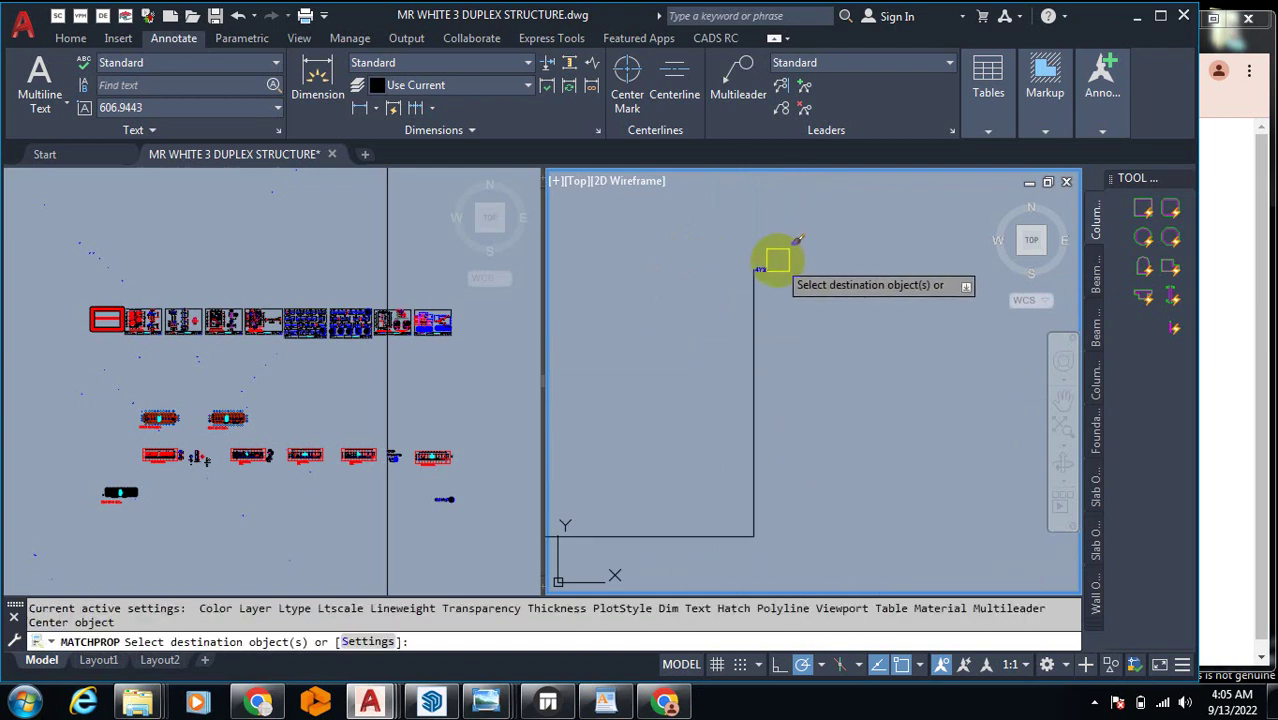
scroll(785, 285, down, 5)
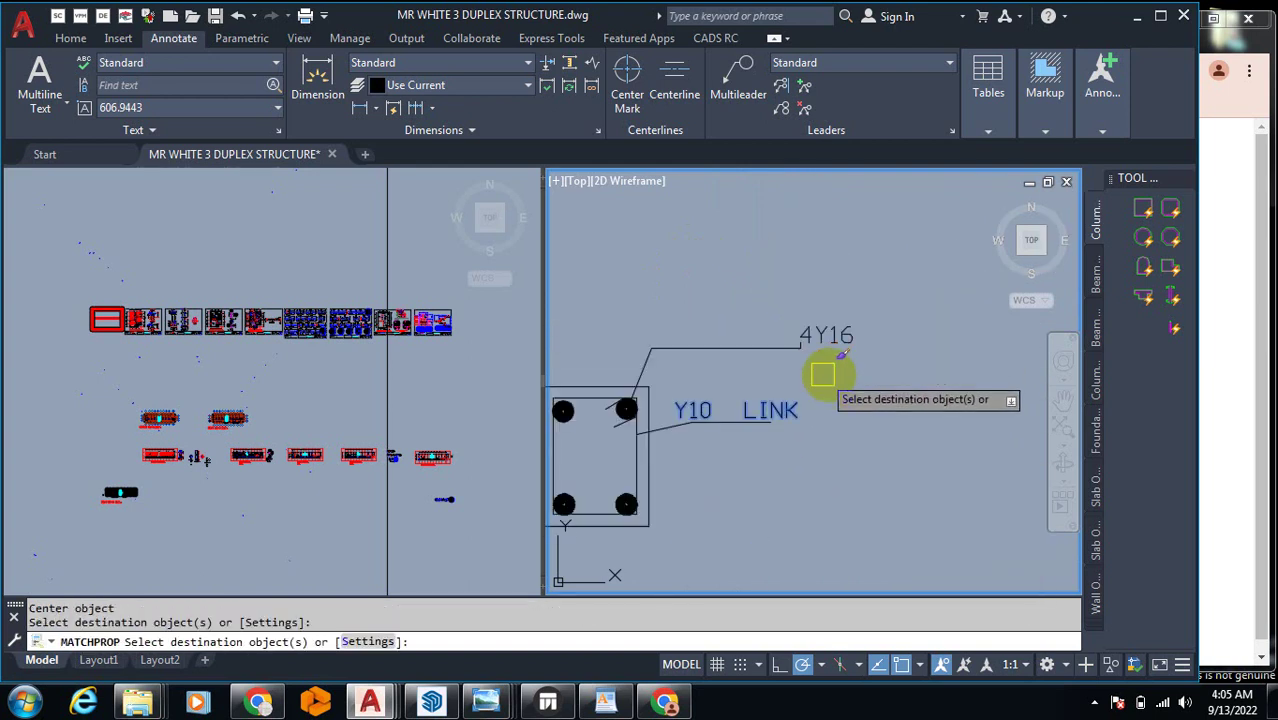
key(Escape)
Step: Begin moving the 4Y16 text by selecting it
text(m)
key(Return)
click(838, 340)
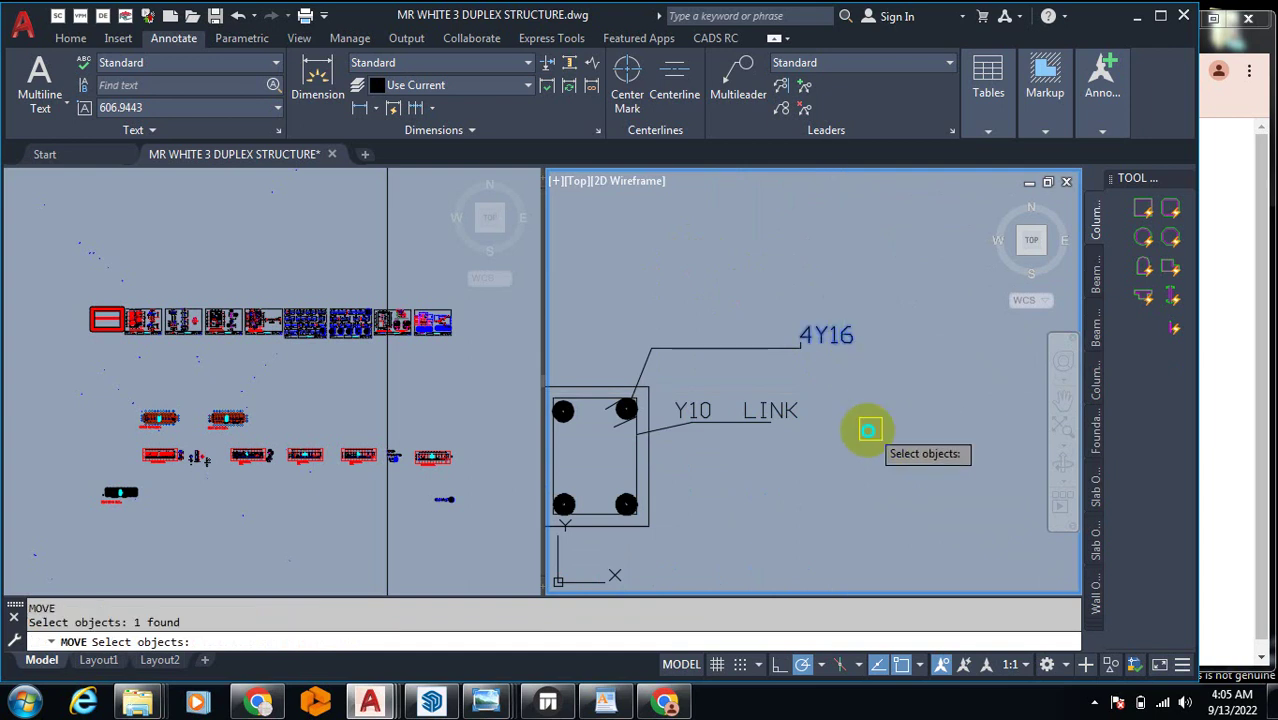
Step: Place the 4Y16 text on its upper leader line, then activate the left viewport
key(Return)
click(890, 422)
click(745, 422)
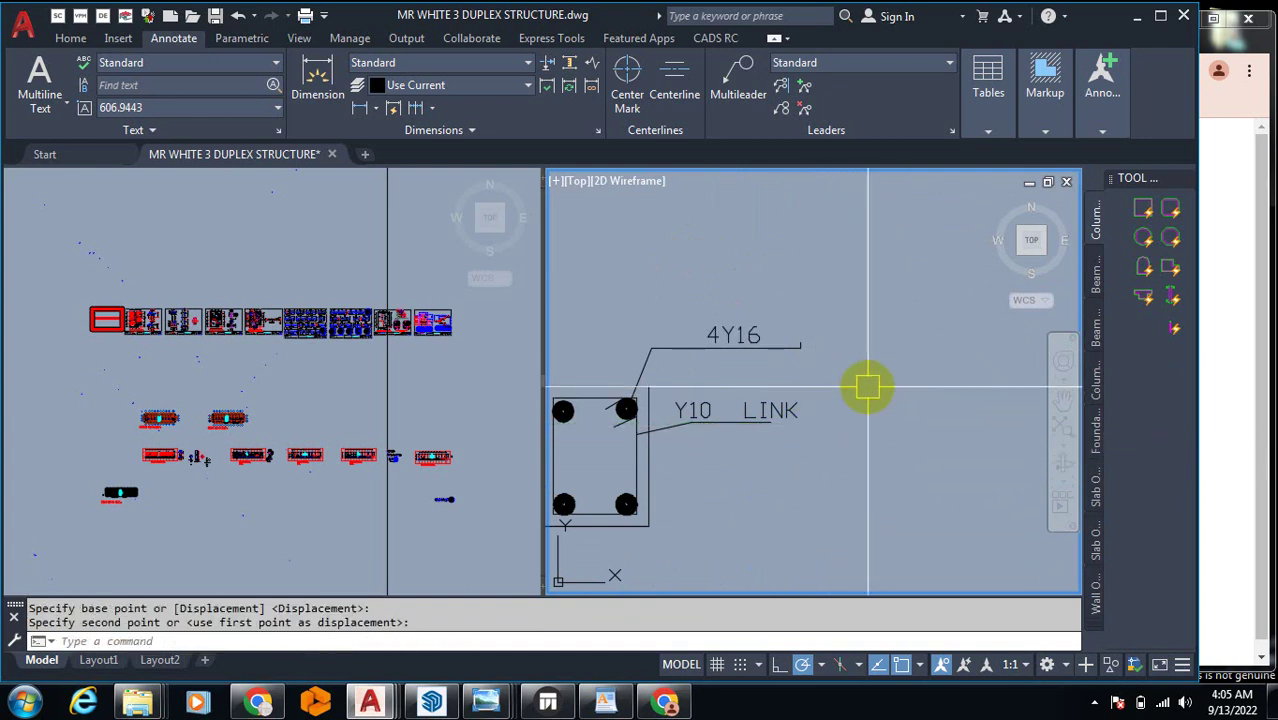
scroll(938, 478, down, 5)
scroll(818, 420, up, 1)
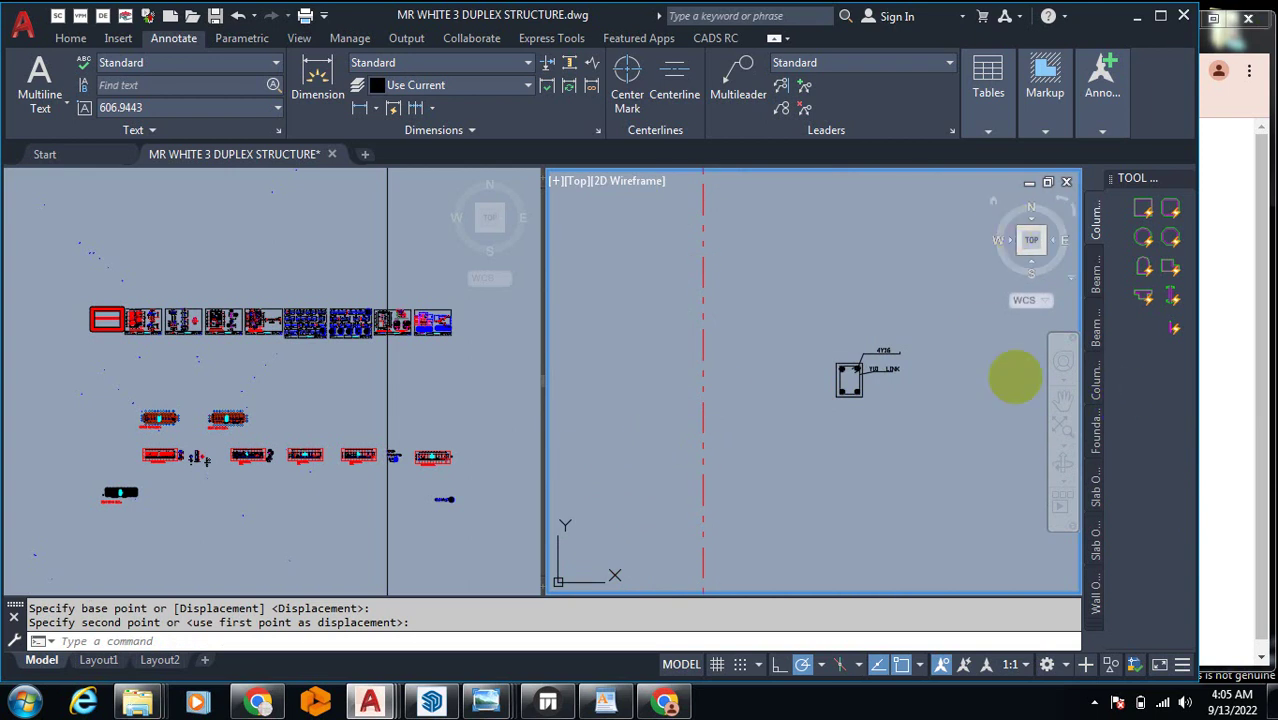
scroll(765, 325, up, 5)
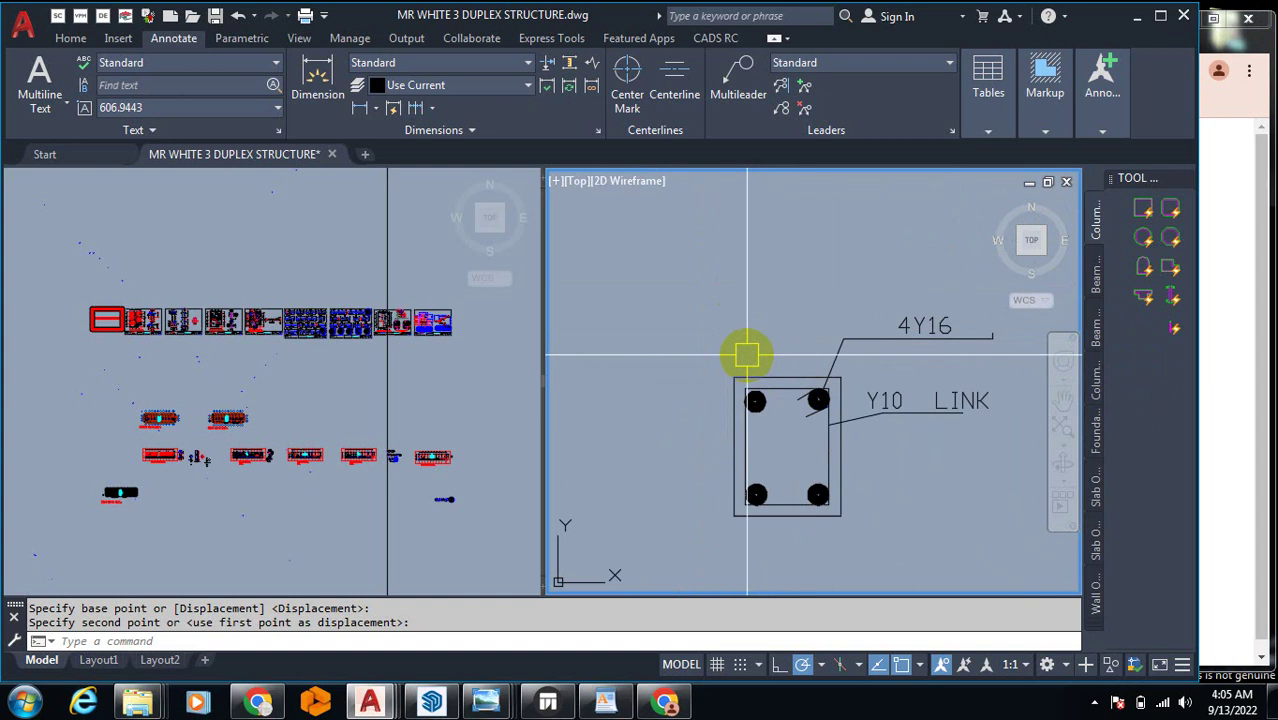
click(408, 297)
scroll(400, 320, up, 8)
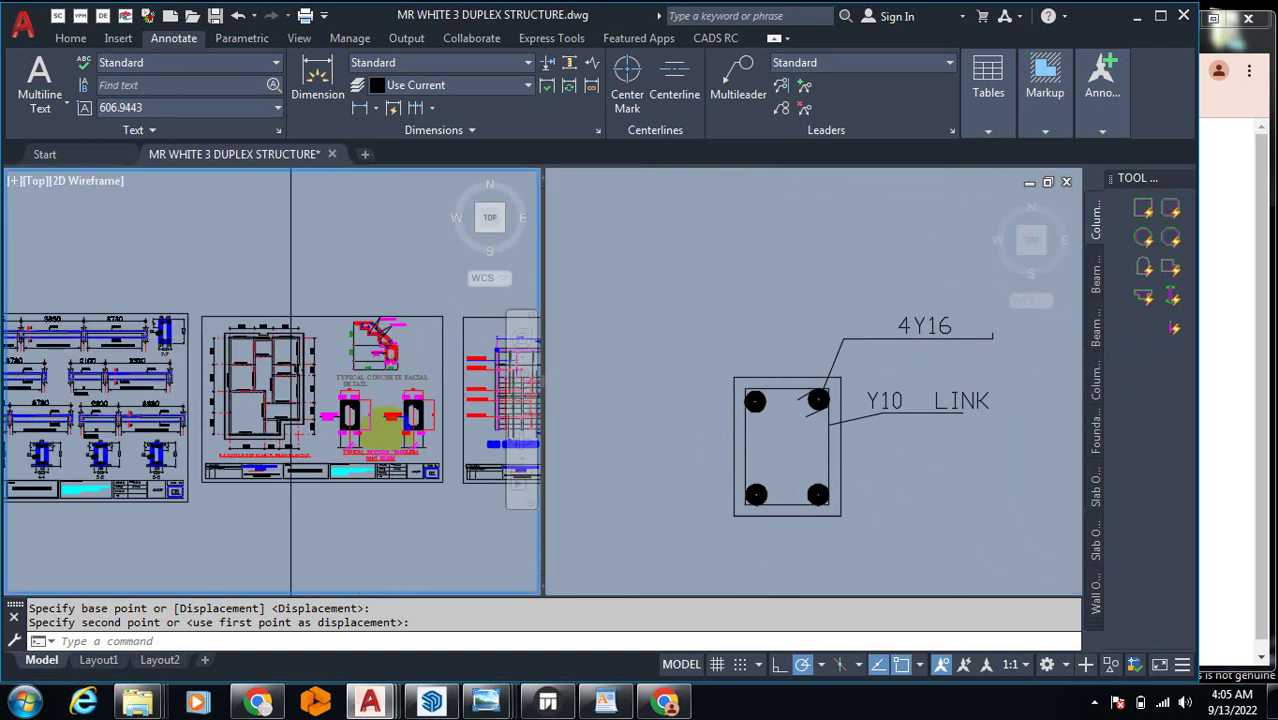
Step: Zoom around the drawing and switch viewports, leaving the left viewport active
scroll(285, 380, up, 10)
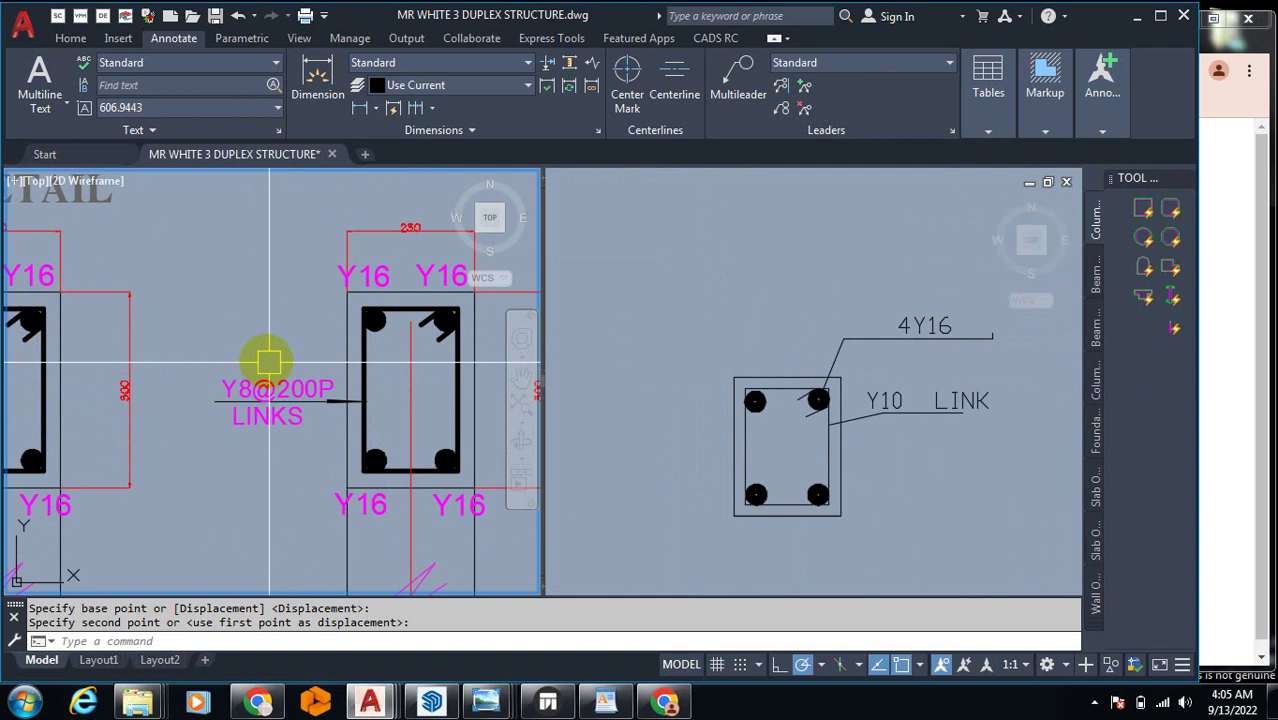
scroll(265, 363, down, 5)
scroll(305, 314, up, 3)
scroll(340, 347, down, 6)
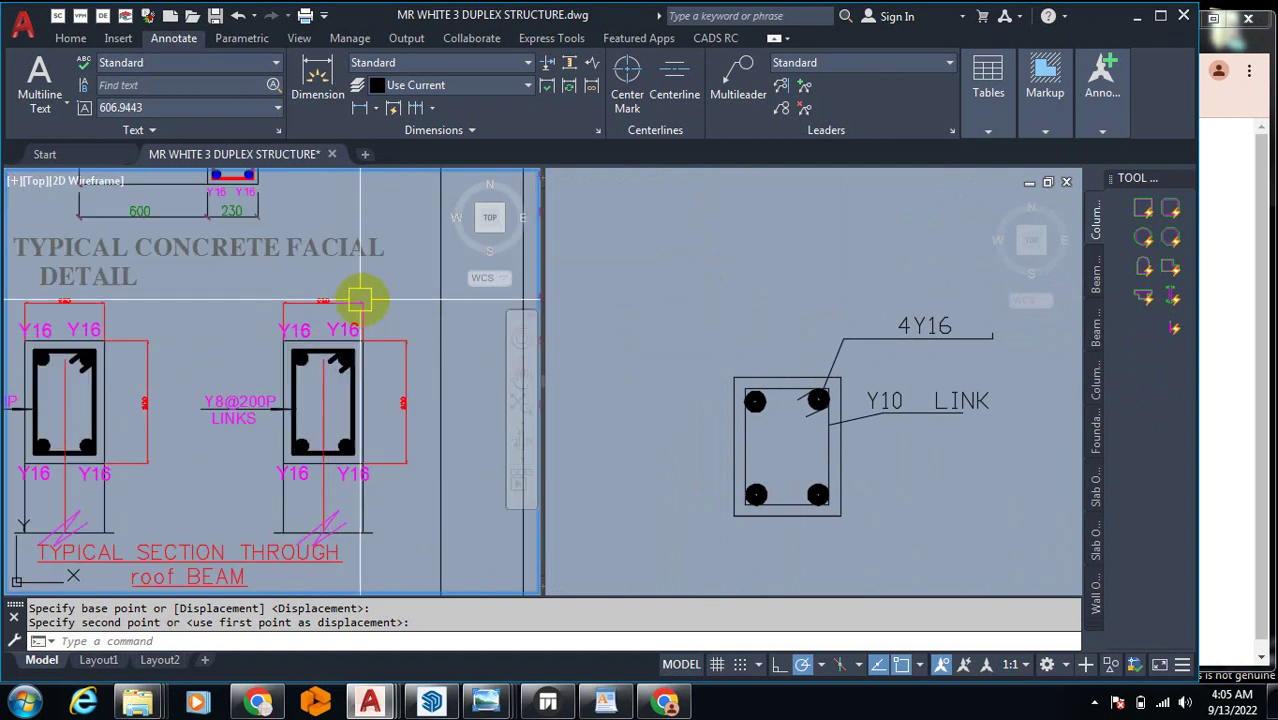
scroll(337, 347, up, 4)
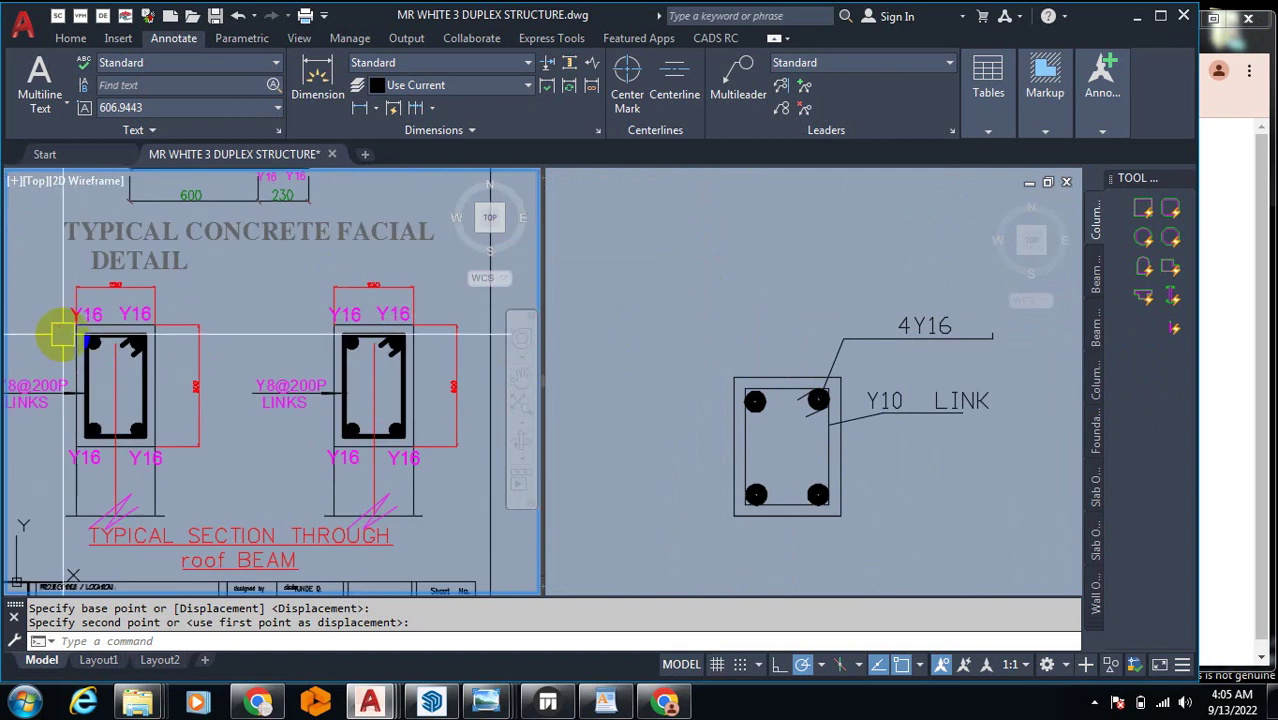
scroll(100, 343, down, 3)
scroll(185, 437, up, 3)
scroll(185, 437, up, 2)
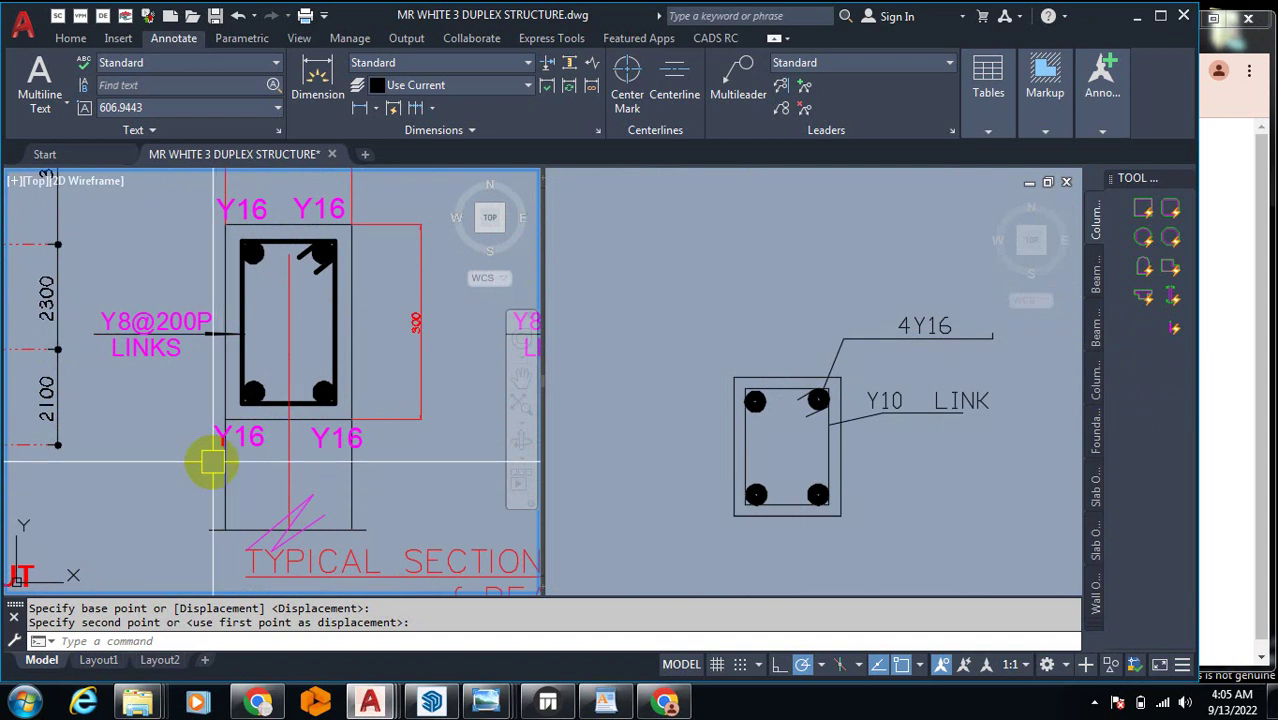
scroll(190, 452, down, 2)
scroll(231, 365, up, 3)
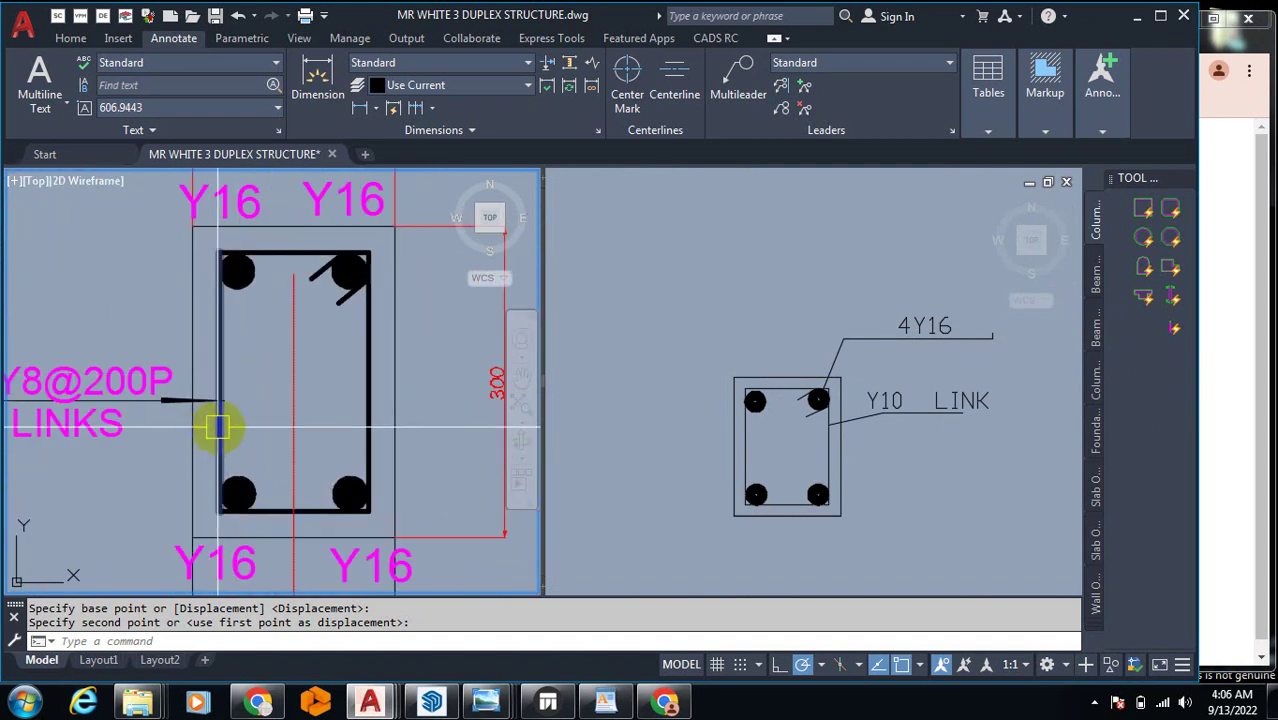
click(813, 451)
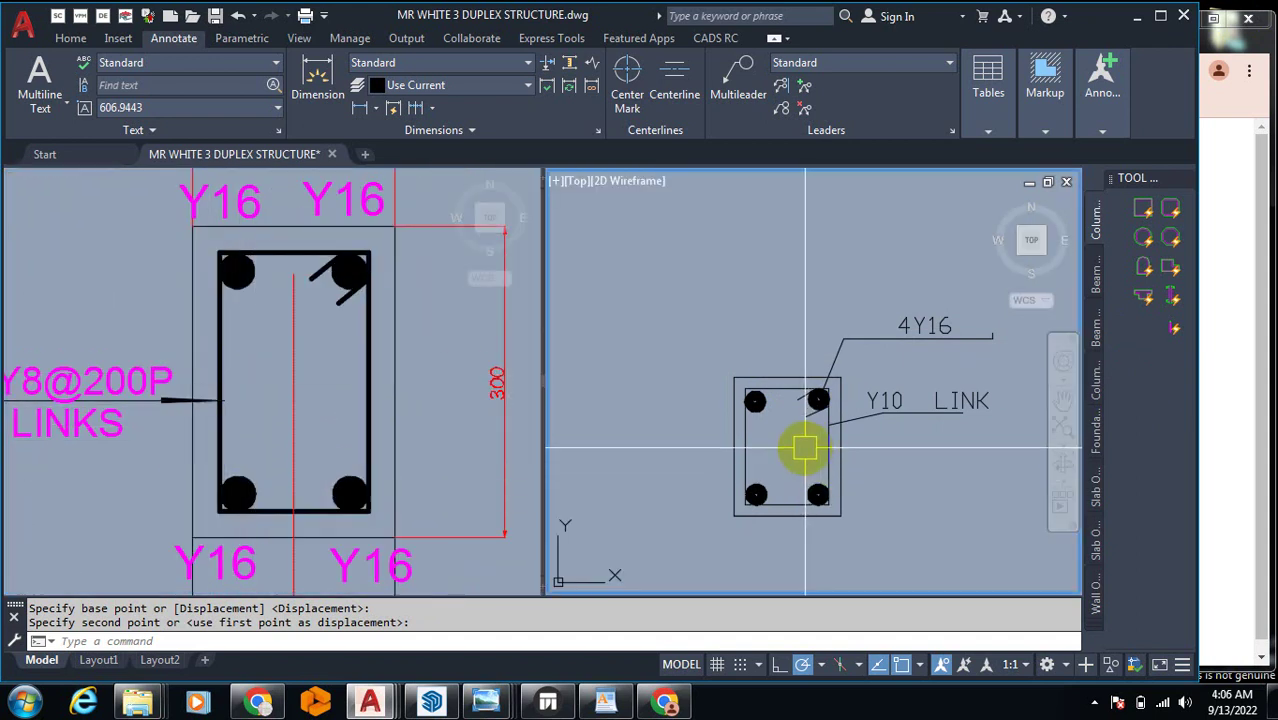
click(290, 375)
Step: Set the moved column section down beside the two typical roof beam sections
scroll(275, 442, down, 5)
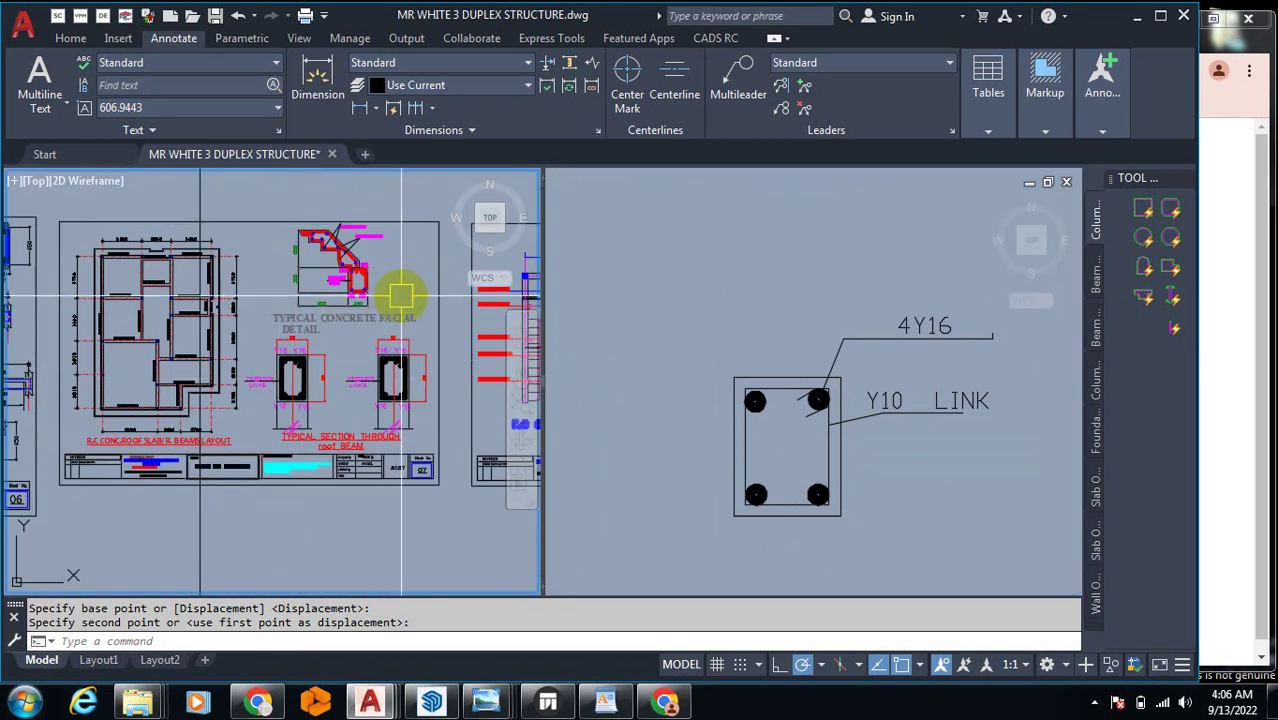
scroll(398, 300, down, 3)
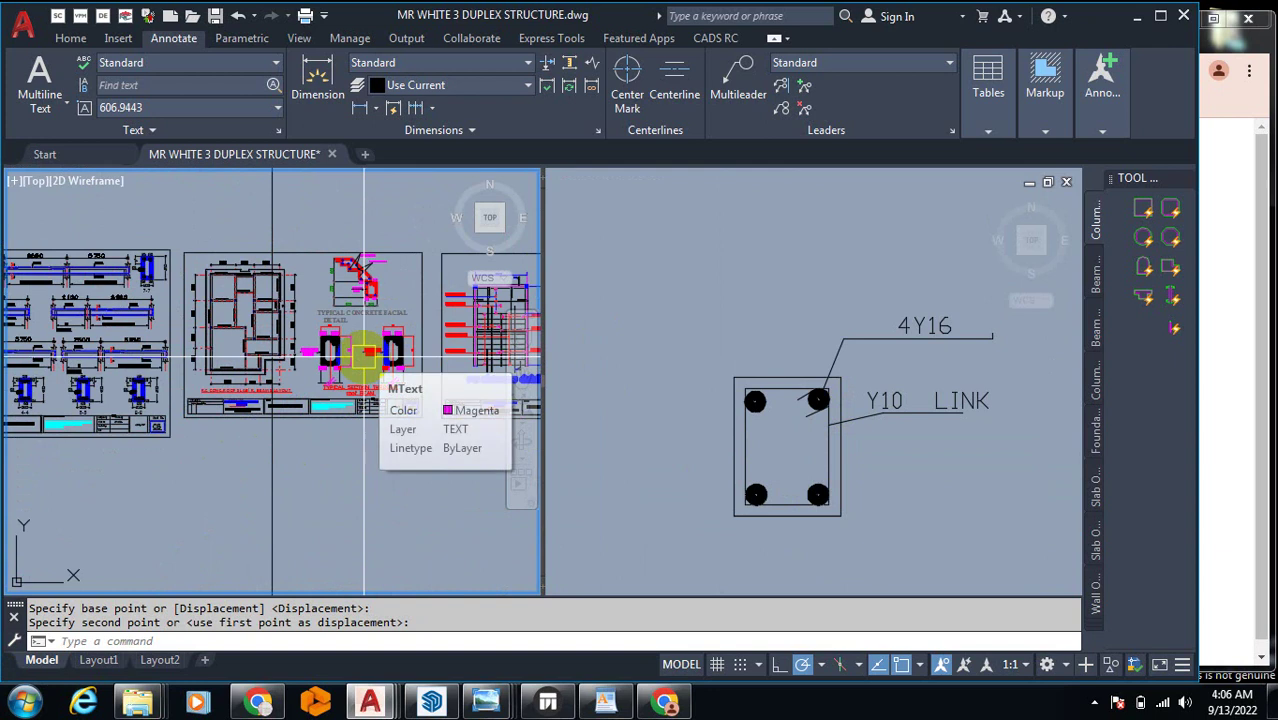
click(364, 352)
mouse_move(333, 330)
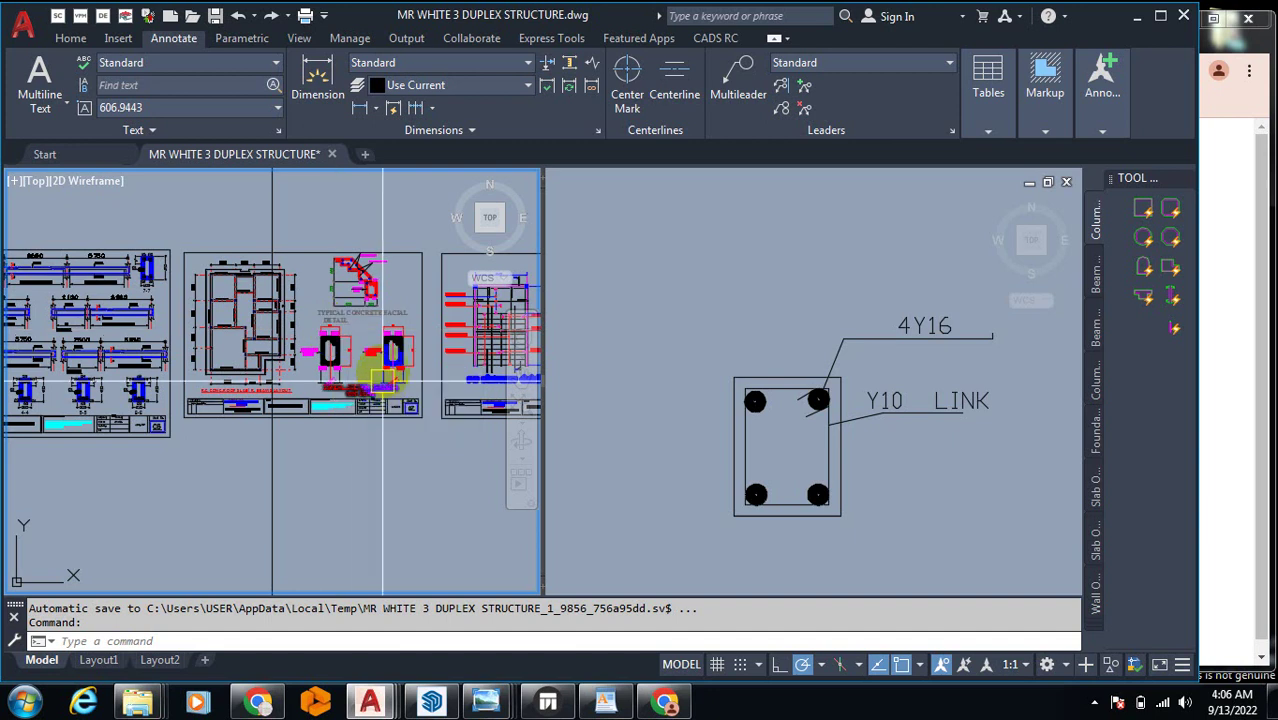
Step: Zoom around the TYPICAL CONCRETE FACIAL DETAIL and the 4Y16 / Y10 LINK column section
scroll(375, 275, up, 4)
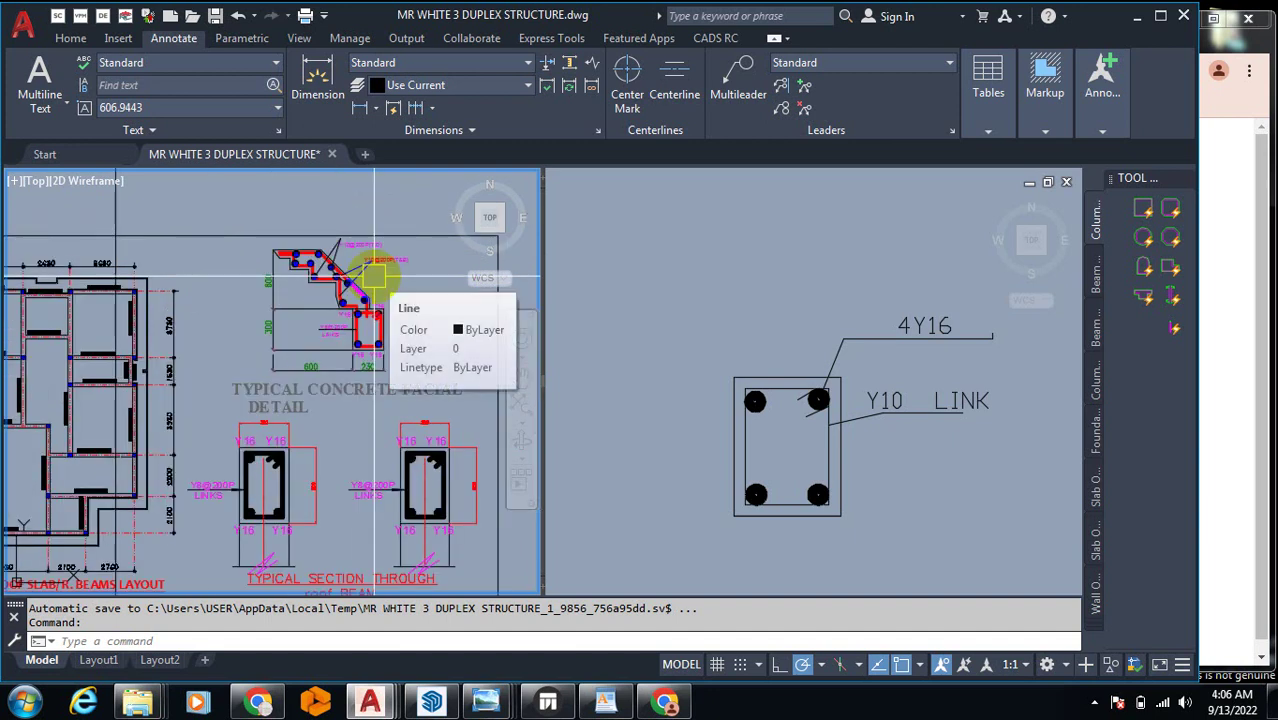
scroll(380, 298, up, 4)
scroll(380, 365, down, 2)
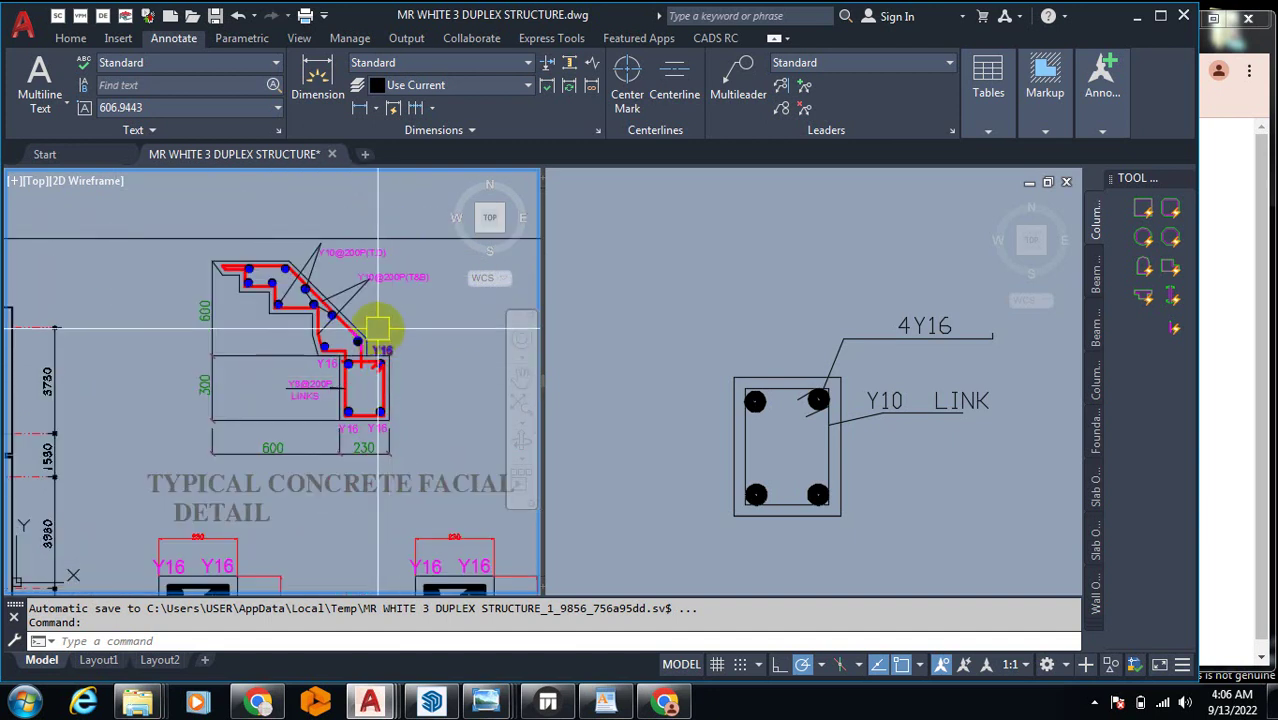
scroll(388, 355, up, 2)
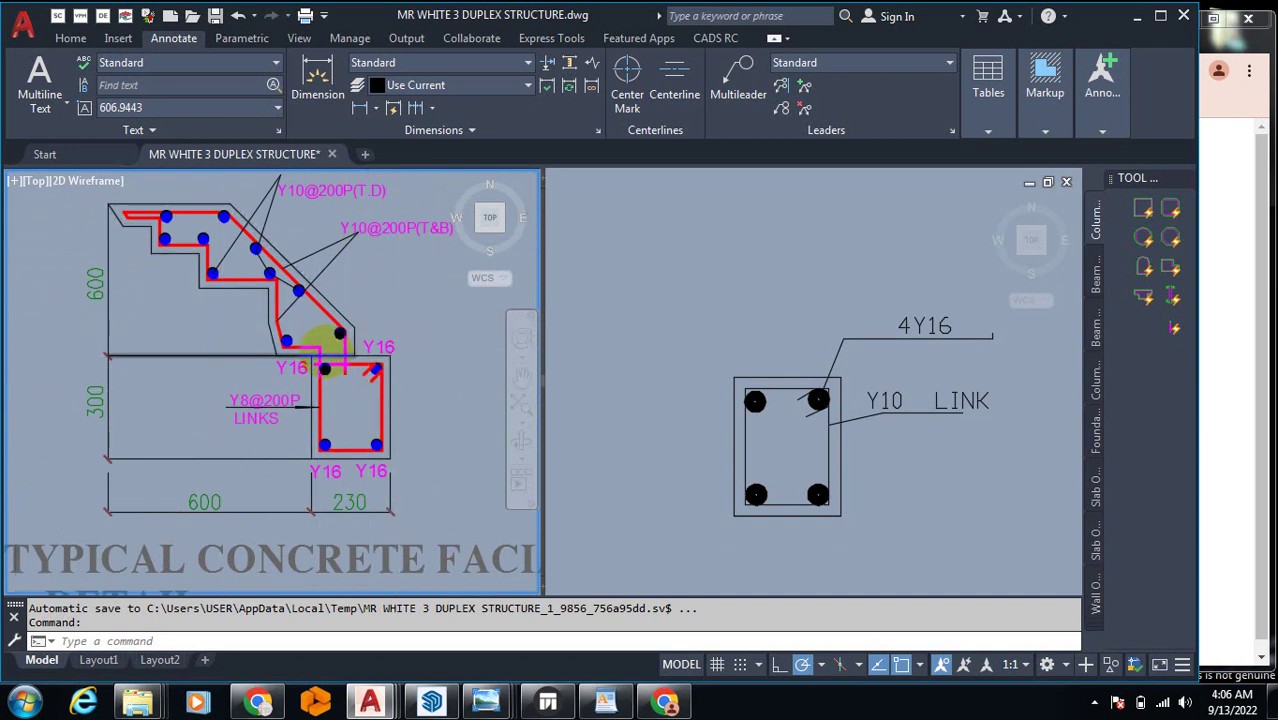
scroll(328, 416, up, 2)
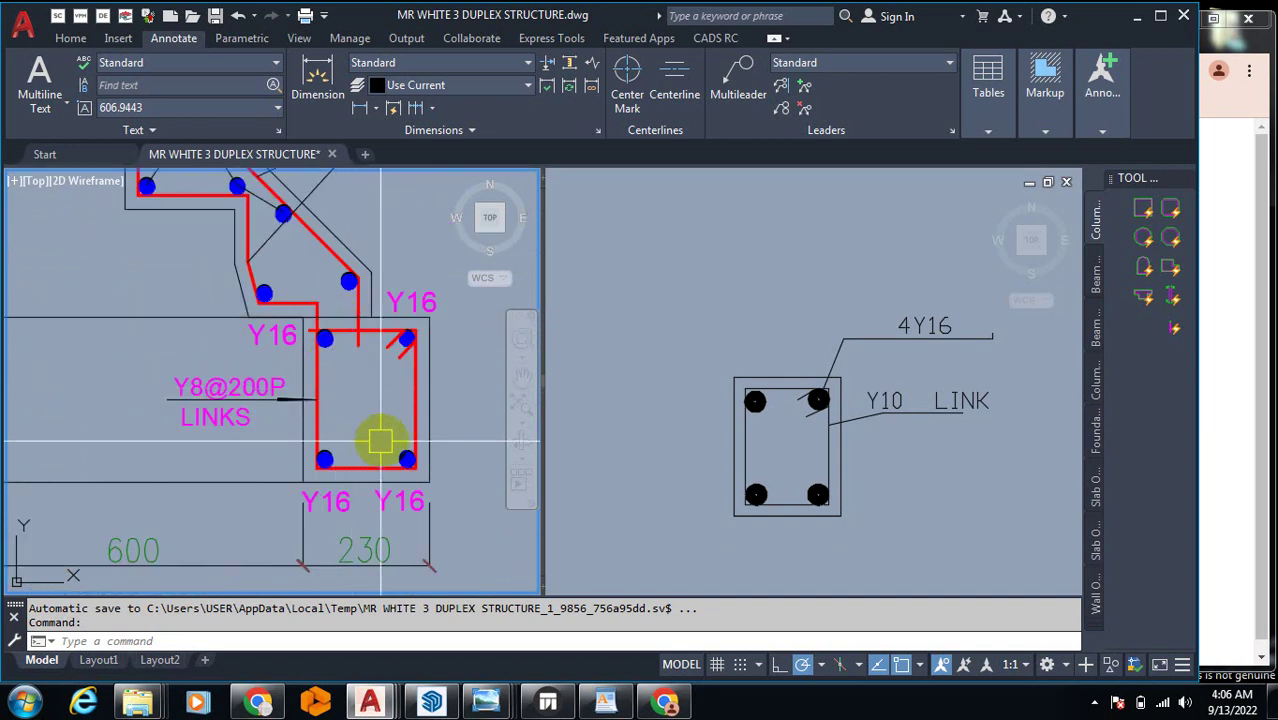
scroll(385, 422, down, 3)
scroll(322, 349, up, 2)
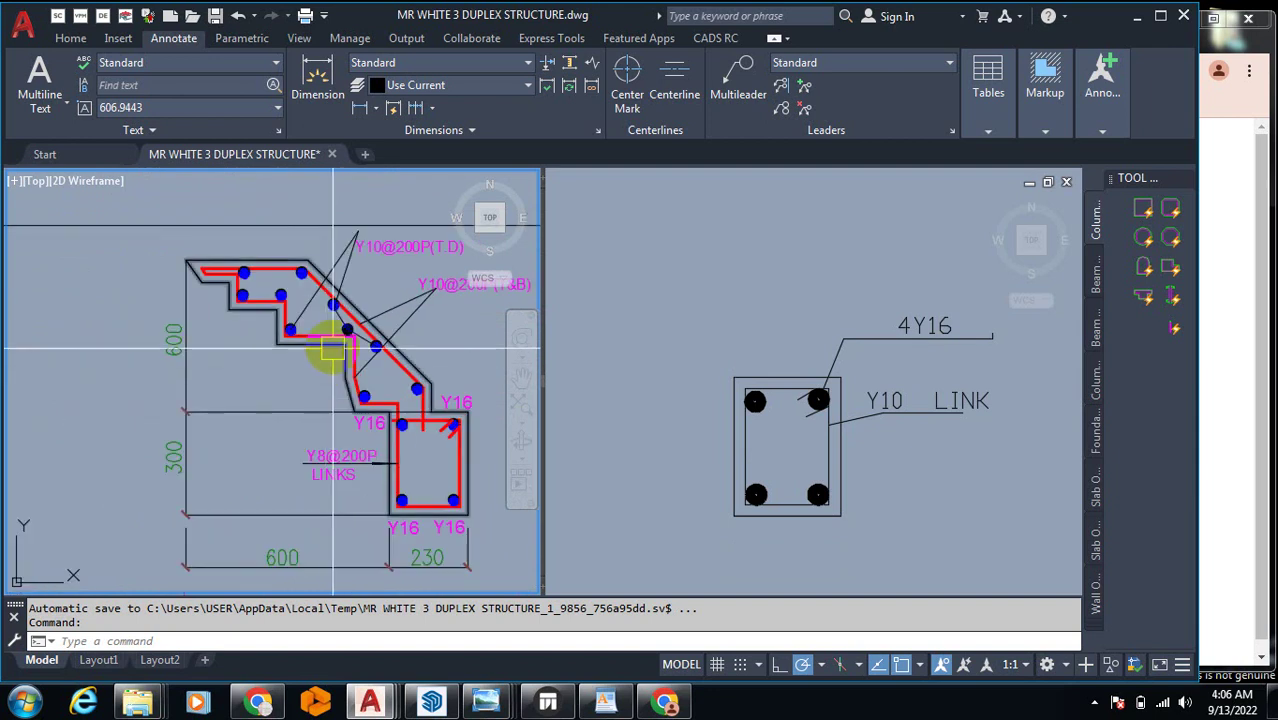
scroll(320, 338, down, 3)
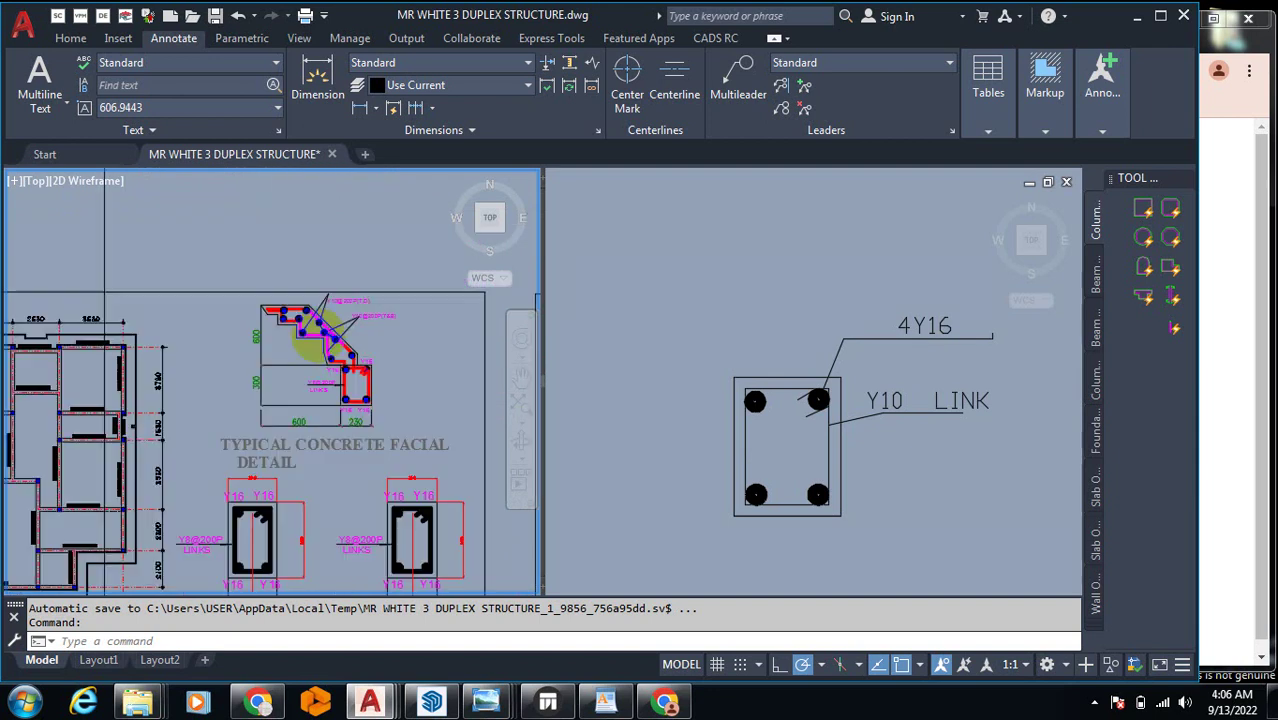
scroll(346, 342, up, 1)
scroll(320, 344, up, 5)
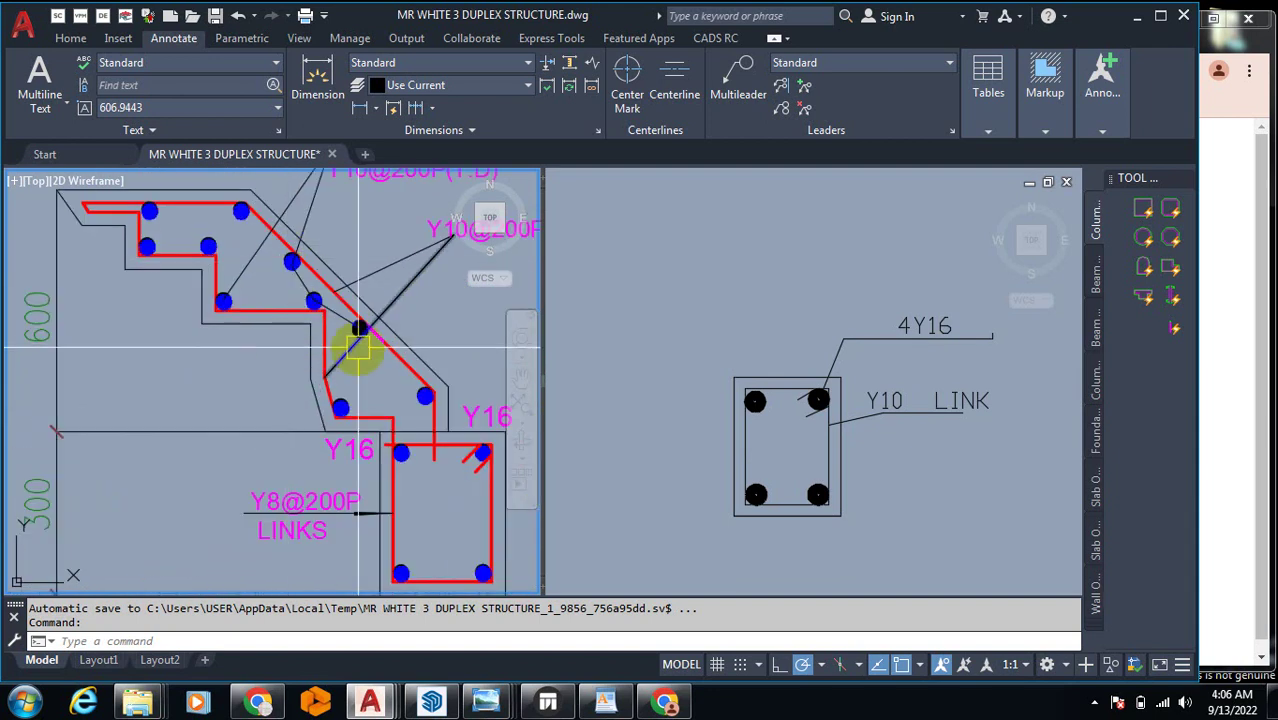
scroll(345, 340, down, 7)
scroll(402, 356, down, 3)
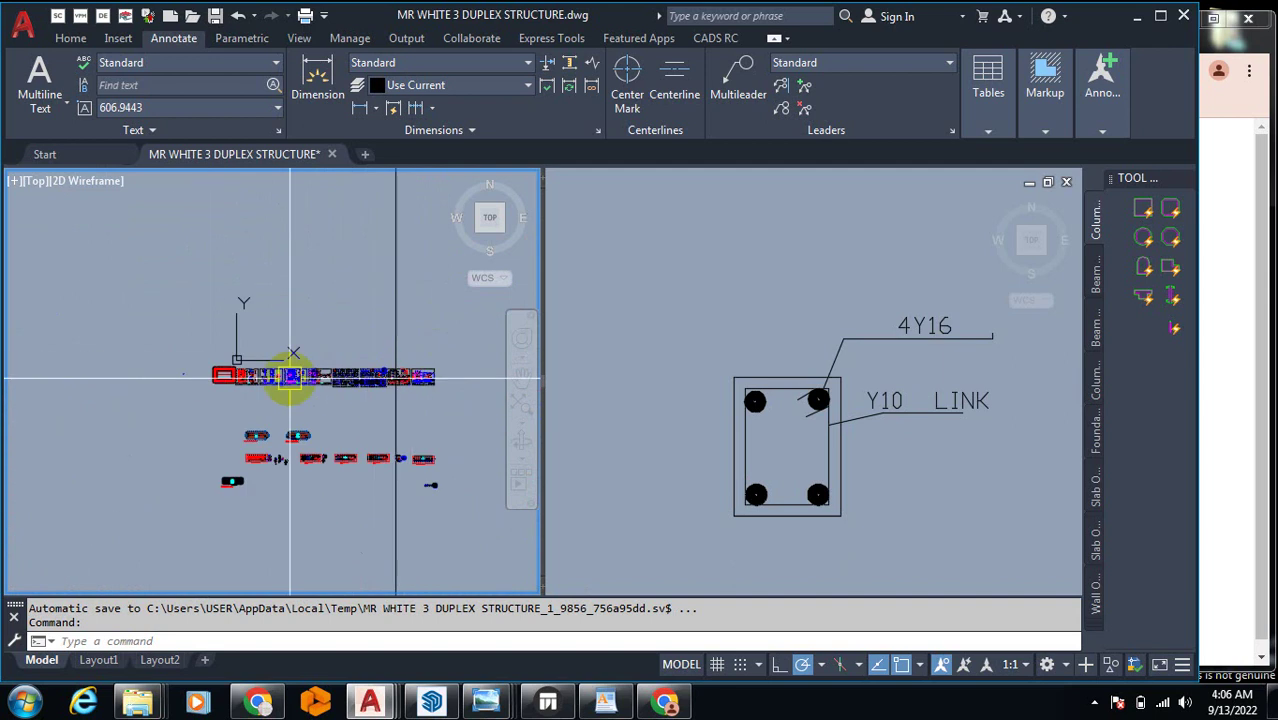
scroll(289, 378, up, 3)
scroll(393, 358, up, 8)
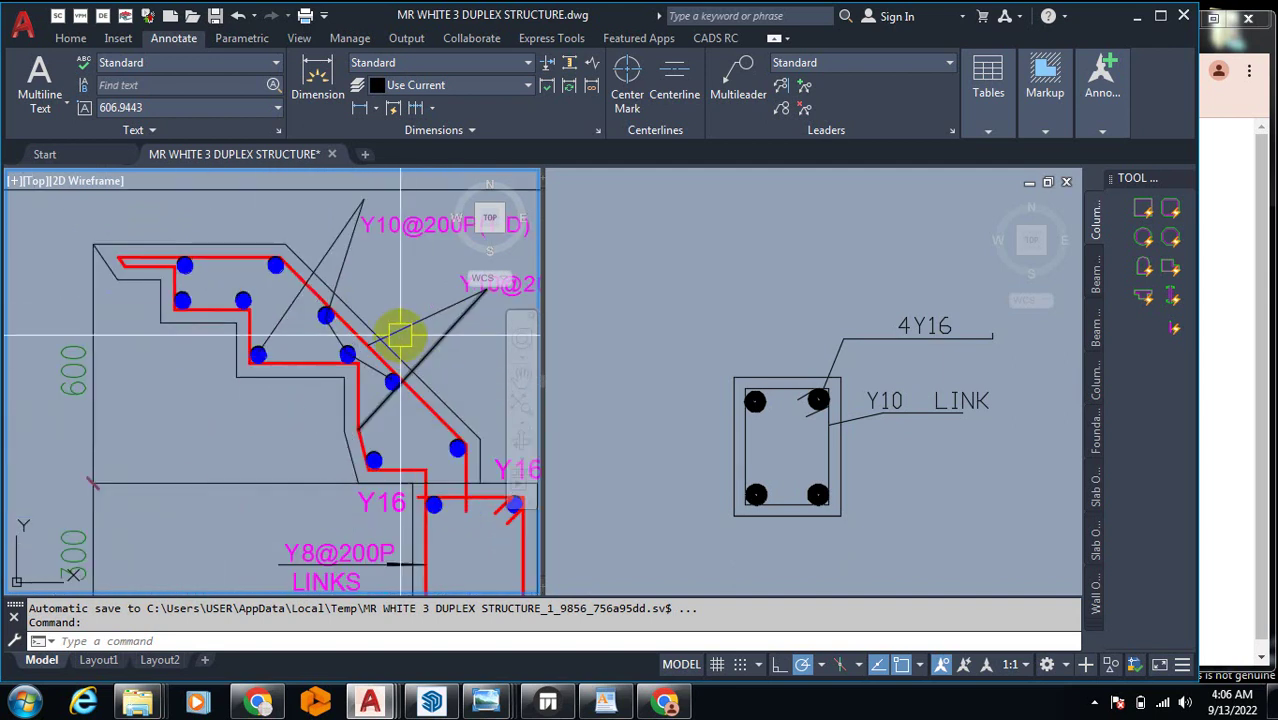
scroll(399, 336, up, 2)
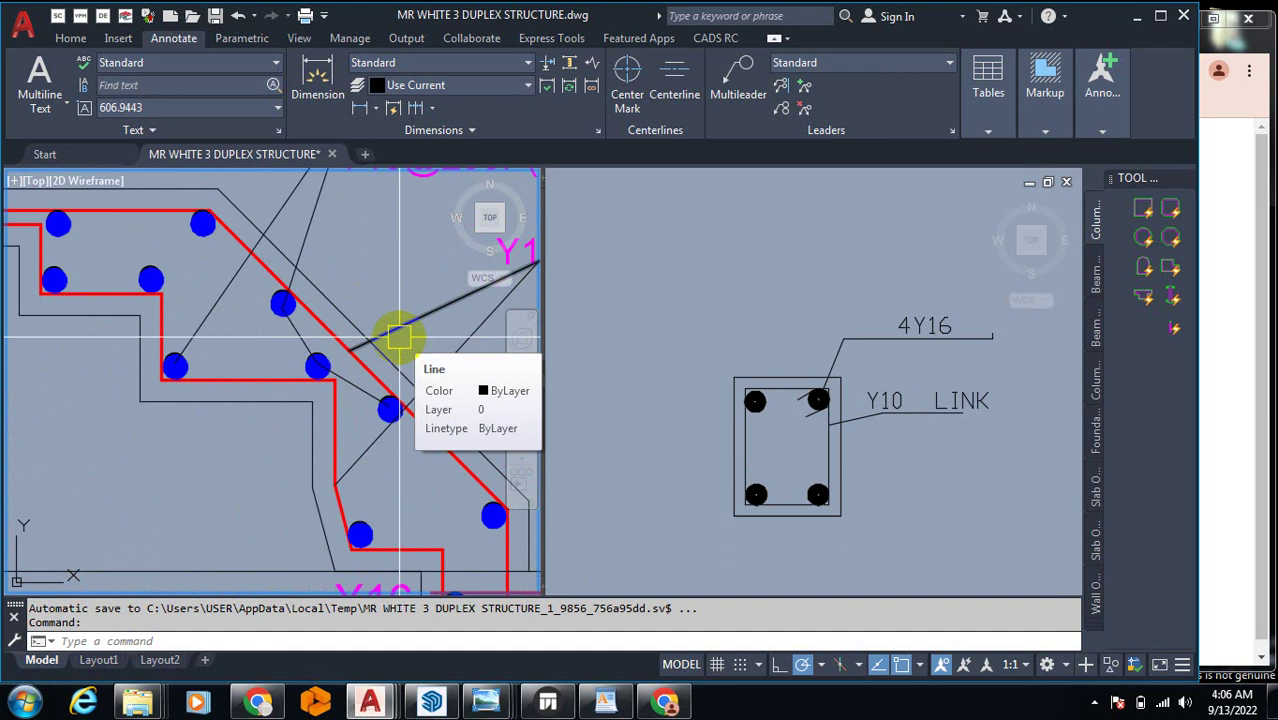
scroll(399, 338, down, 5)
scroll(314, 297, up, 4)
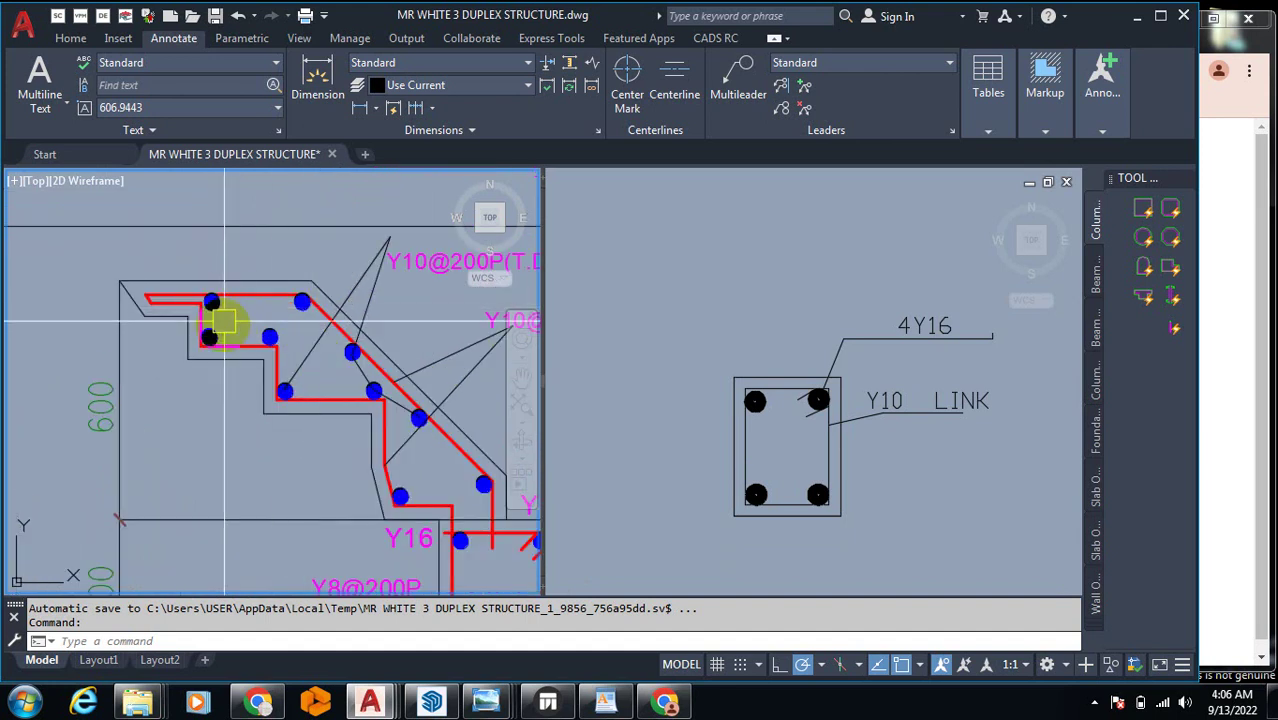
scroll(333, 393, down, 3)
scroll(333, 393, up, 4)
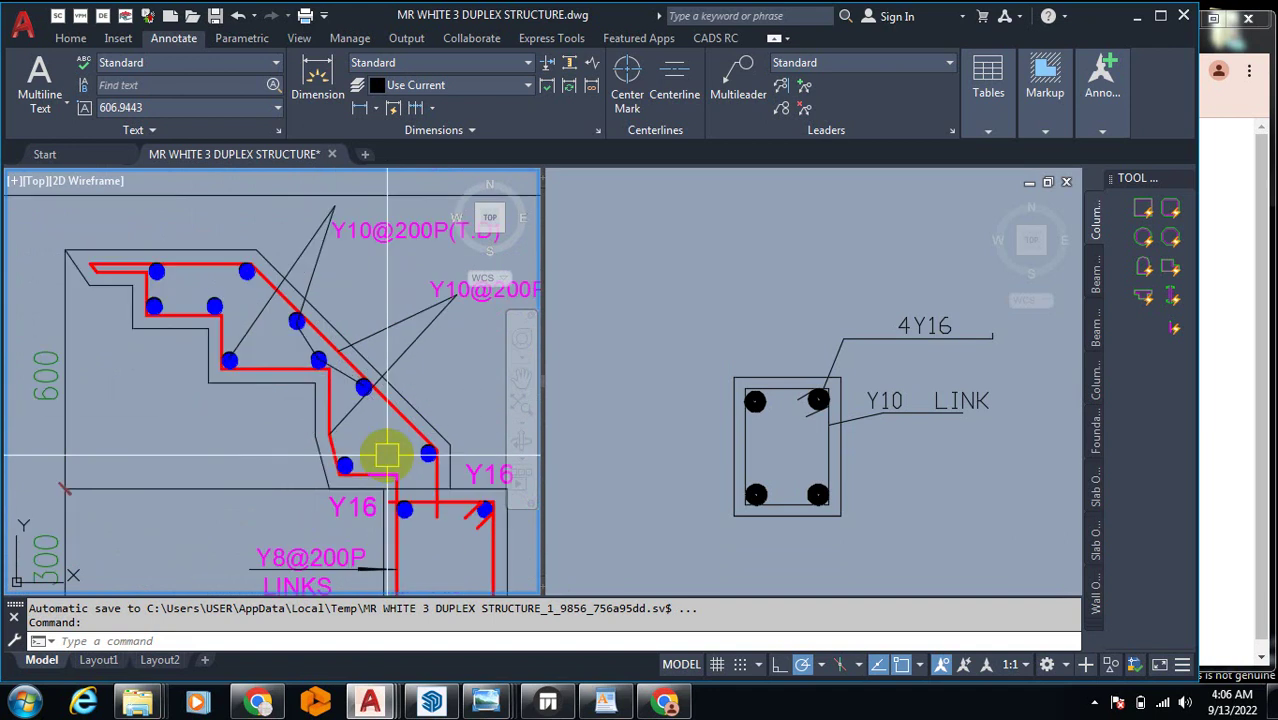
scroll(340, 352, up, 5)
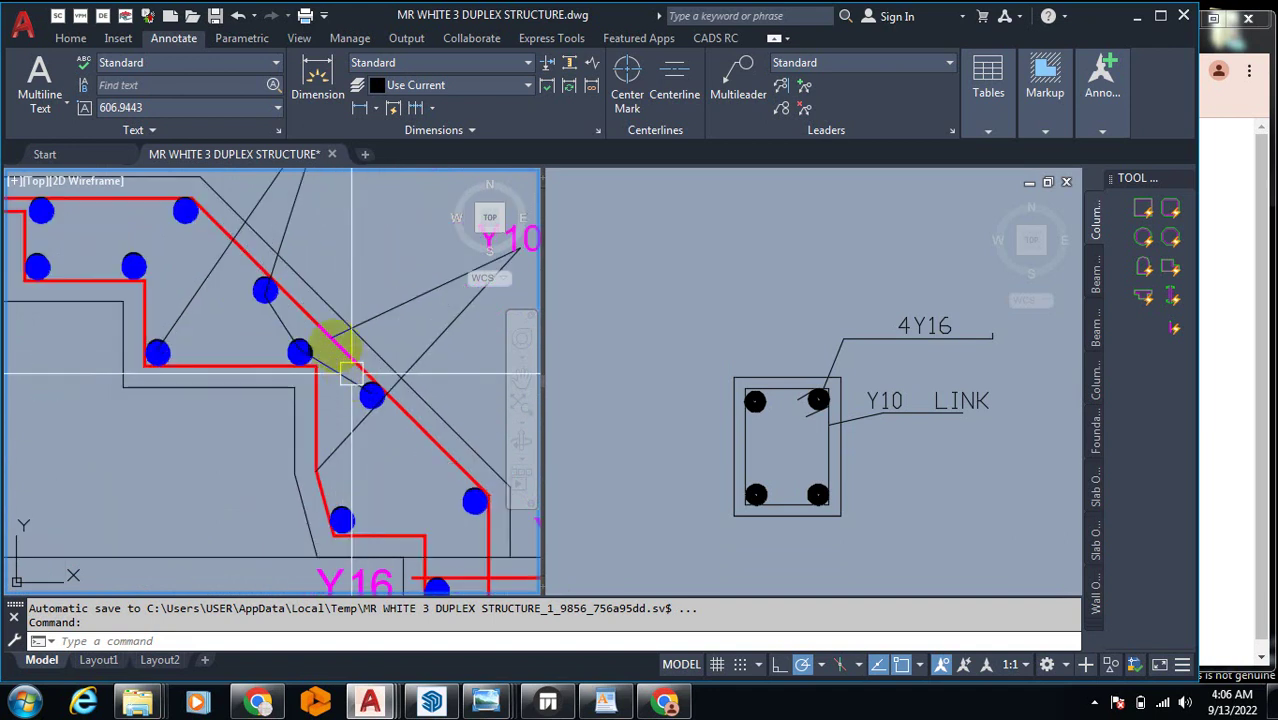
scroll(313, 410, down, 5)
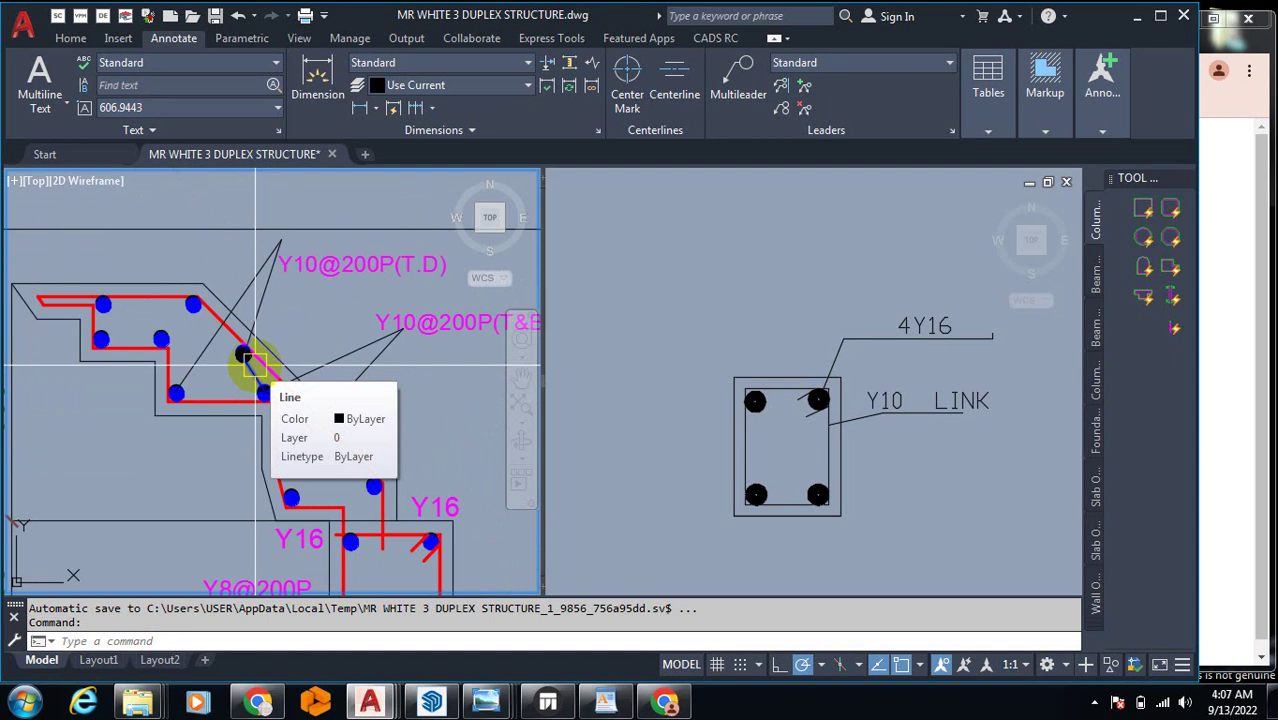
Step: Reveal the hidden Windows system-tray icons
scroll(255, 366, down, 4)
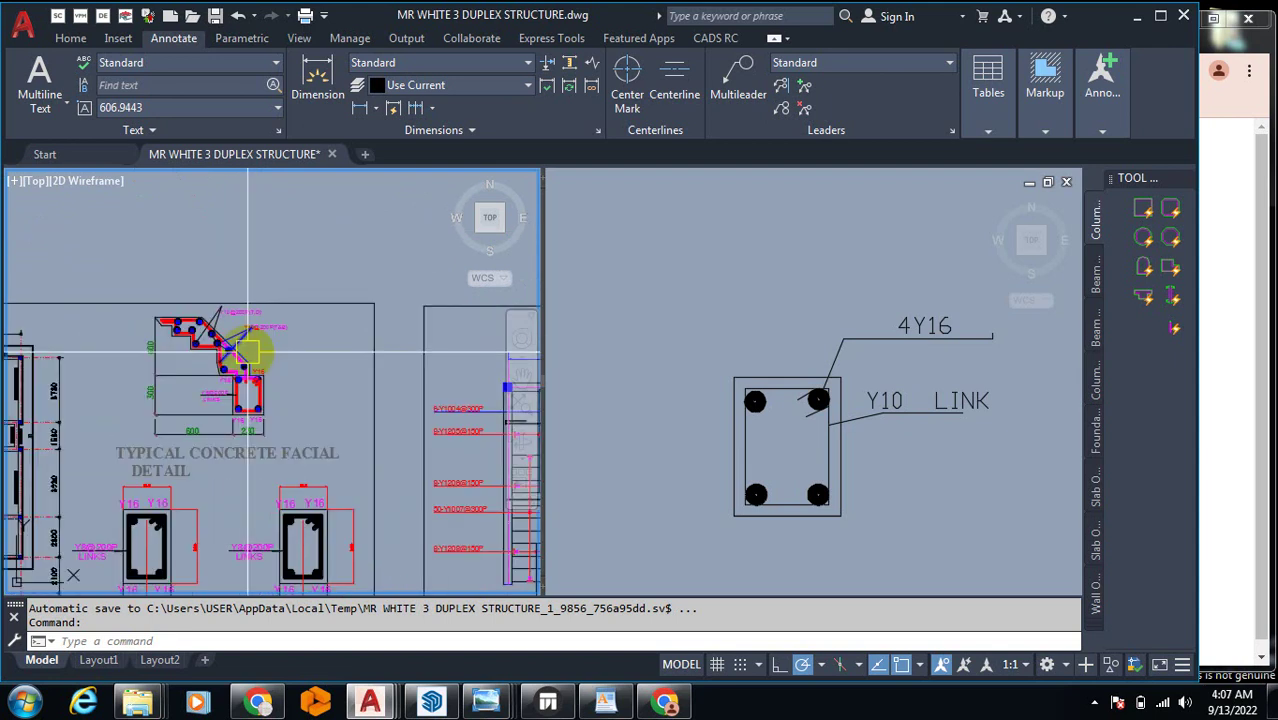
scroll(337, 342, down, 4)
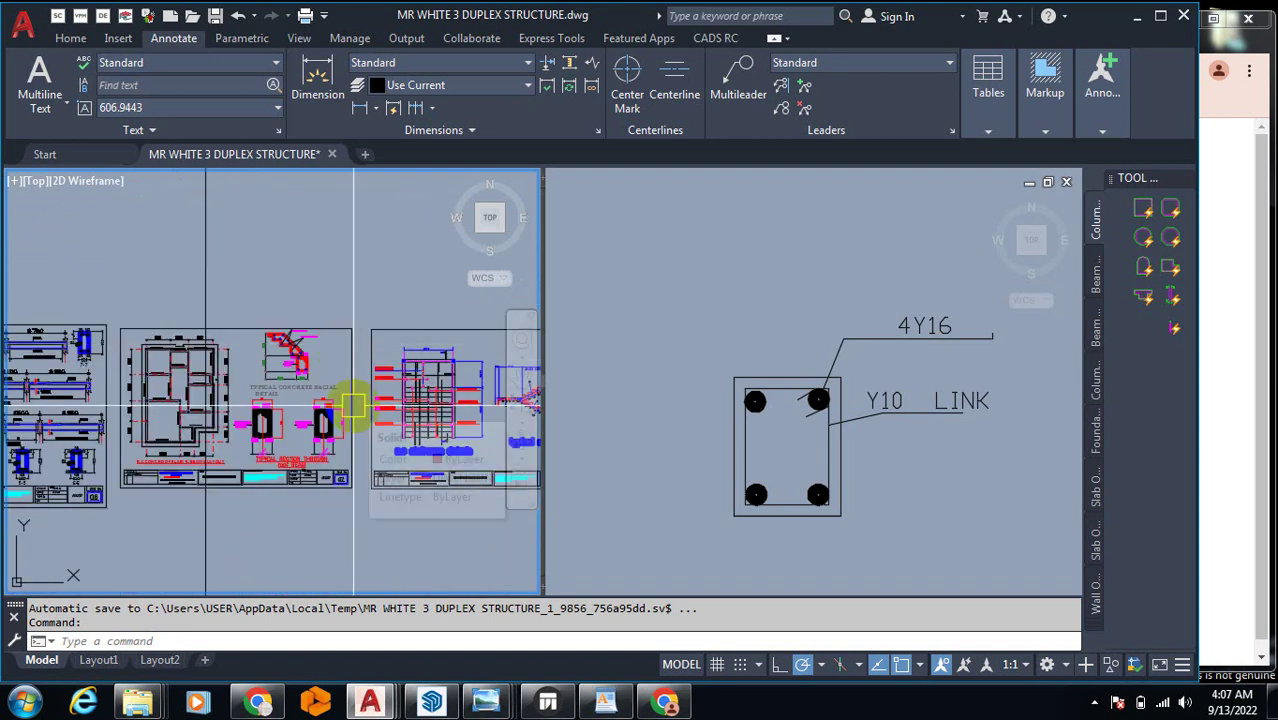
scroll(285, 360, up, 2)
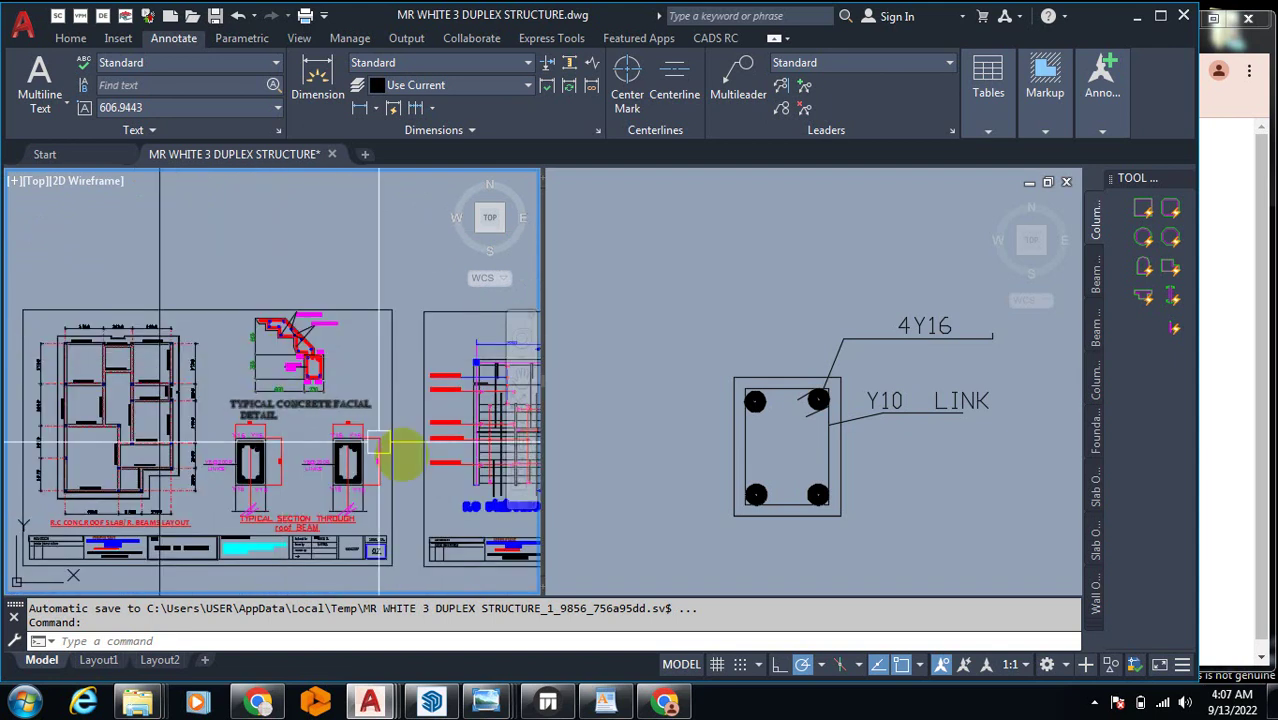
click(1097, 703)
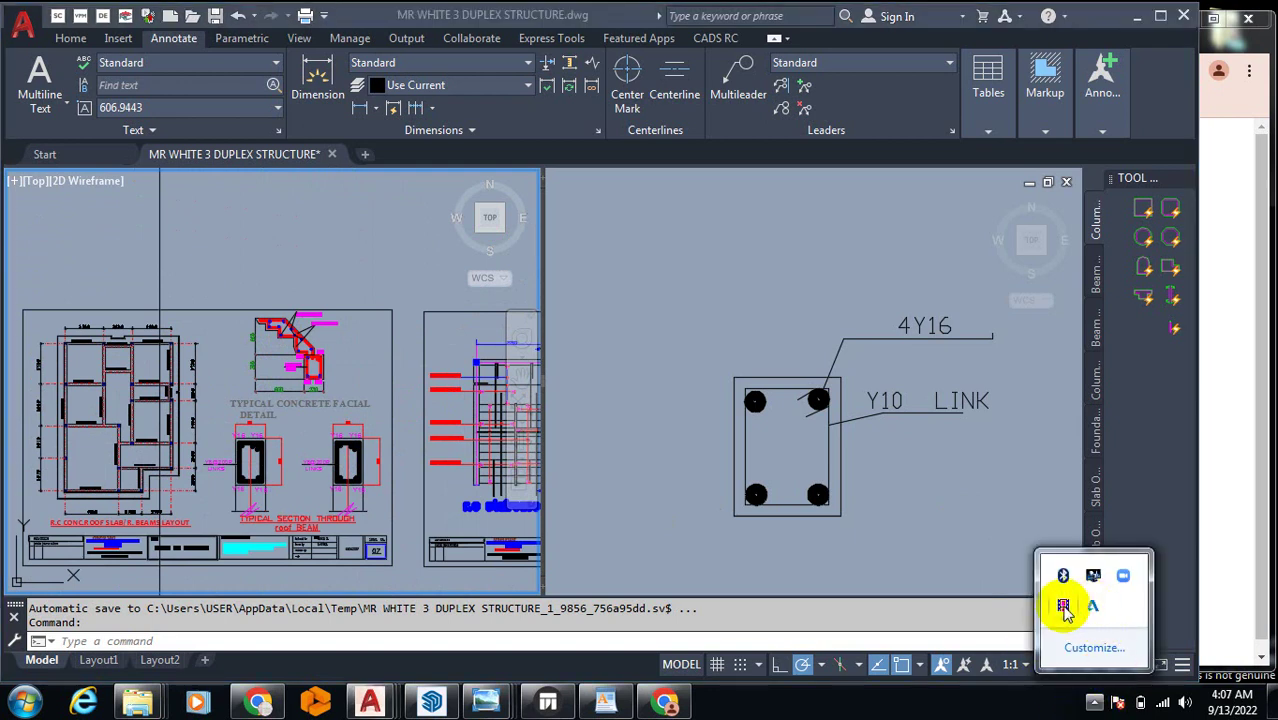